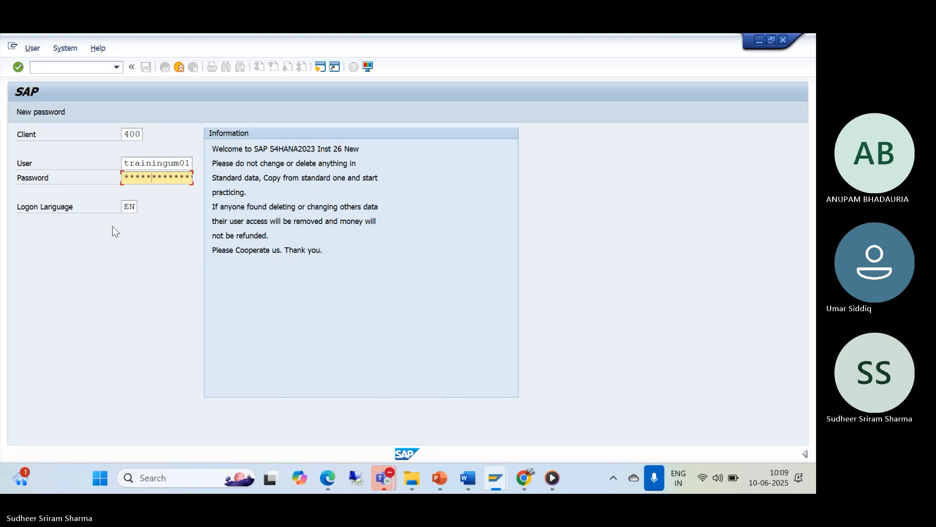
Step: Log on to client 400 with the account password and open Maintain Business Partner
type("*")
key("Return")
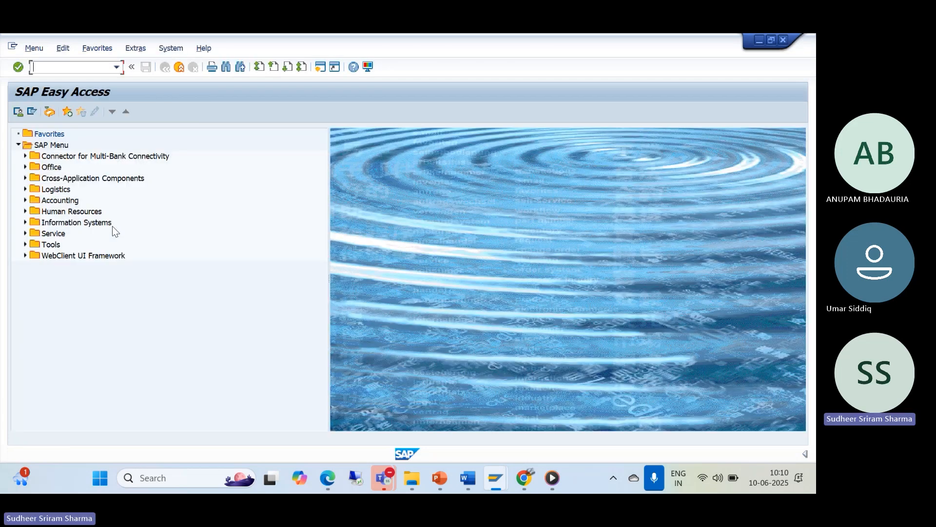
key("Return")
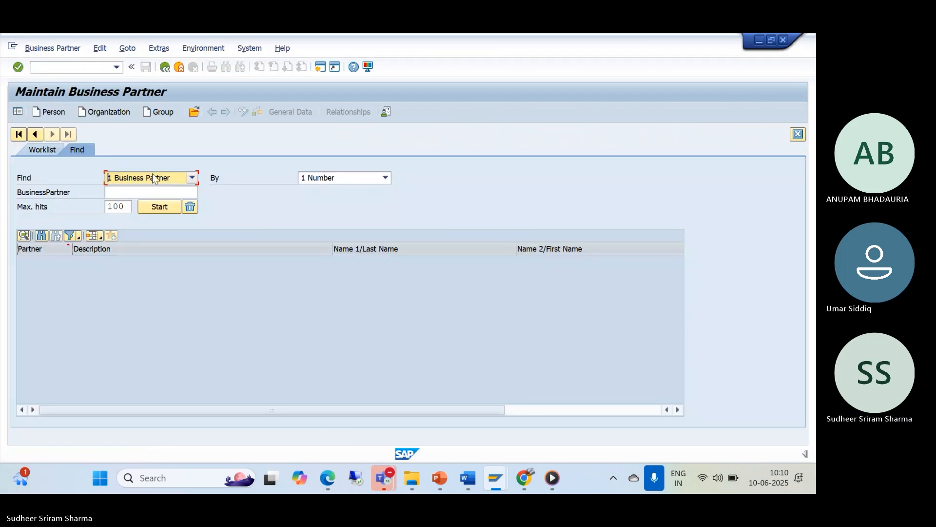
Step: Start creating an organization in BP role FLVN00 Vendor - Company Code and open the grouping choices
left_click(115, 115)
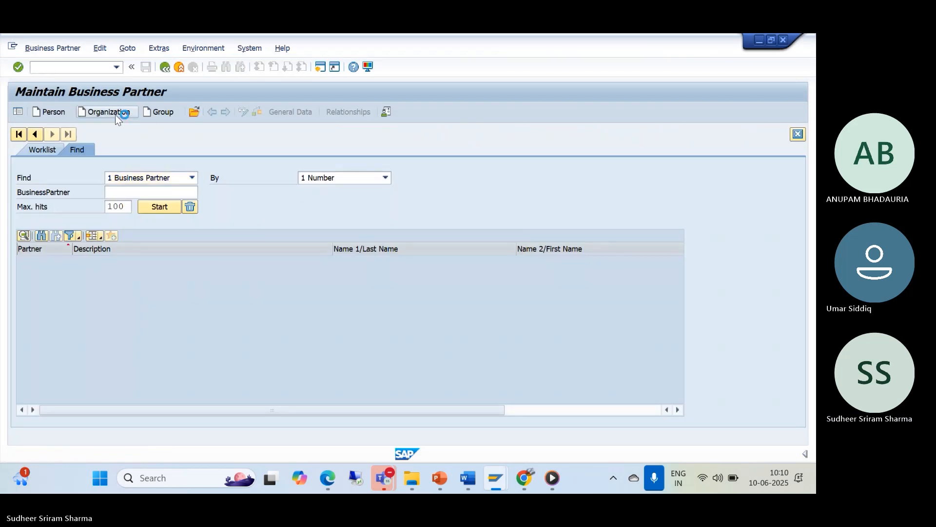
left_click(264, 149)
key("f")
key("Down")
key("Down")
key("Down")
key("Down")
key("Down")
key("Down")
key("Down")
key("Down")
key("Down")
key("Down")
key("Down")
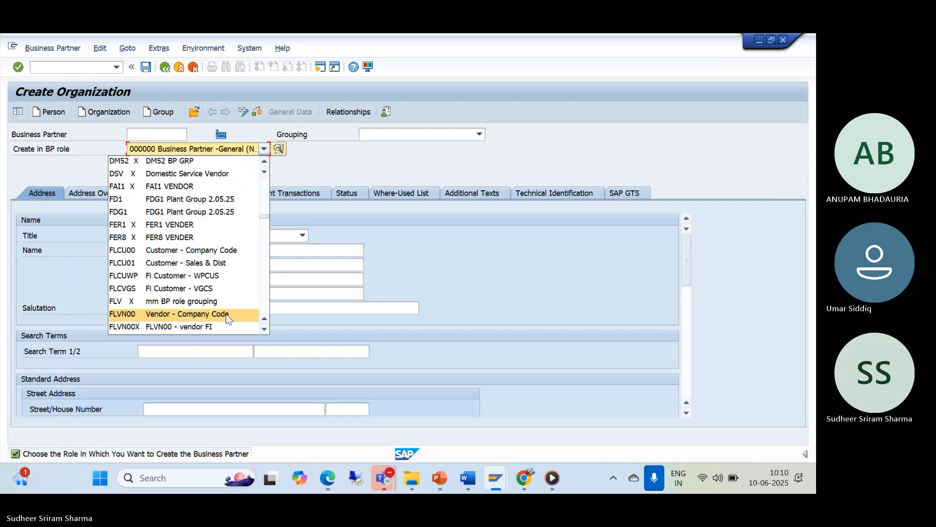
left_click(227, 314)
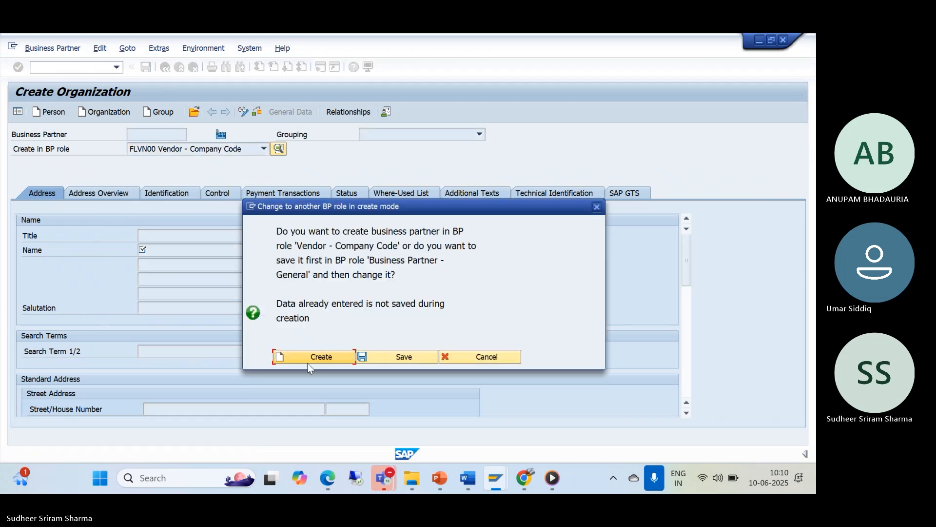
left_click(306, 357)
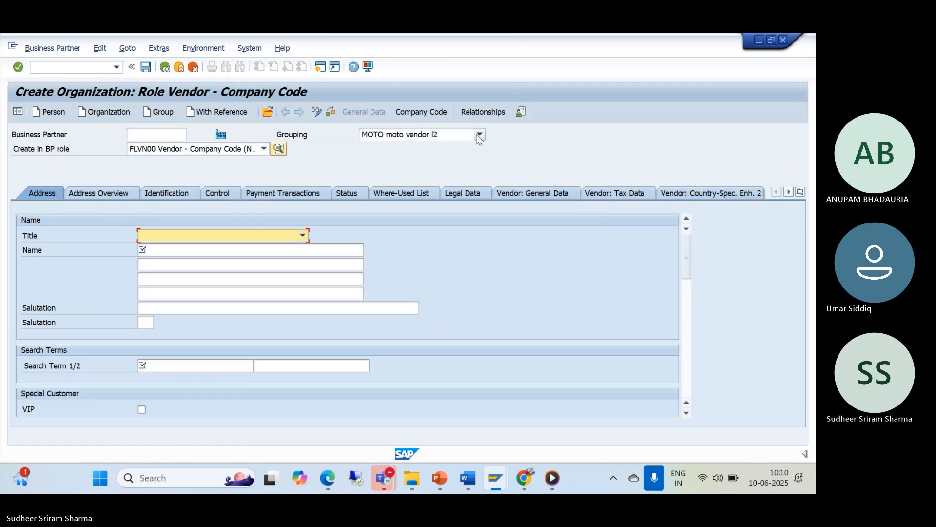
left_click(480, 136)
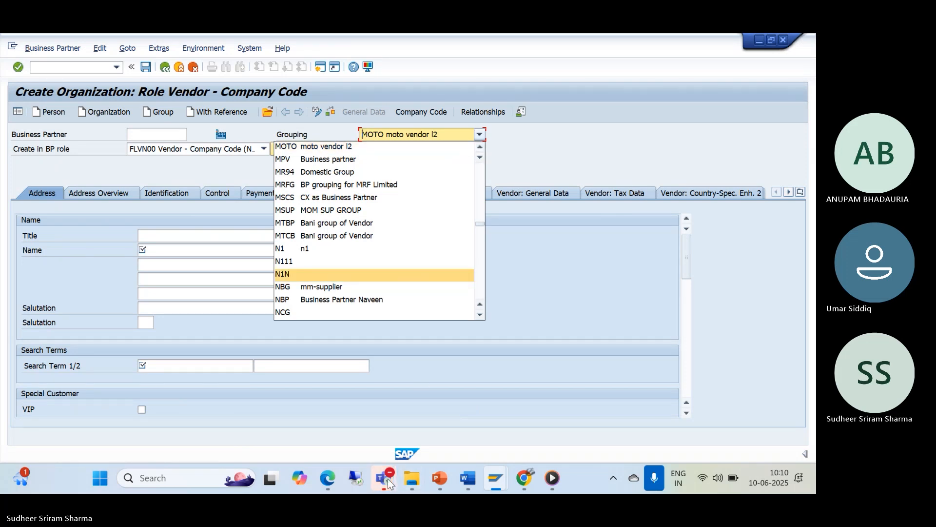
Step: Switch to the Teams meeting, admit the participant waiting in the lobby, and return to SAP
mouse_move(388, 479)
left_click(392, 414)
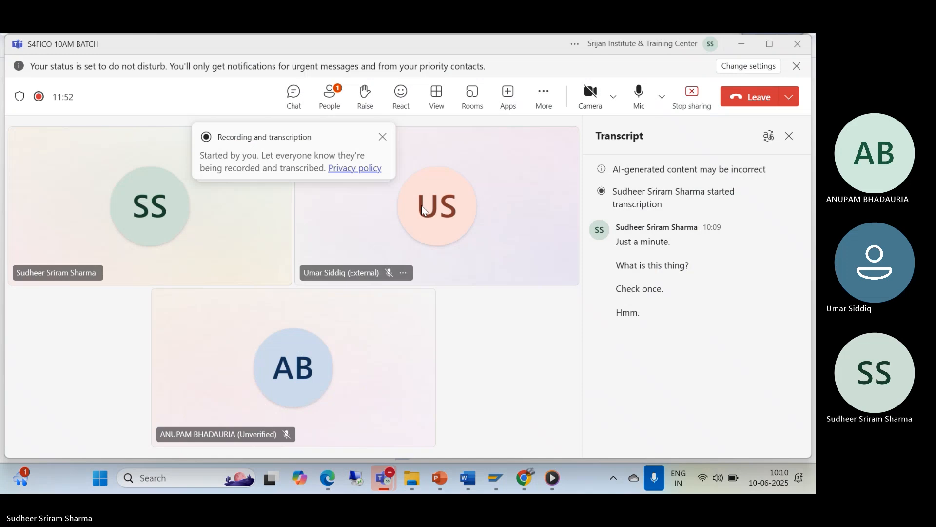
left_click(383, 136)
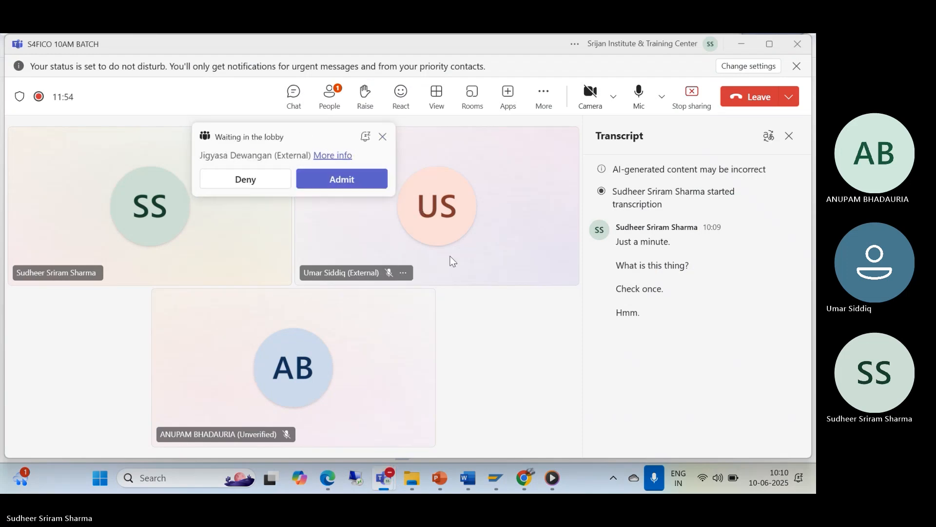
left_click(344, 180)
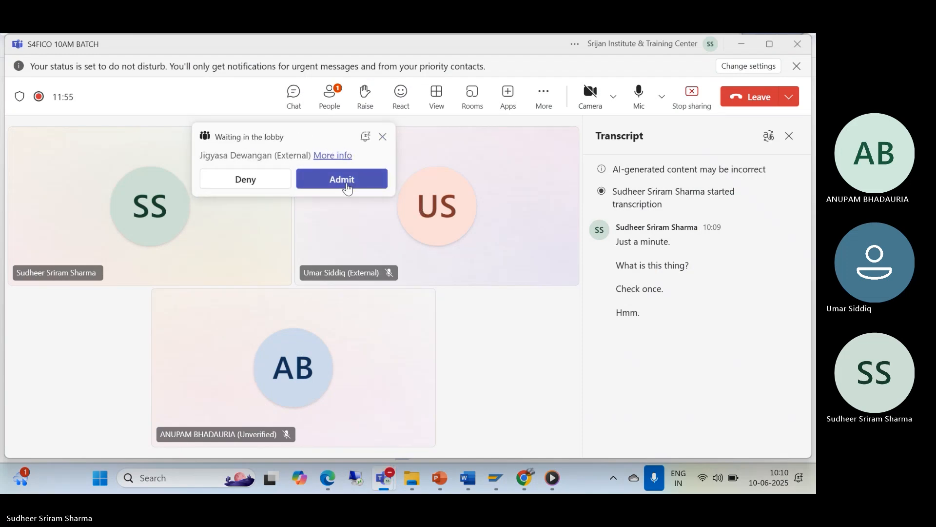
left_click(741, 44)
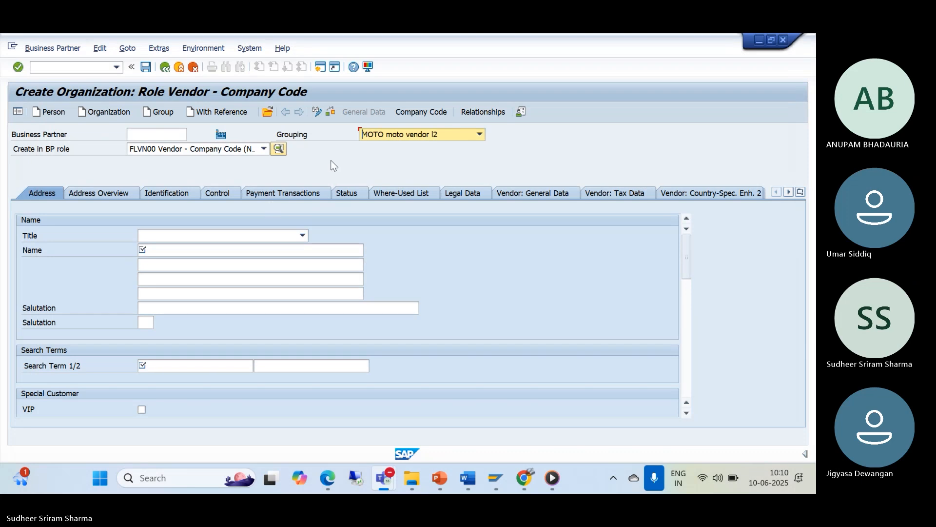
Step: Set the business partner's grouping to MBDO BP GROUPING FOR MB10
left_click(481, 136)
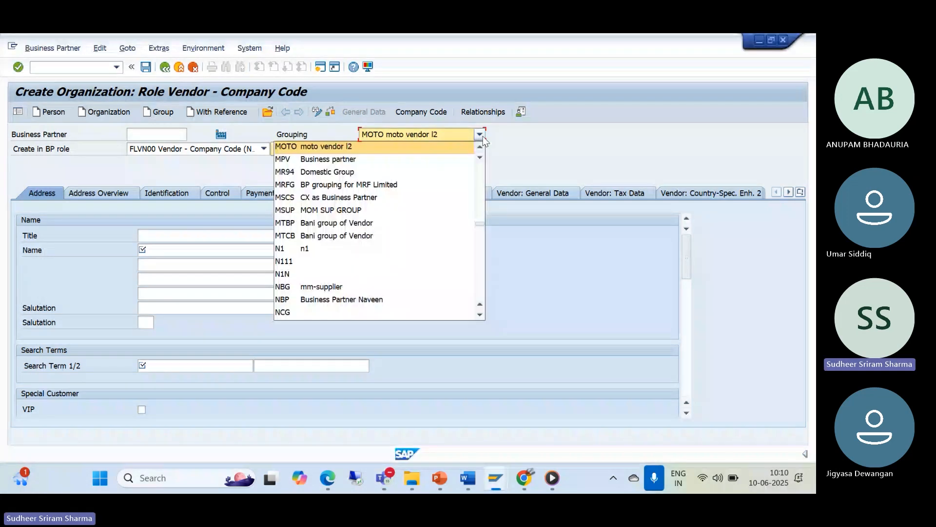
key("Page_Up")
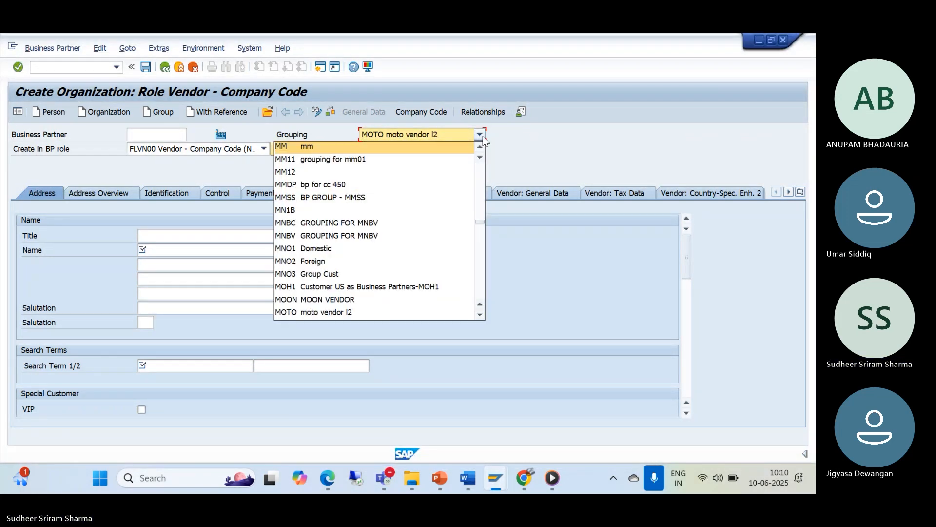
key("Down")
key("Down")
key("Down")
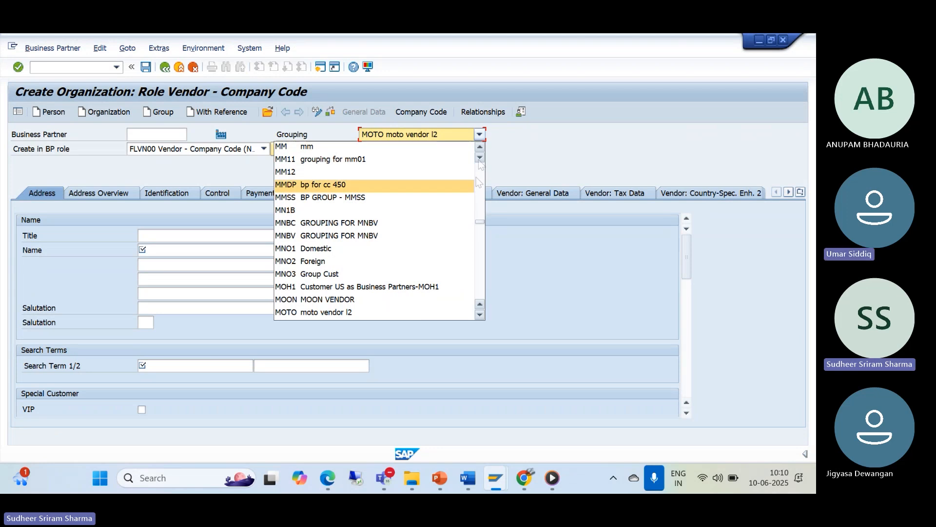
scroll(480, 148, "up", 8)
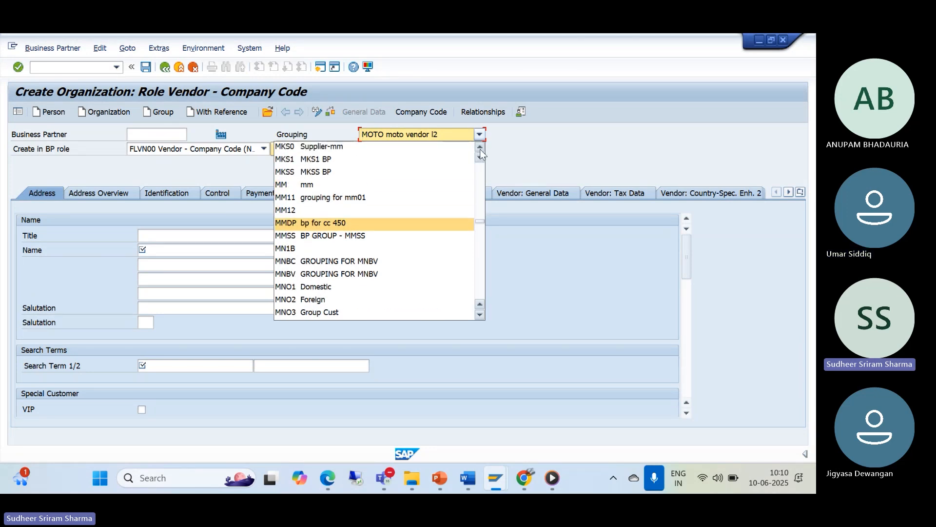
scroll(480, 148, "up", 6)
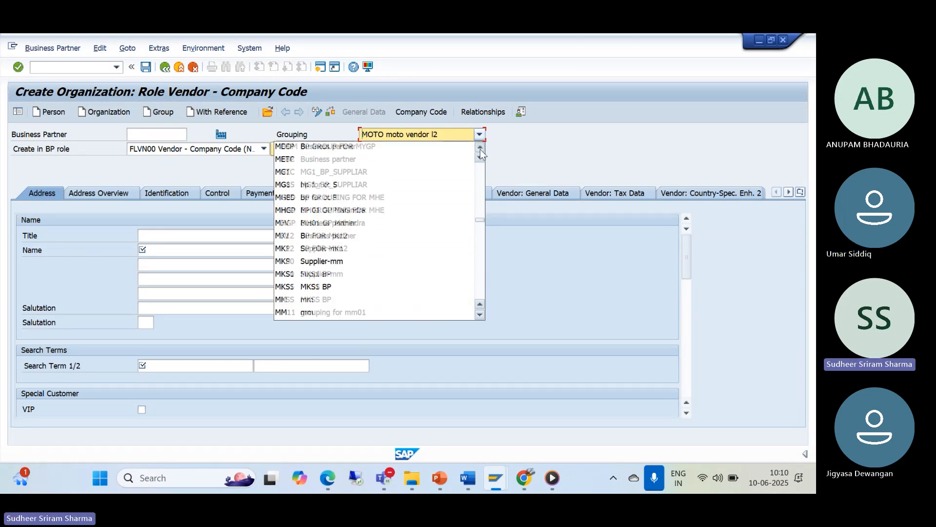
scroll(480, 148, "up", 5)
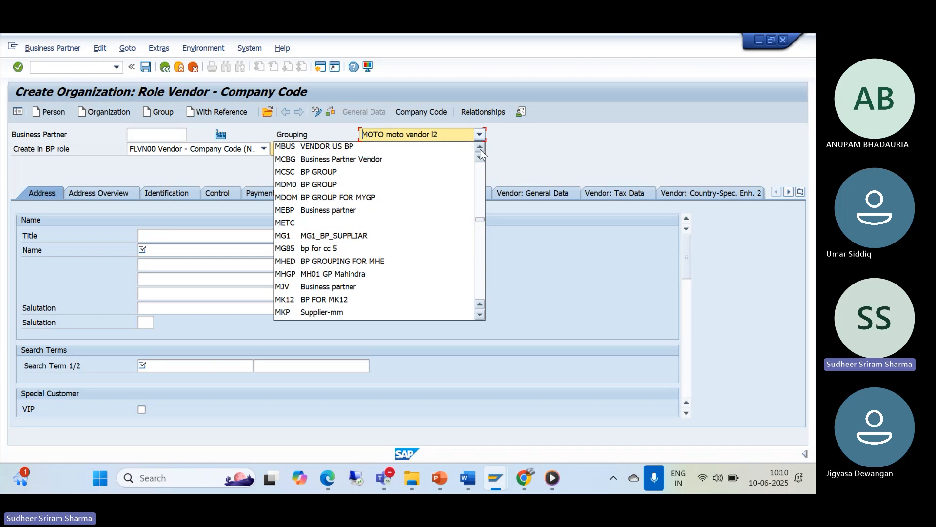
scroll(480, 148, "up", 1)
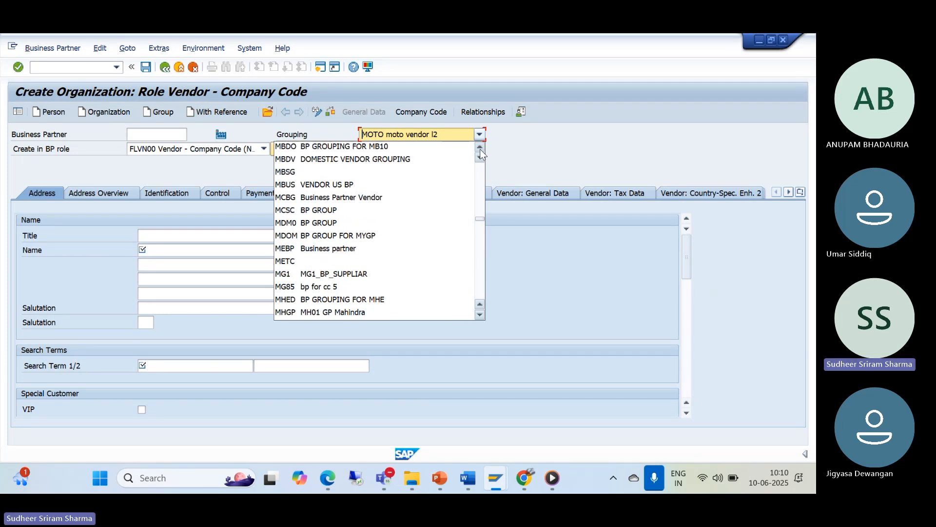
left_click(358, 147)
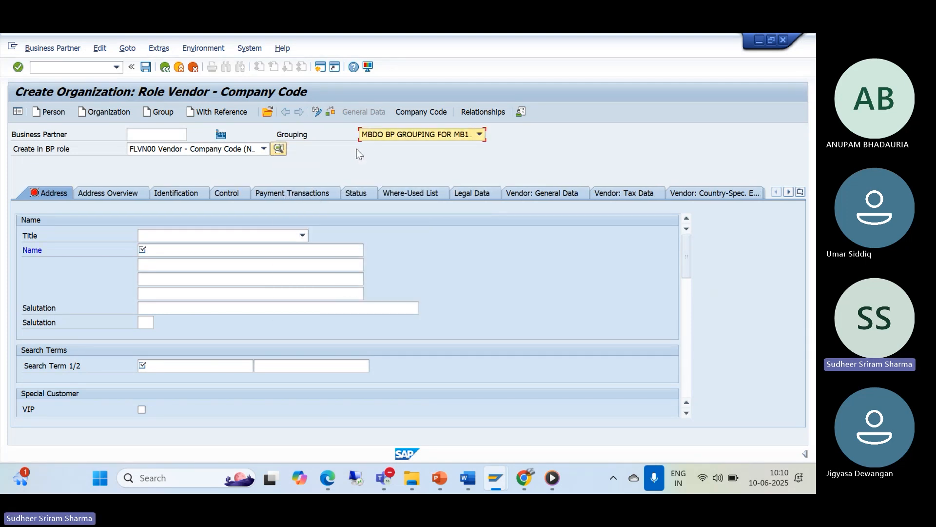
Step: Set the vendor's title to 0003 Company and its name to UMAR ASSOCIATES
left_click(303, 236)
left_click(249, 249)
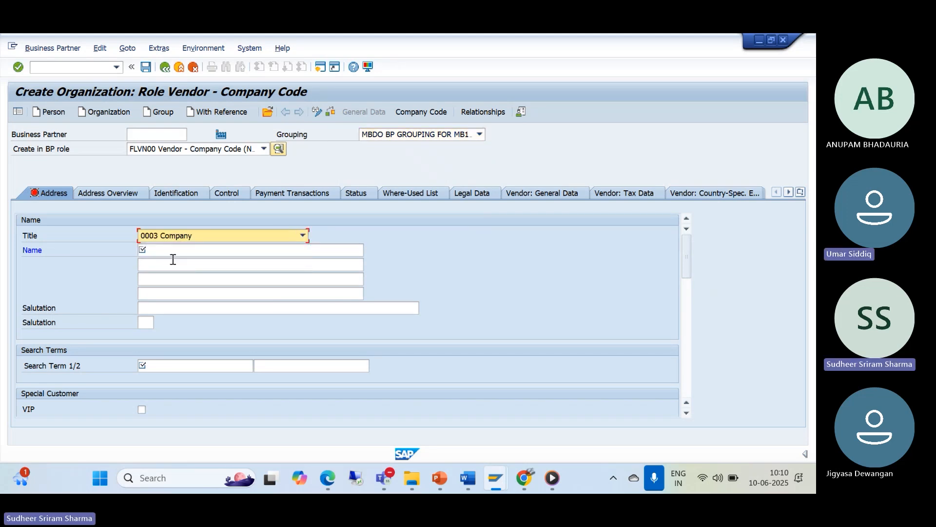
left_click(172, 251)
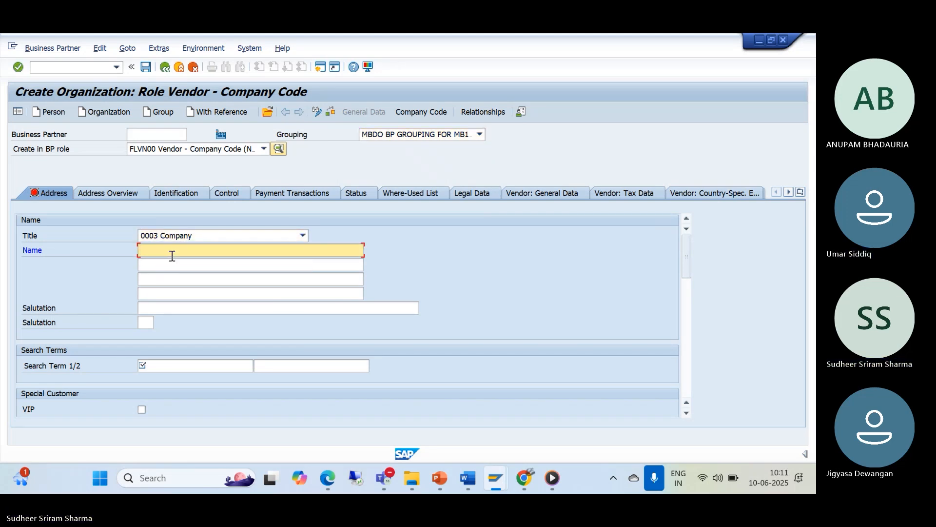
type("um")
key("BackSpace")
key("BackSpace")
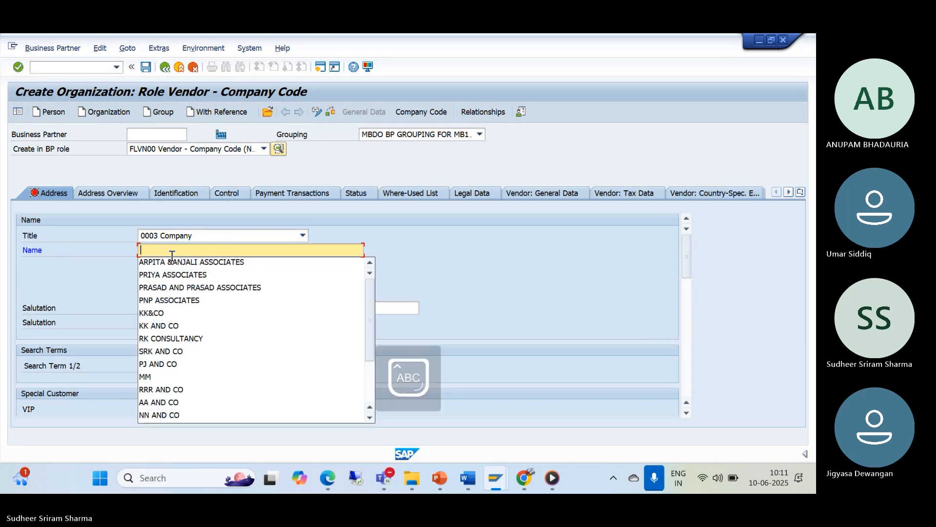
type("UMAR ASSOCIATES")
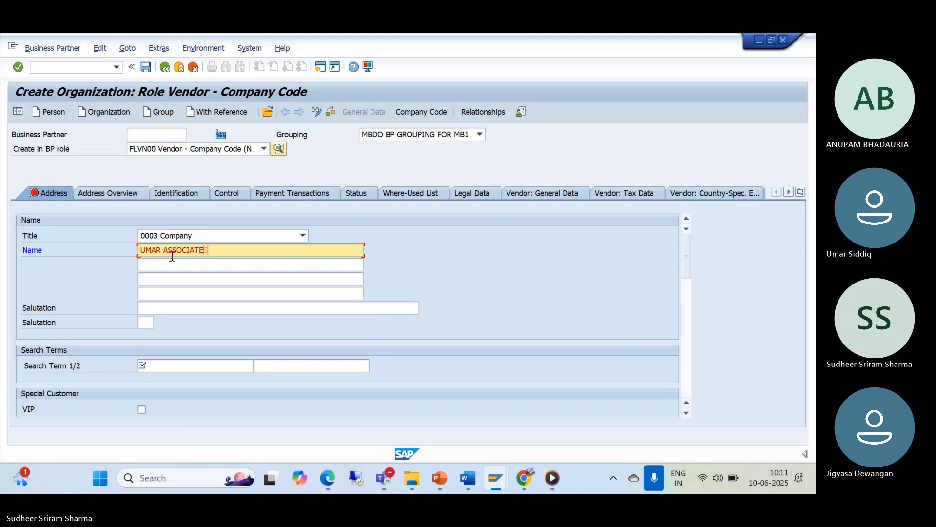
Step: Enter the first word of the company name as the vendor's first search term
key("Tab")
key("Tab")
key("Tab")
key("Tab")
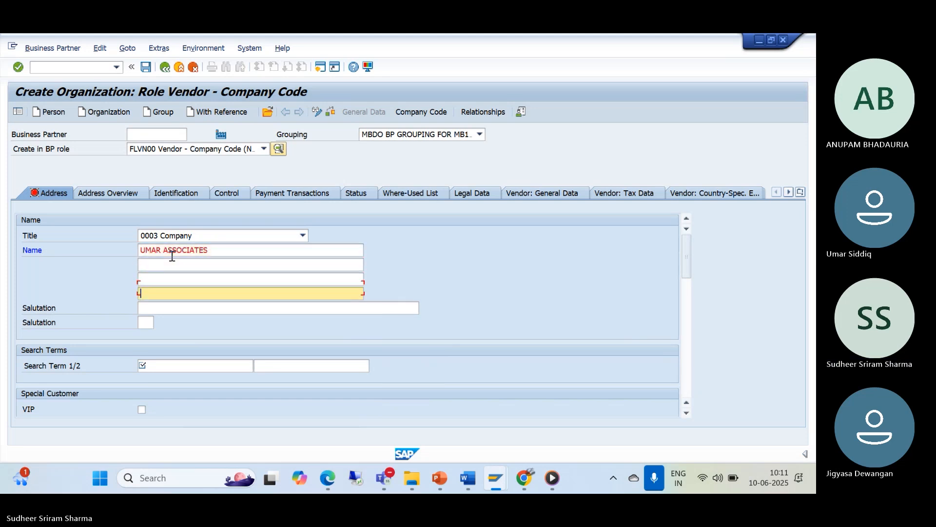
key("Tab")
key("Tab")
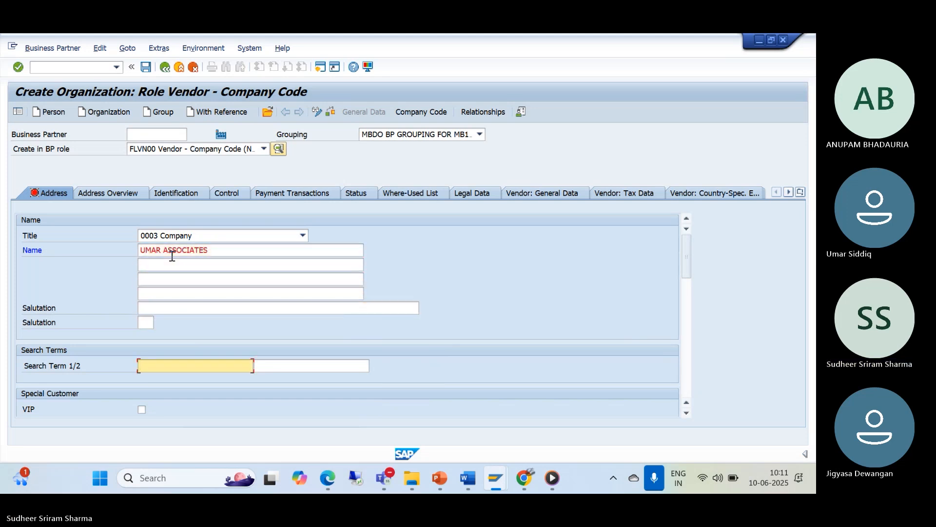
type("UMAR")
Step: Fill in the street name and postal code in the vendor's standard address
key("Tab")
key("Tab")
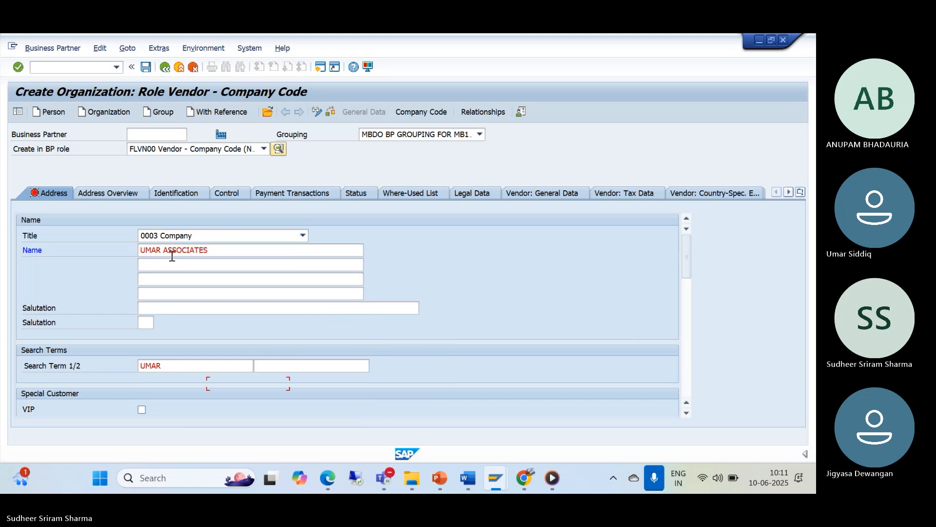
key("Tab")
key("Tab")
key("Tab")
key("Tab")
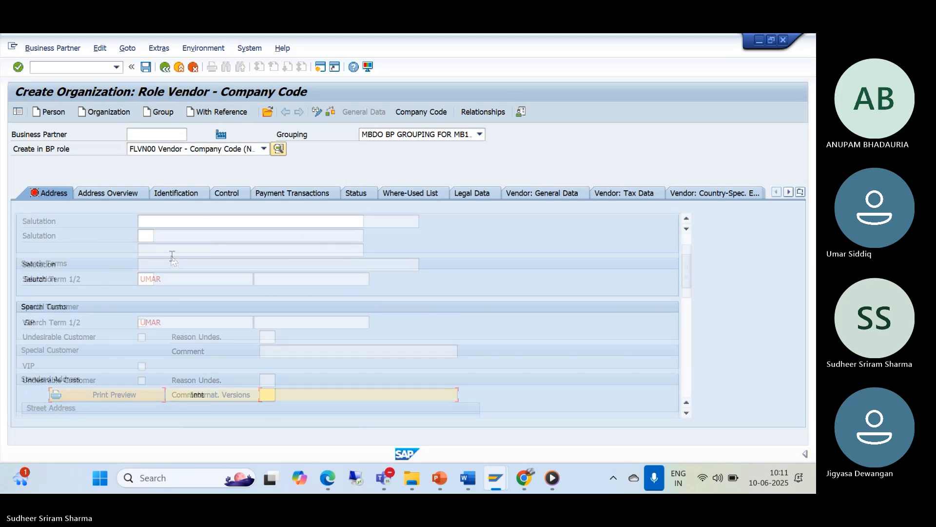
type("UMAR STREET")
key("Tab")
key("Tab")
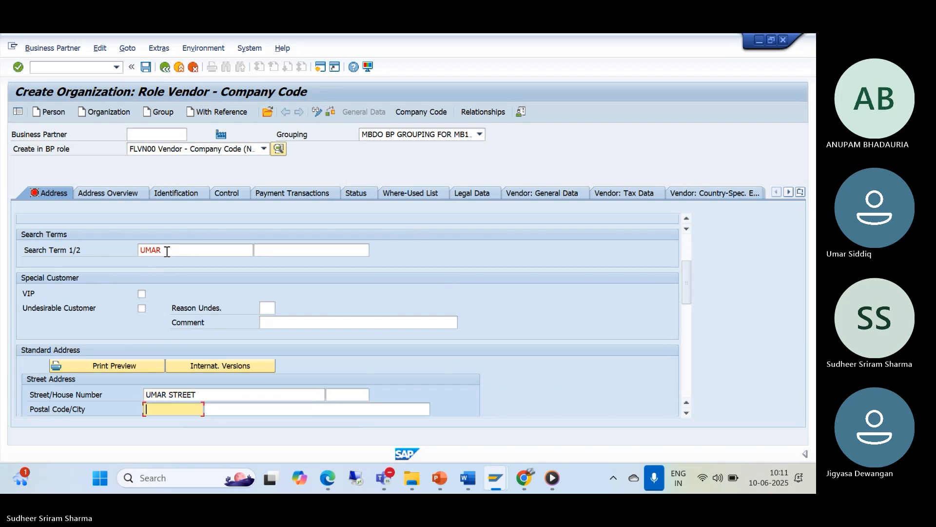
type("12")
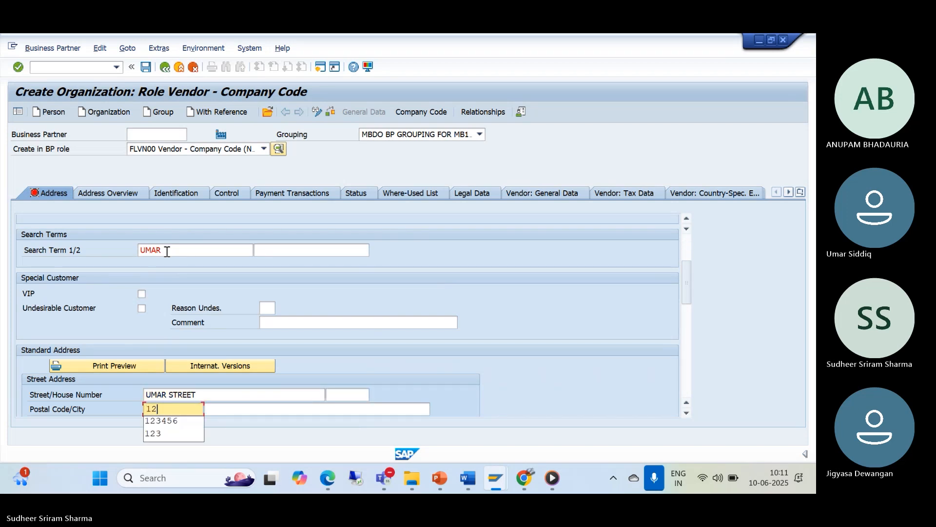
type("3456")
key("Tab")
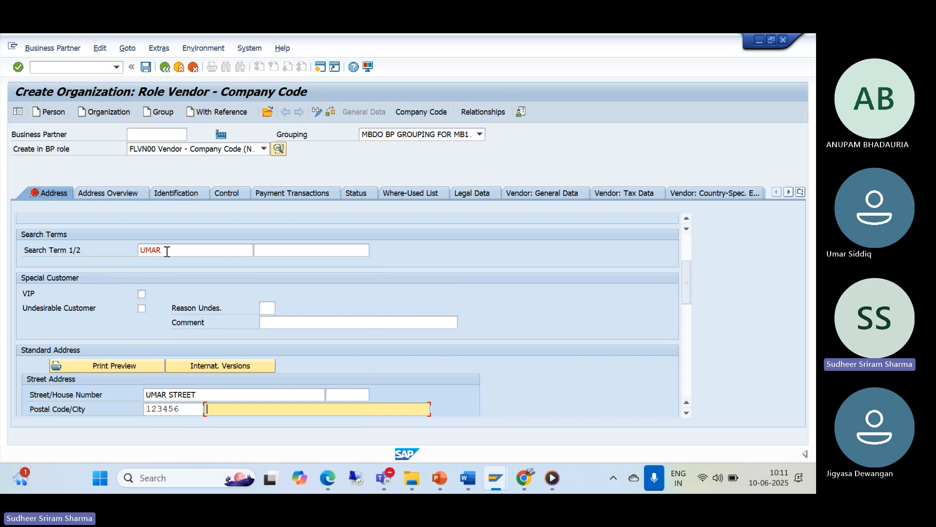
Step: Set the vendor address's country to IN and its region to 01, Andhra Pradesh
key("Tab")
type("IN")
key("Tab")
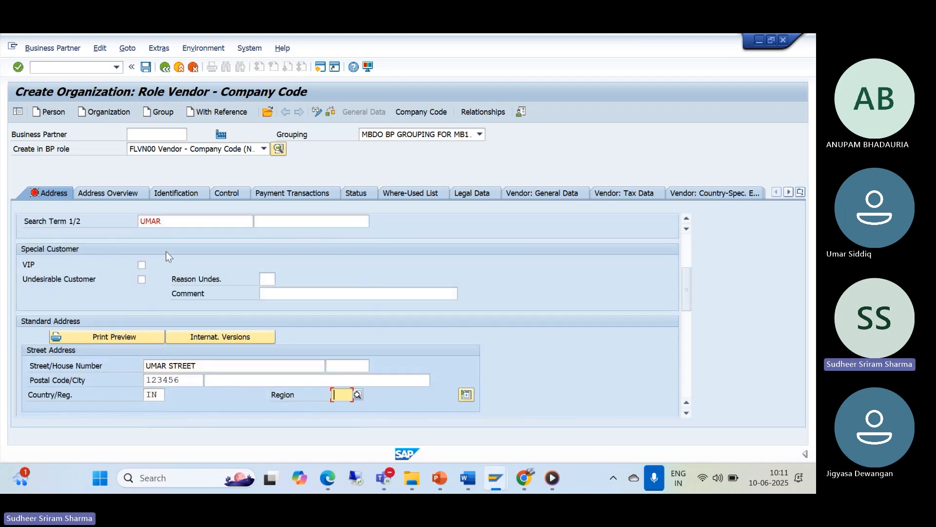
type("0")
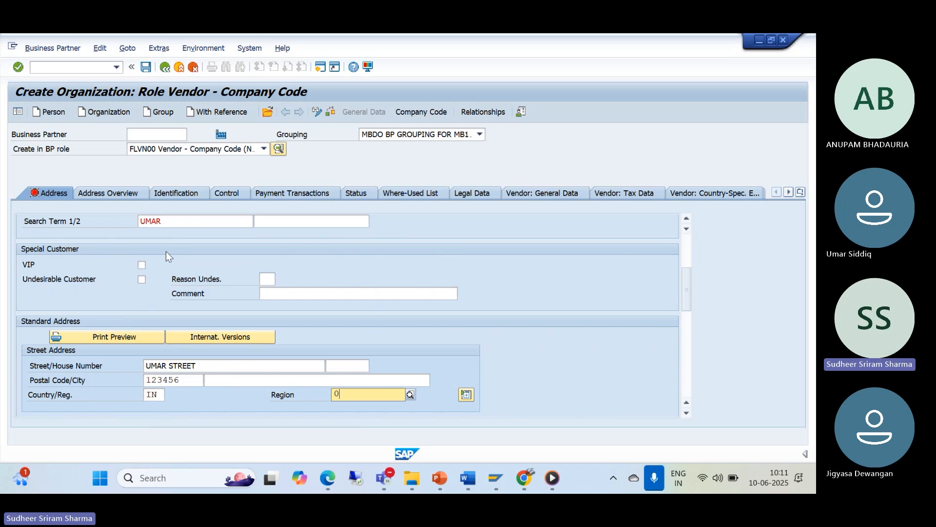
type("1")
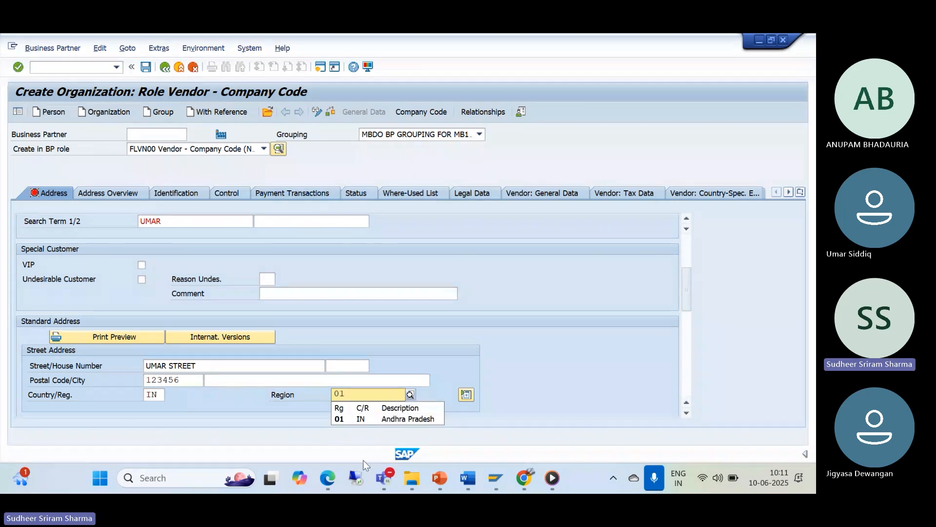
left_click(358, 418)
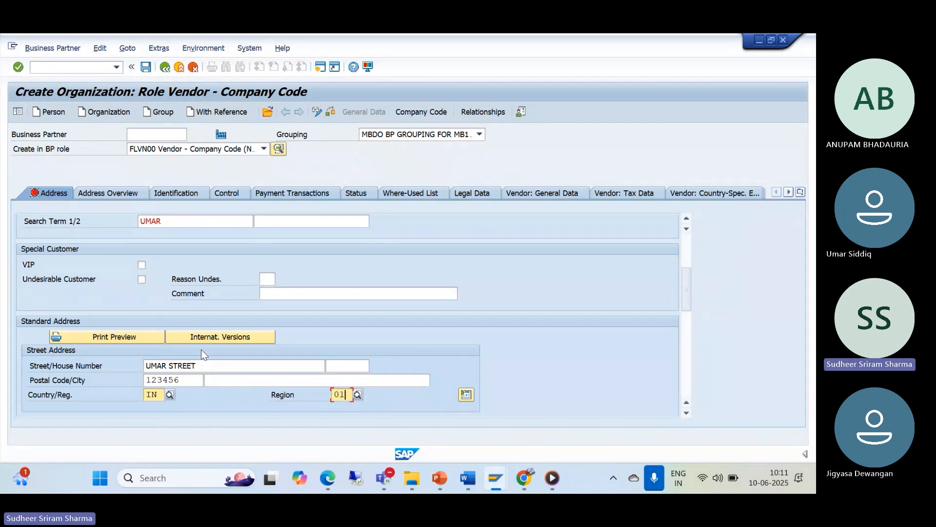
scroll(201, 350, "up", 3)
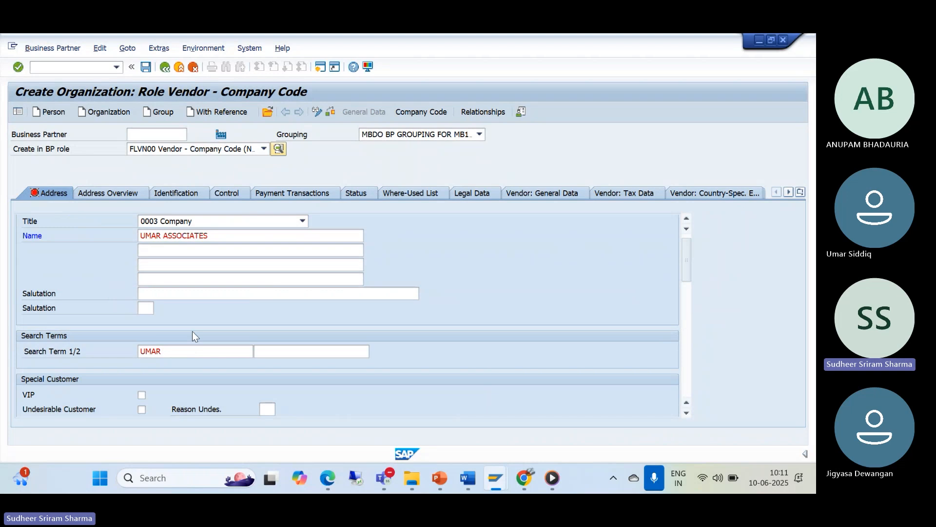
Step: Open the vendor's company code data and assign company code MB10, MERCEDES BENZ
left_click(423, 111)
left_click(157, 207)
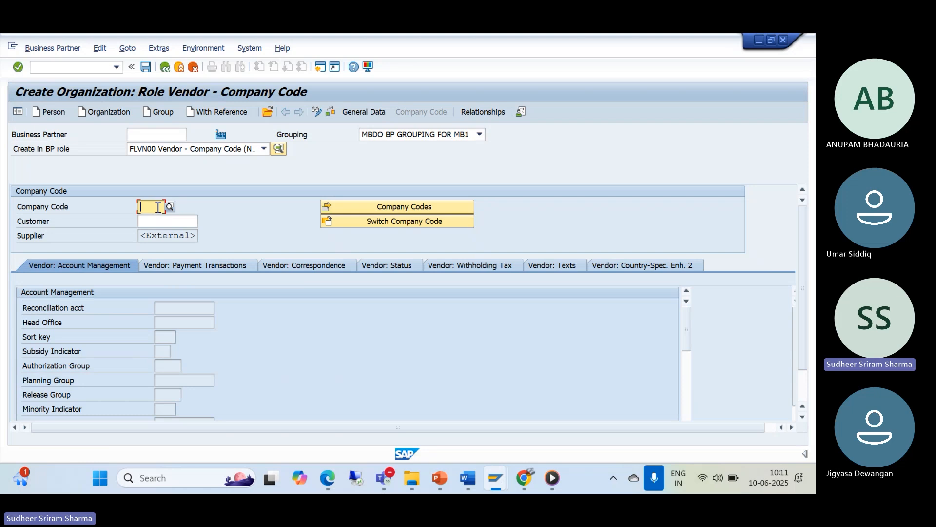
type("M")
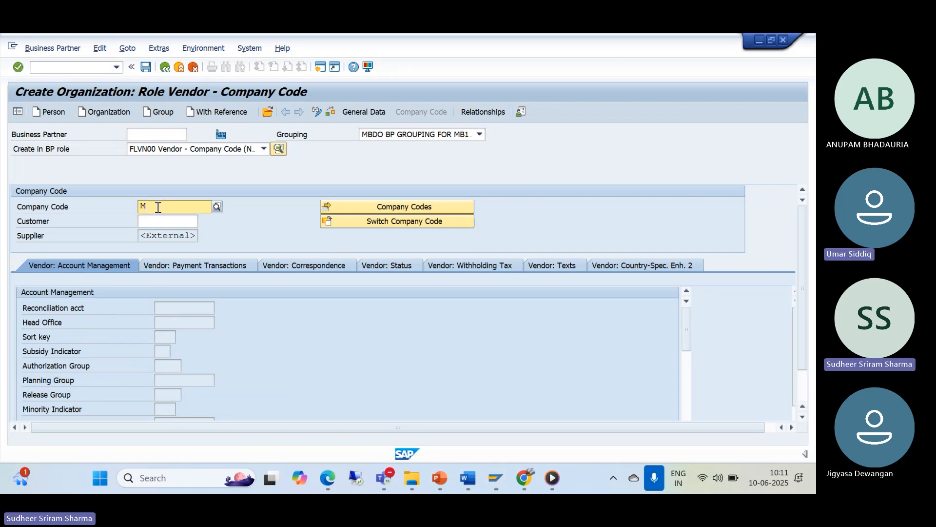
type("B10")
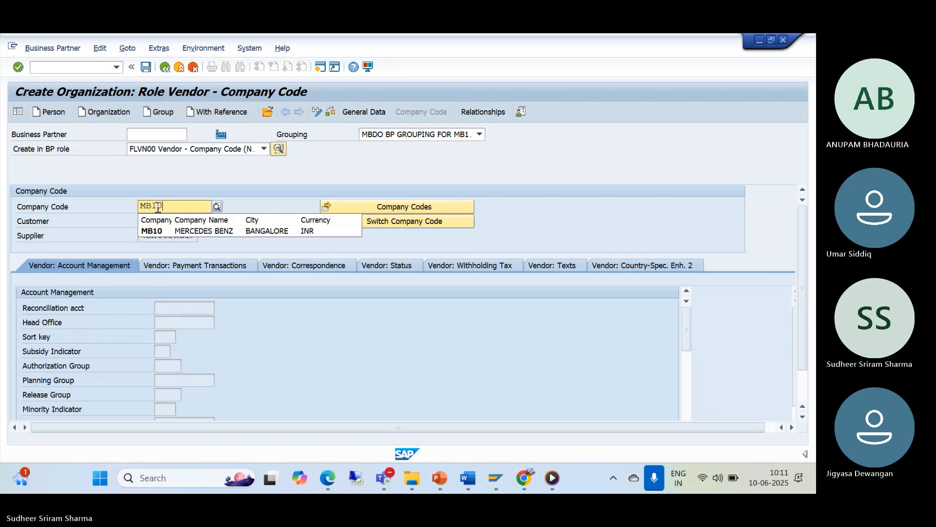
left_click(187, 228)
key("Return")
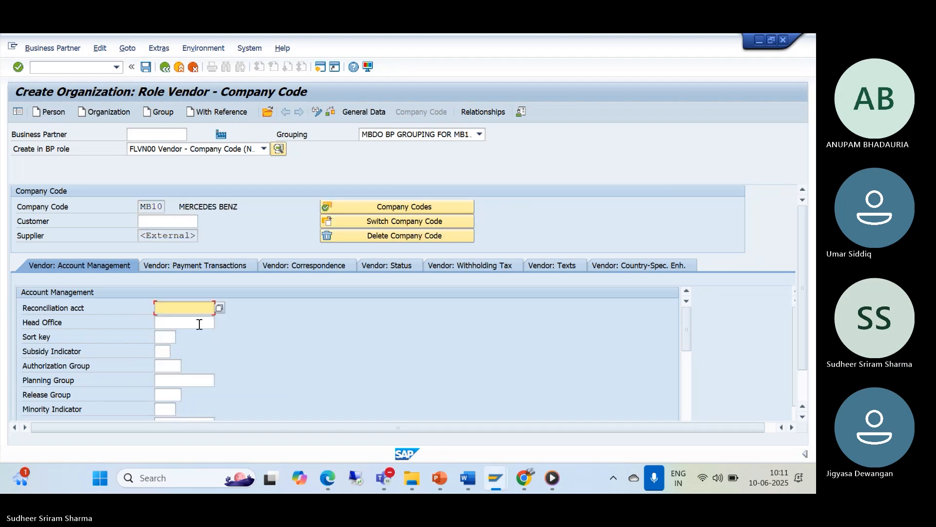
Step: Set the vendor's reconciliation account to 2001 AP RECONCILATION A/C from the list of possible entries
left_click(218, 310)
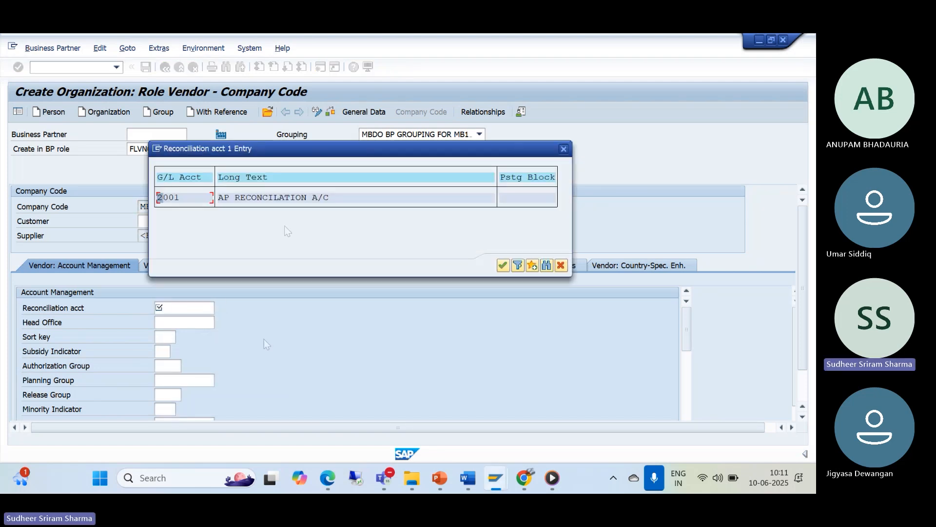
left_click(268, 200)
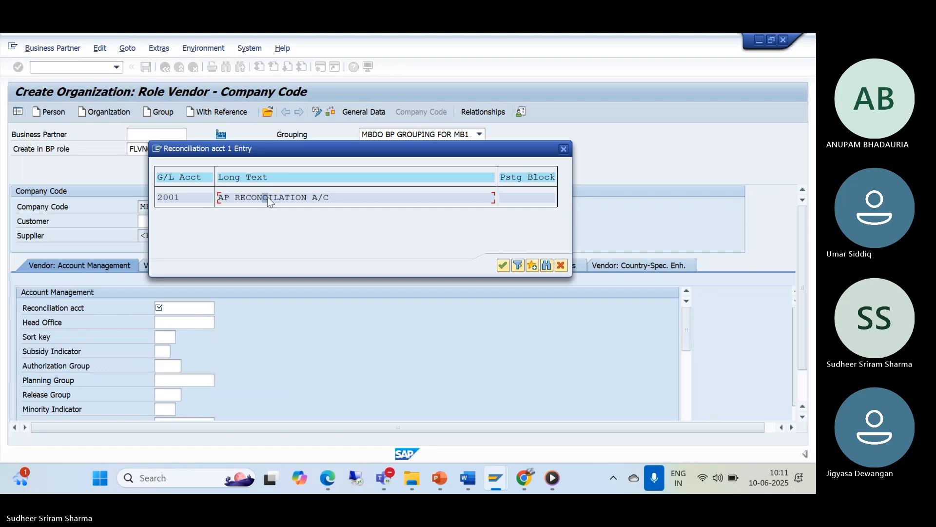
left_click(504, 266)
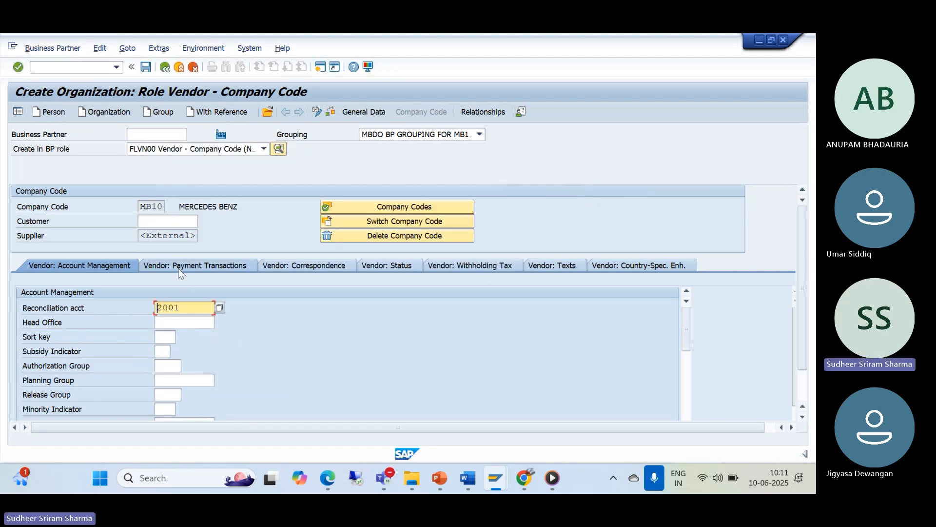
Step: Set the vendor's terms of payment to 0001 and try to save the business partner
type("0001")
key("Return")
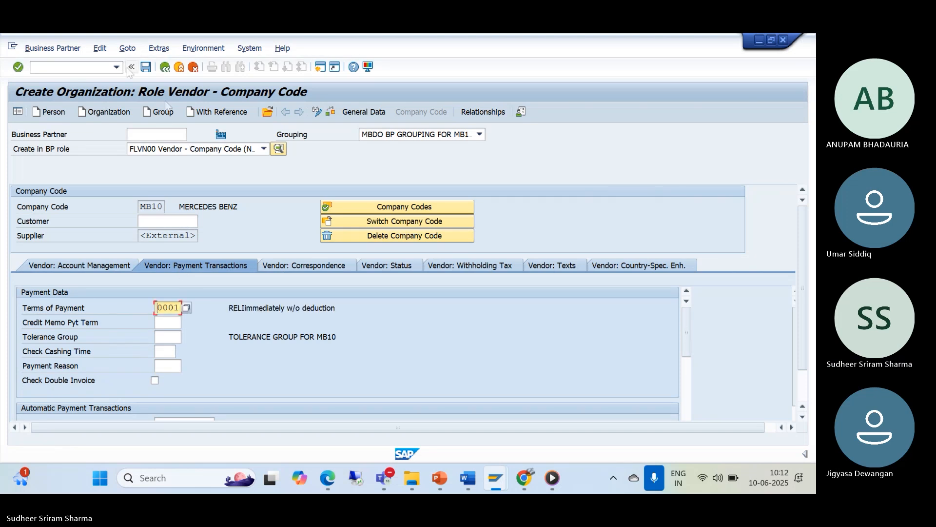
left_click(146, 68)
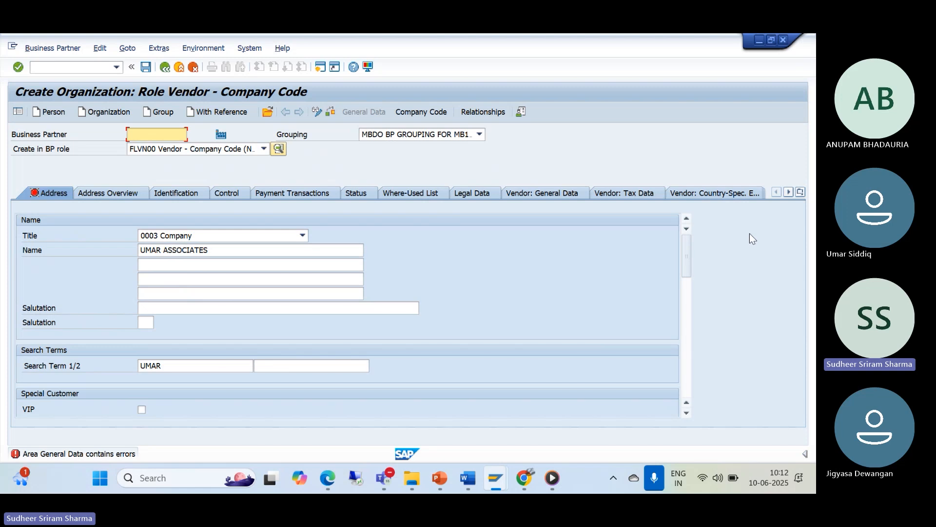
Step: Set the vendor's communication language to EN English and try to save the business partner again
left_click_drag(687, 272, 688, 332)
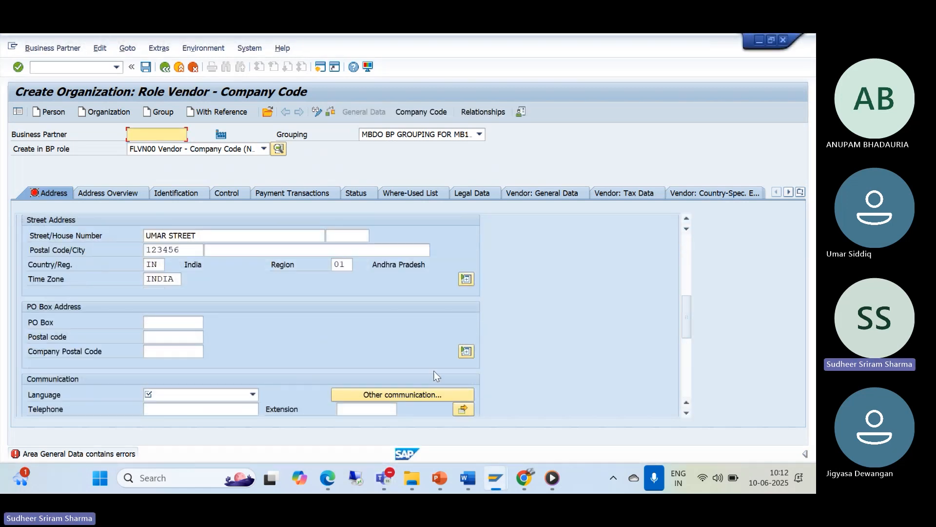
left_click(253, 395)
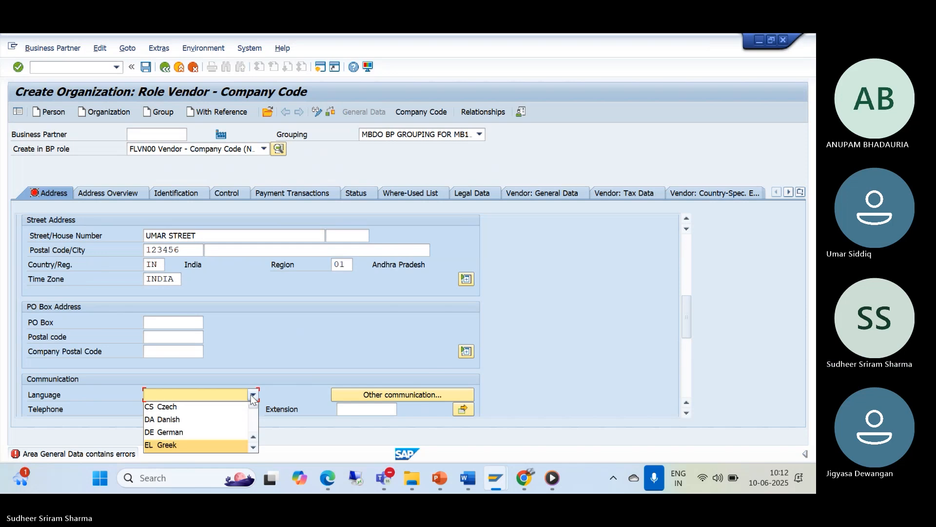
left_click(253, 447)
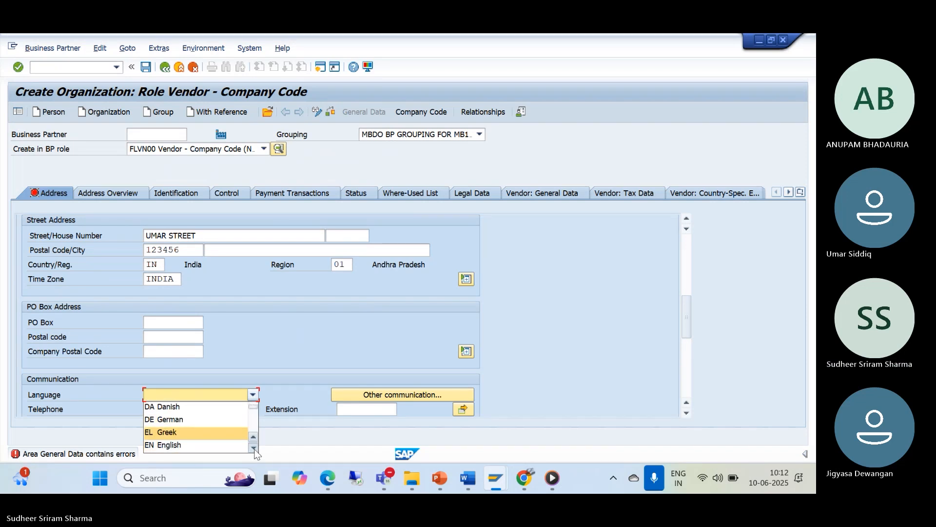
left_click(213, 446)
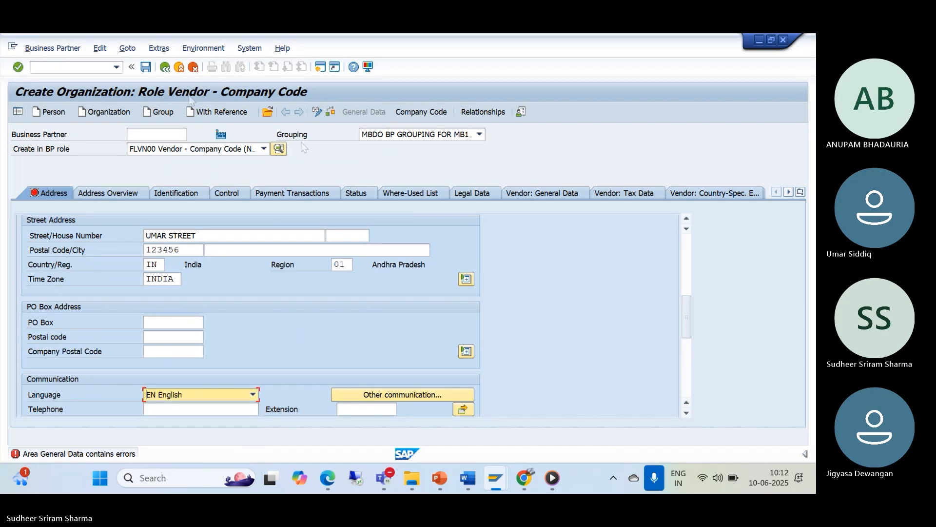
left_click(145, 67)
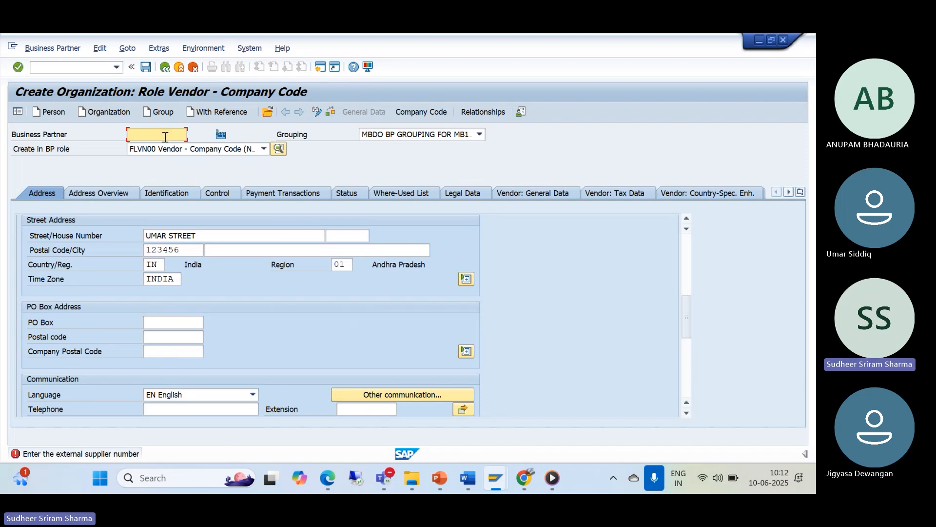
Step: Leave the business partner and open the number range assignment for vendor account groups with transaction OBAS
left_click(73, 68)
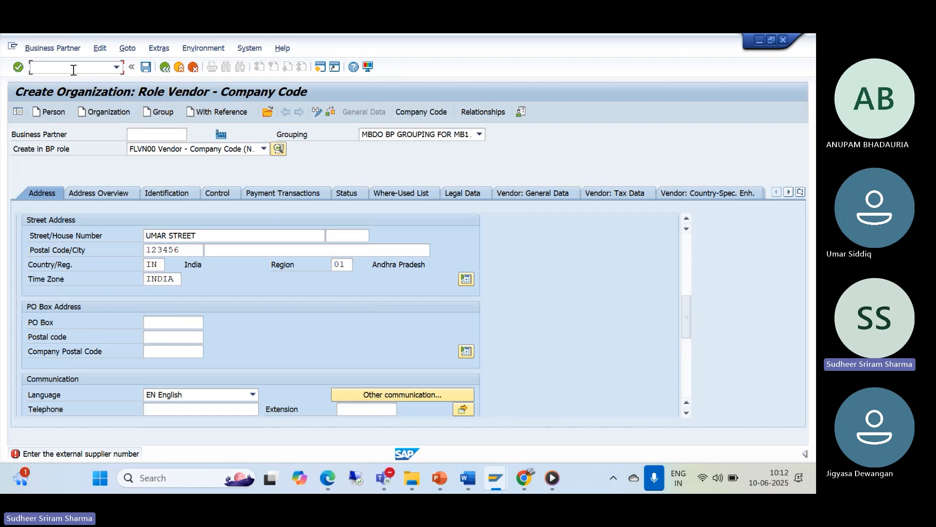
type("/NOBAS")
key("Return")
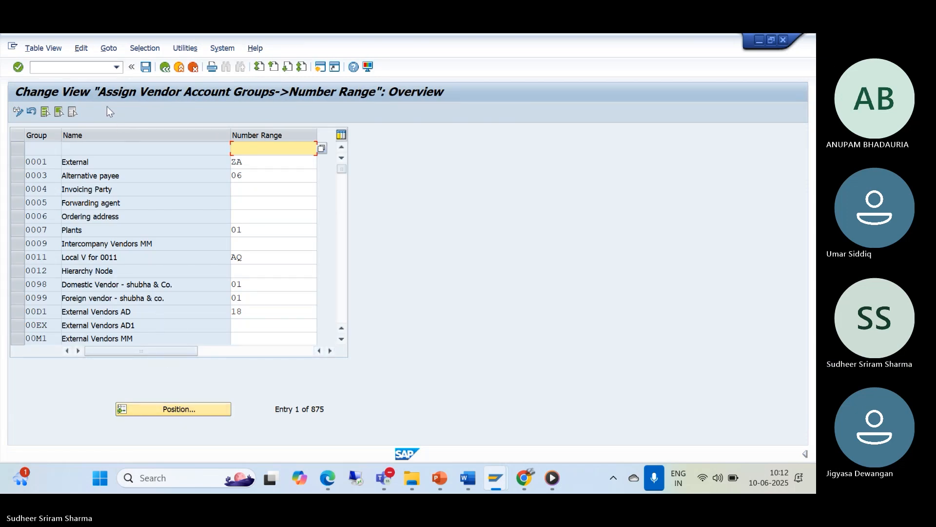
Step: Open the number range assignment for customer account groups with transaction OBAR
left_click(116, 68)
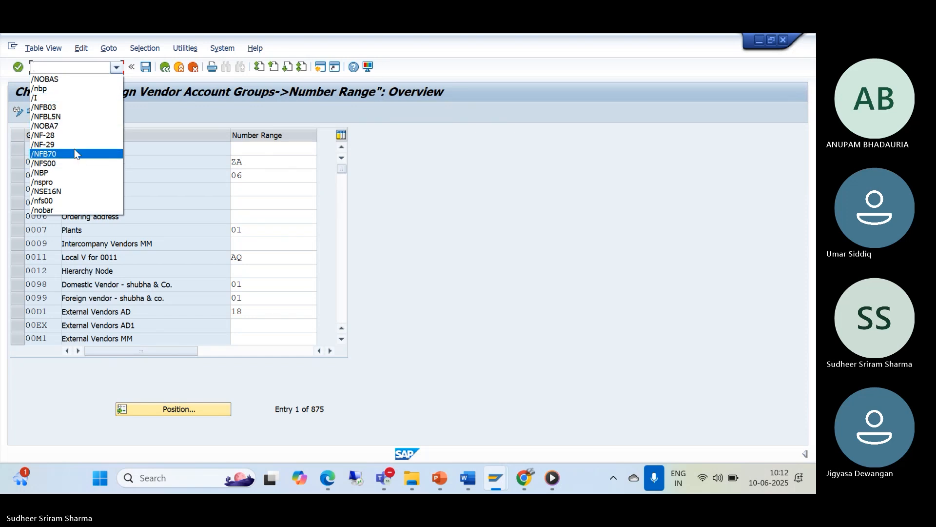
type("/")
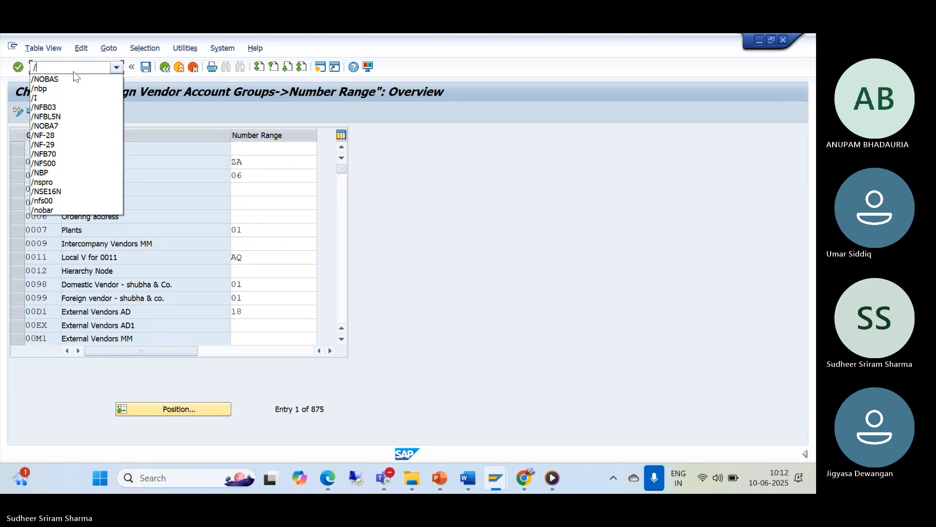
type("NOBAR")
key("Return")
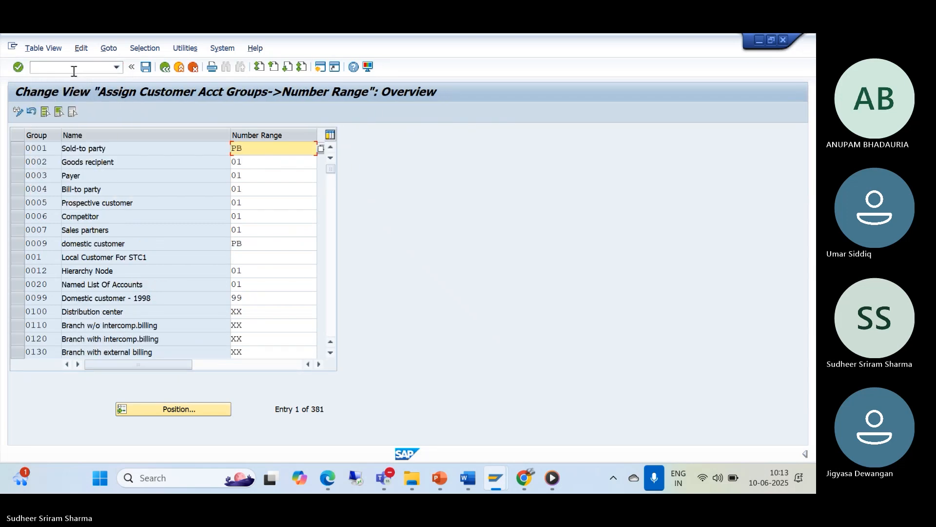
Step: Open the customer/vendor tolerances overview with transaction OBA3
left_click(71, 67)
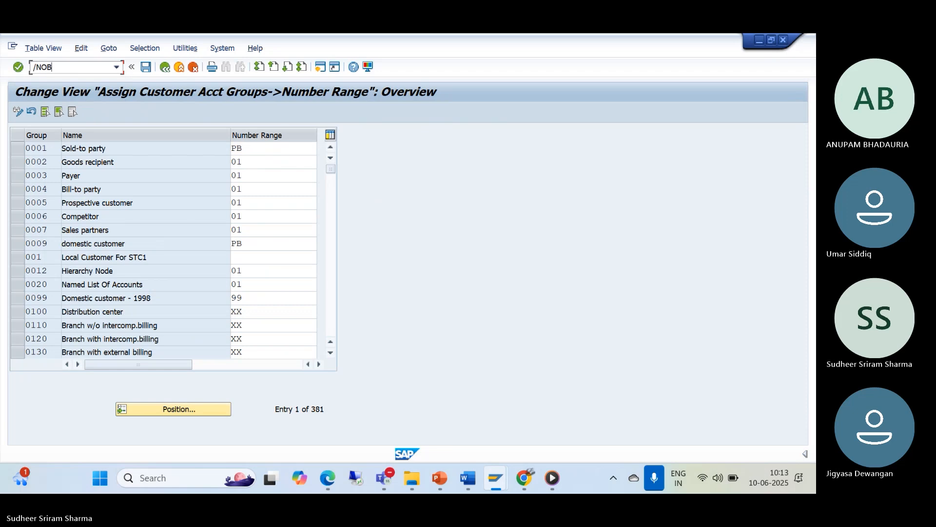
type("/NOBA3")
key("Return")
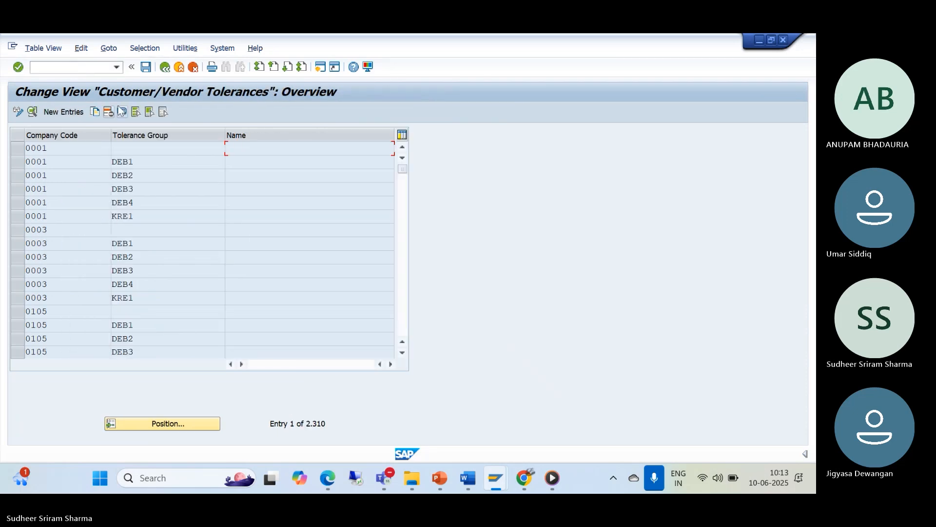
Step: Start transaction SPRO and display the SAP Reference IMG
left_click(66, 67)
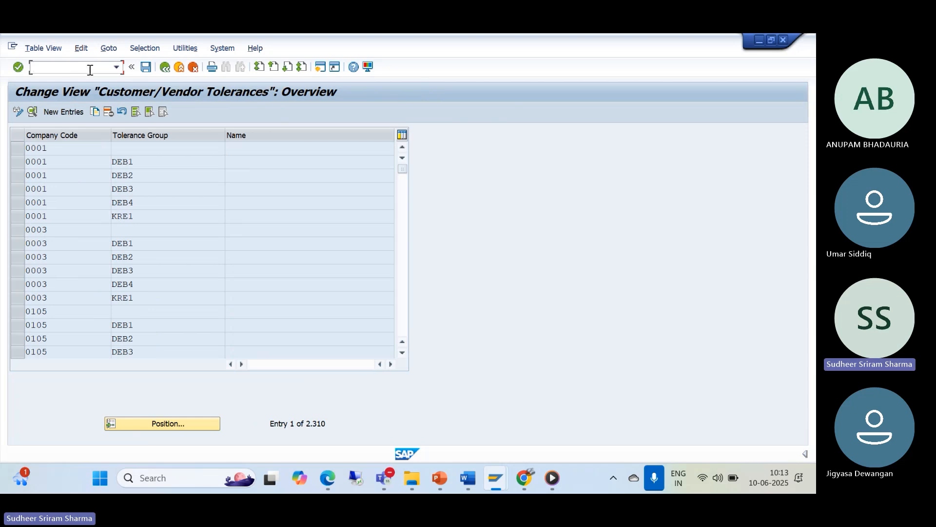
type("/NSPRO")
key("Return")
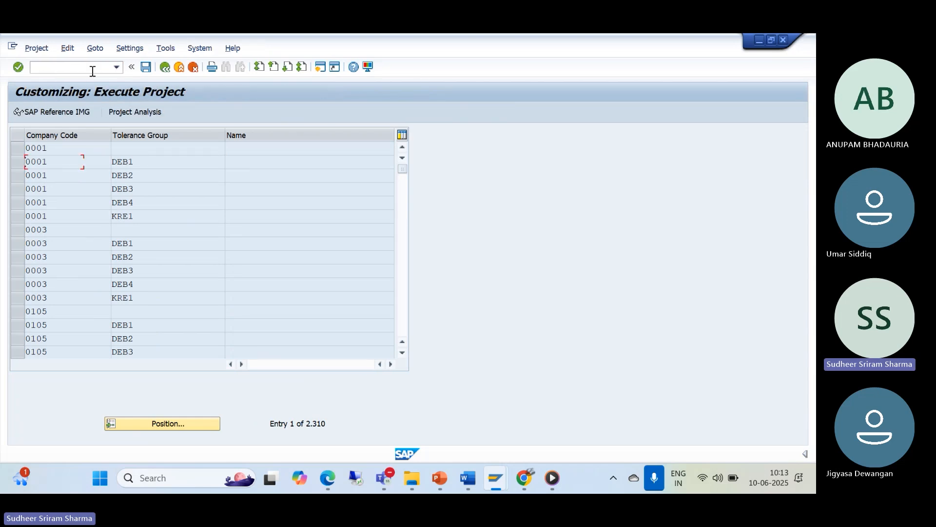
left_click(80, 113)
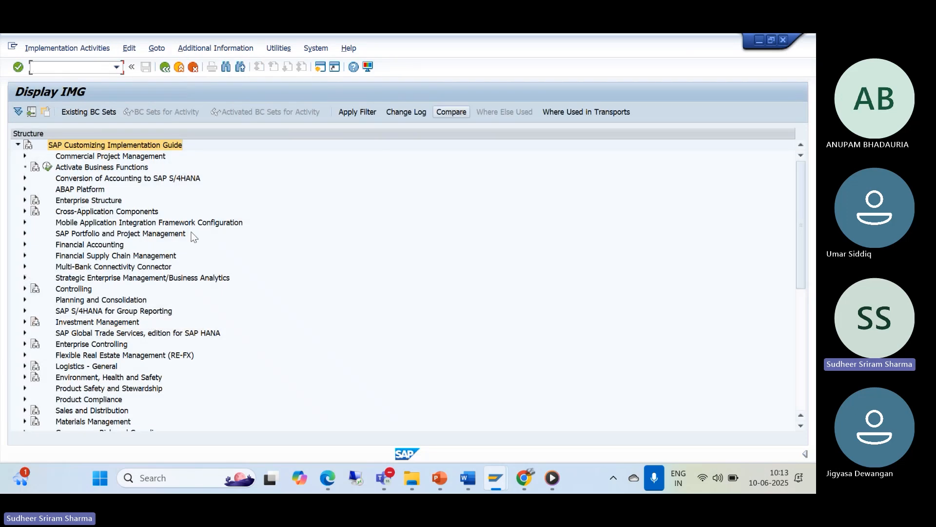
Step: Expand Financial Accounting, its Global Settings, and Accounts Receivable and Accounts Payable down to the Master Data node of Supplier Accounts
left_click(25, 245)
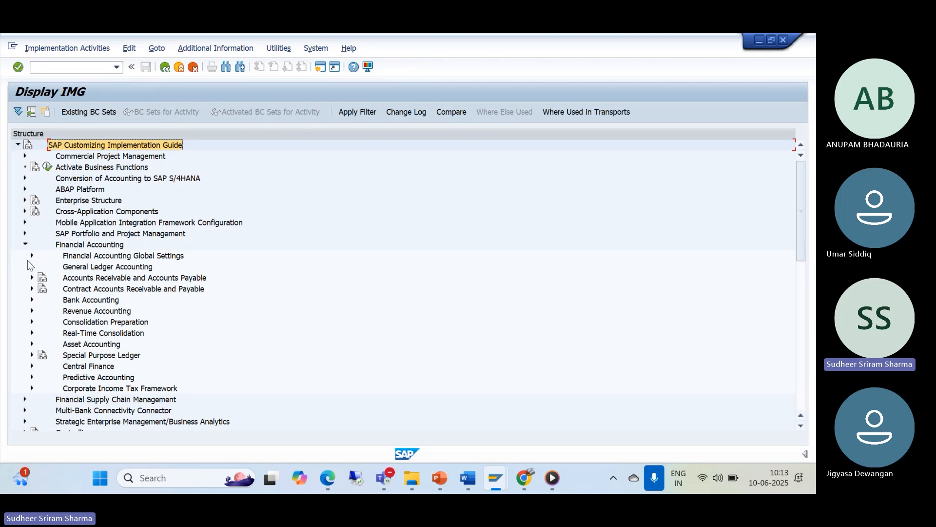
left_click(32, 256)
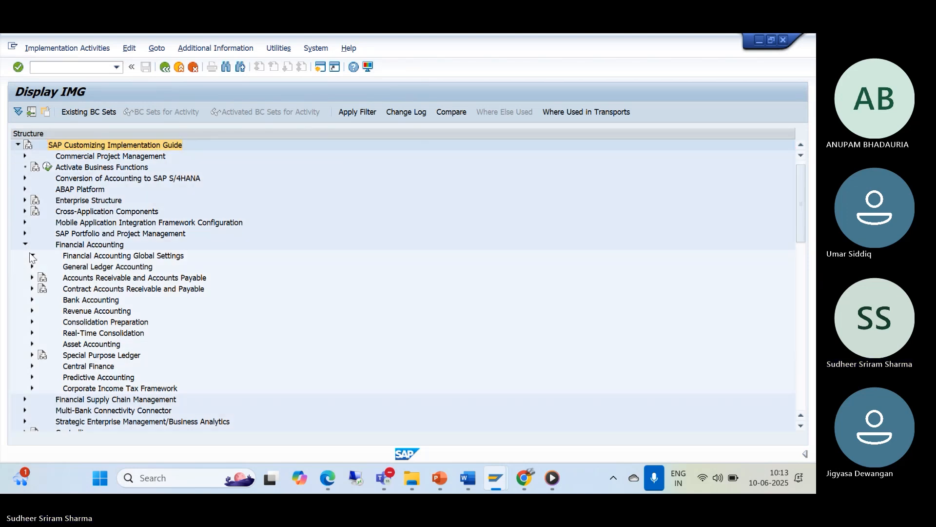
scroll(89, 348, "down", 1)
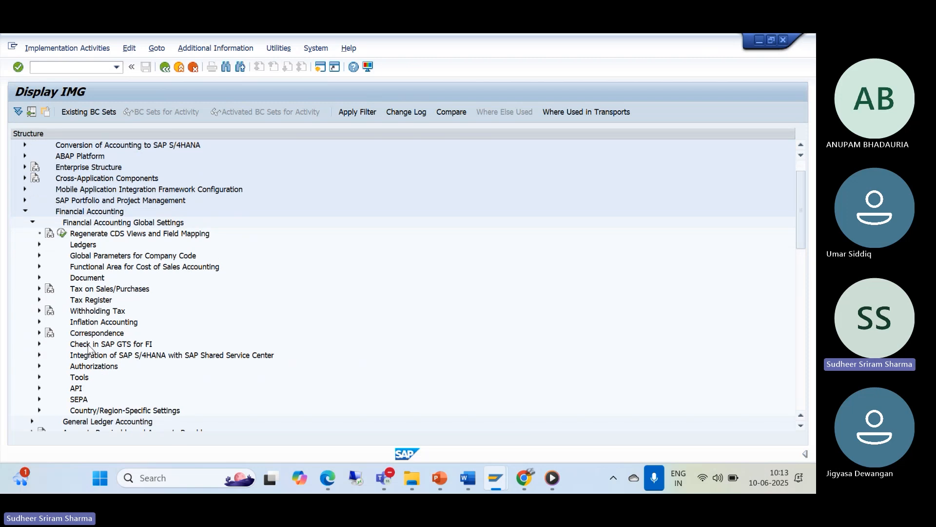
scroll(90, 348, "down", 1)
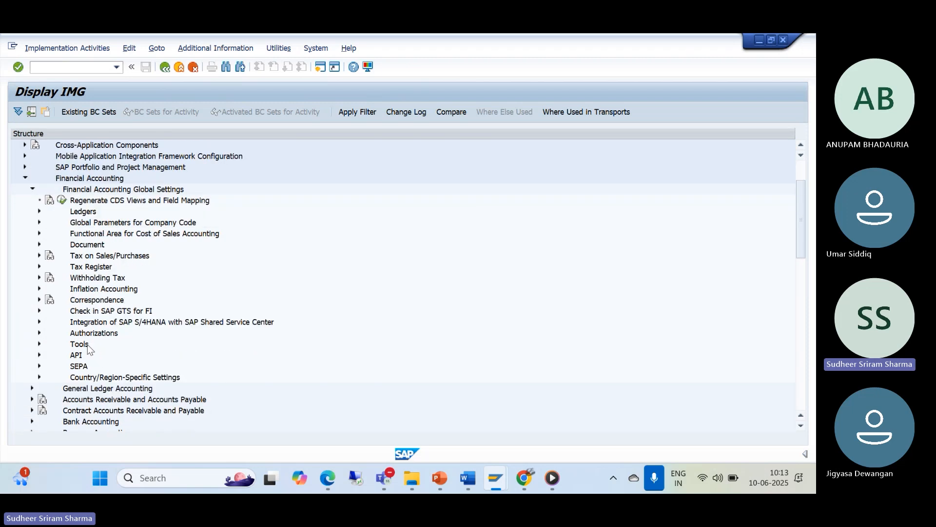
scroll(87, 345, "down", 1)
left_click(32, 366)
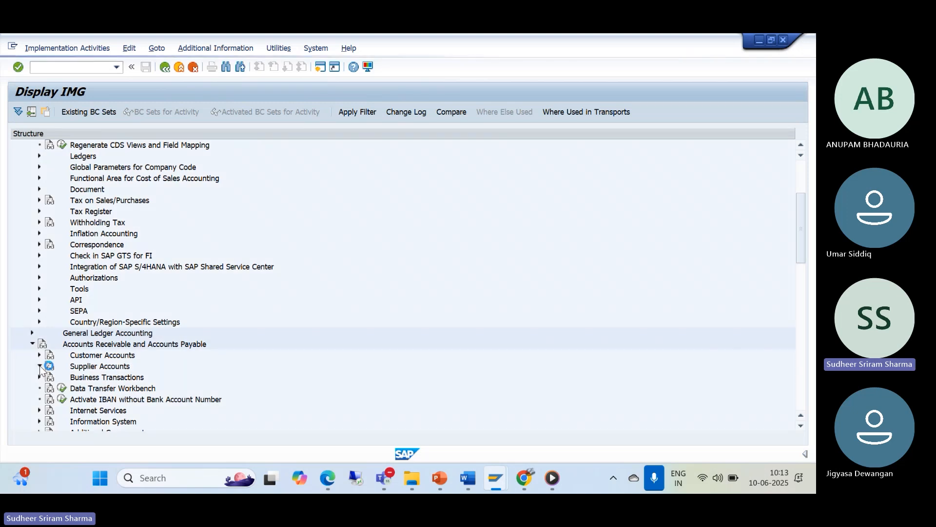
left_click(39, 365)
left_click(46, 377)
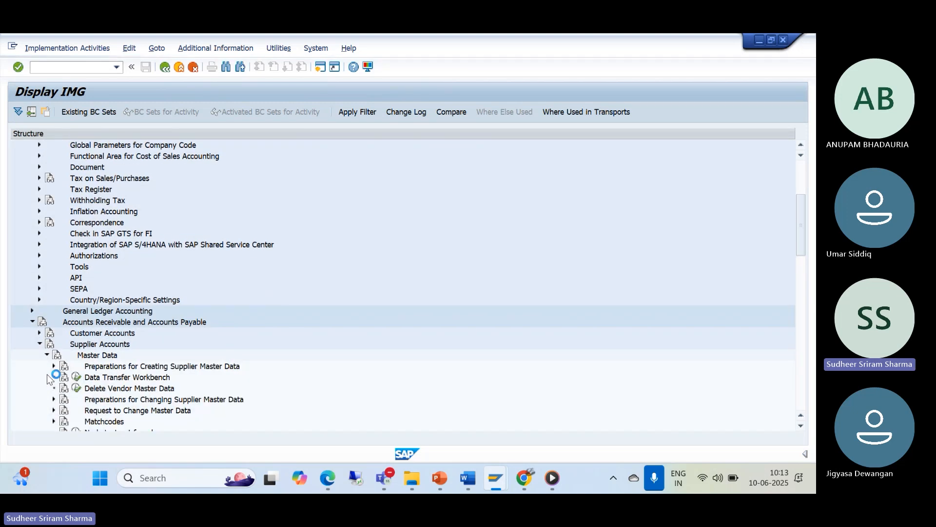
Step: Examine the nodes under Supplier Accounts and the neighbouring Financial Accounting areas for the vendor number range settings
scroll(129, 371, "down", 1)
scroll(129, 371, "down", 1)
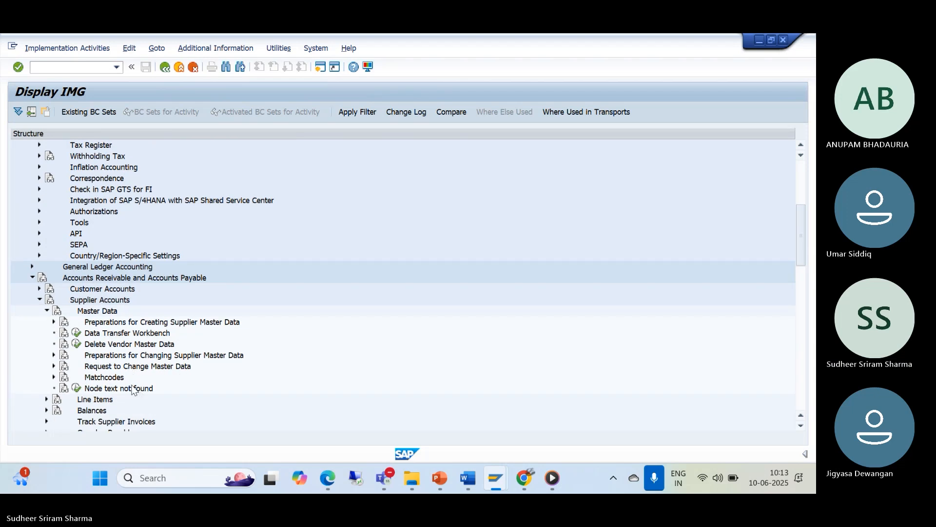
scroll(133, 388, "down", 2)
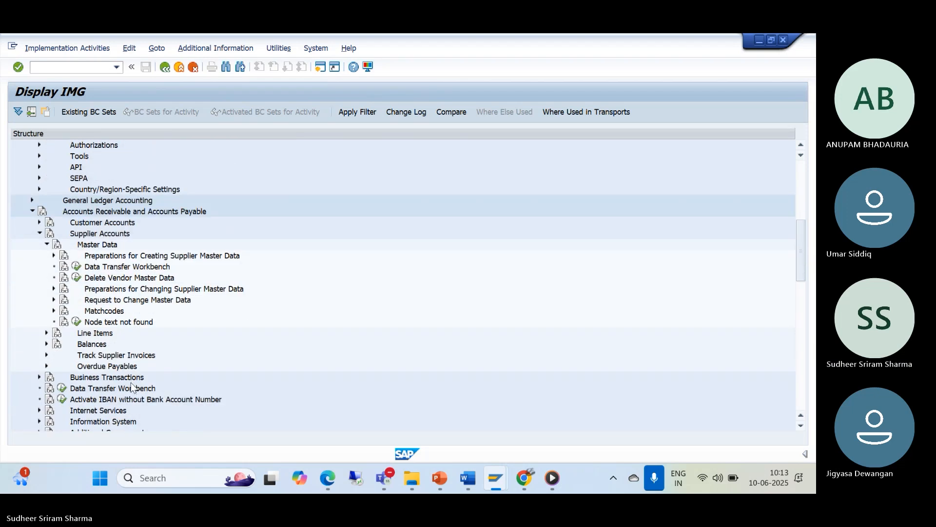
scroll(132, 387, "down", 2)
scroll(130, 386, "down", 2)
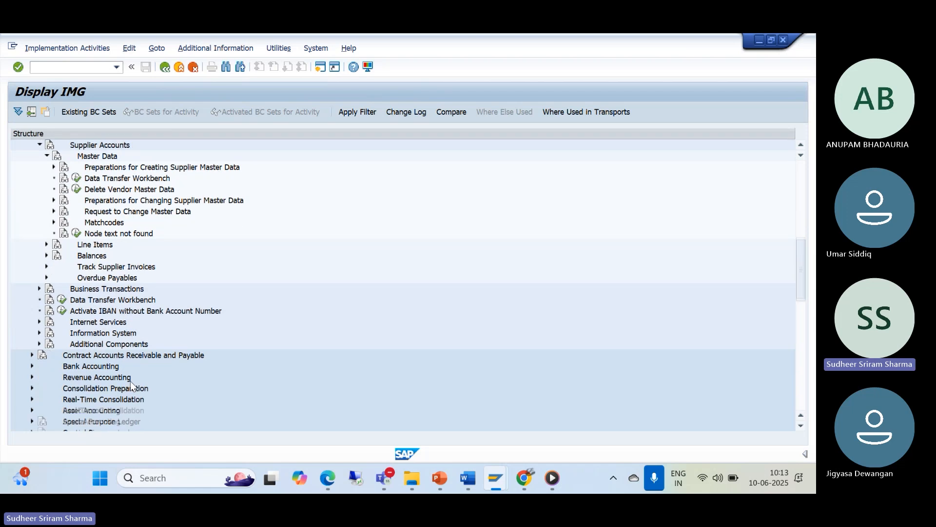
scroll(130, 381, "down", 1)
scroll(128, 376, "up", 2)
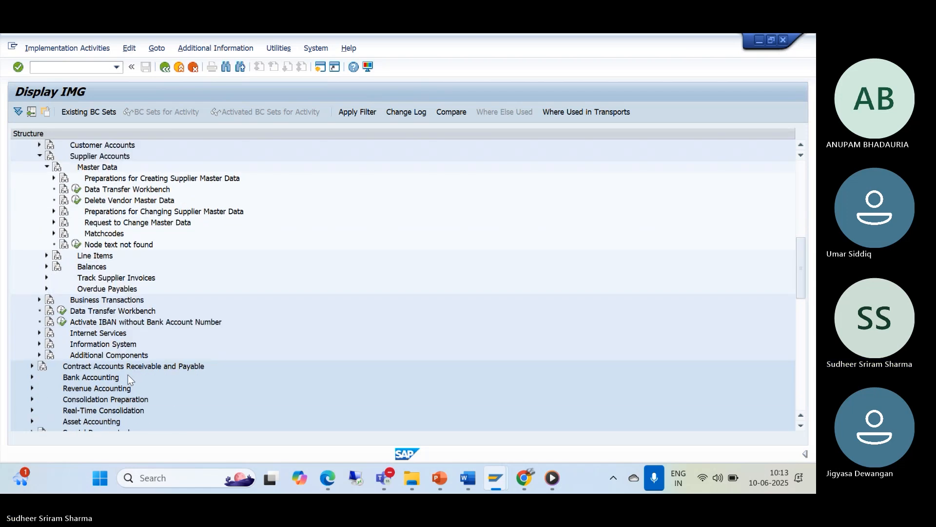
scroll(124, 380, "up", 2)
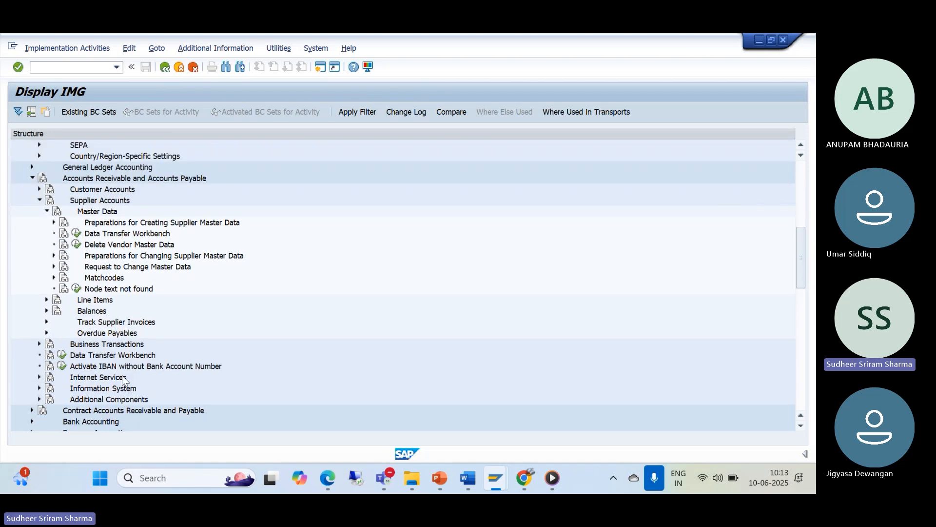
Step: Search the Accounts Receivable and Accounts Payable nodes, including Master Data under Supplier Accounts, for the vendor number range activity
scroll(123, 381, "up", 3)
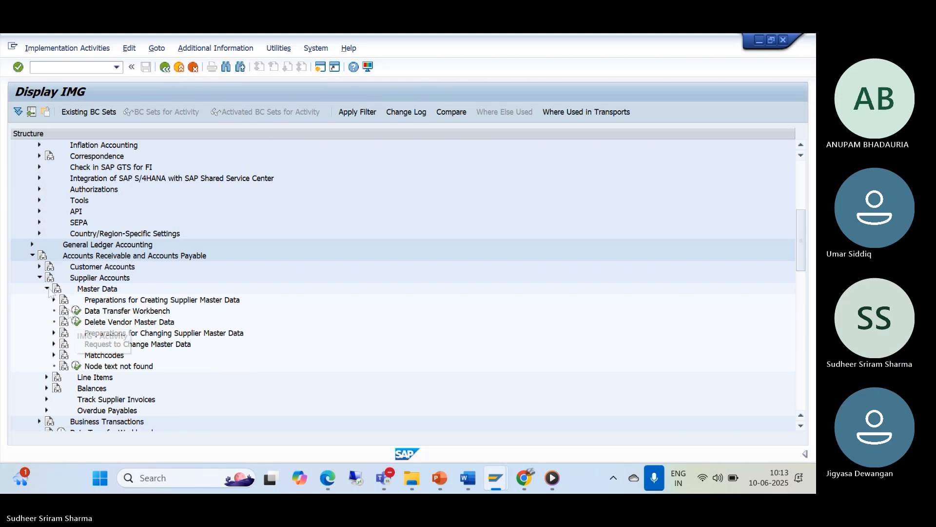
left_click(47, 289)
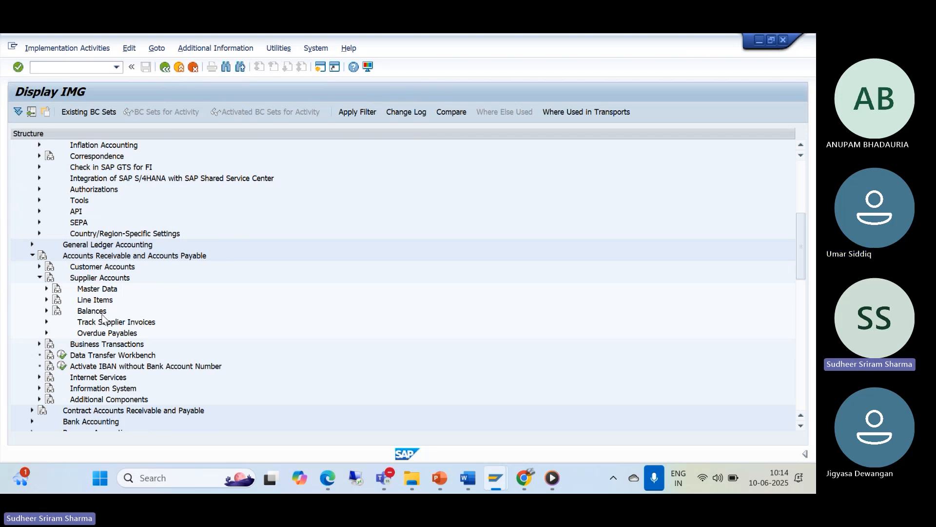
scroll(92, 345, "down", 3)
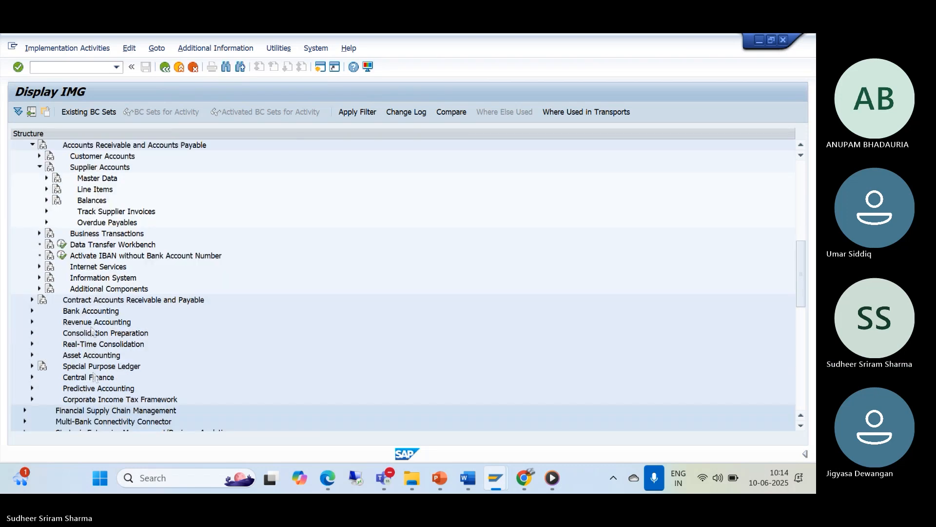
scroll(97, 276, "down", 3)
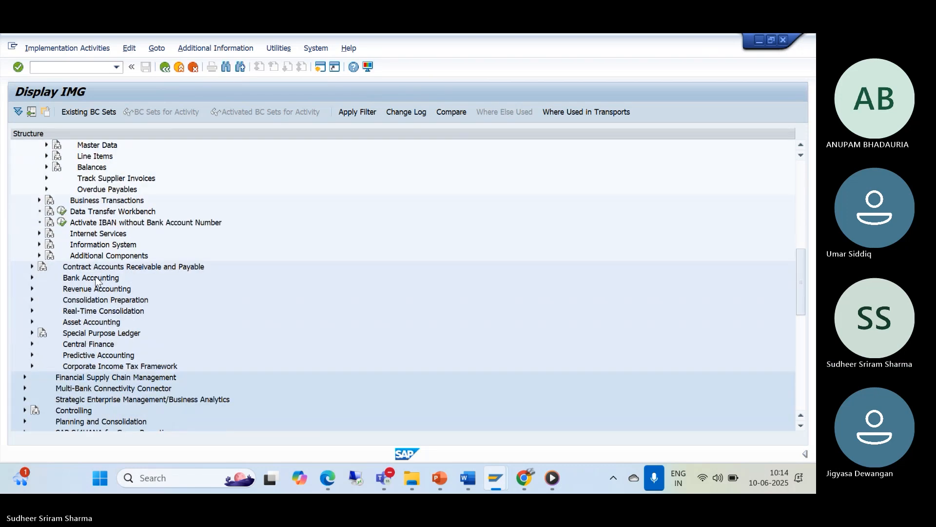
scroll(95, 293, "up", 4)
scroll(93, 299, "up", 2)
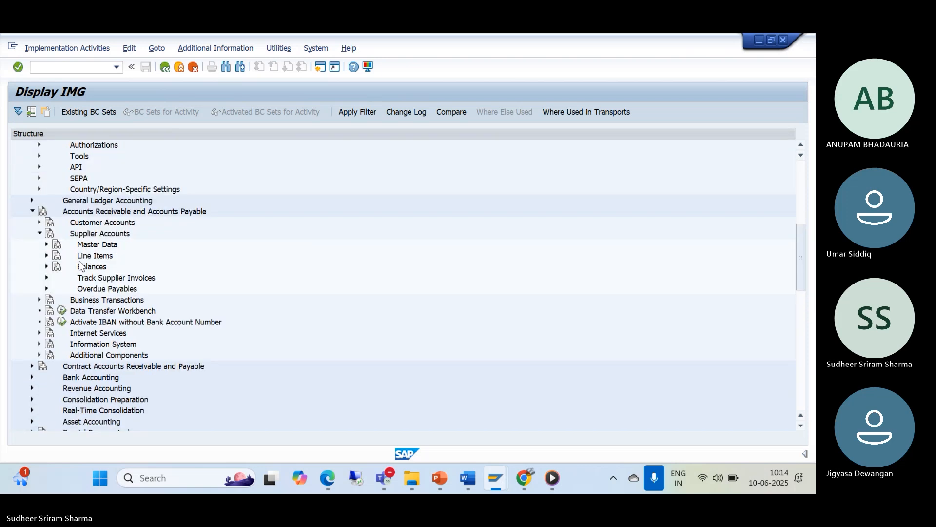
left_click(47, 244)
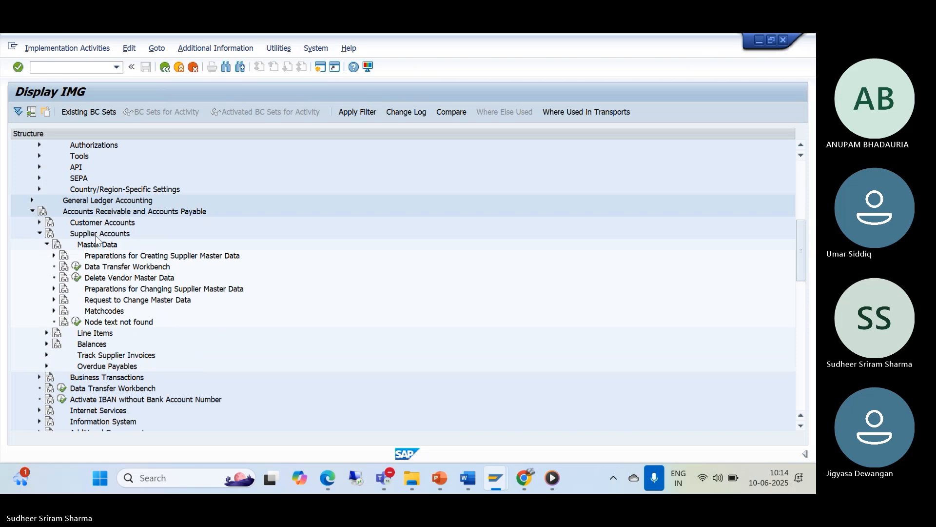
left_click(63, 67)
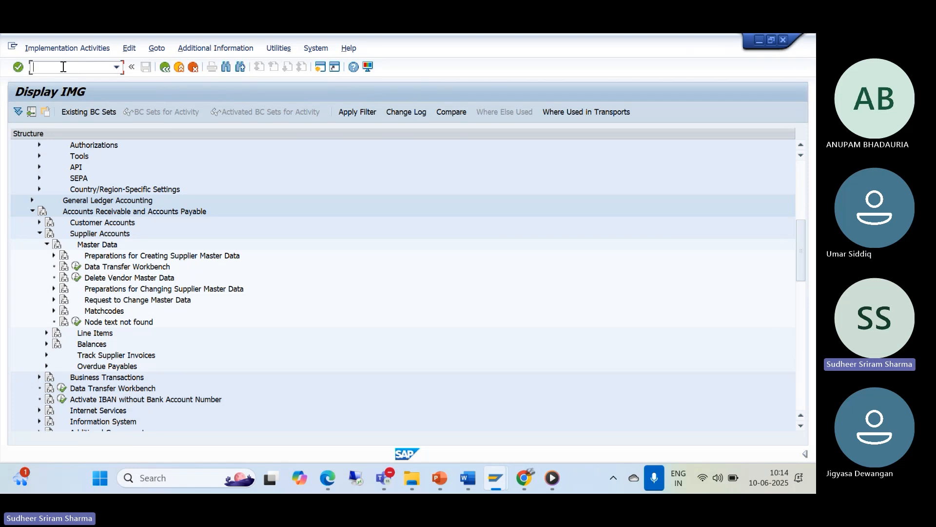
left_click(439, 124)
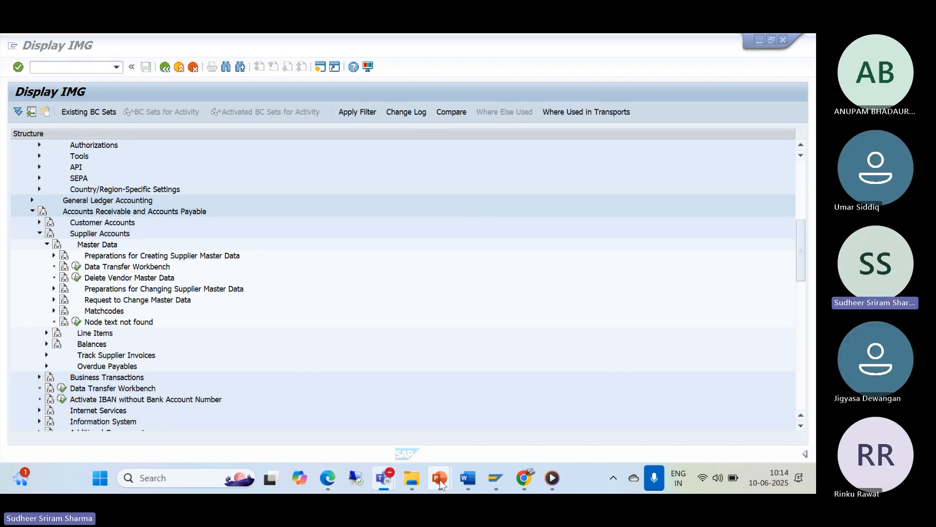
mouse_move(441, 481)
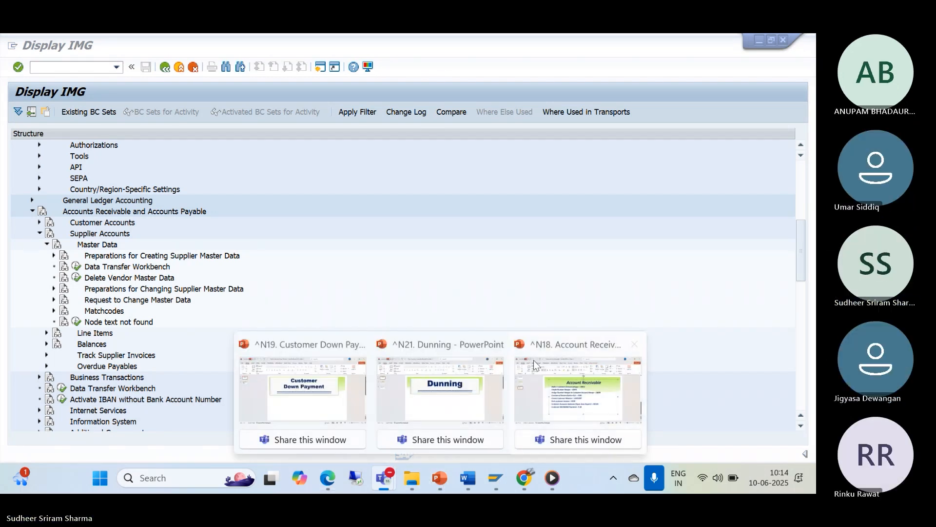
left_click(547, 304)
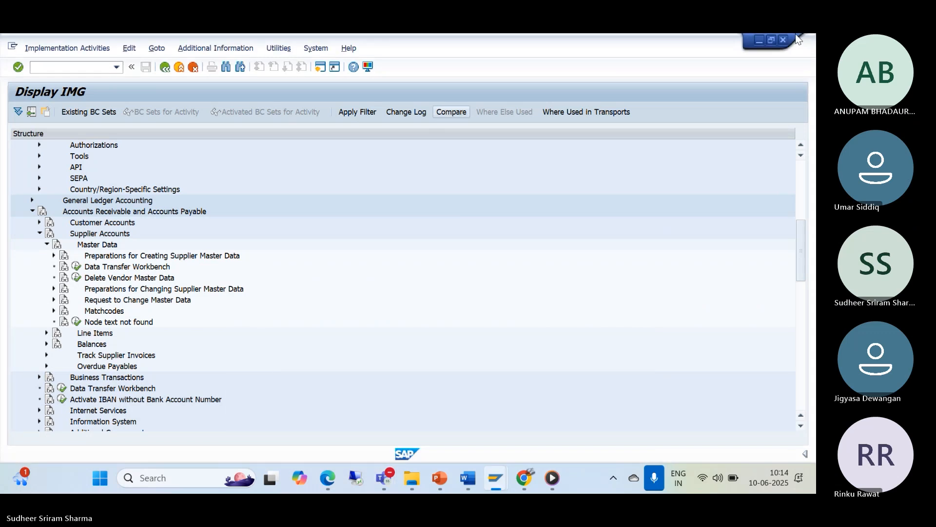
Step: Switch to the desktop, open "#13. AP Basic Setting" from the SAP SLIDES folder and show slide 3 with the accounts payable transaction codes
left_click(760, 41)
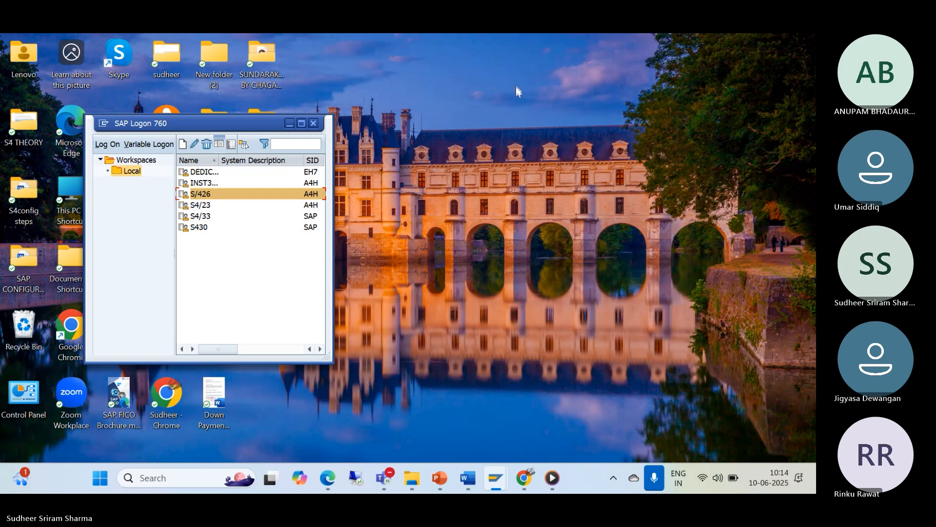
left_click(287, 125)
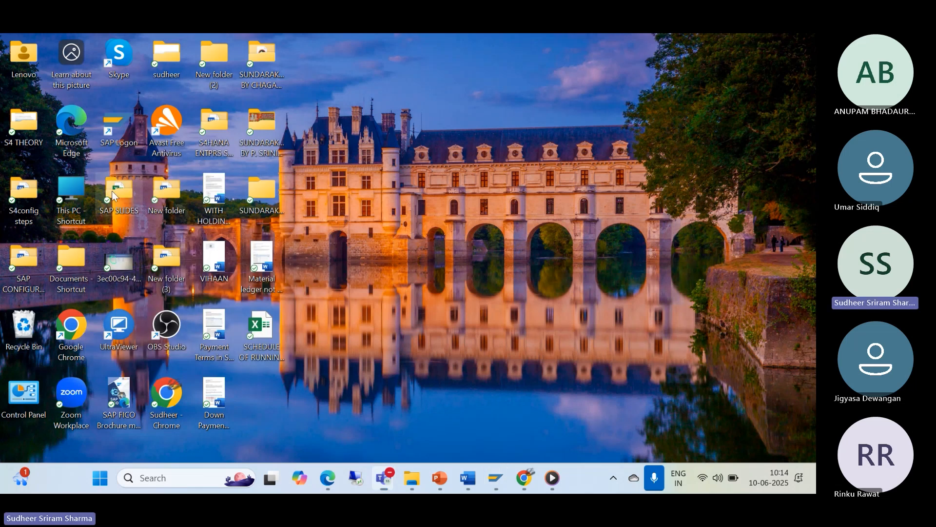
double_click(117, 192)
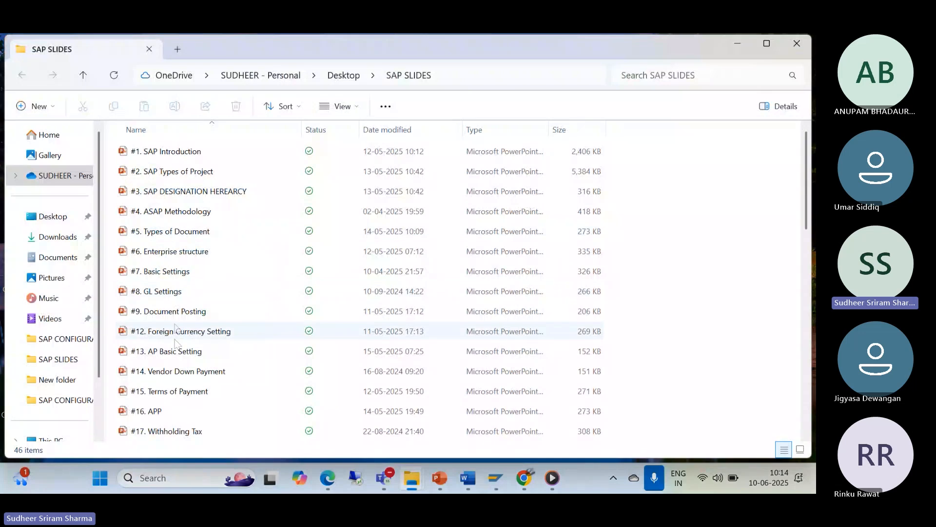
double_click(174, 353)
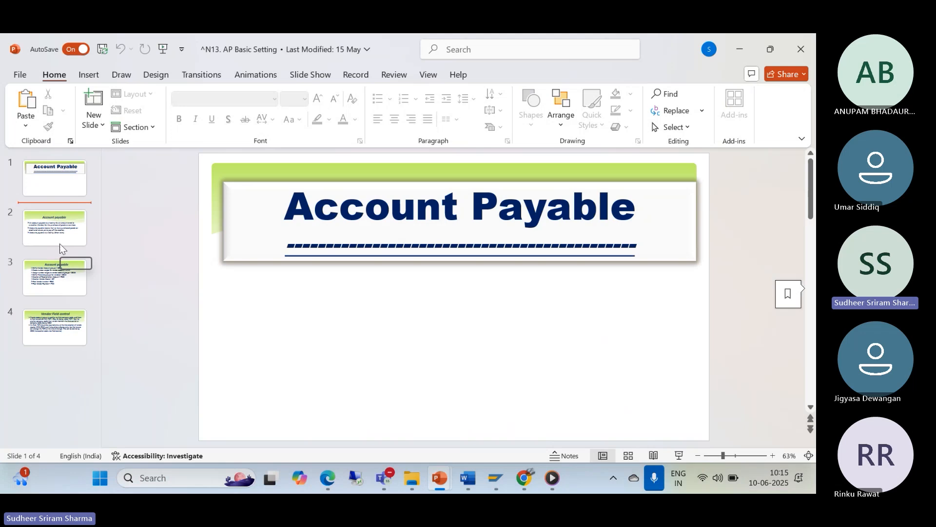
left_click(56, 288)
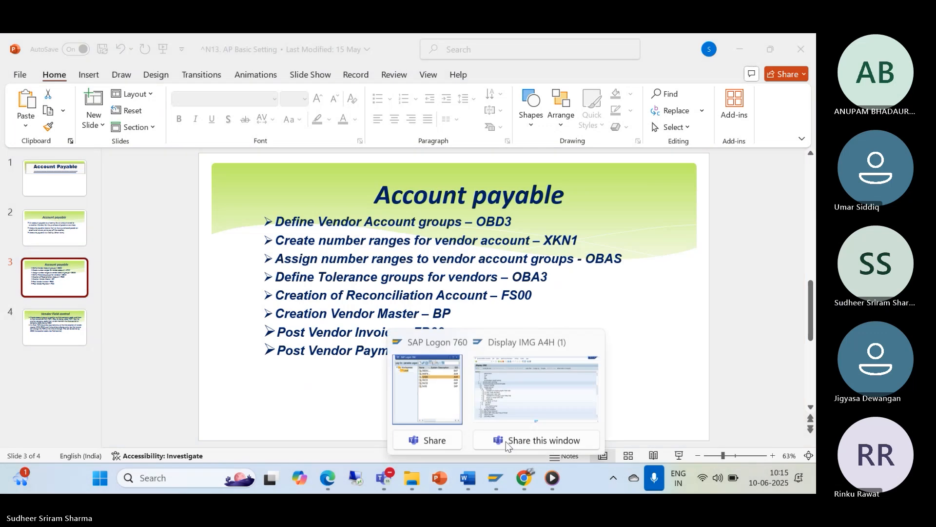
Step: Switch back to SAP, start transaction XKN1 and open the vendor number range intervals for editing
left_click(507, 420)
type("/NXKN")
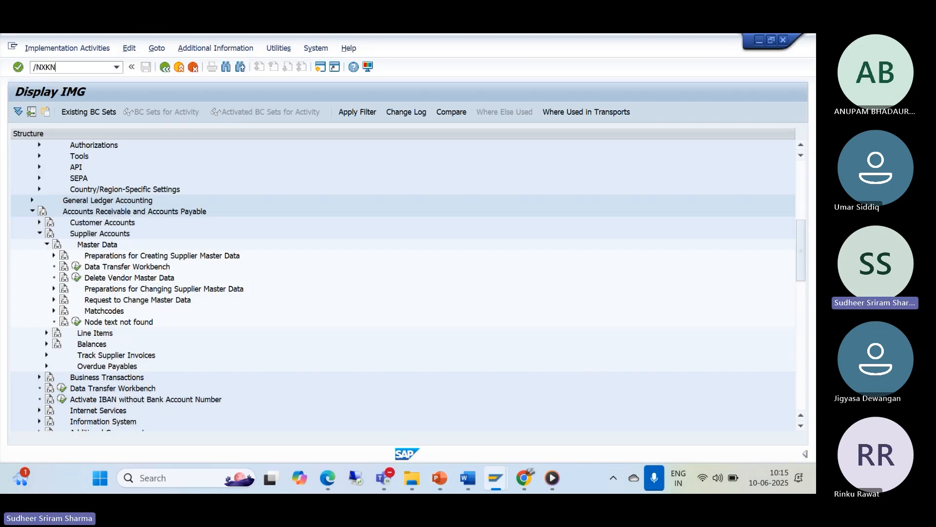
type("1")
key("Return")
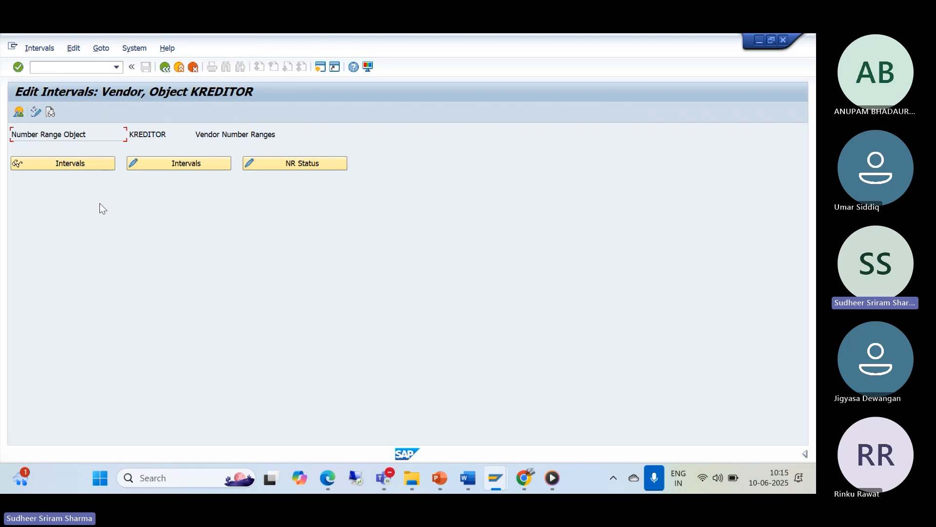
left_click(167, 163)
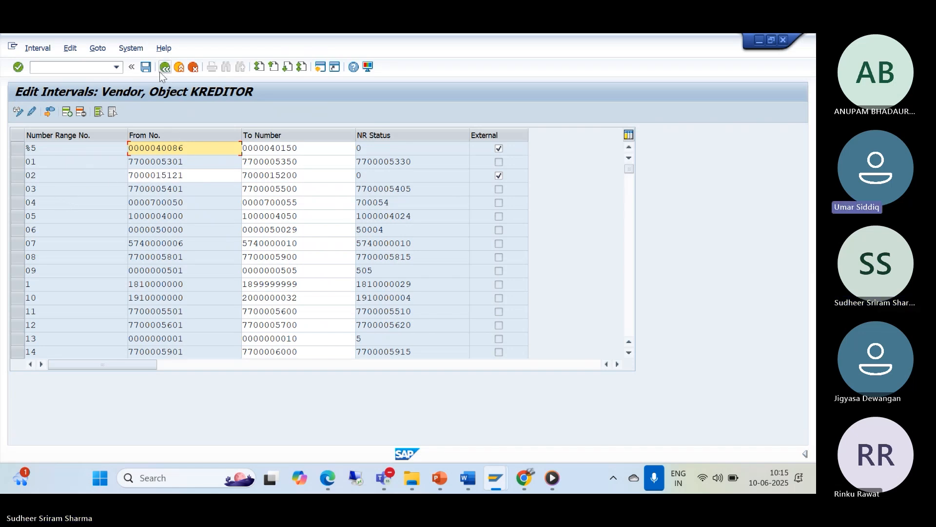
Step: Open the number range assignment for customer account groups with transaction OBAR
left_click(115, 66)
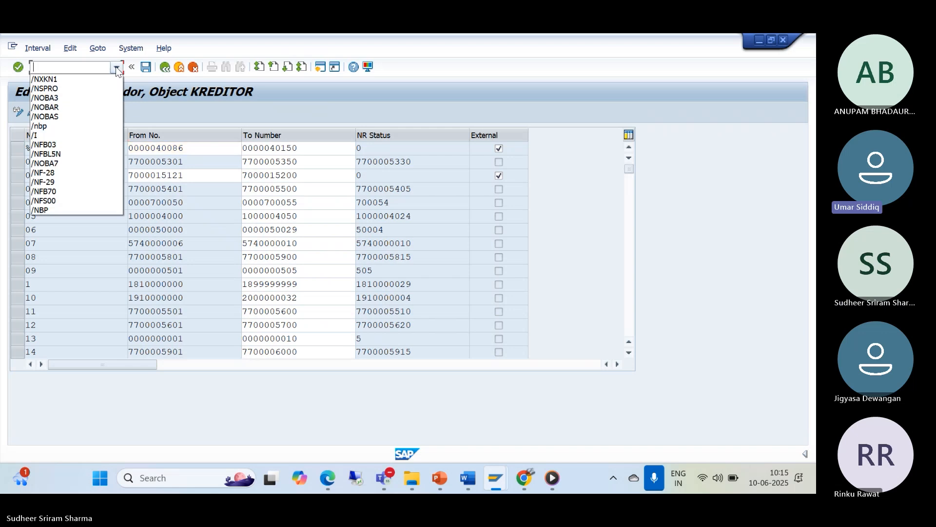
left_click(285, 91)
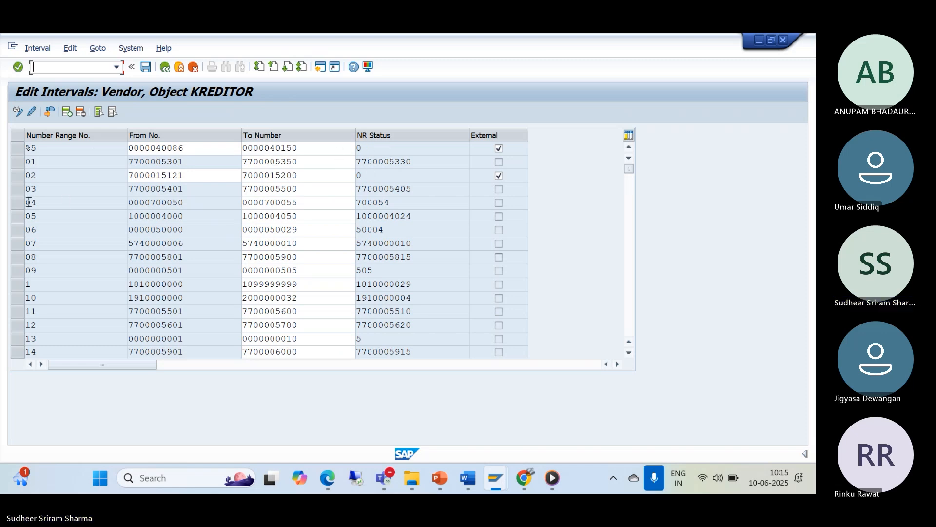
left_click(116, 67)
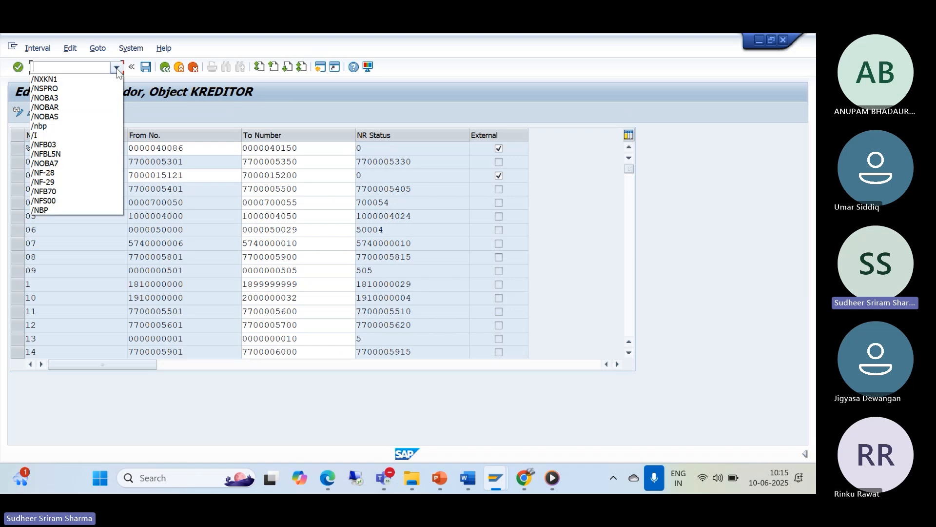
left_click(73, 107)
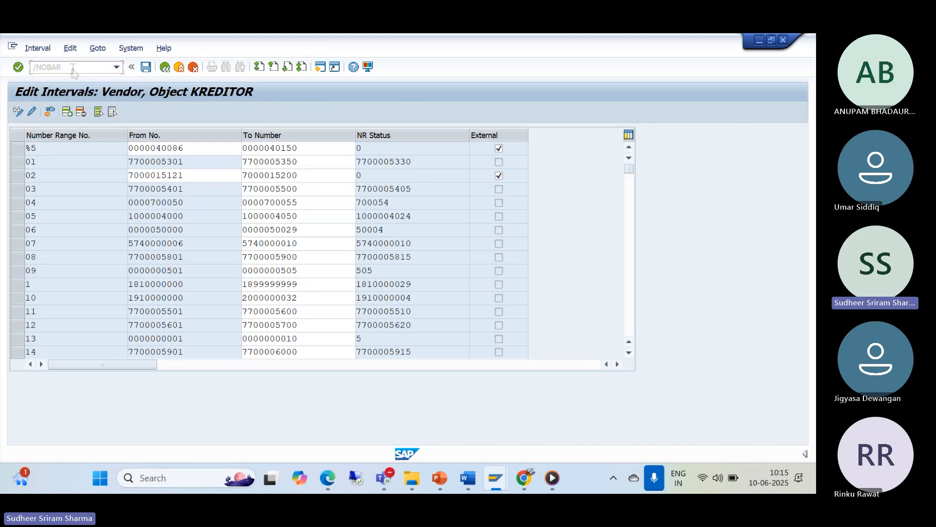
key("Return")
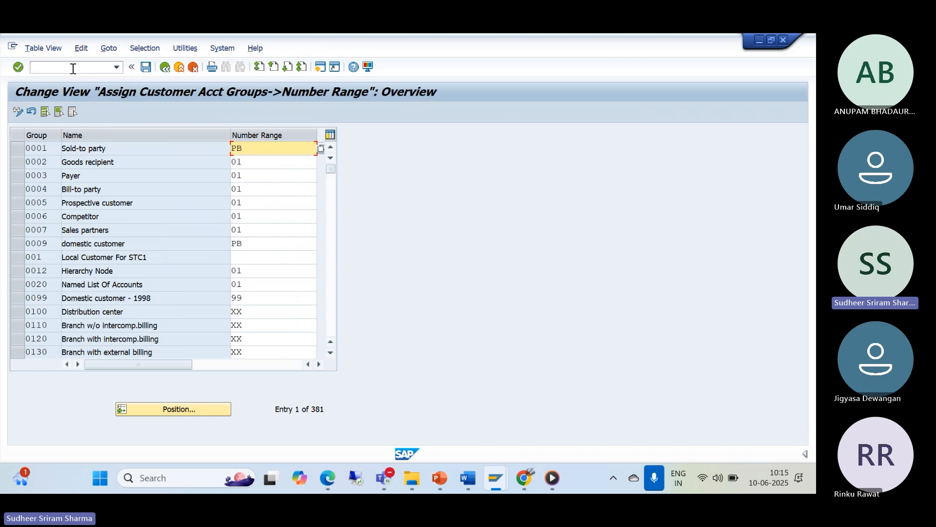
Step: Open the vendor account group number range assignment with transaction OBAS and position the list on account group MBDO
left_click(116, 67)
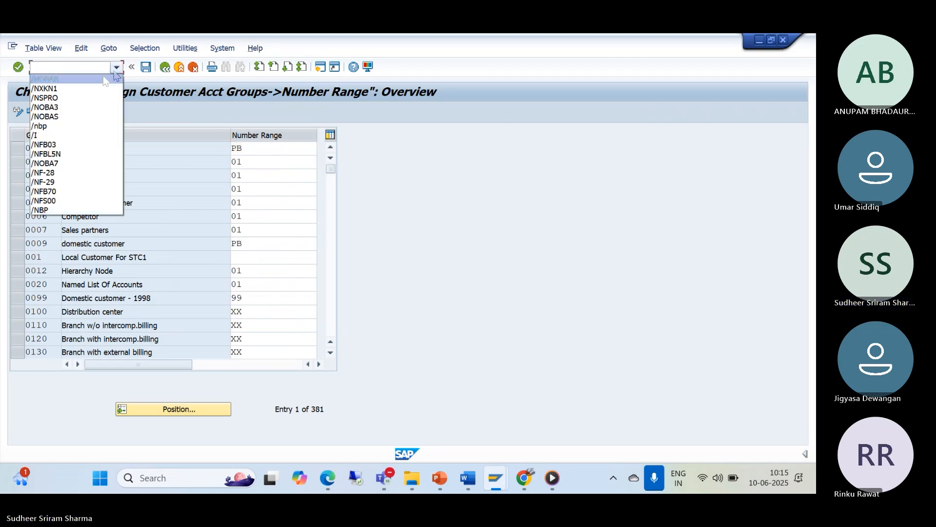
left_click(60, 118)
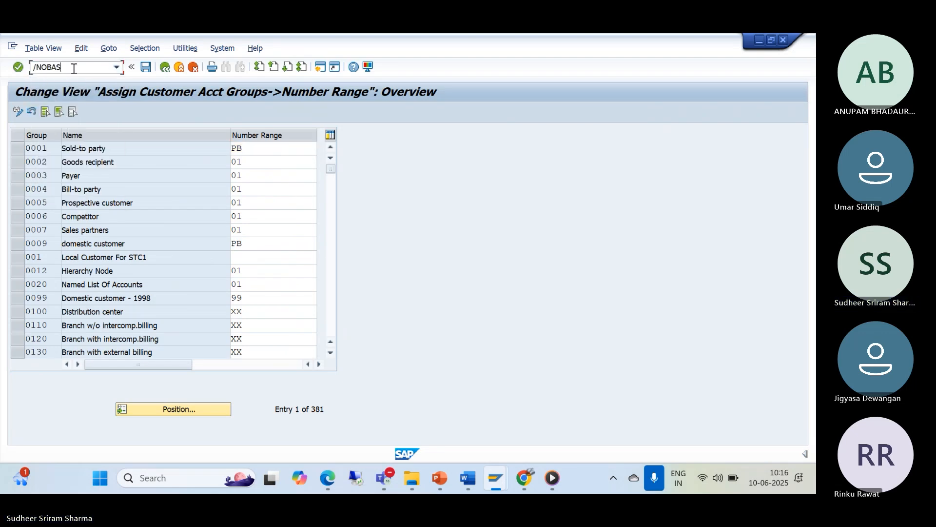
key("Return")
left_click(178, 408)
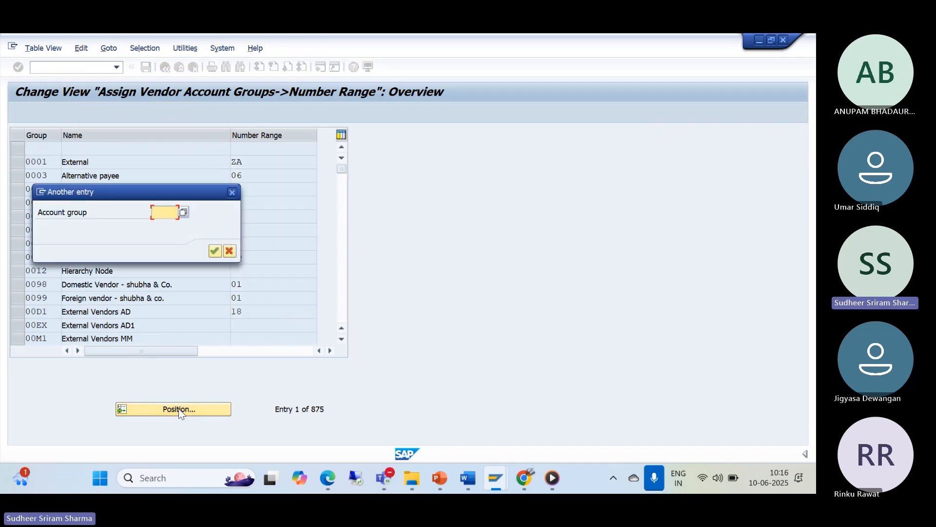
type("M")
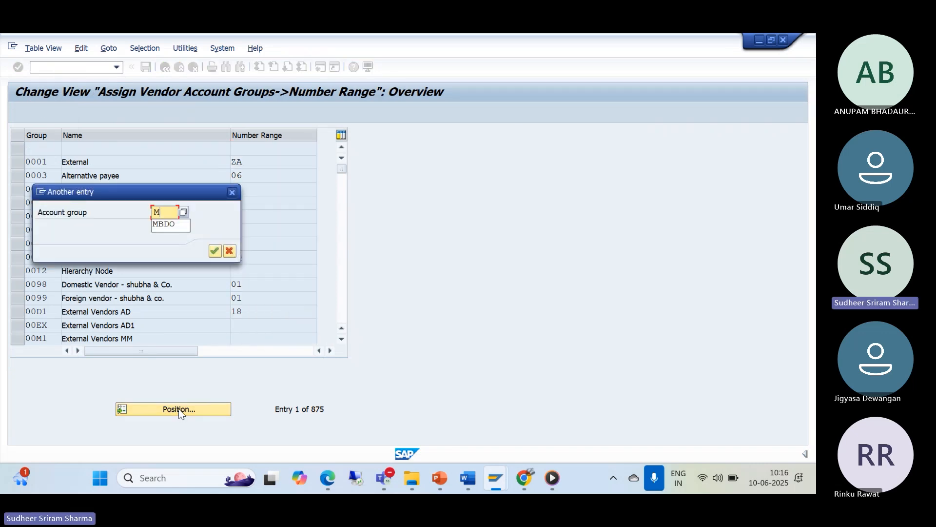
type("B")
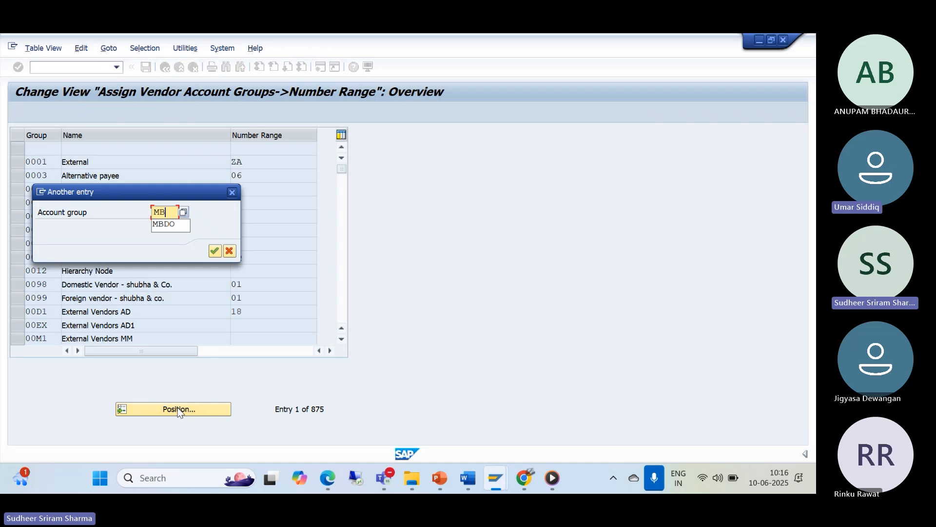
type("DO")
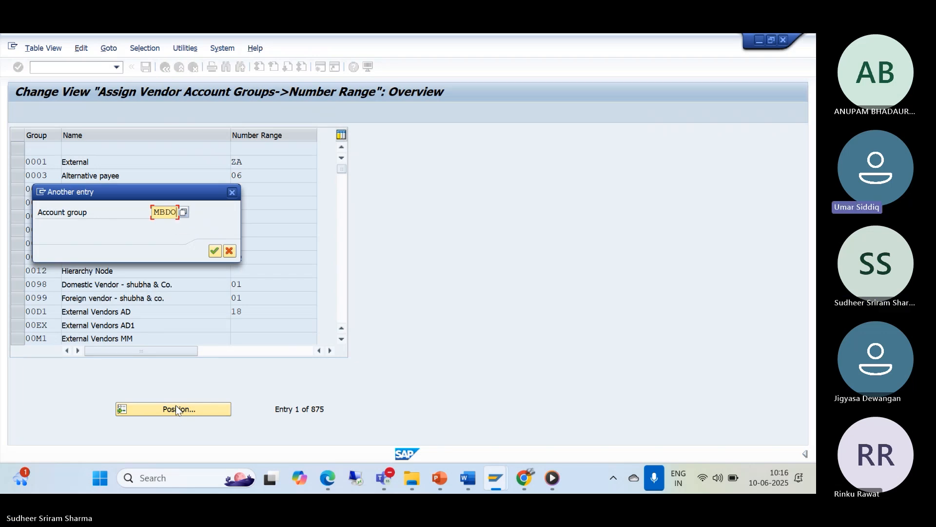
left_click(214, 251)
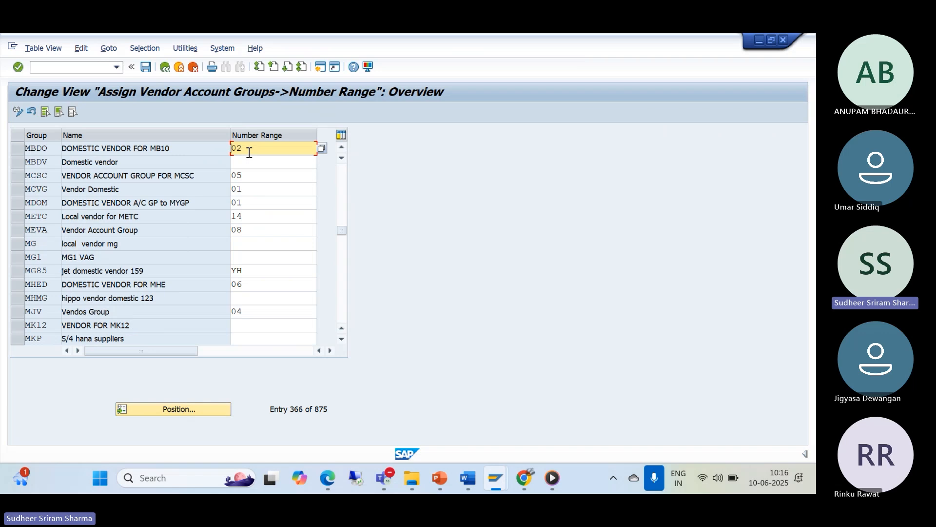
Step: Return to transaction XKN1 and display the vendor number range intervals
left_click(117, 67)
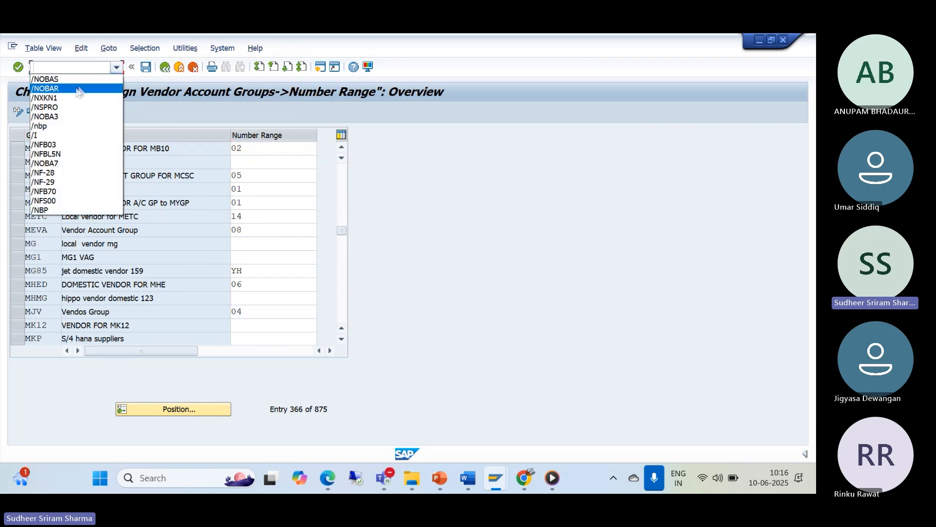
left_click(71, 98)
key("Return")
left_click(73, 166)
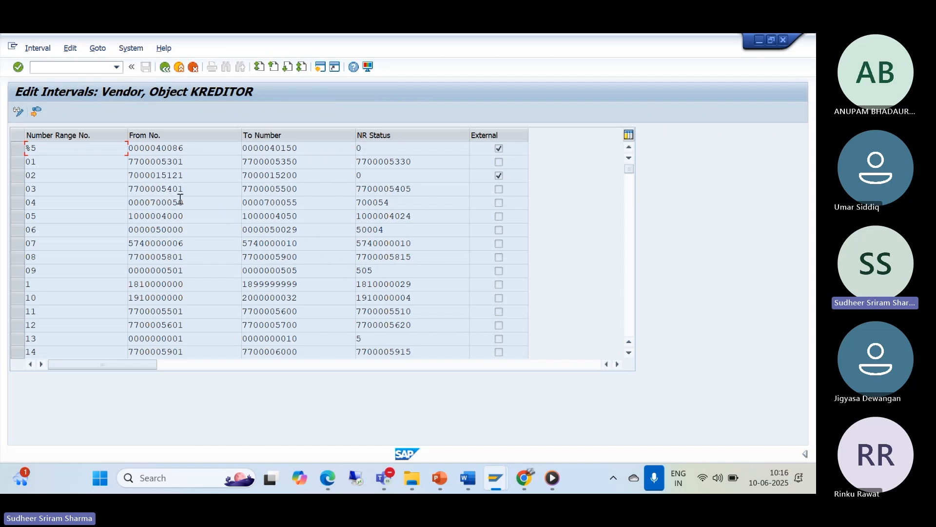
Step: Switch the vendor intervals to change mode and clear the External flag of number range 02
left_click(490, 180)
double_click(498, 175)
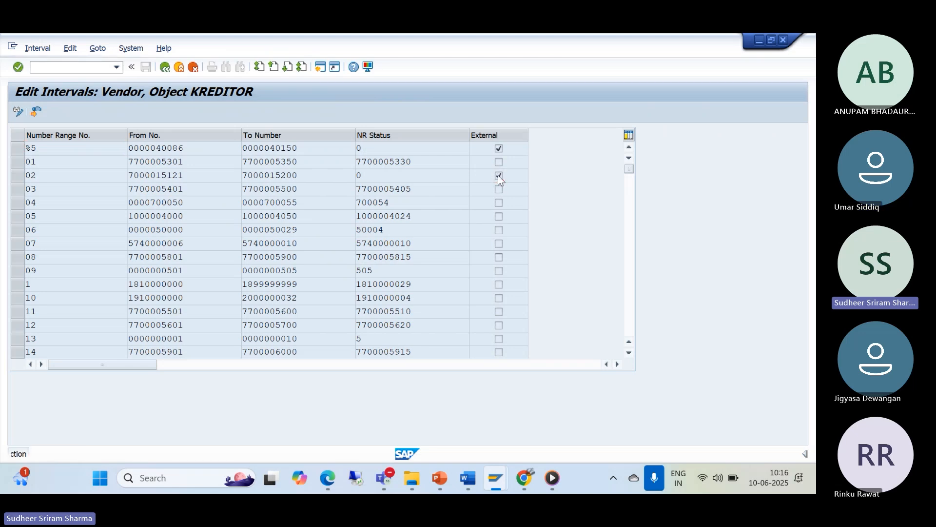
left_click(14, 114)
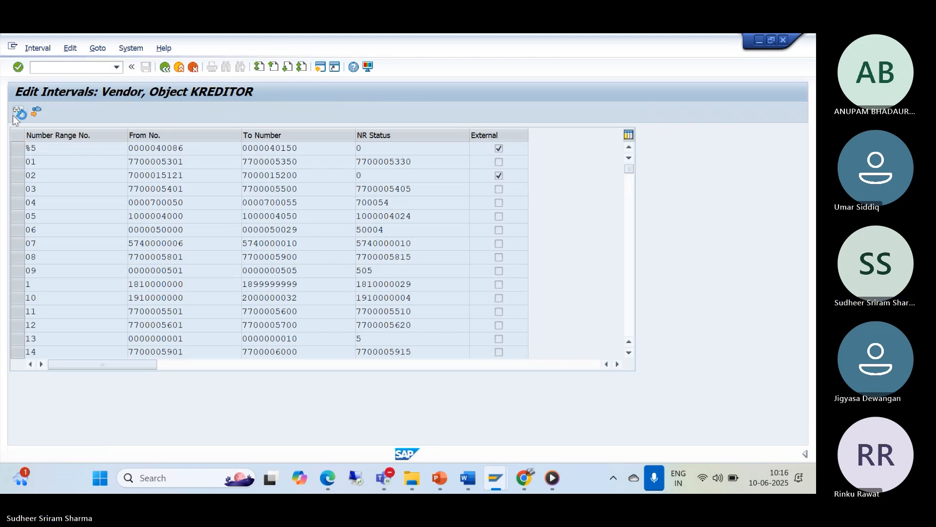
left_click(499, 175)
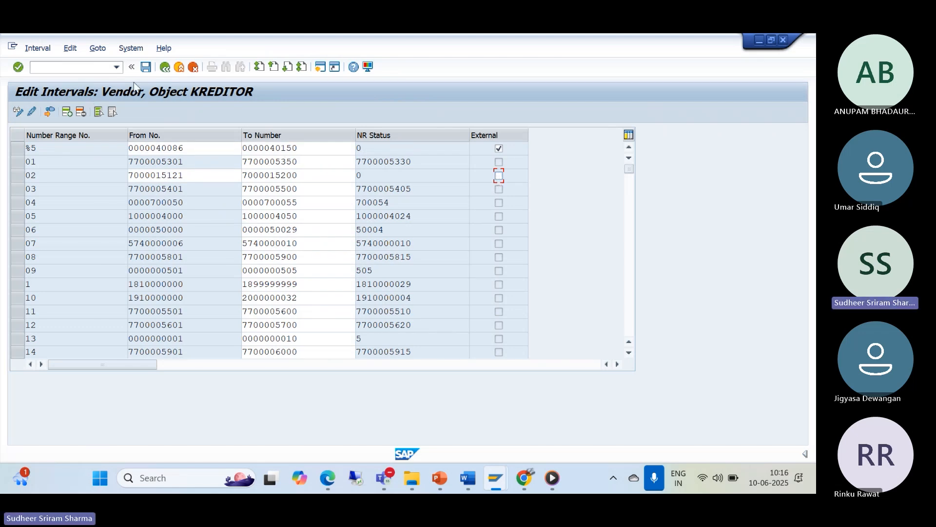
Step: Save the changed vendor number range intervals and acknowledge the interval transport notice
left_click(145, 67)
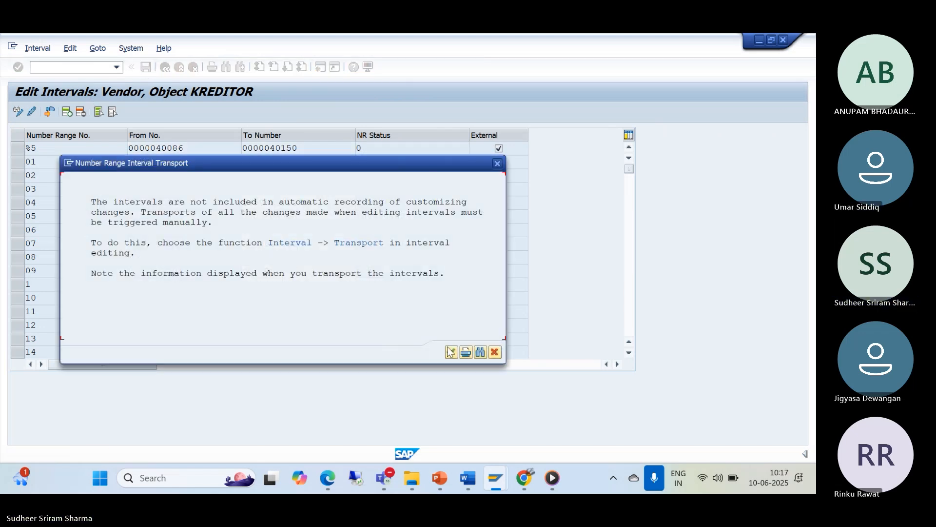
left_click(451, 352)
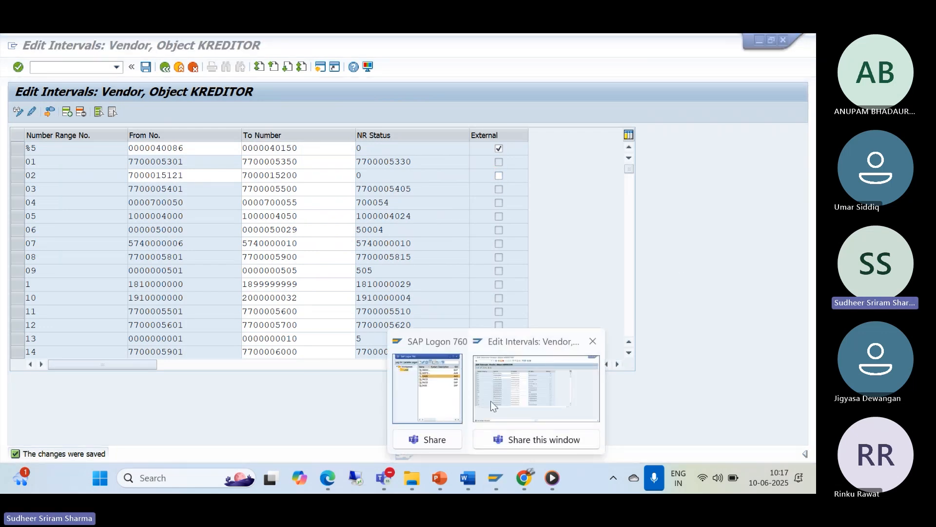
left_click(492, 401)
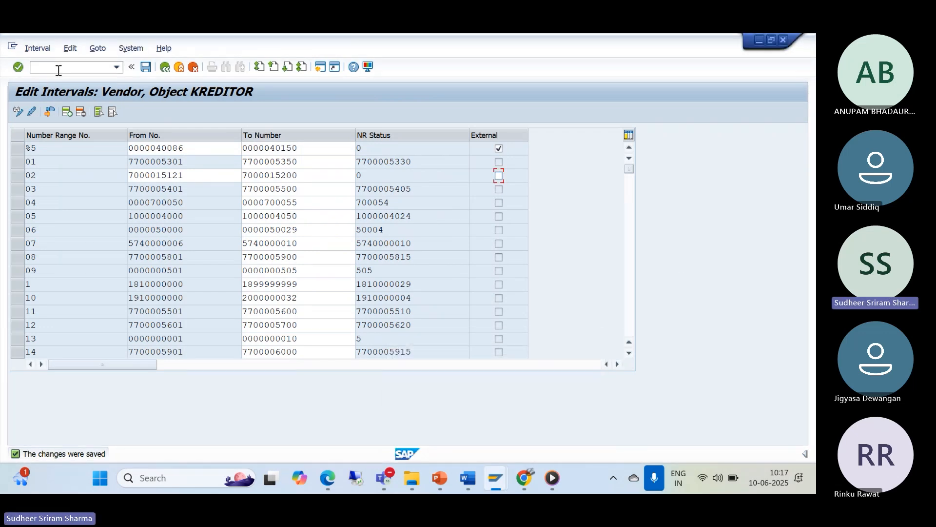
Step: Open the business partner maintenance transaction and start creating a new organization
left_click(117, 68)
left_click(78, 121)
key("Return")
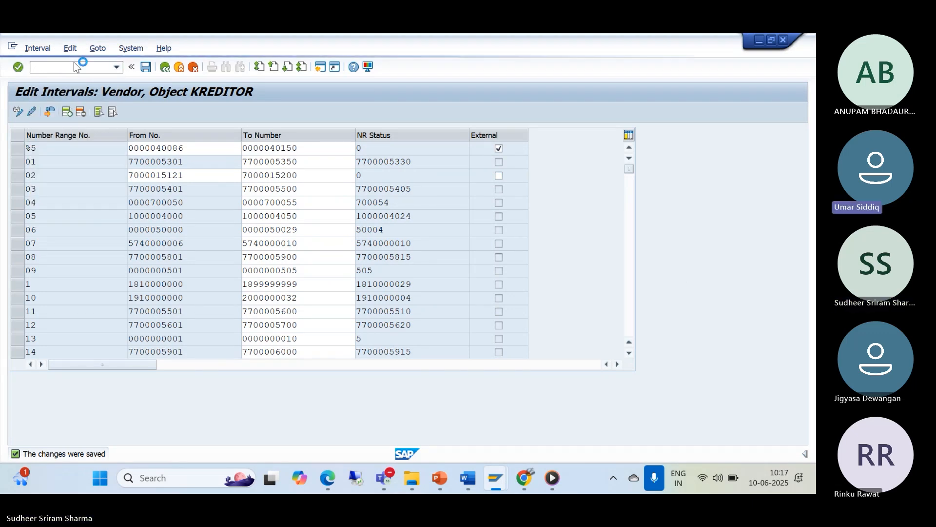
left_click(115, 115)
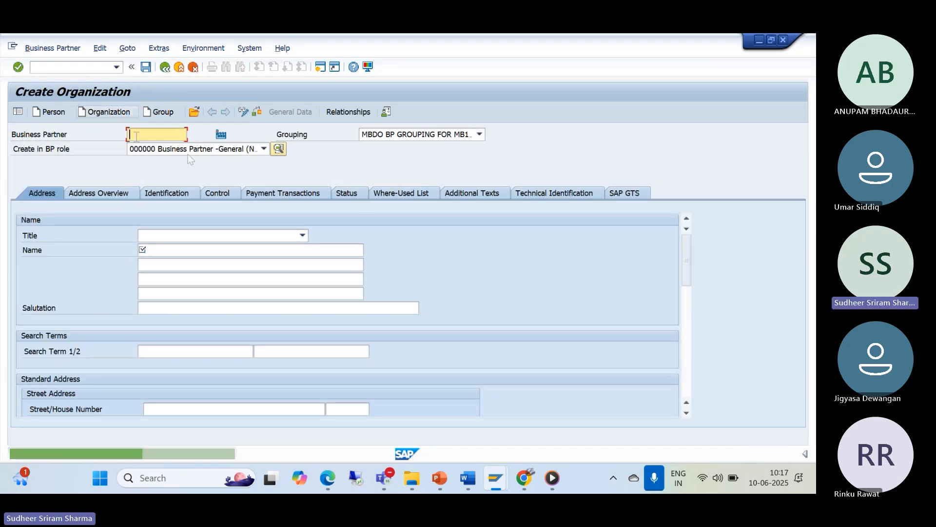
Step: Choose BP role FLVN00 Vendor - Company Code and confirm creating the organization in that role
left_click(264, 148)
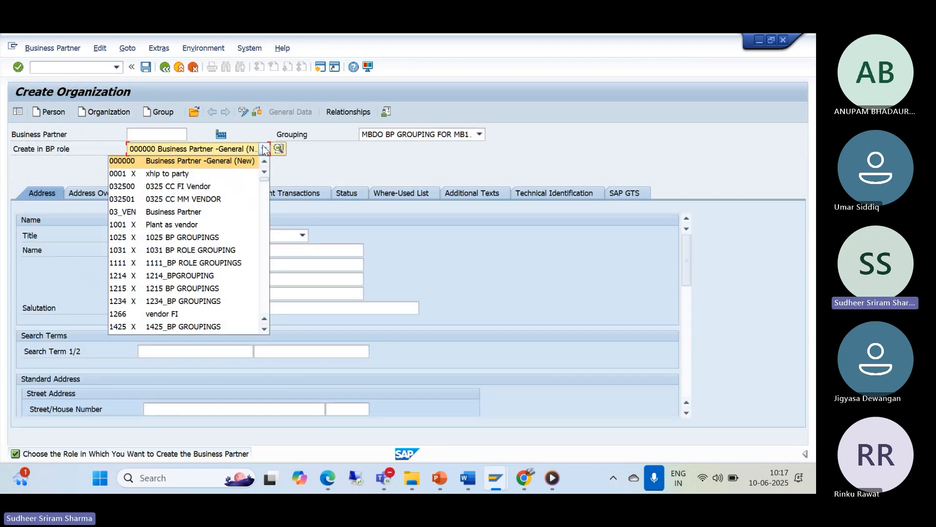
key("f")
key("f")
key("f")
key("f")
key("f")
key("f")
key("f")
key("f")
key("f")
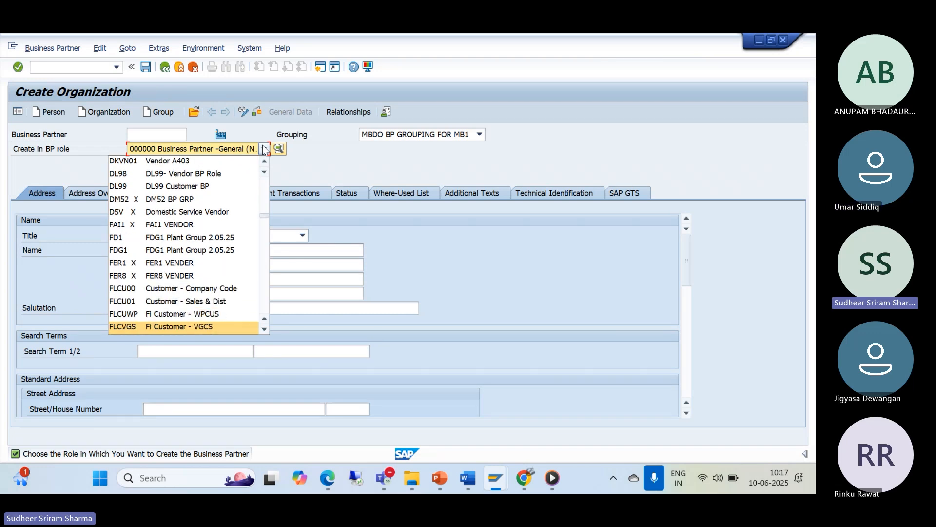
key("f")
key("f")
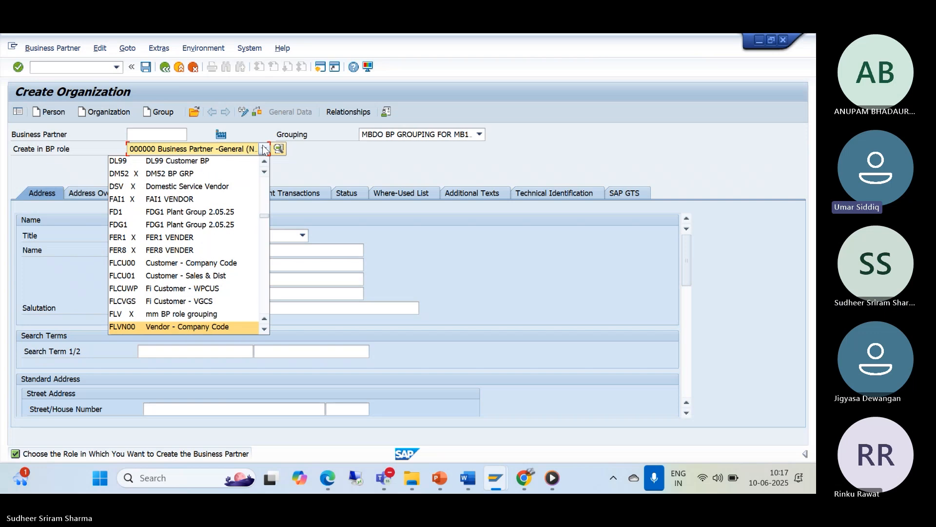
left_click(205, 328)
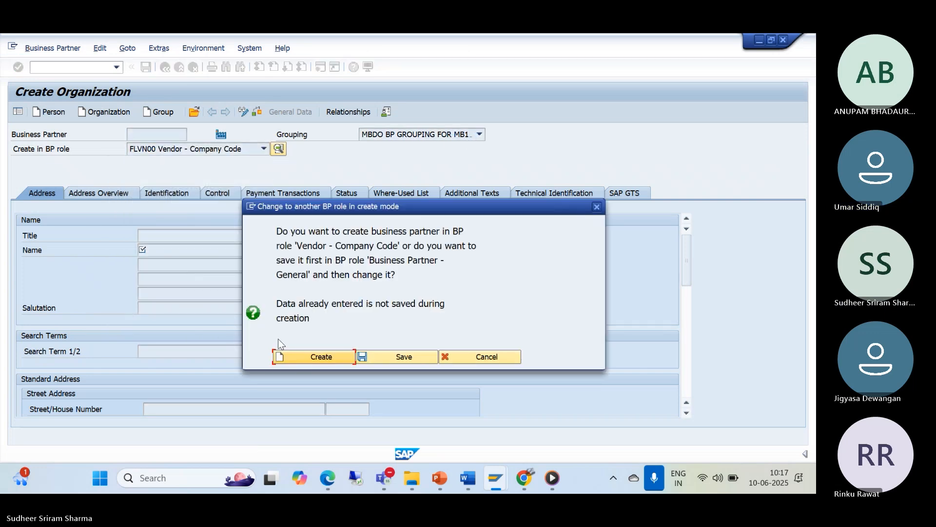
key("Return")
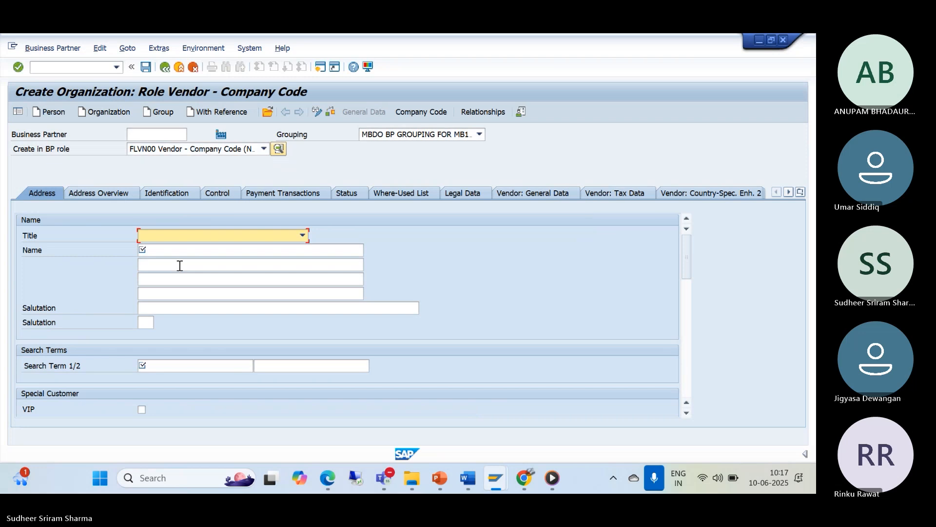
Step: Set the title to 0003 Company, the name to UMAR ASSOCIATES and fill in the matching first search term
left_click(306, 236)
left_click(270, 244)
left_click(199, 254)
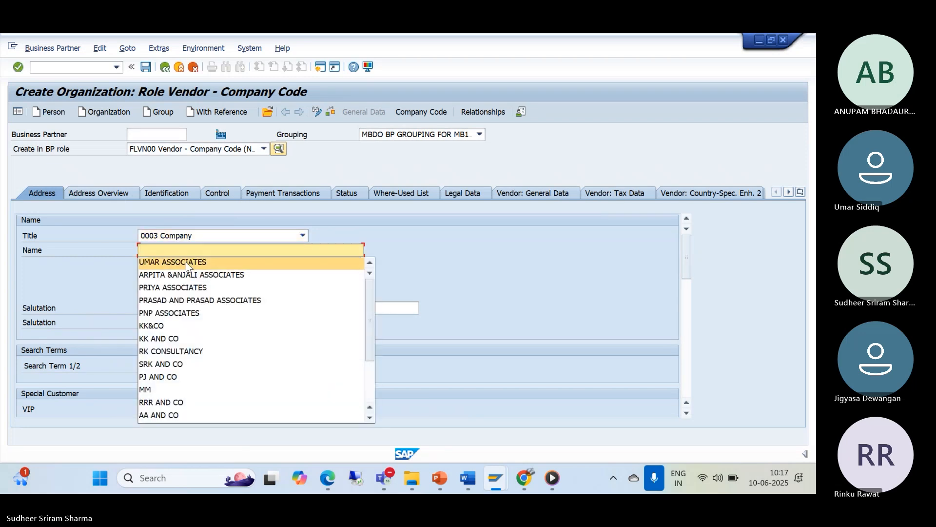
left_click(186, 262)
left_click(182, 365)
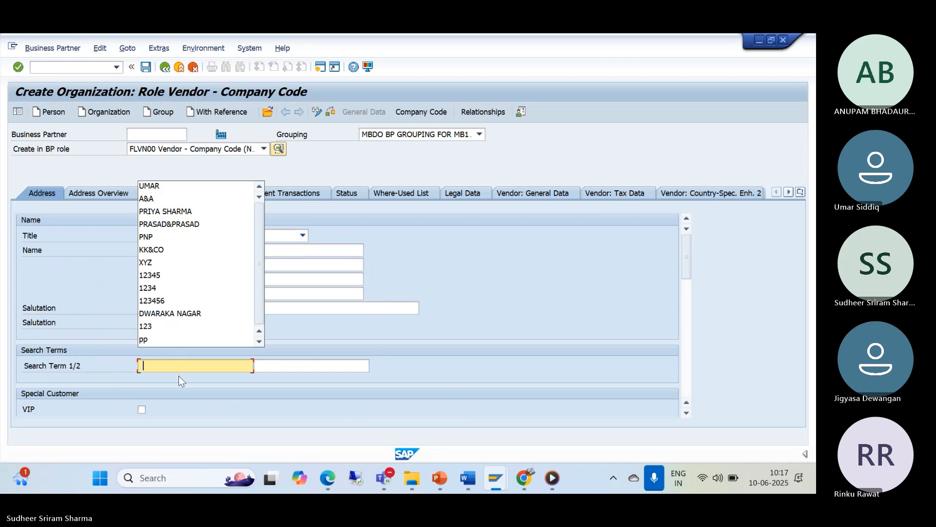
left_click(161, 189)
Step: Fill in the street, postal code and region of the standard address, with country IN
scroll(187, 360, "down", 3)
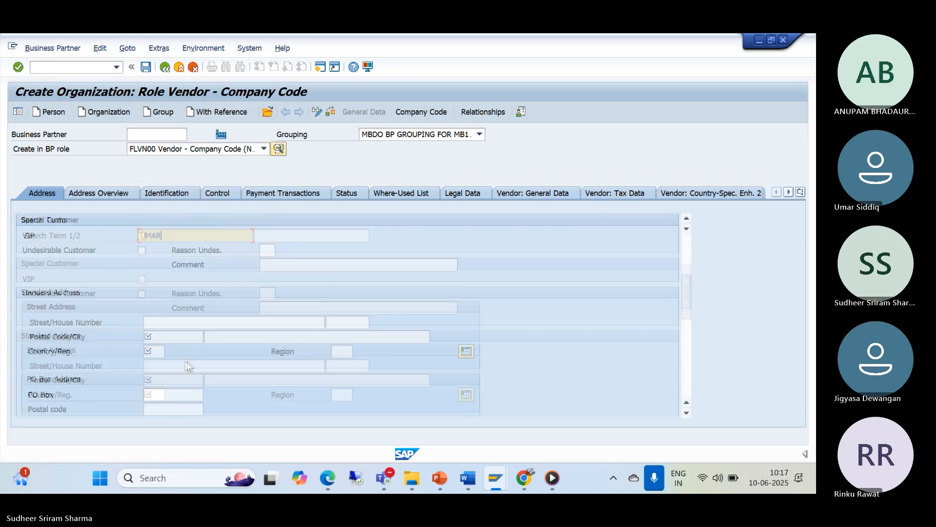
left_click(157, 324)
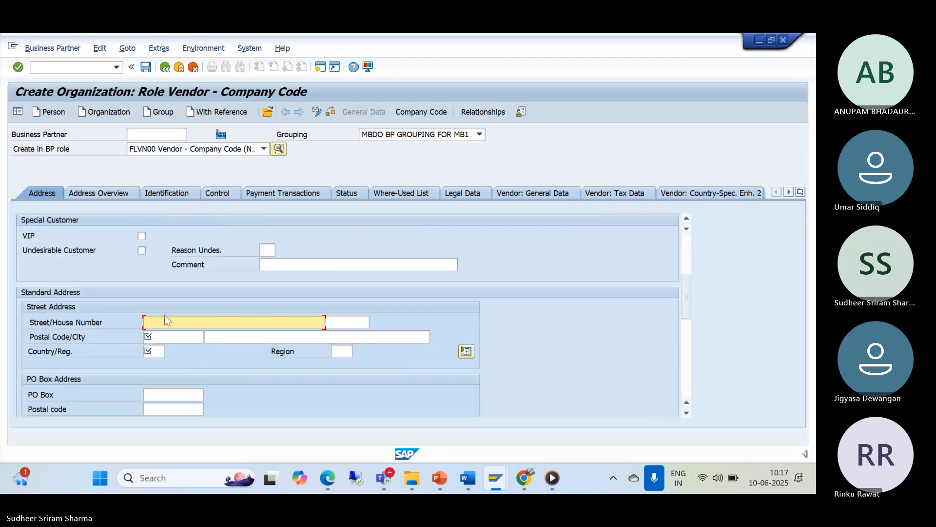
type("UMAR STREET")
left_click(169, 336)
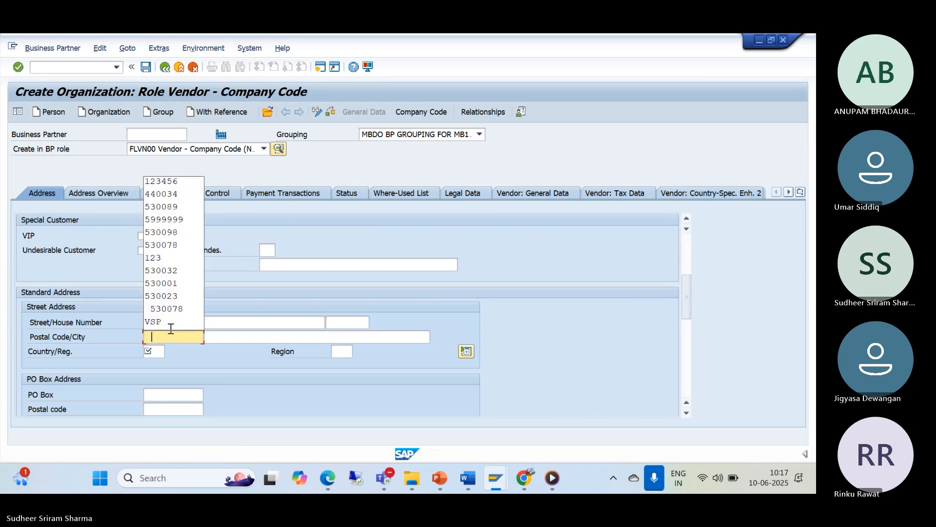
left_click(155, 186)
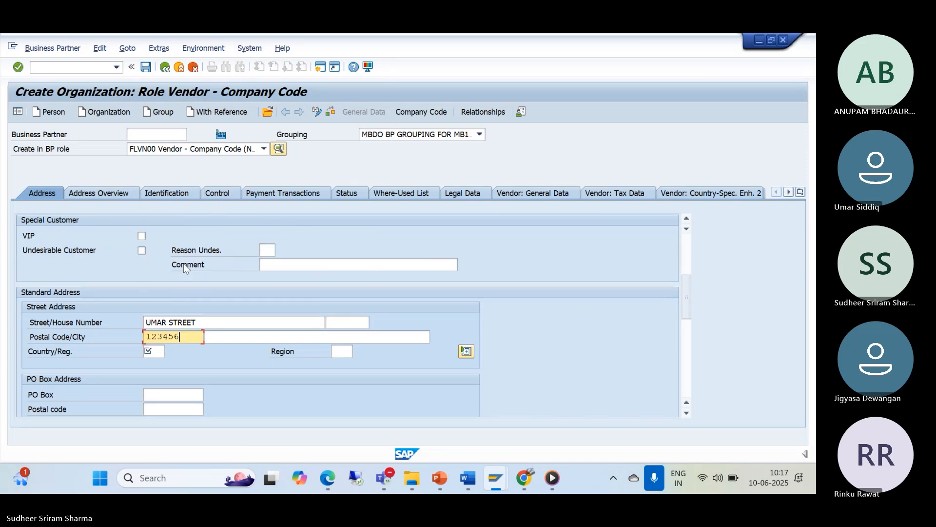
left_click(156, 351)
type("IN")
left_click(338, 352)
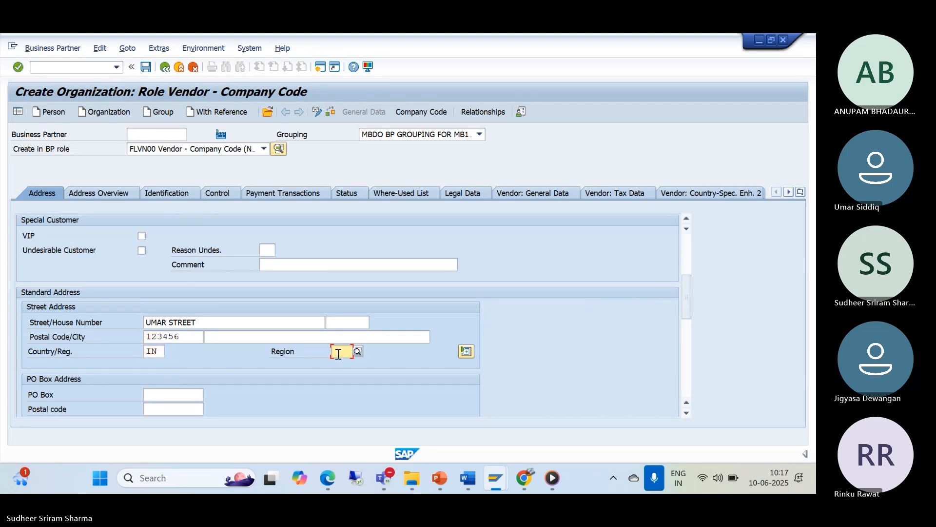
left_click(339, 366)
Step: Set the communication language of the organization to EN English
left_click_drag(683, 294, 683, 332)
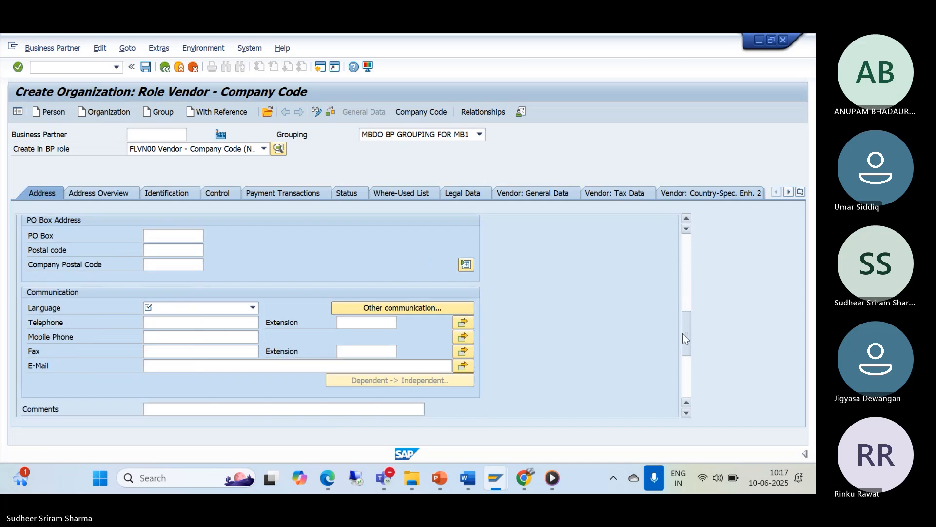
left_click(252, 308)
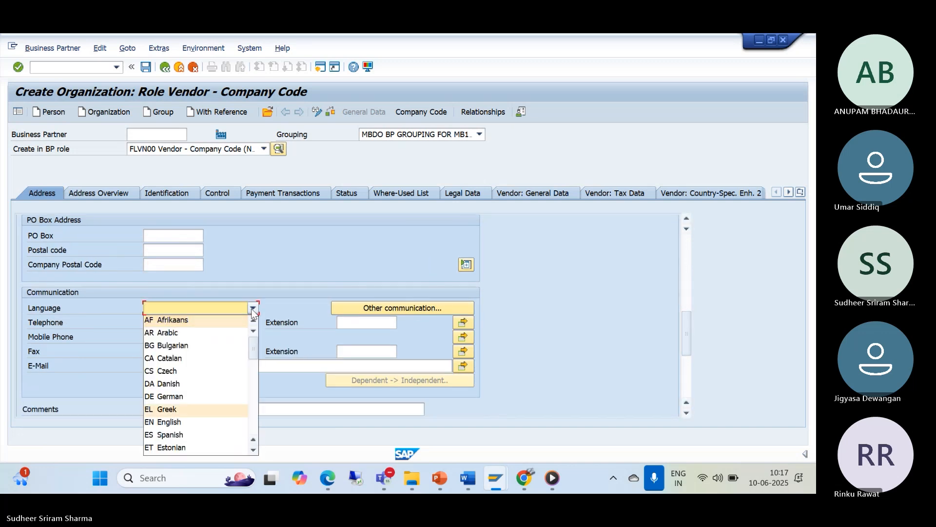
left_click(177, 422)
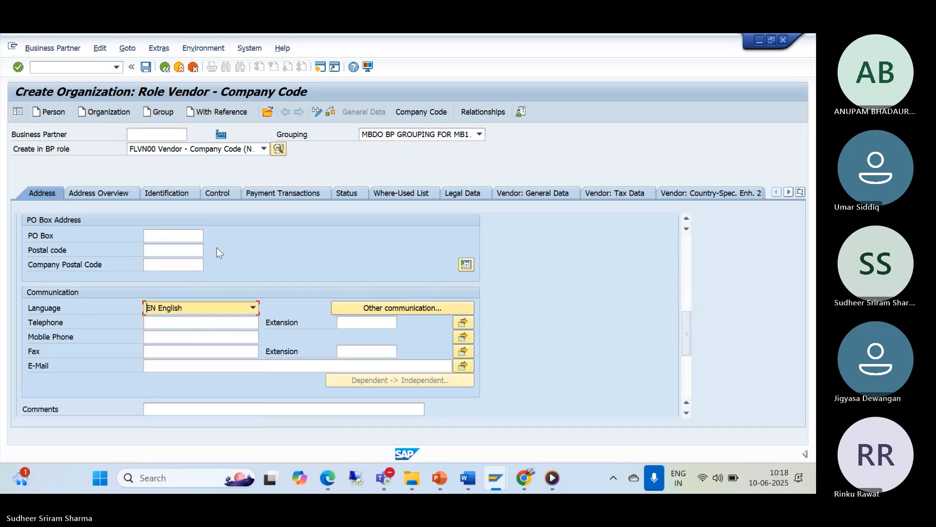
Step: Open the vendor's company code data and assign company code MB10
left_click(422, 116)
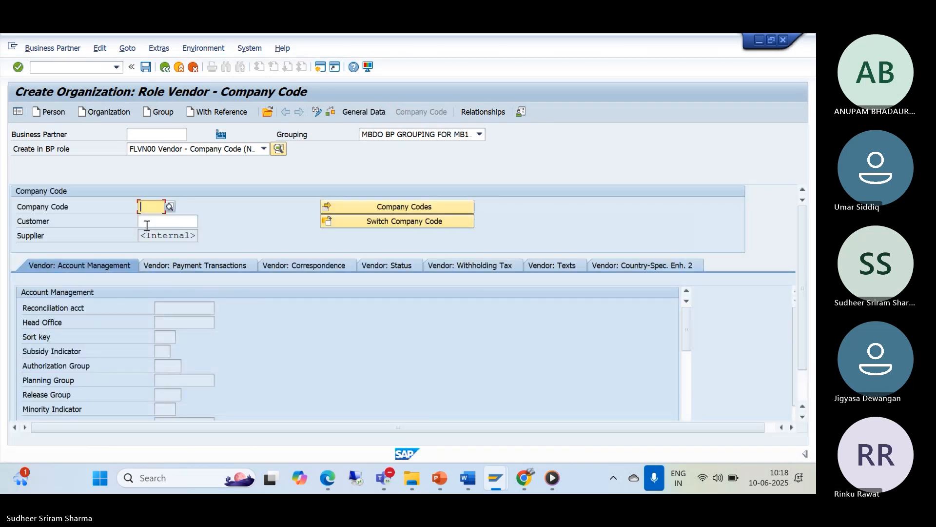
left_click(146, 208)
left_click(148, 219)
key("Return")
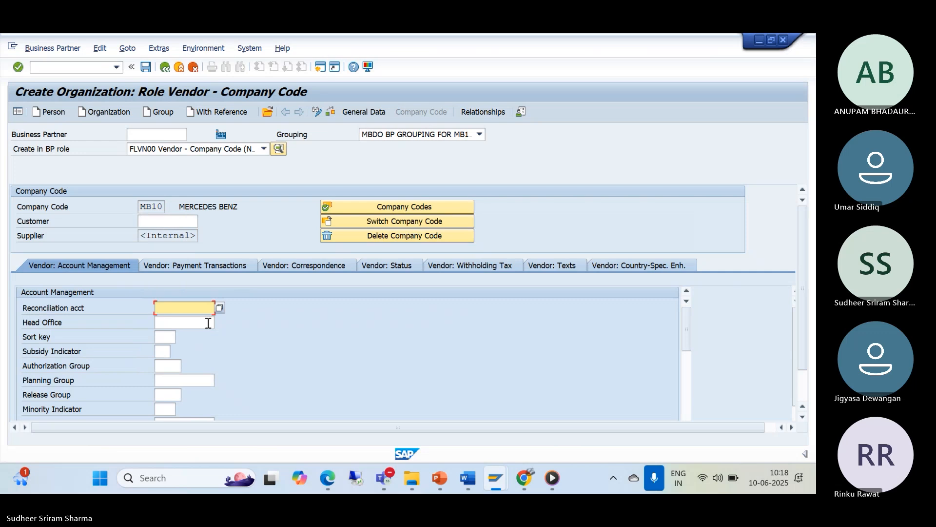
Step: Set the vendor's reconciliation account to 2001 and save the business partner
left_click(221, 309)
left_click(249, 197)
left_click(504, 266)
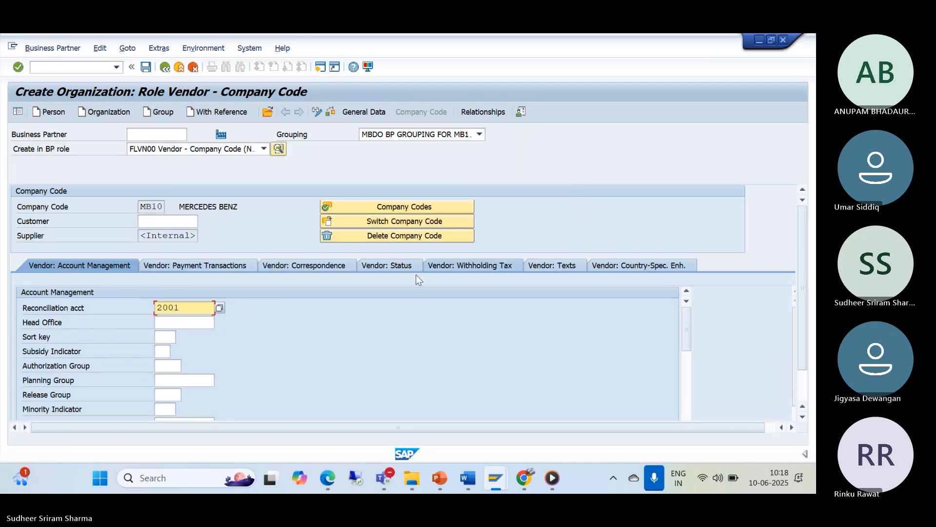
left_click(146, 68)
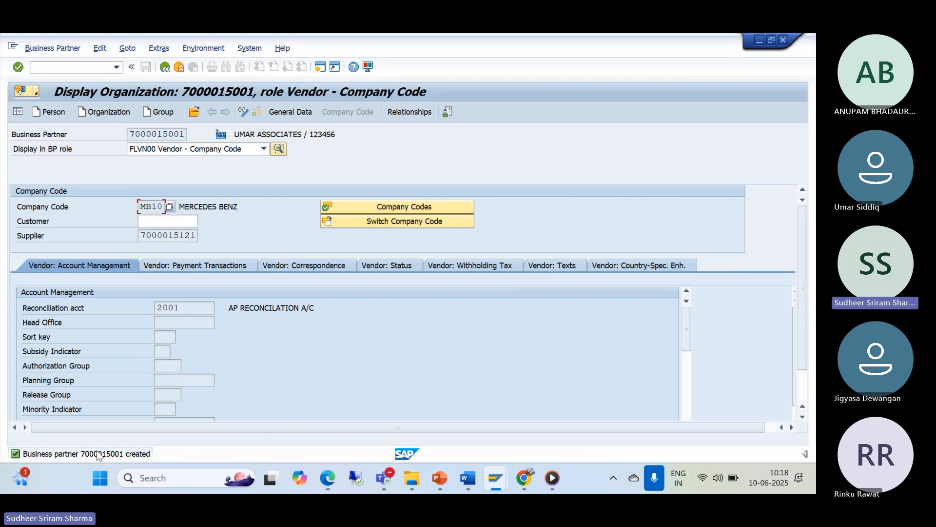
Step: Leave the business partner display and open the vendor line item display with transaction FBL1N
left_click(494, 481)
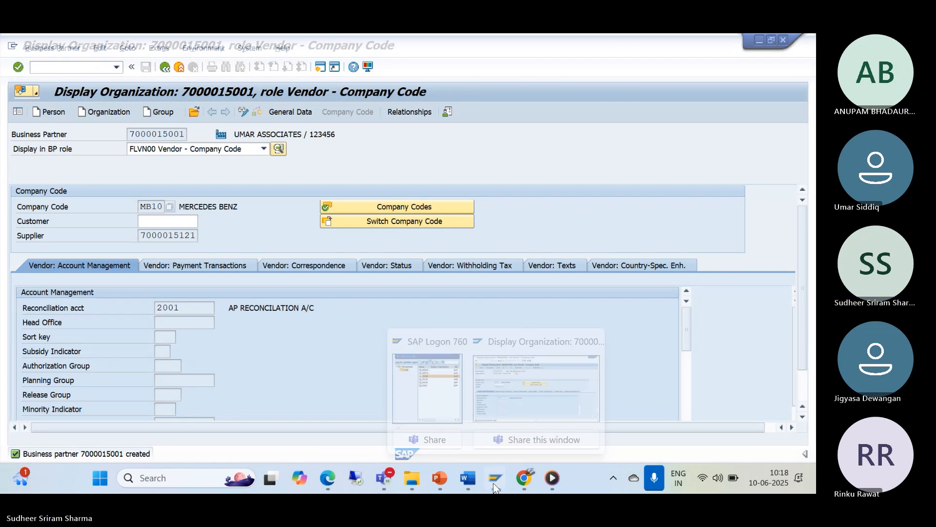
left_click(521, 415)
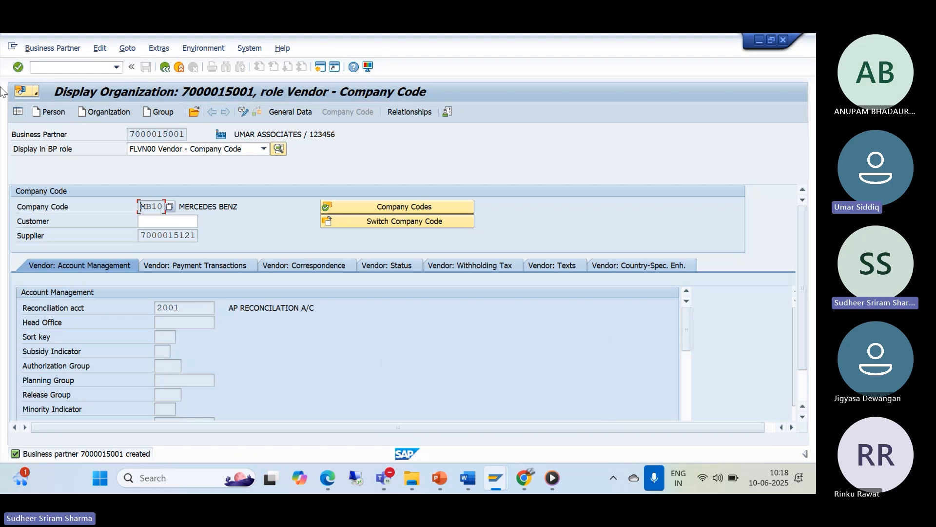
left_click(34, 68)
left_click(168, 68)
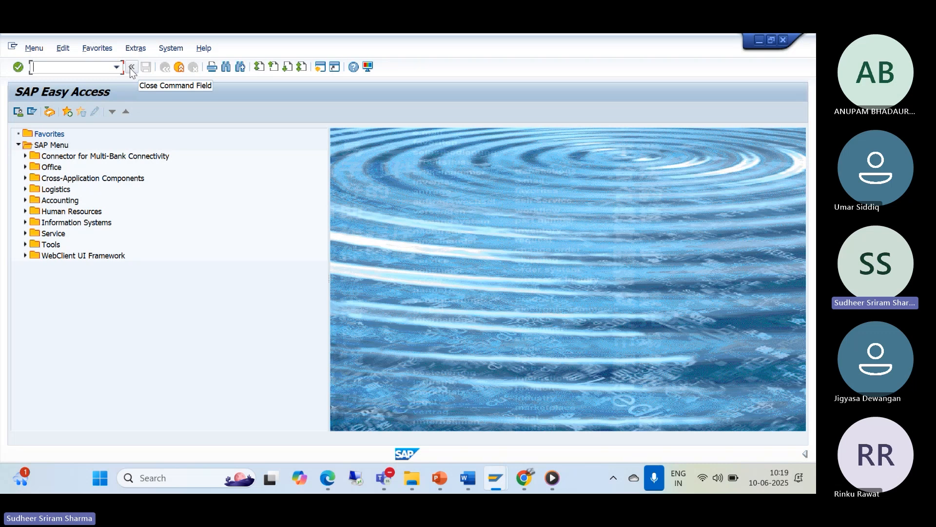
type("/NFB")
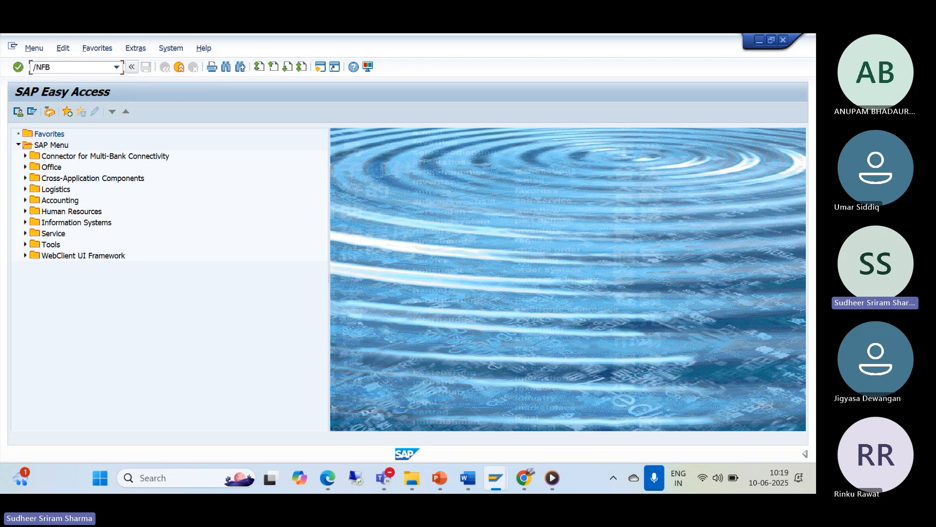
type("L1N")
key("Return")
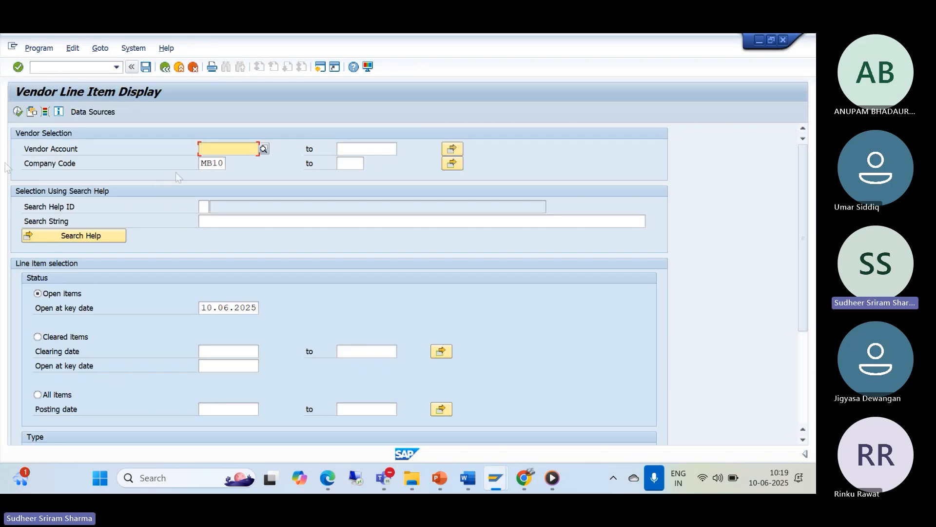
Step: Set the company code in the vendor selection to TM10
double_click(220, 163)
key("Delete")
type("TM10")
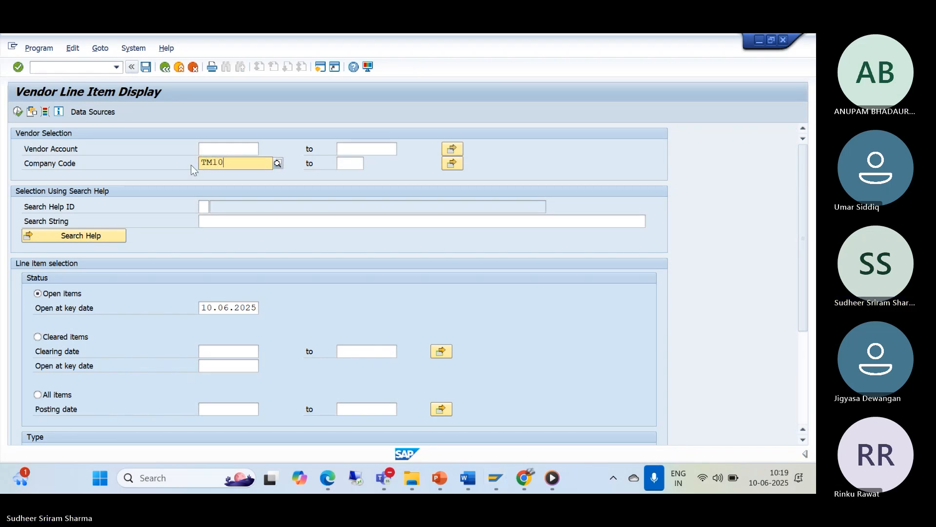
left_click(215, 162)
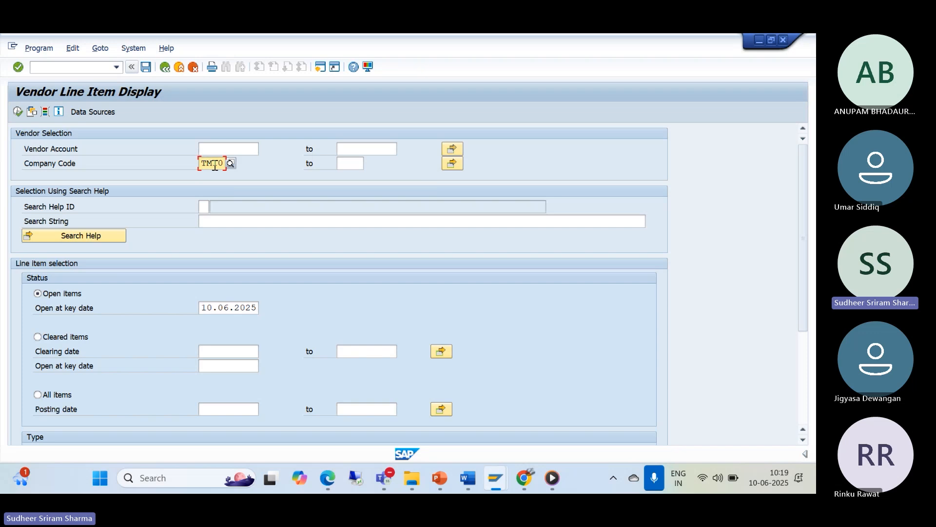
Step: Look up supplier accounts in the vendor account search help, close the list and return to SAP Easy Access
left_click(223, 149)
left_click(263, 148)
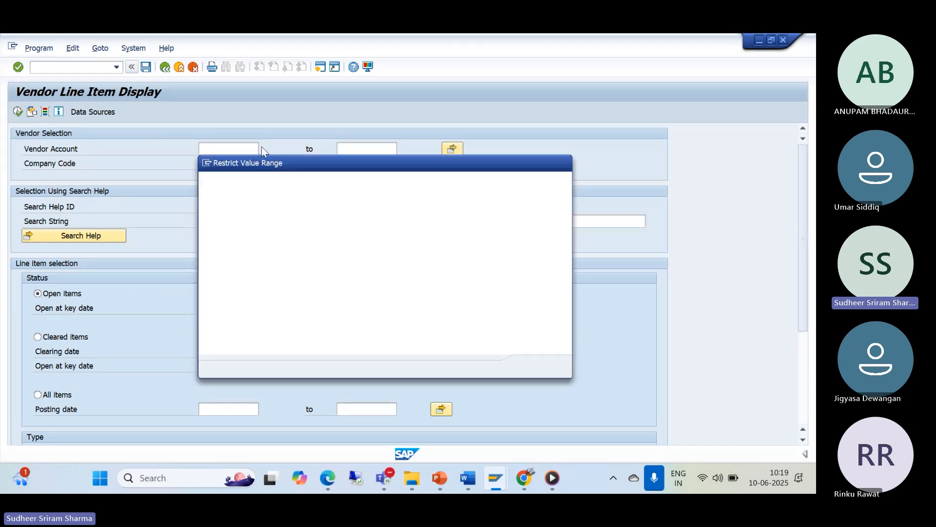
left_click(341, 189)
left_click(532, 351)
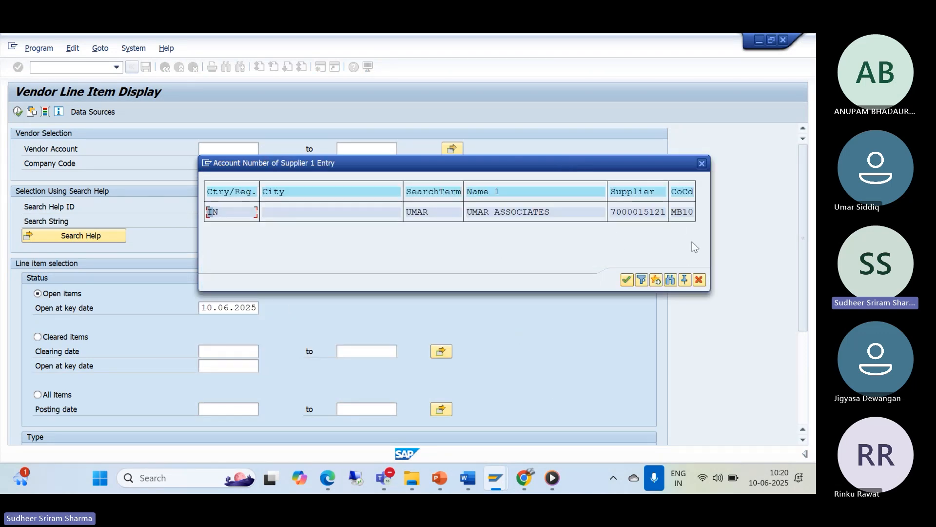
left_click(700, 280)
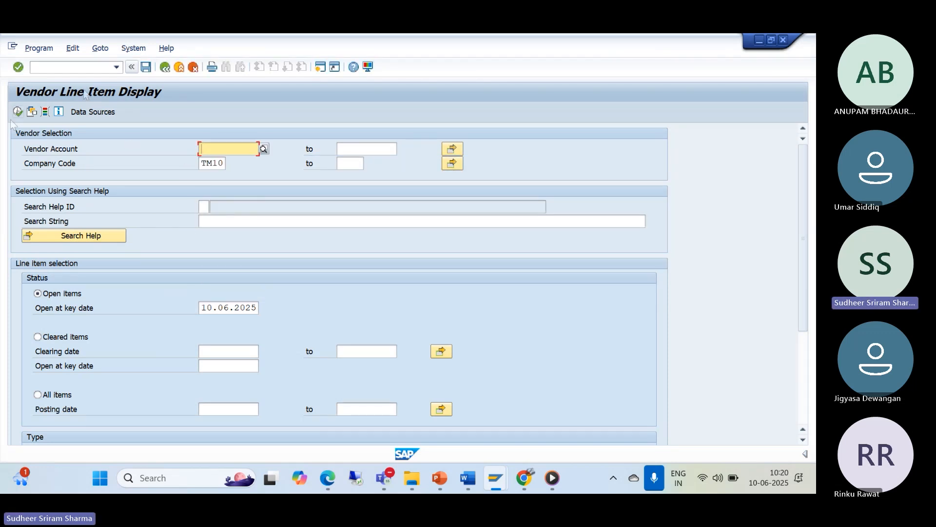
left_click(166, 68)
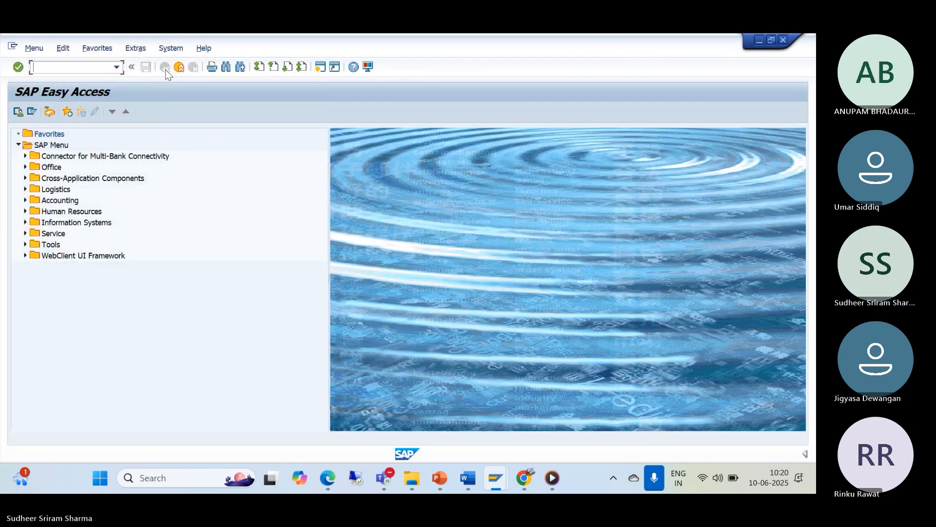
Step: Open the vendor line item display with transaction FBL1N and set the company code in the vendor selection to TM10
left_click(116, 67)
left_click(98, 80)
key("Return")
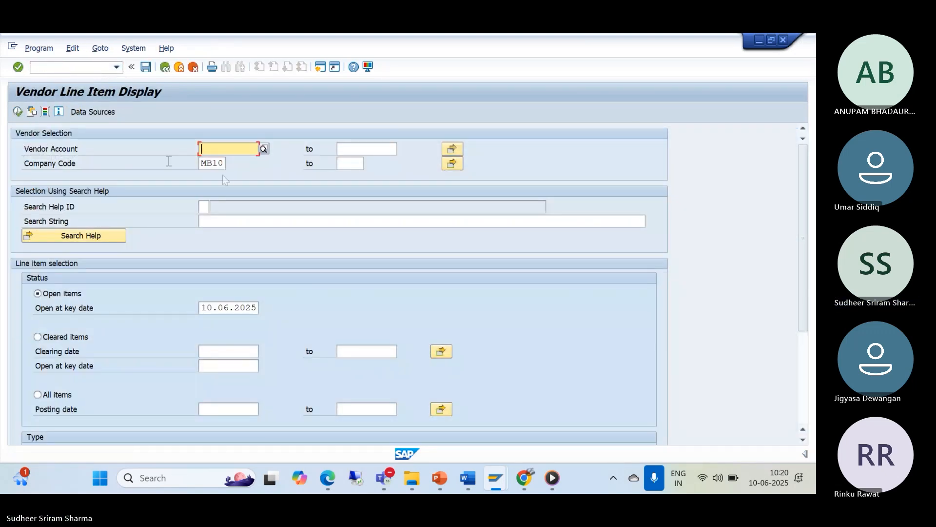
double_click(222, 163)
type("TM10")
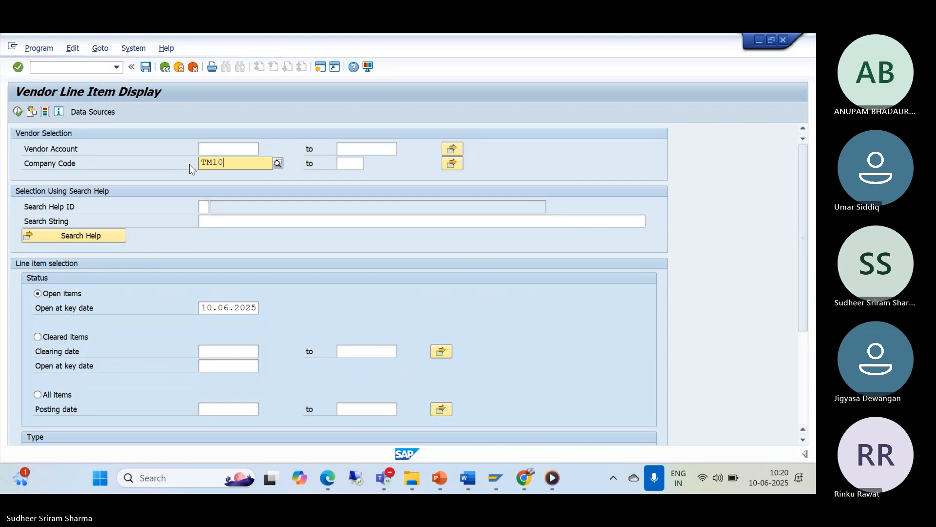
left_click(247, 188)
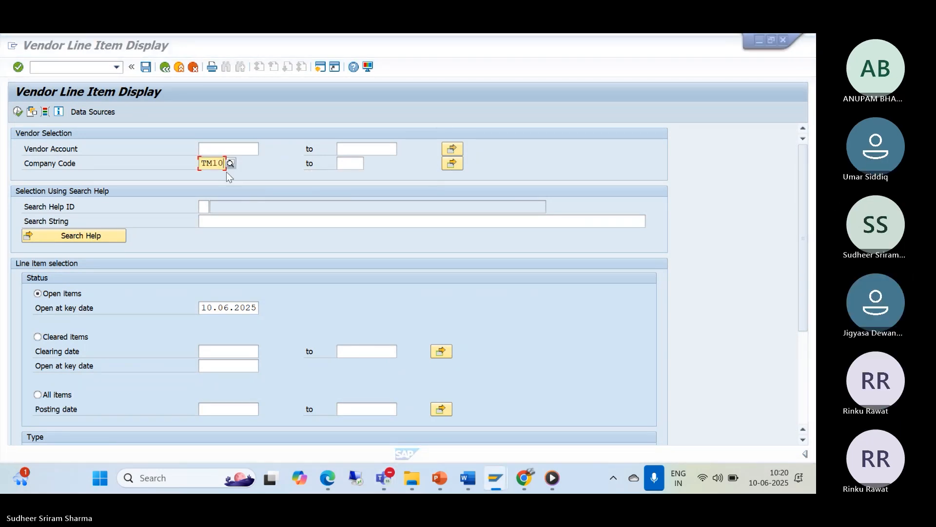
key("BackSpace")
key("BackSpace")
key("BackSpace")
key("BackSpace")
type("TM10")
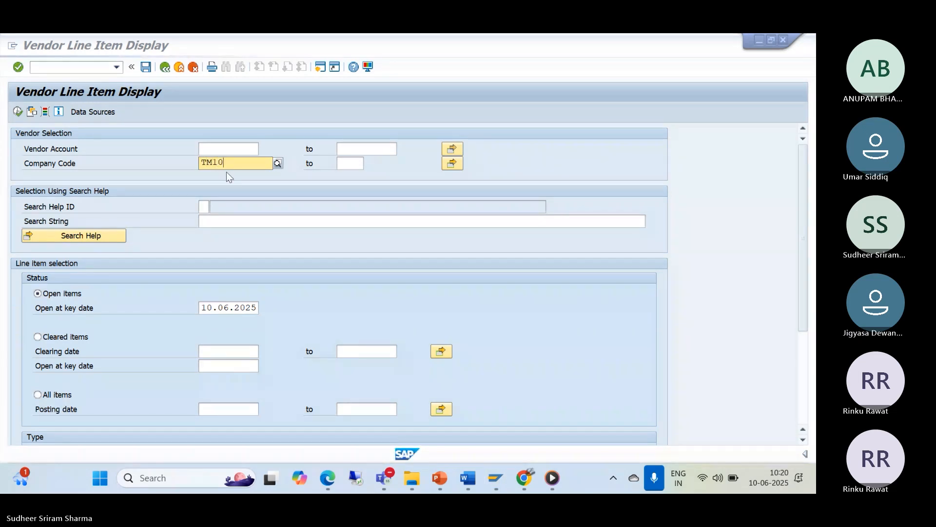
Step: Restrict the vendor account search to company code TM10 and choose RAJANI & CO as the vendor account
left_click(239, 150)
left_click(264, 151)
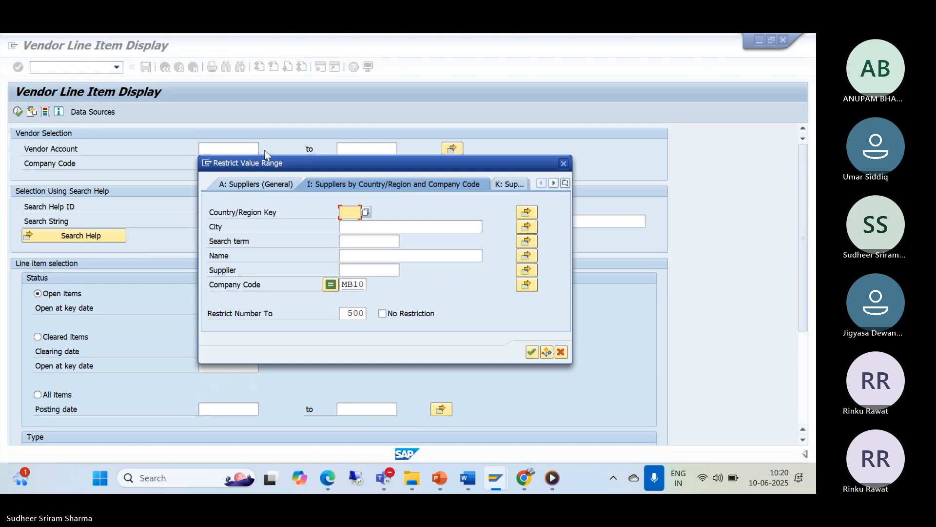
left_click(365, 284)
key("BackSpace")
key("BackSpace")
key("BackSpace")
key("BackSpace")
type("TM10")
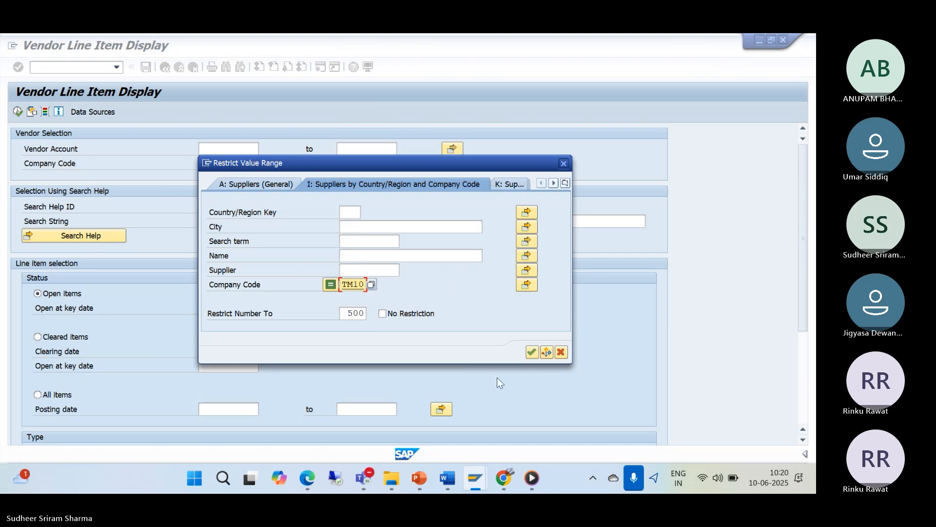
left_click(532, 351)
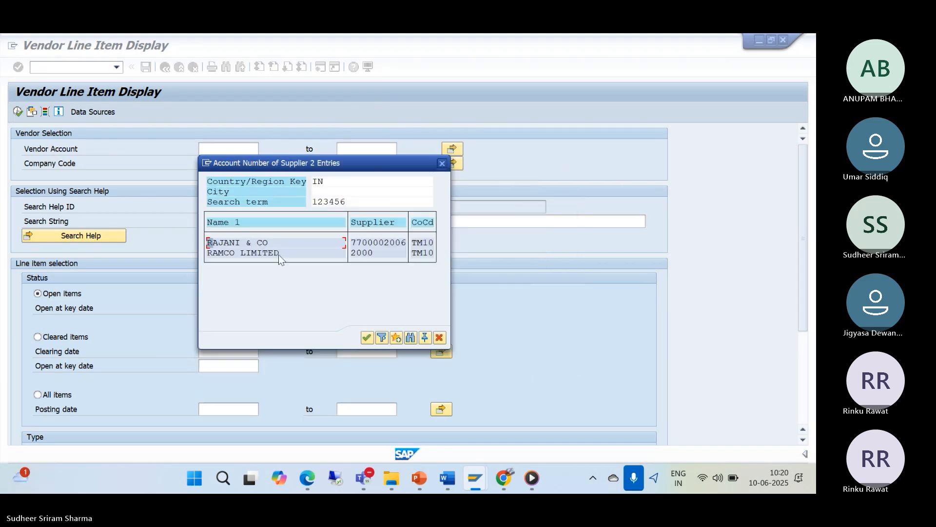
double_click(259, 244)
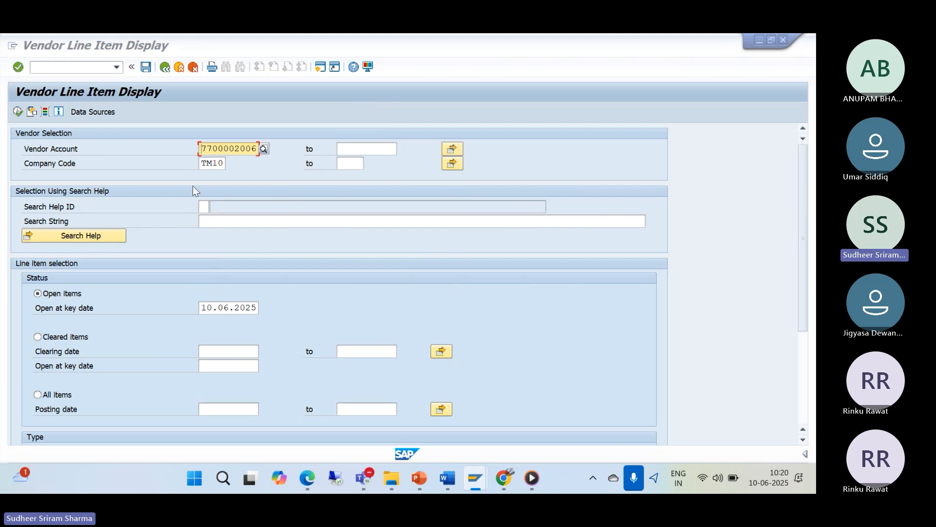
Step: Open a new SAP session and start the change supplier transaction XK02 in it
left_click(318, 71)
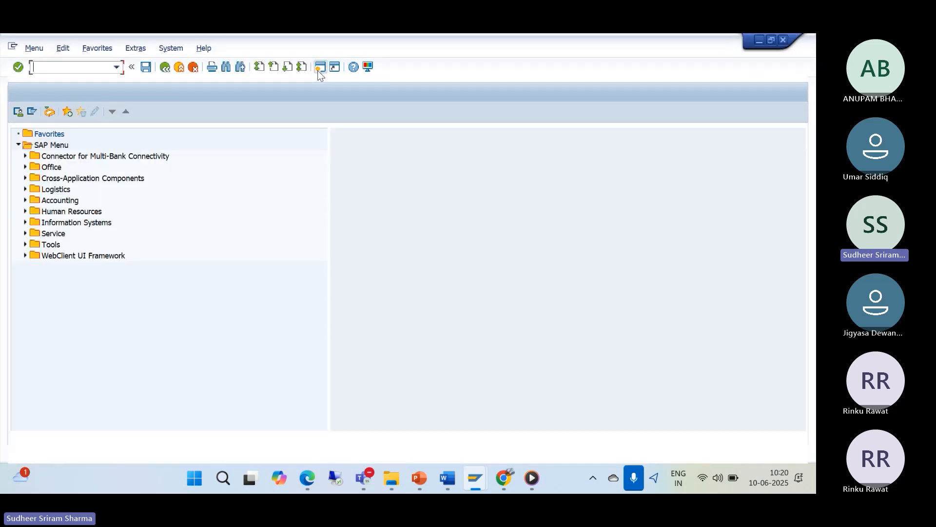
type("/NX")
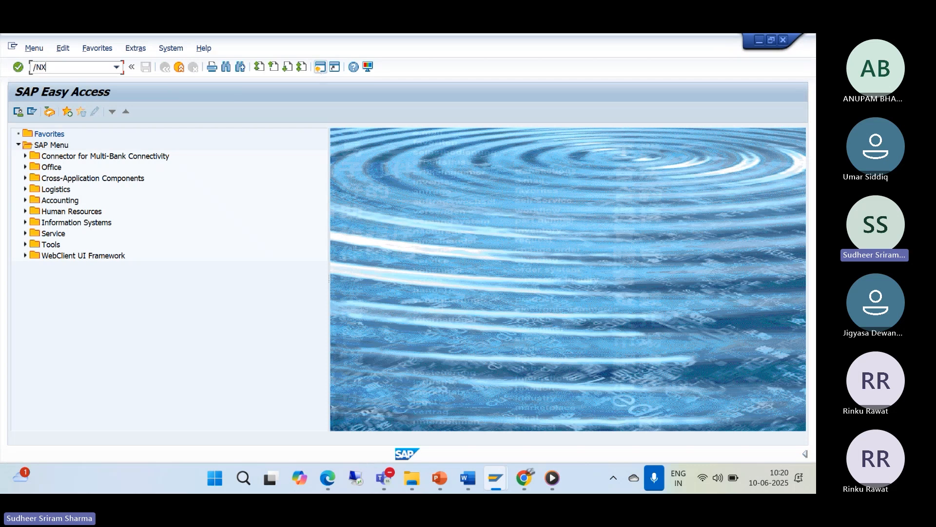
type("K02")
key("Return")
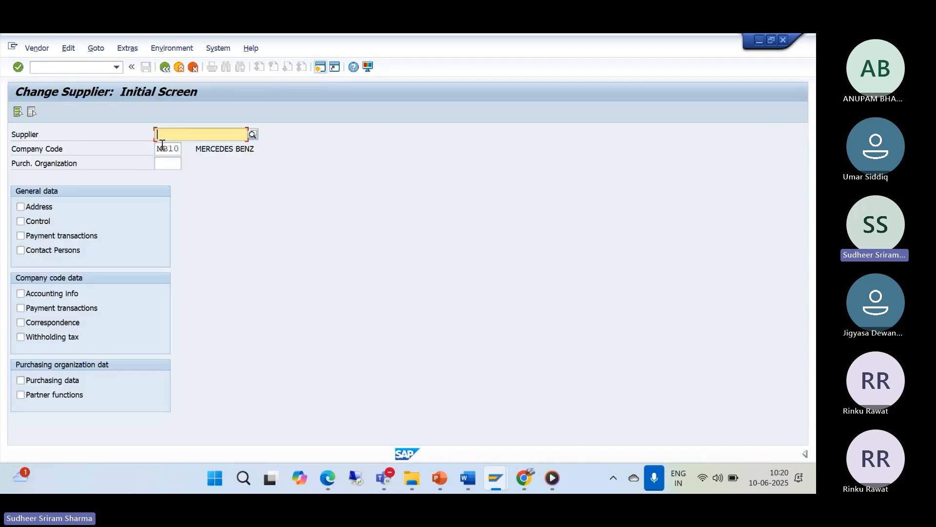
Step: Set the company code to TM10 and choose RAJANI & CO as the supplier to change
double_click(168, 148)
type("TM10")
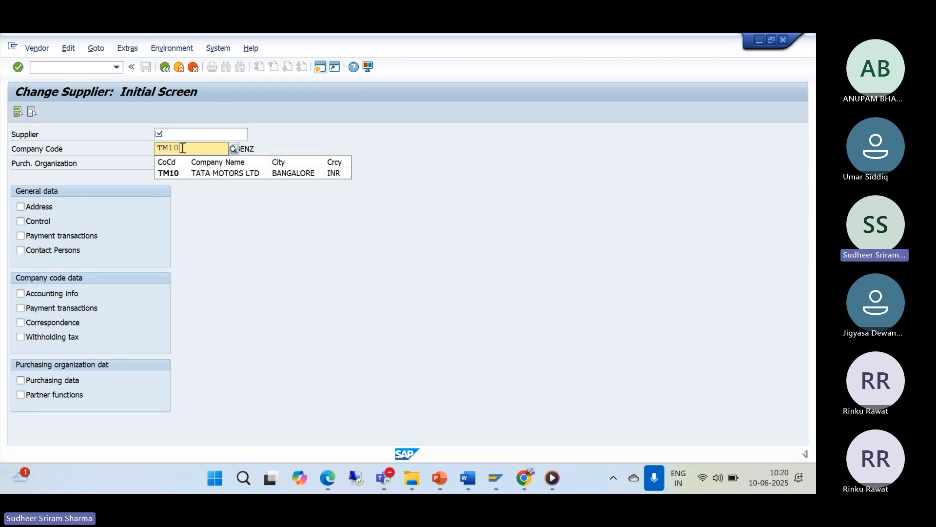
left_click(183, 133)
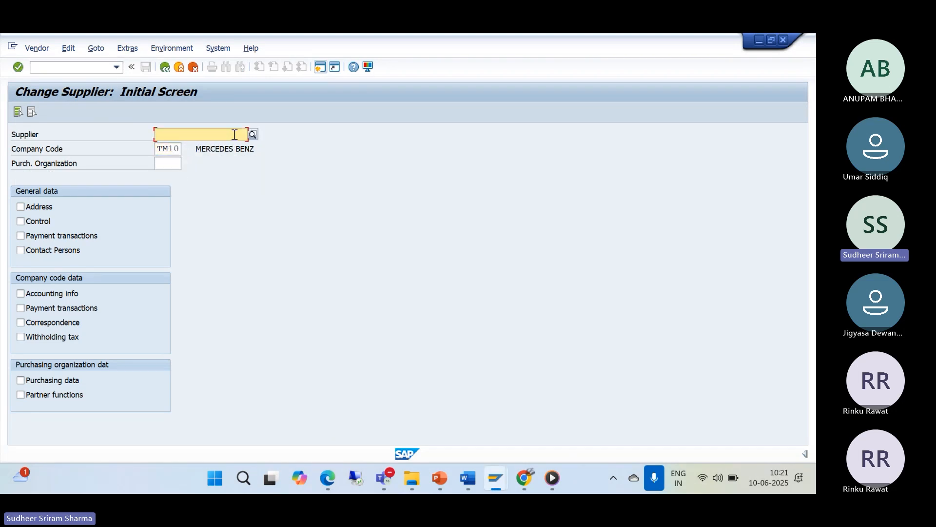
left_click(253, 134)
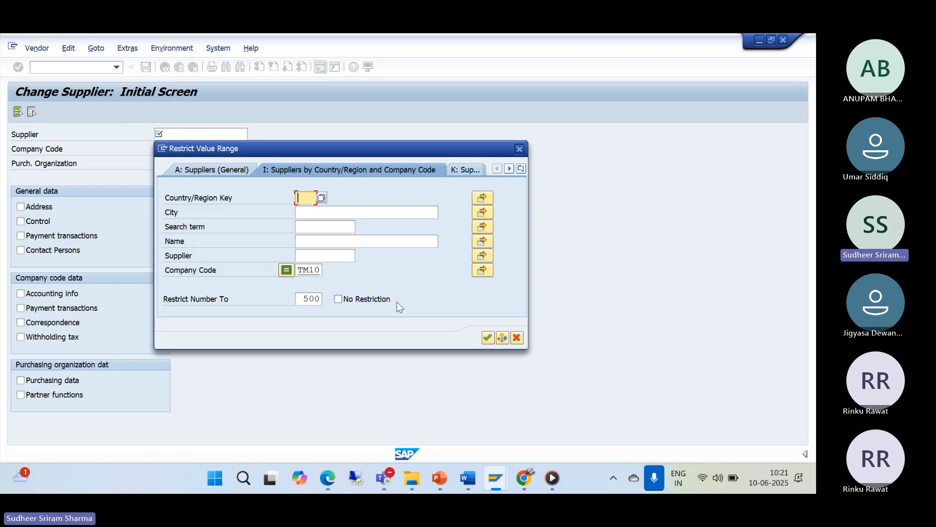
left_click(488, 337)
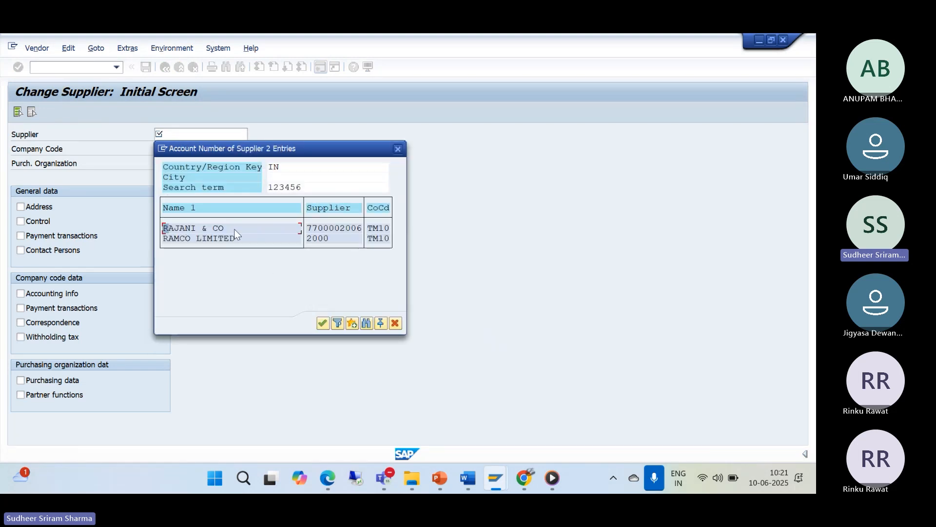
double_click(235, 228)
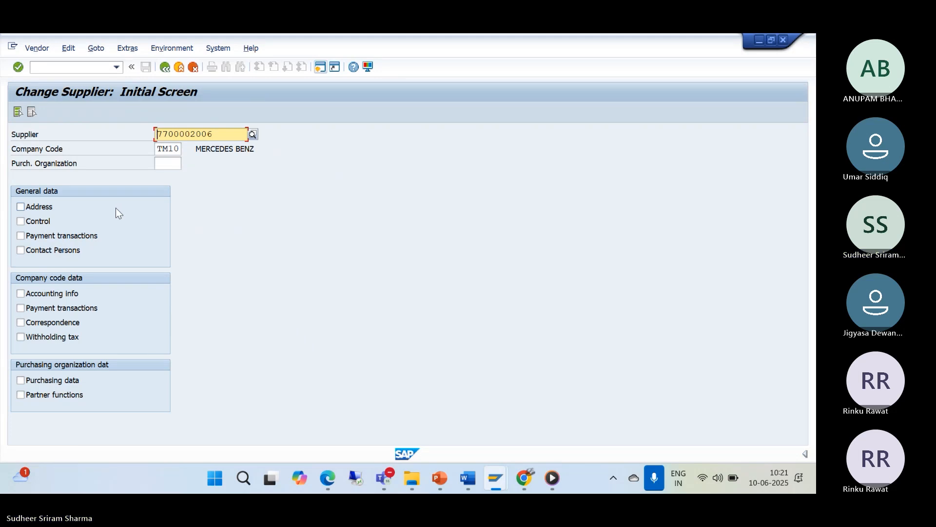
Step: Run FBL1N from the change supplier screen, then end the remaining SAP session and confirm the log-off
left_click(68, 68)
type("fbl1n")
key("Return")
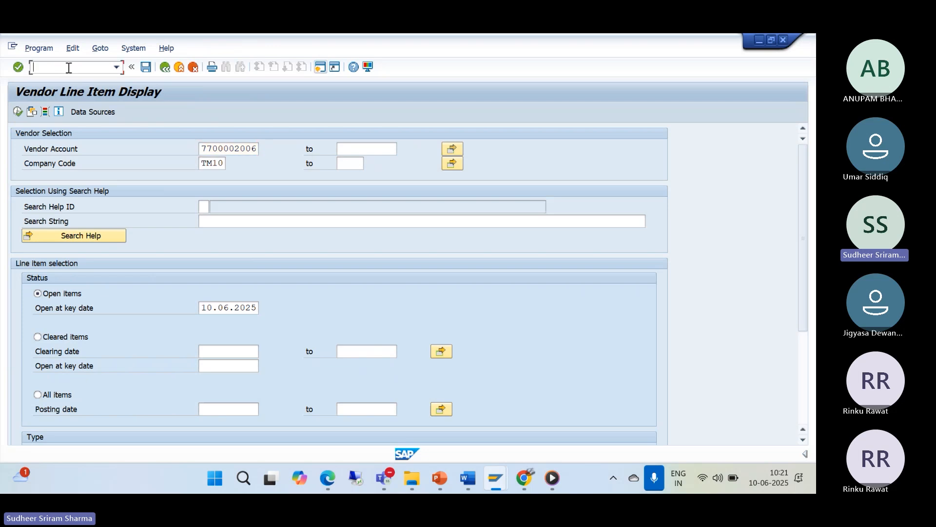
type("/i")
key("Return")
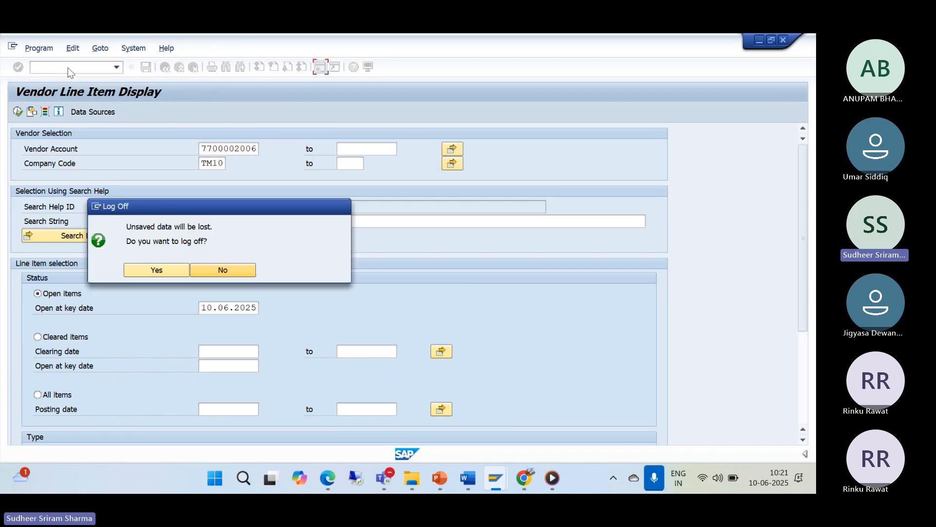
left_click(157, 270)
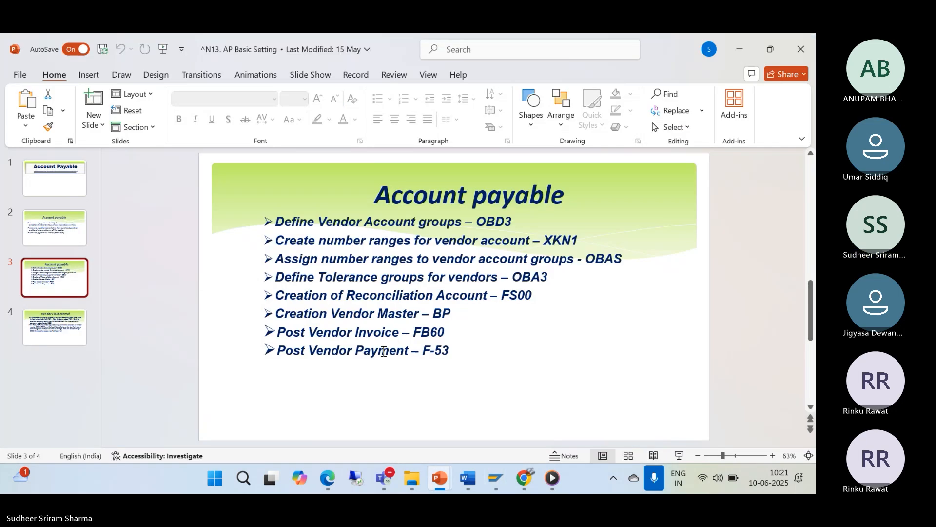
Step: Switch to SAP Logon, open the S4/23 system and log on with the saved user name and the account password
left_click(495, 479)
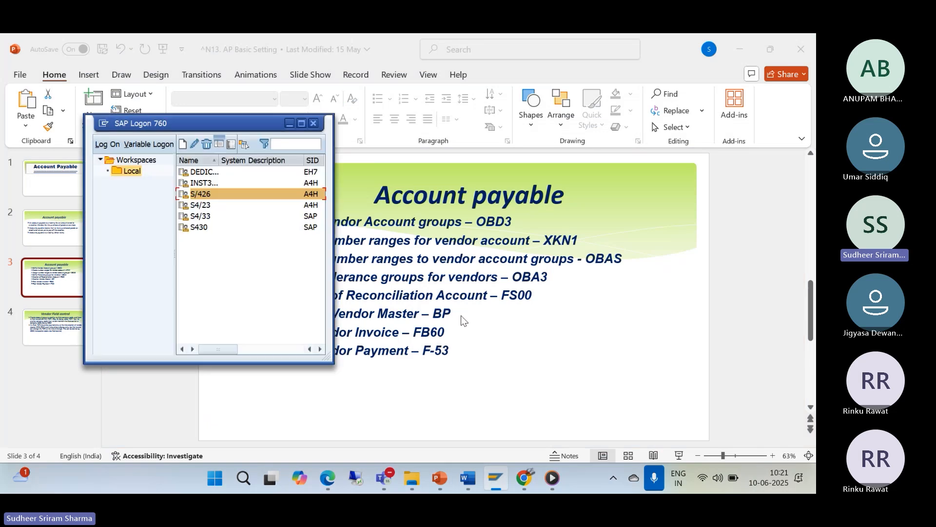
left_click(216, 206)
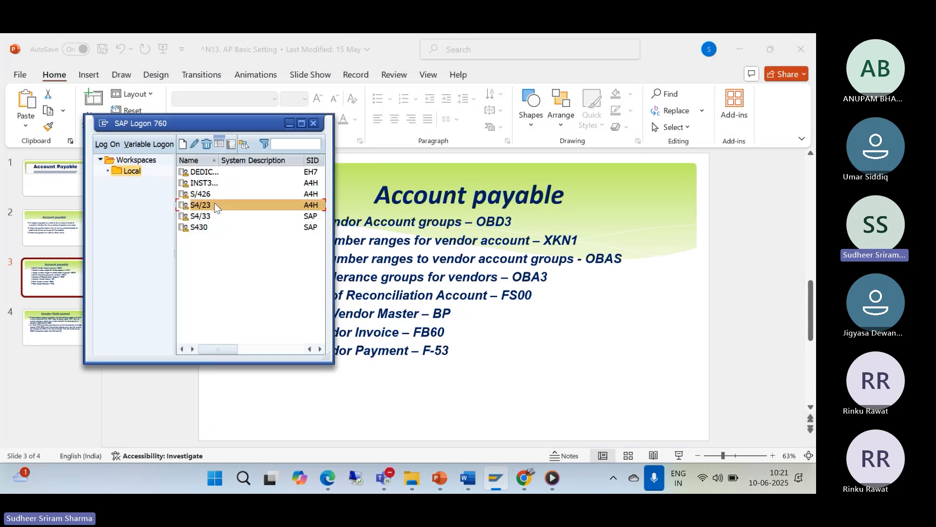
double_click(215, 206)
key("BackSpace")
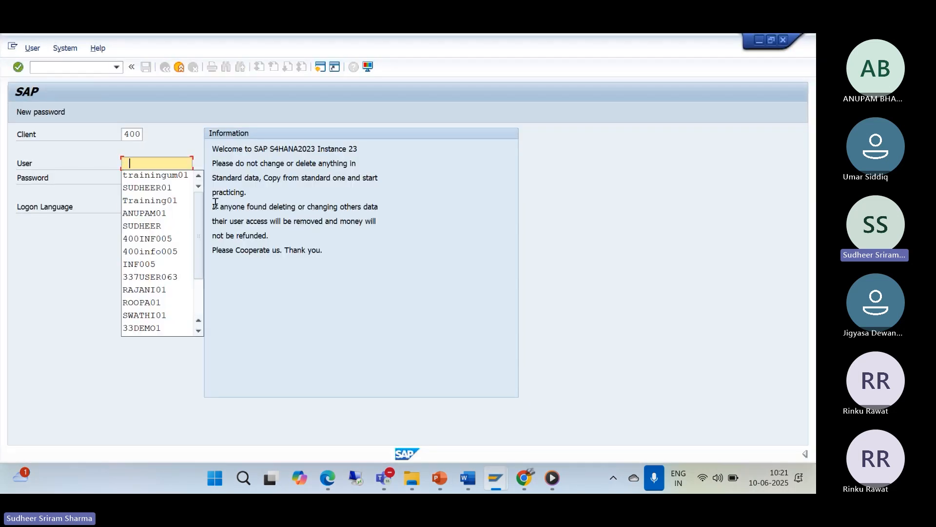
left_click(165, 189)
left_click(158, 180)
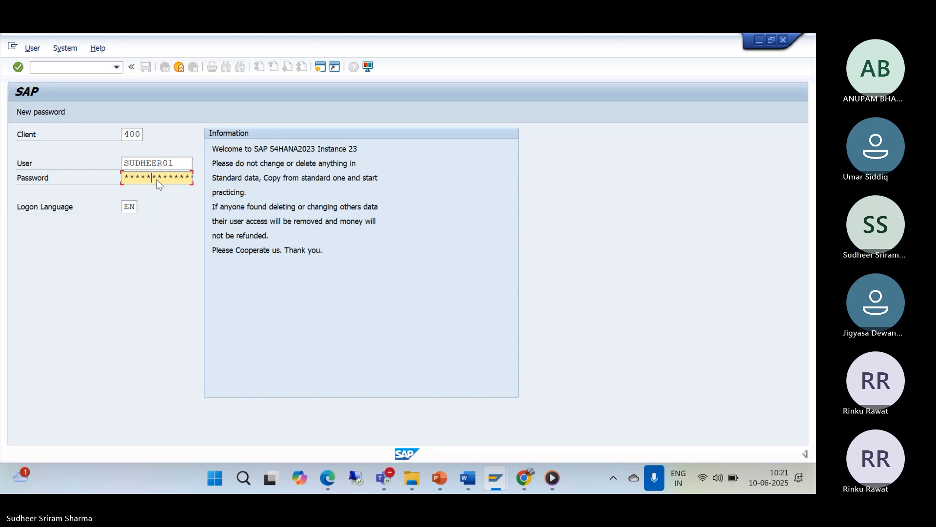
key("Return")
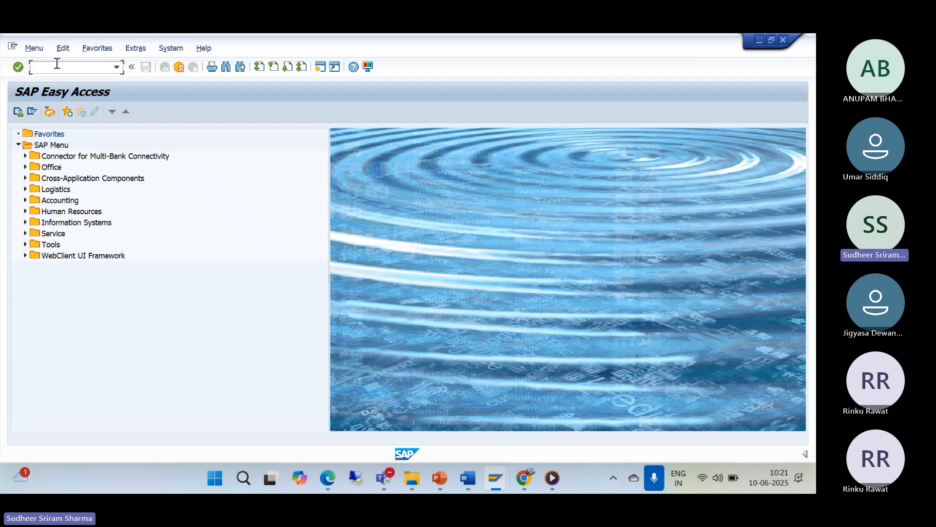
Step: Open the vendor line item display with transaction FBL1N and enter company code TM10 for the vendor selection
left_click(57, 63)
type("/NFBL1N")
key("Return")
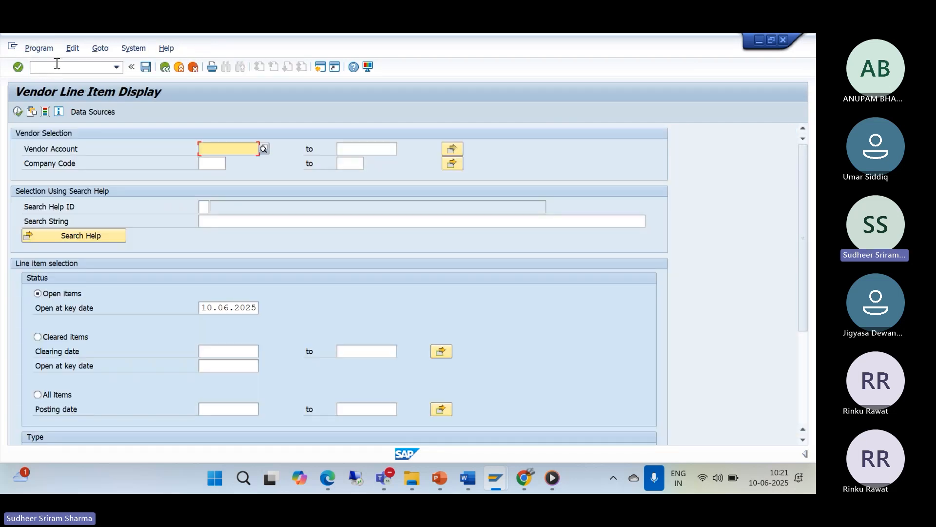
left_click(206, 167)
type("TM10")
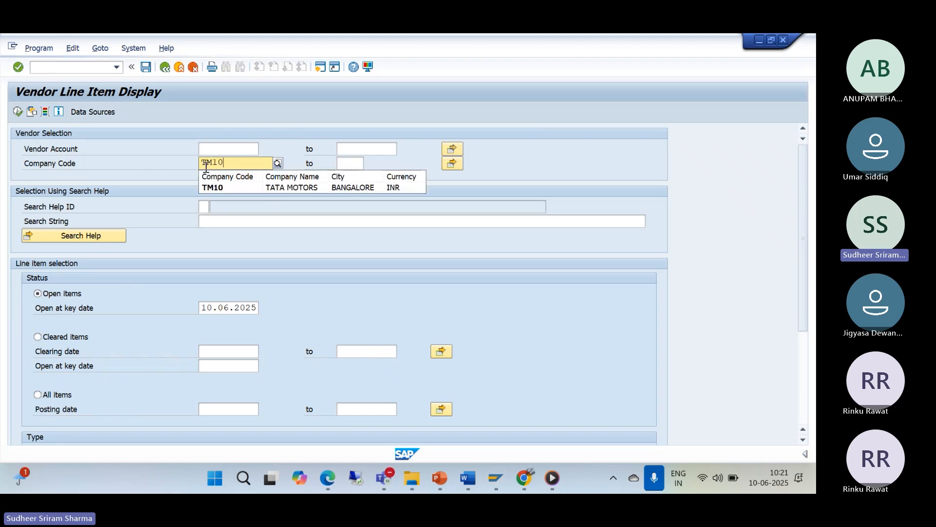
Step: Choose PNP ASSOCIATES as the vendor account from the suppliers of company code TM10 and display its open line items
left_click(233, 152)
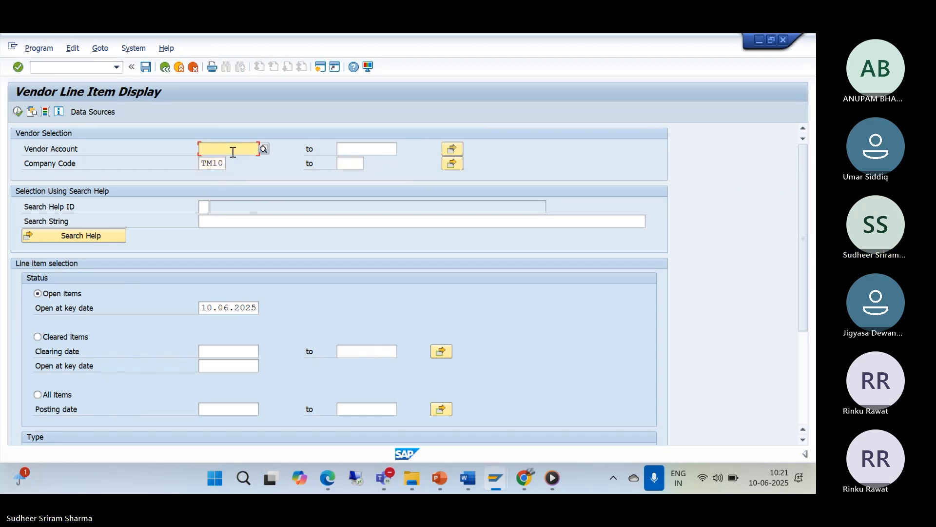
left_click(264, 149)
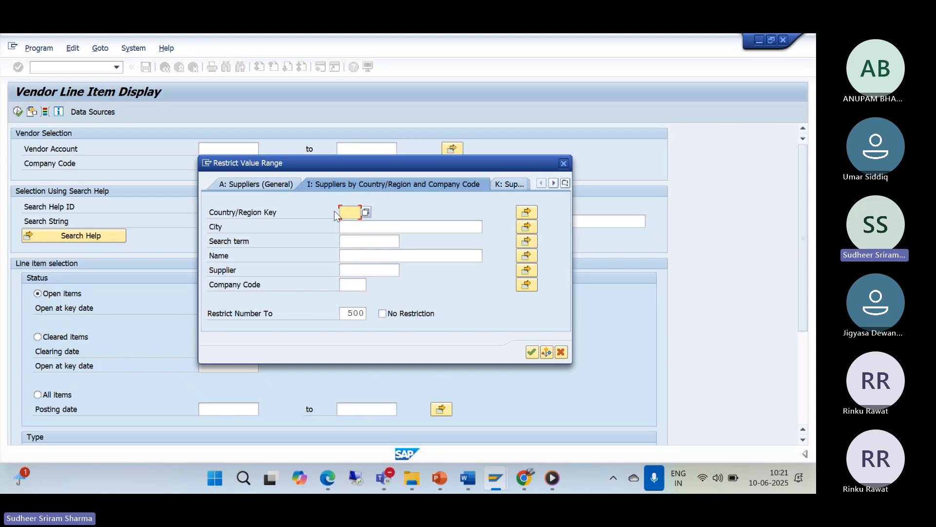
left_click(276, 182)
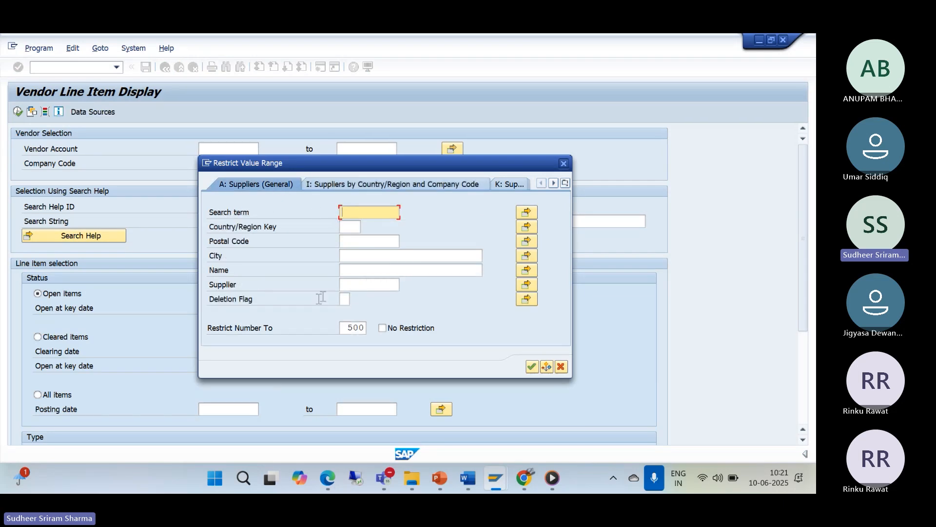
left_click(349, 189)
left_click(279, 185)
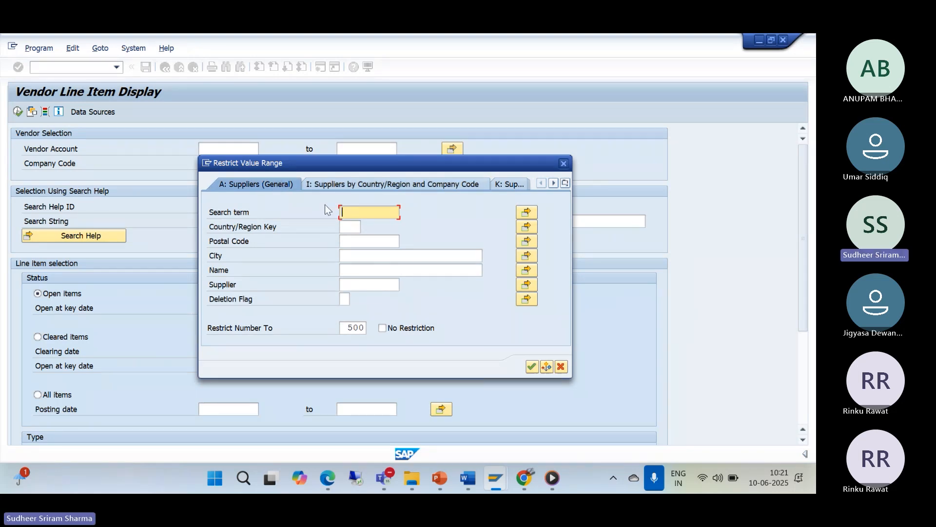
left_click(509, 184)
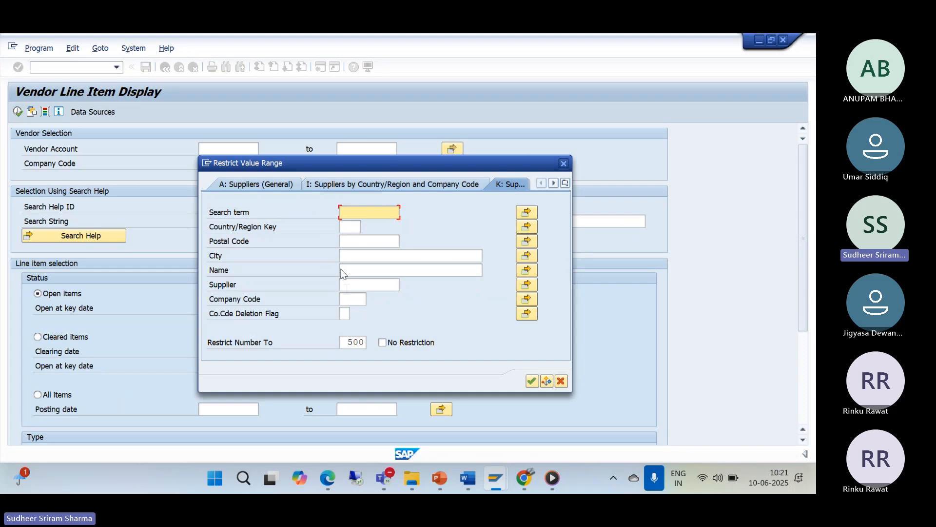
left_click(354, 299)
type("TM10")
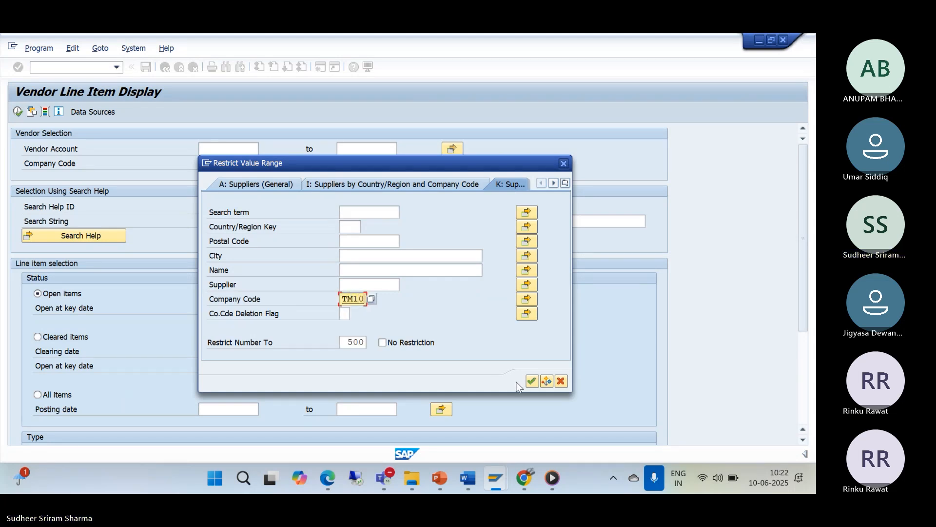
left_click(532, 380)
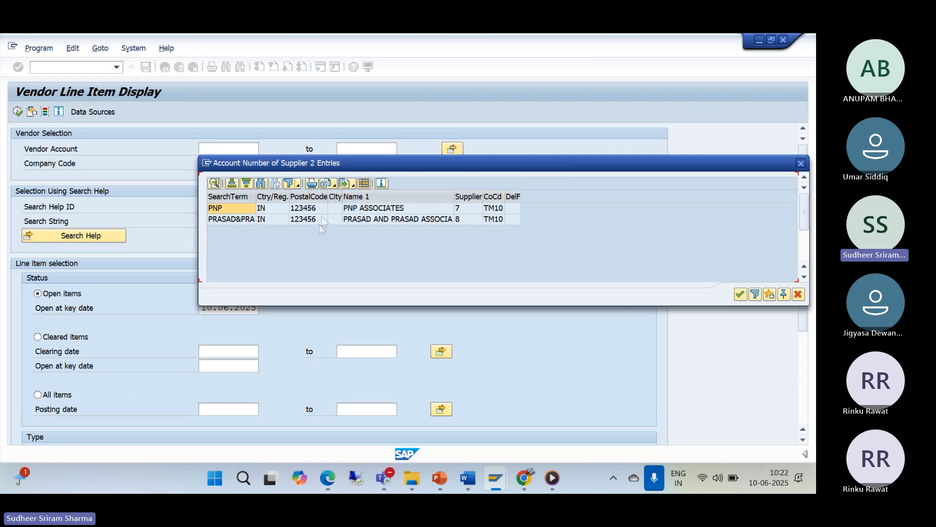
double_click(305, 209)
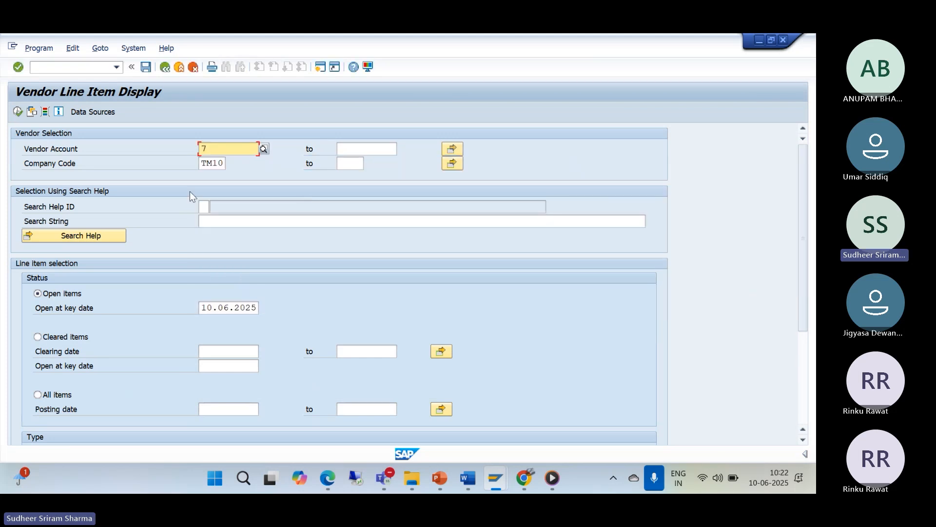
left_click(18, 112)
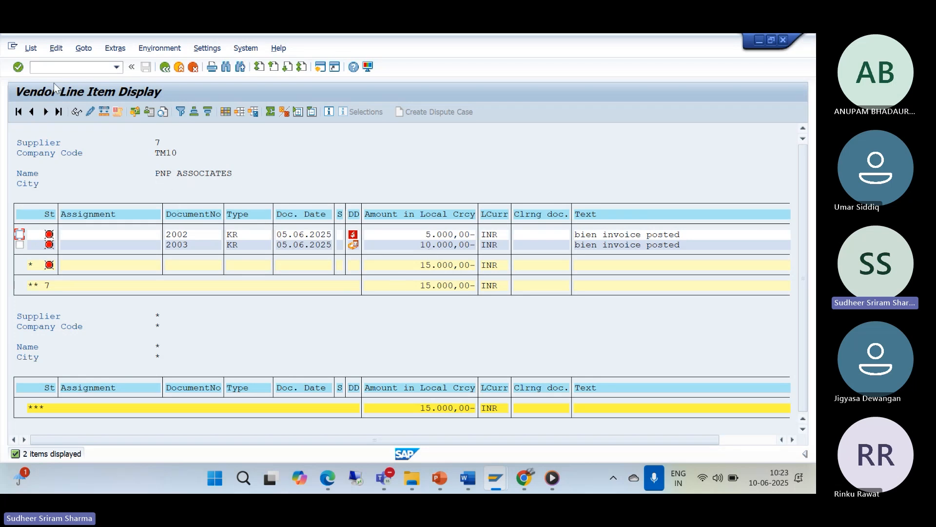
Step: Minimise the vendor line item display and close the AP Basic Setting presentation and the SAP SLIDES folder
left_click(48, 70)
left_click(760, 41)
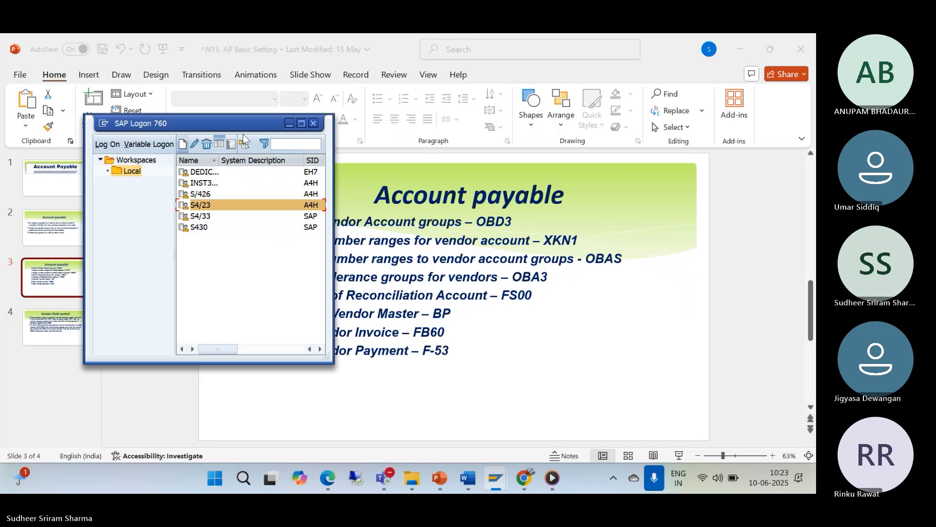
left_click(807, 49)
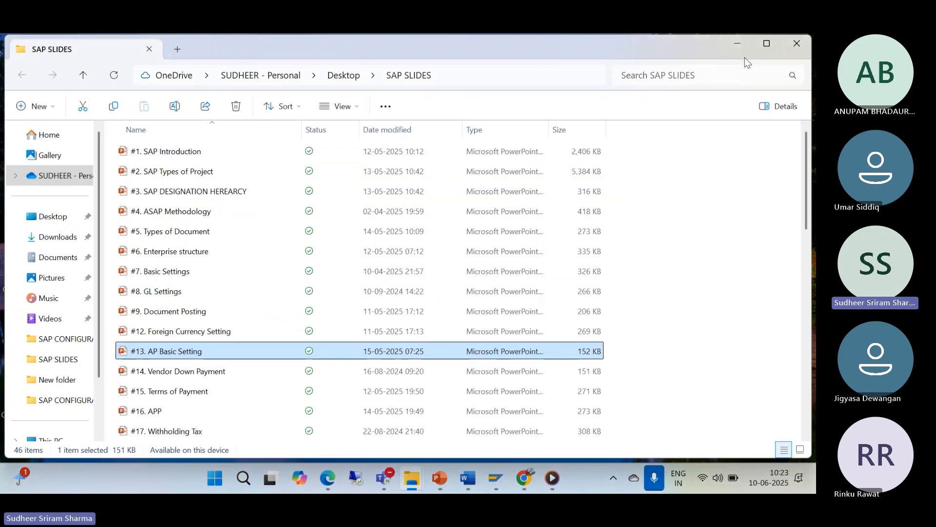
left_click(801, 45)
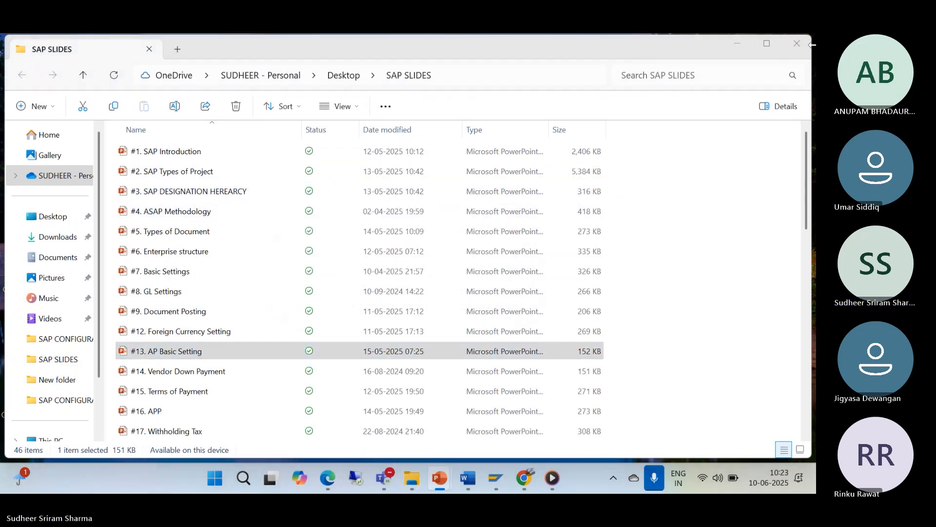
left_click(797, 49)
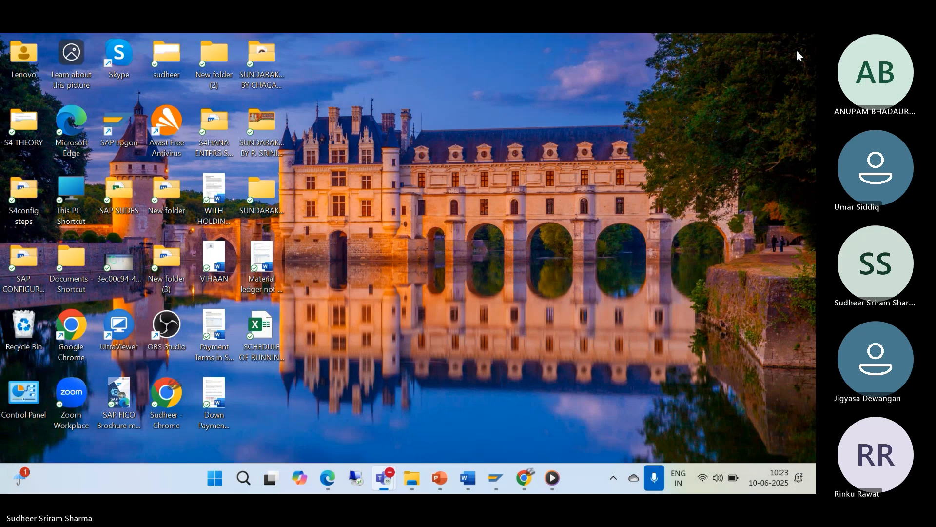
Step: Switch to File Explorer and open the Automatic Payment Program document from the SAP CONFIGURATION STEPS folder
double_click(63, 189)
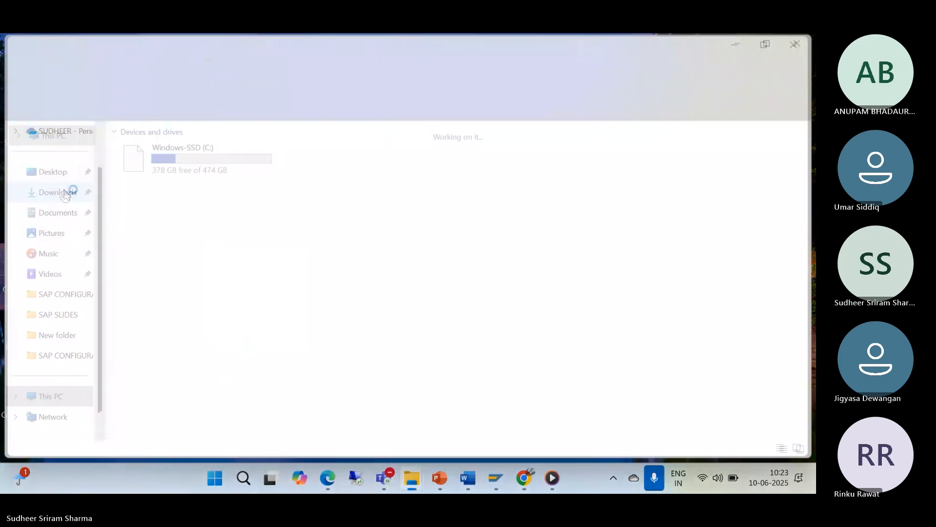
left_click(49, 294)
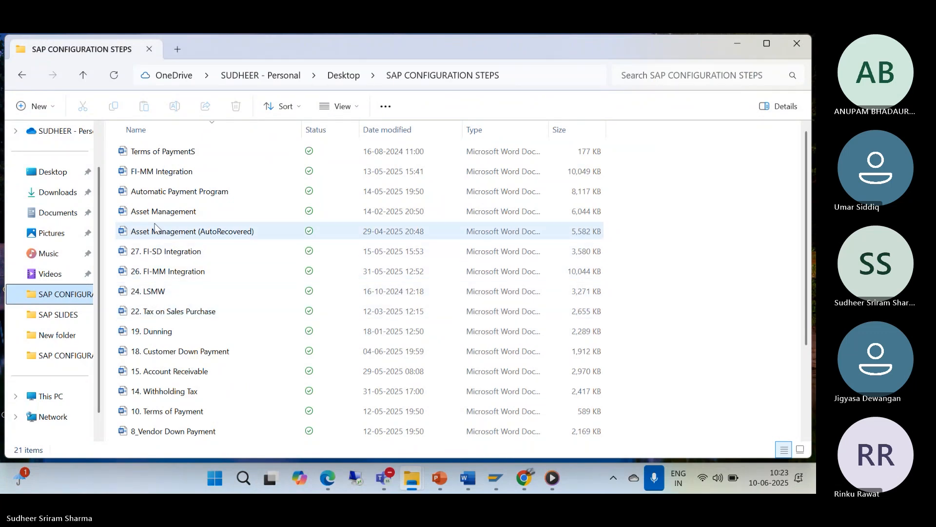
double_click(162, 191)
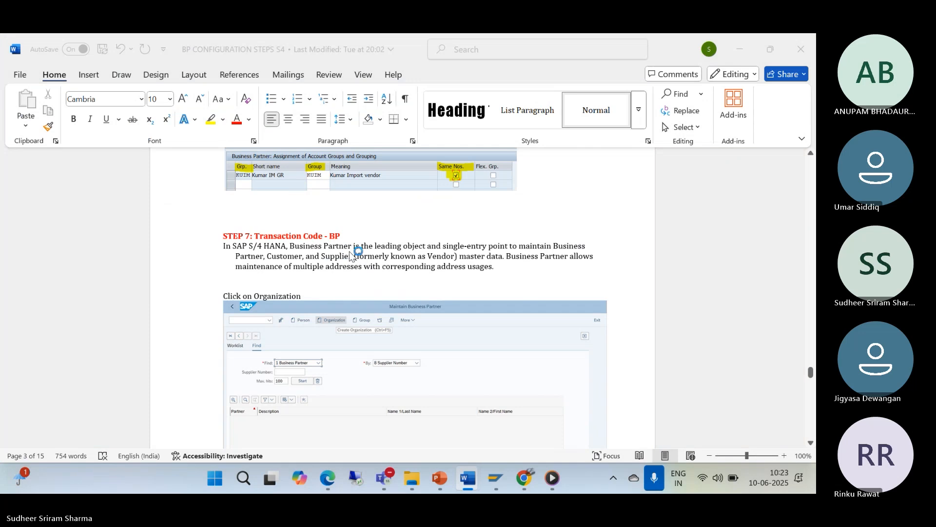
Step: Examine the automatic payment program configuration steps in the document, from the paying company code through house bank to bank determination
scroll(305, 250, "down", 20)
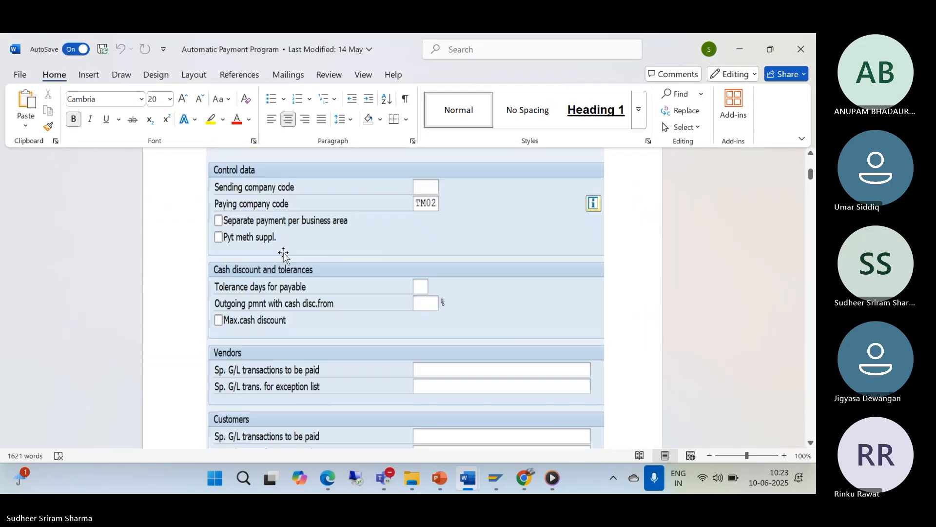
scroll(283, 253, "down", 15)
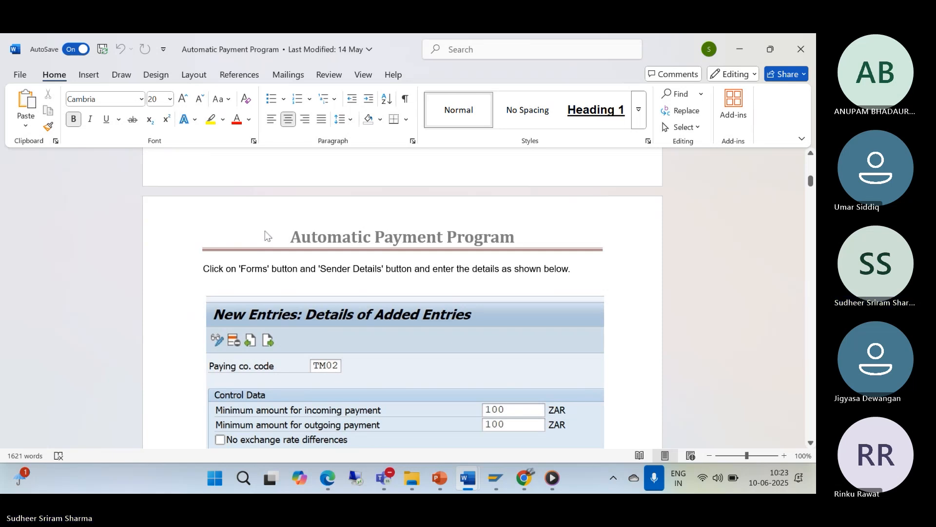
scroll(266, 236, "down", 10)
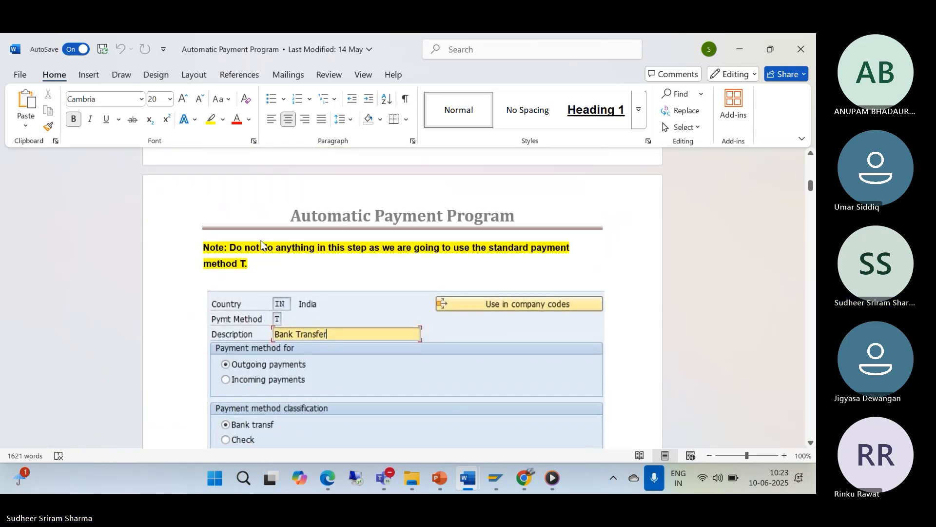
scroll(261, 244, "down", 15)
scroll(254, 251, "down", 10)
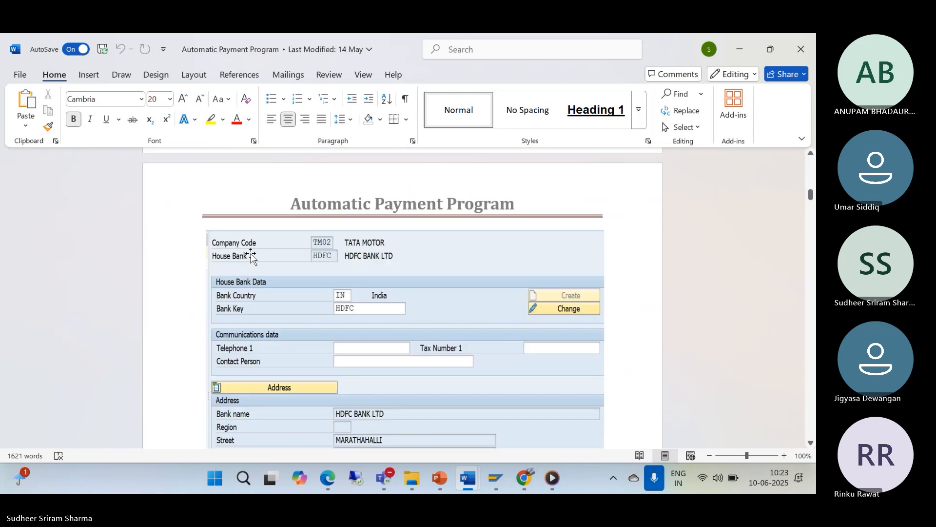
scroll(252, 253, "down", 8)
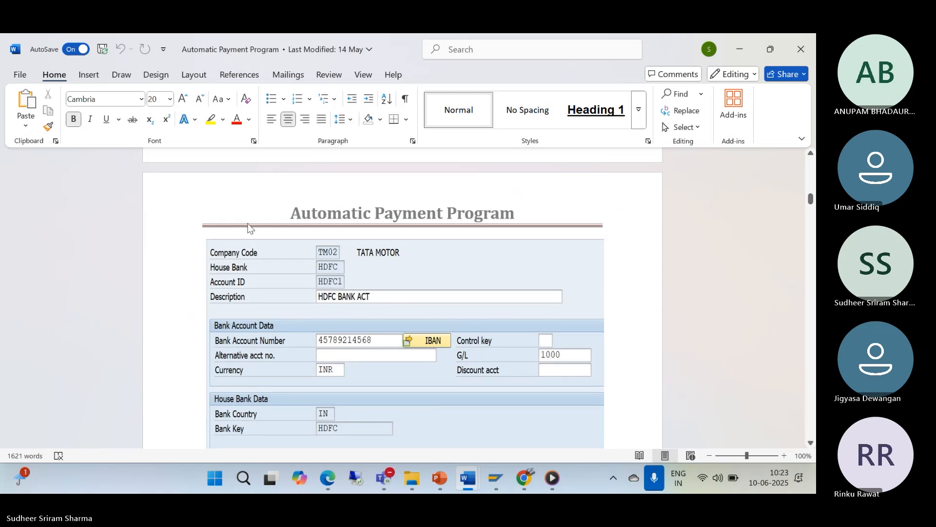
scroll(281, 284, "down", 1)
scroll(278, 285, "down", 10)
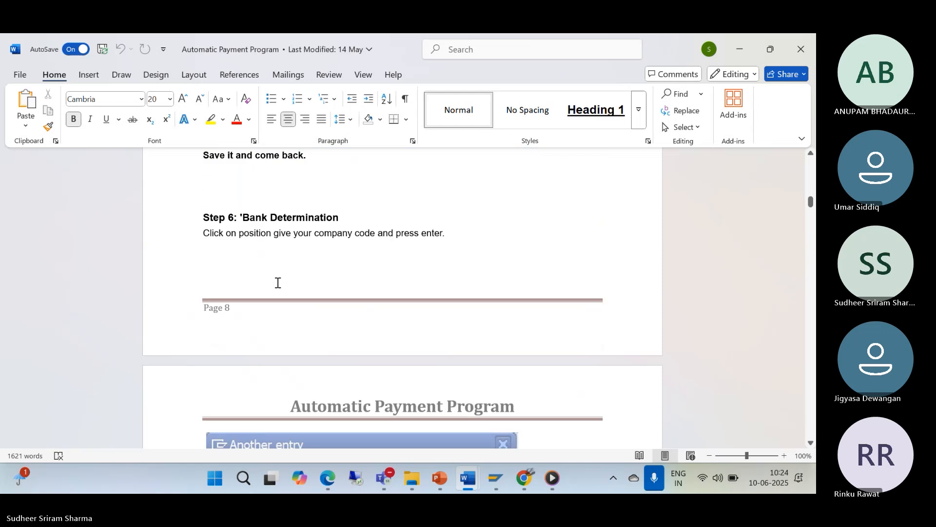
scroll(274, 284, "down", 10)
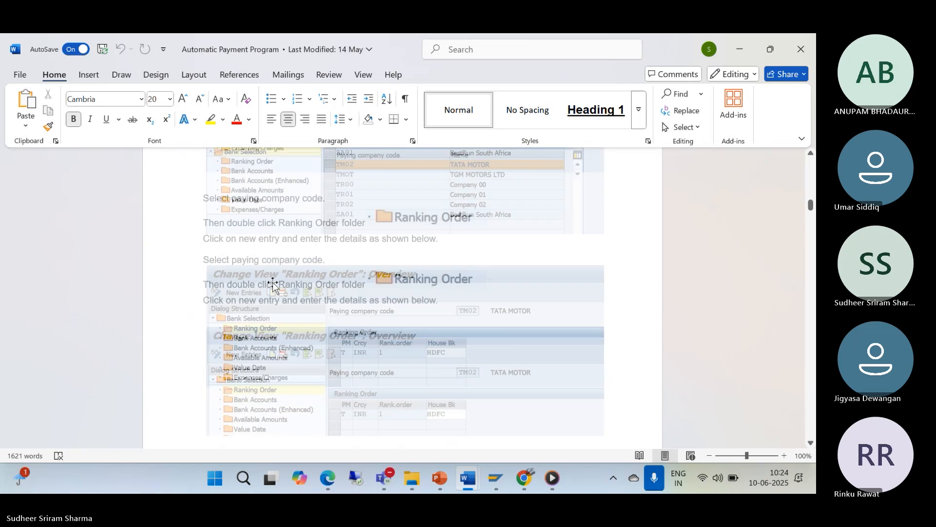
scroll(273, 282, "down", 10)
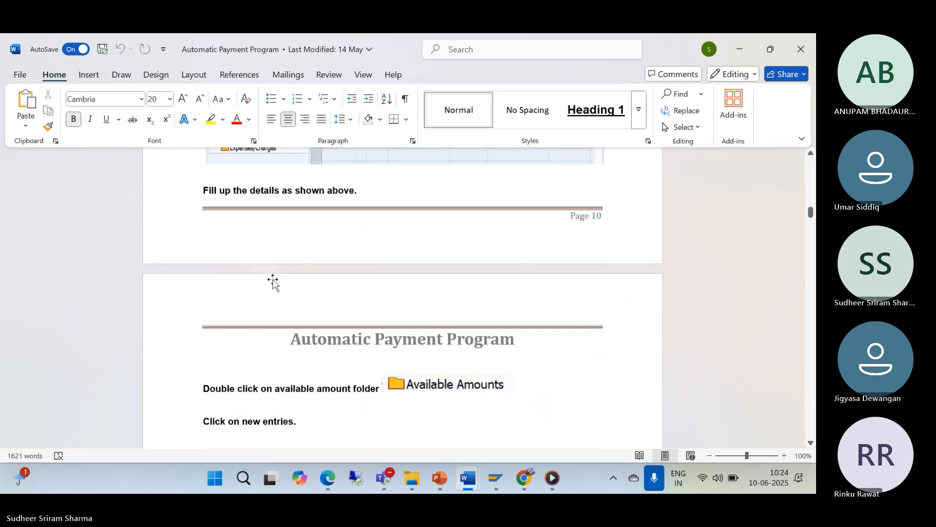
scroll(272, 284, "down", 10)
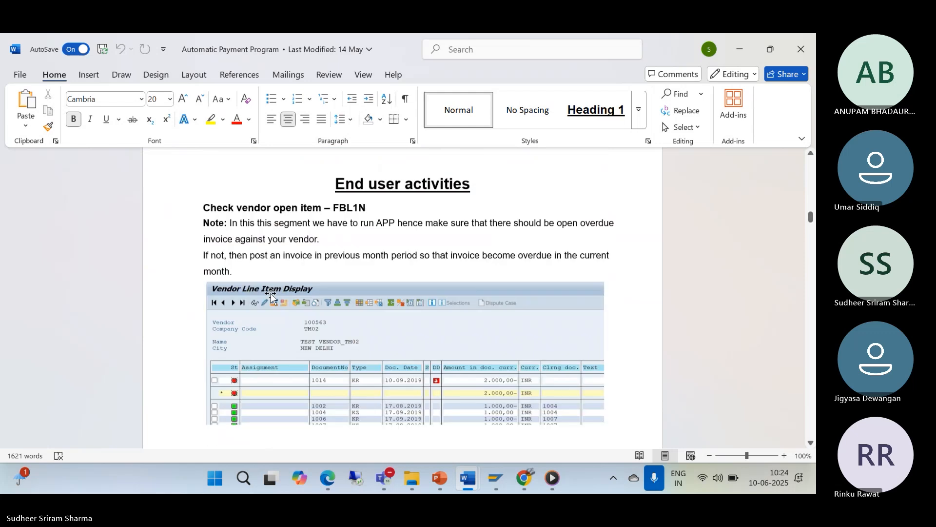
Step: Read the end user activities on checking vendor open items in FBL1N and running the automatic payment program in F110
scroll(271, 295, "up", 2)
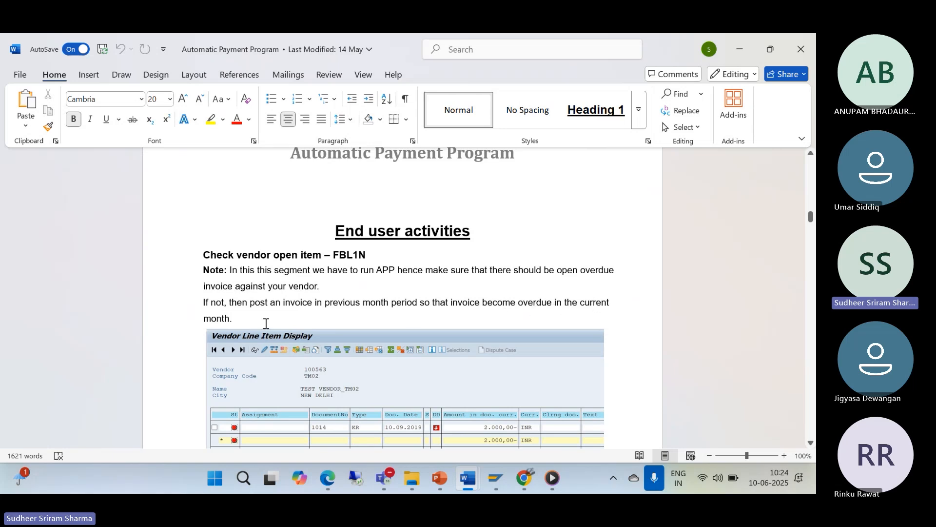
scroll(265, 322, "down", 3)
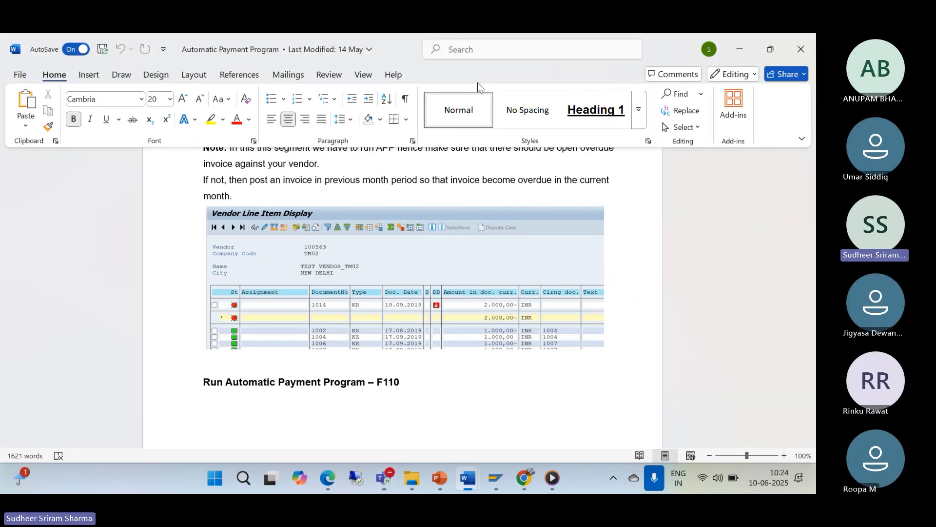
scroll(329, 365, "down", 1)
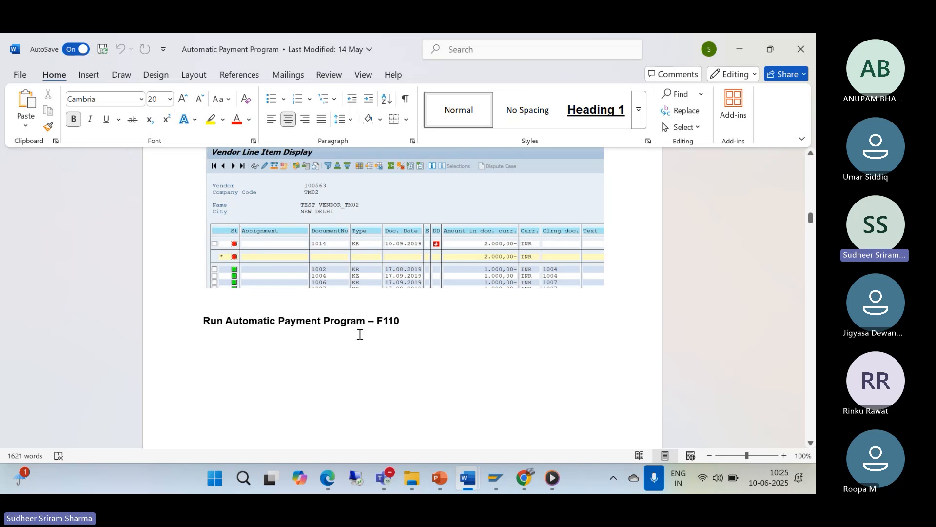
scroll(356, 335, "down", 3)
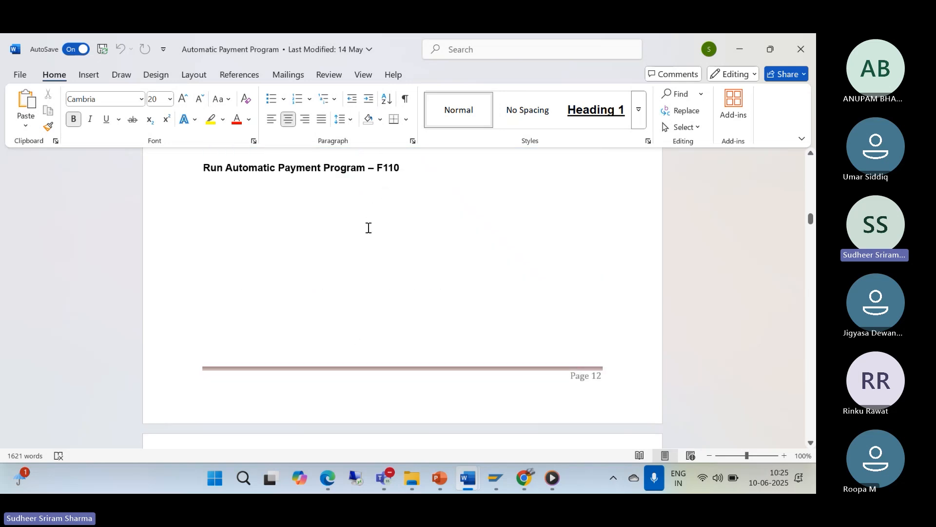
scroll(368, 229, "down", 7)
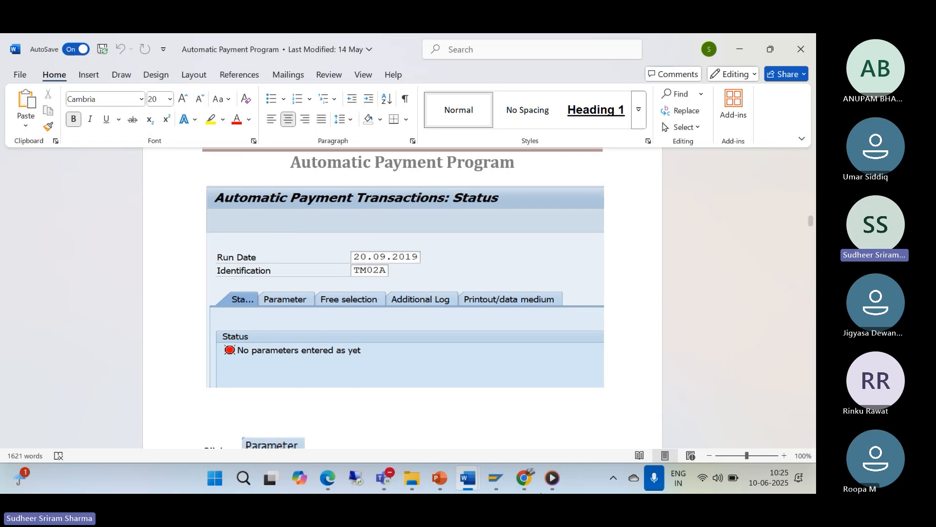
Step: Switch back to SAP, create a new session and start the automatic payment program with transaction F110
mouse_move(497, 481)
left_click(507, 431)
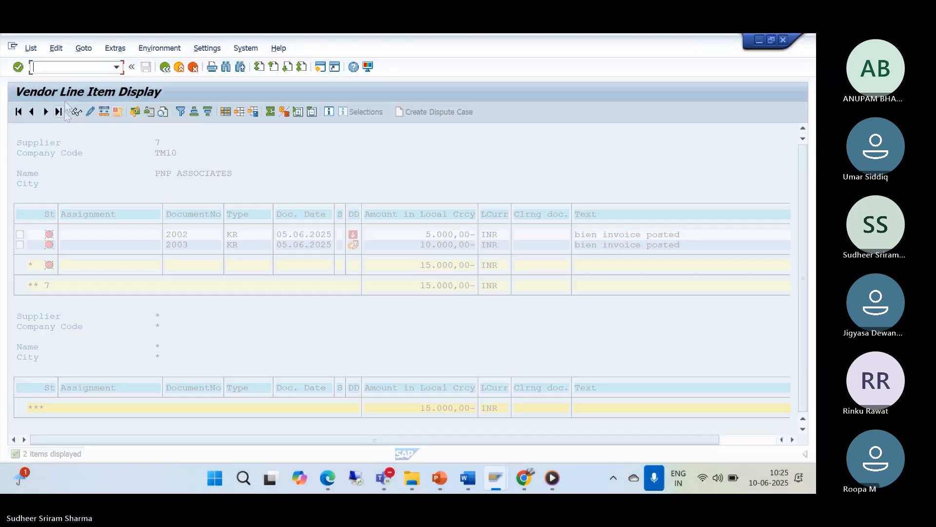
left_click(404, 46)
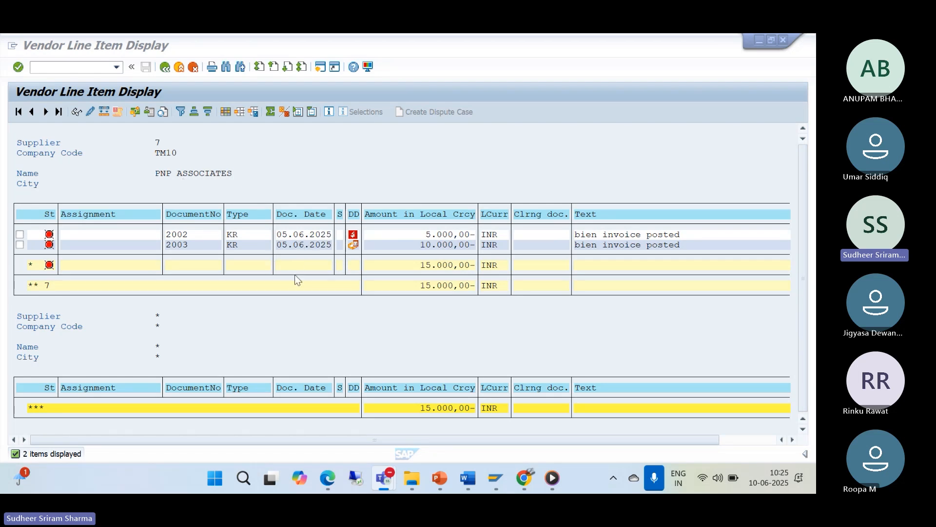
left_click(321, 70)
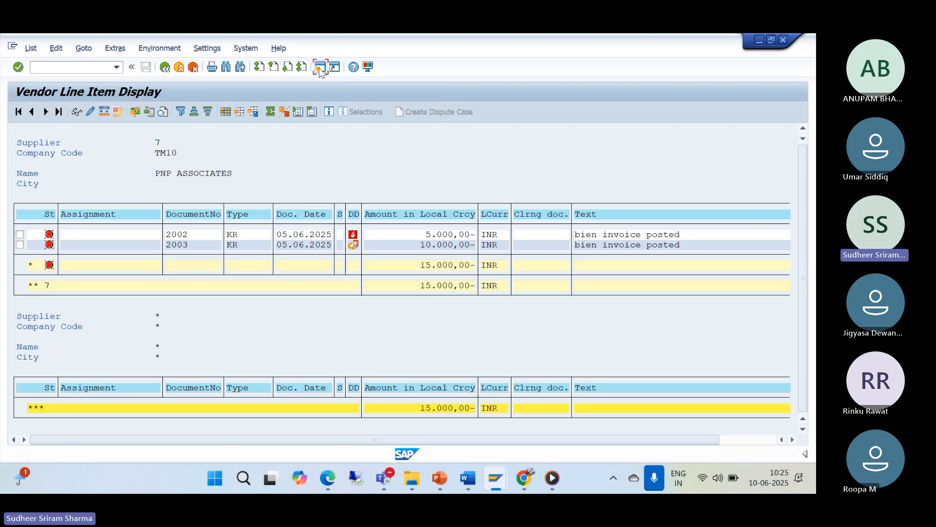
left_click(319, 70)
type("/NF110")
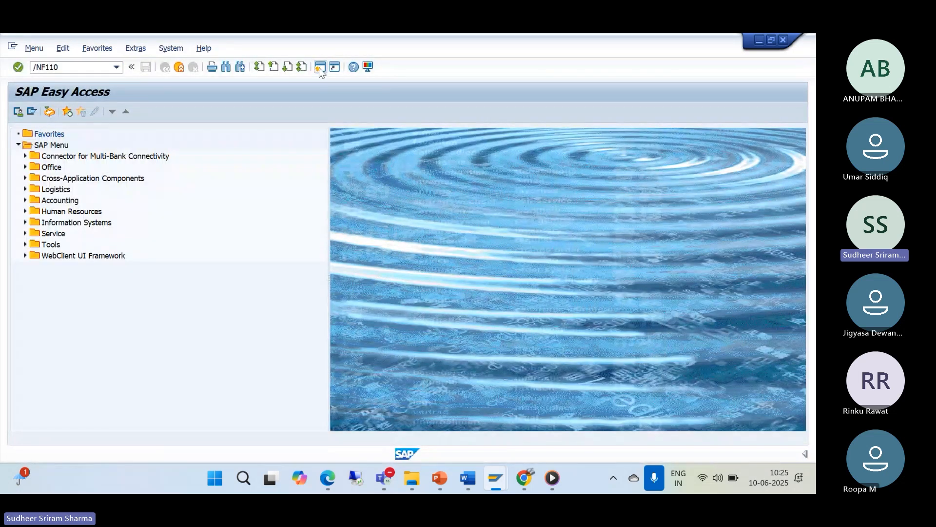
key("Return")
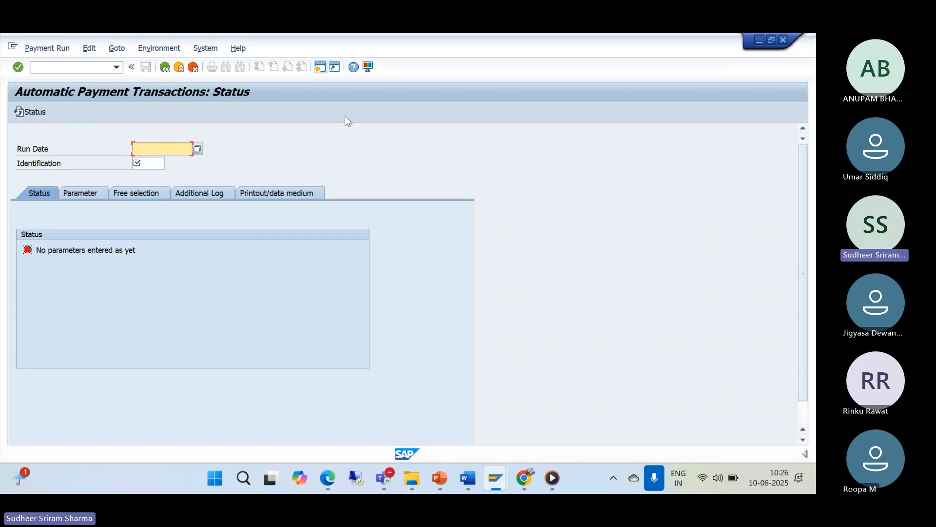
Step: Enter run date 10.06.2025 and identification TM10 for the payment run
type("10.06.2025")
left_click(148, 165)
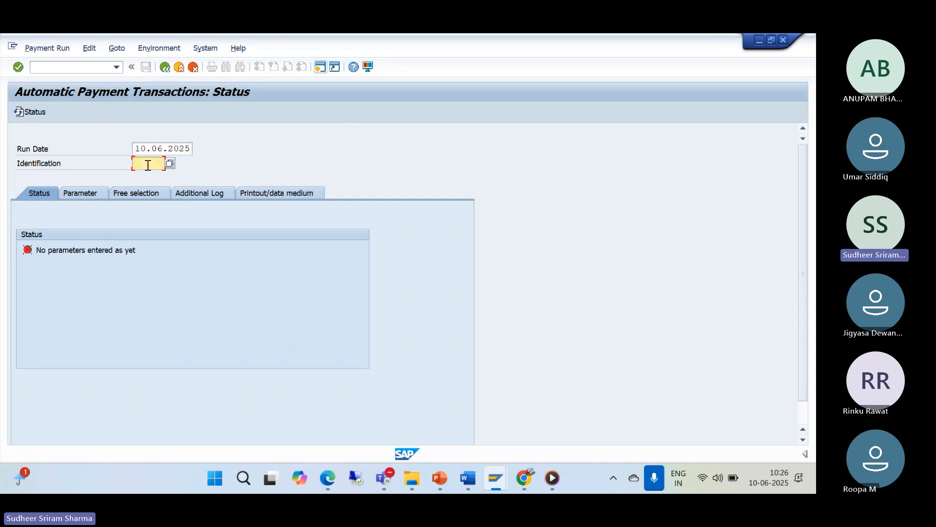
type("TM10")
type("0")
key("BackSpace")
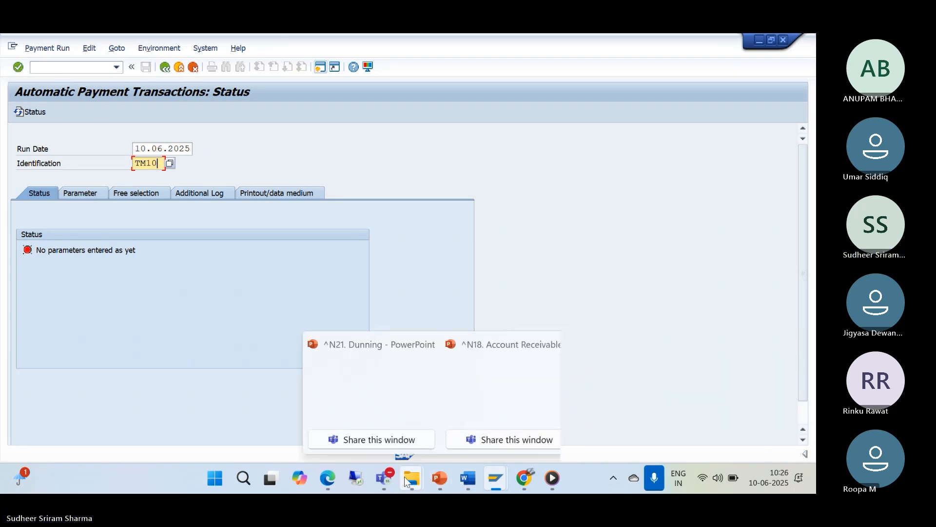
mouse_move(389, 477)
left_click(373, 419)
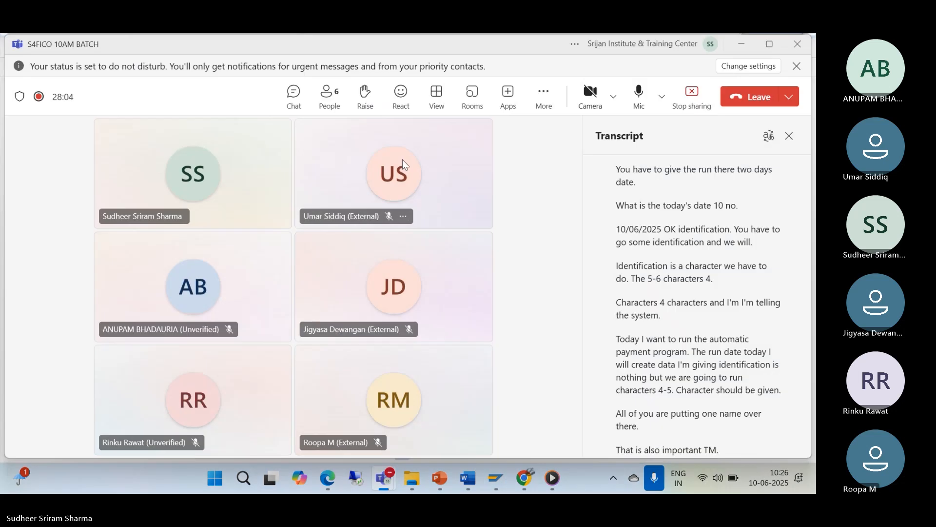
left_click(374, 285)
left_click(740, 46)
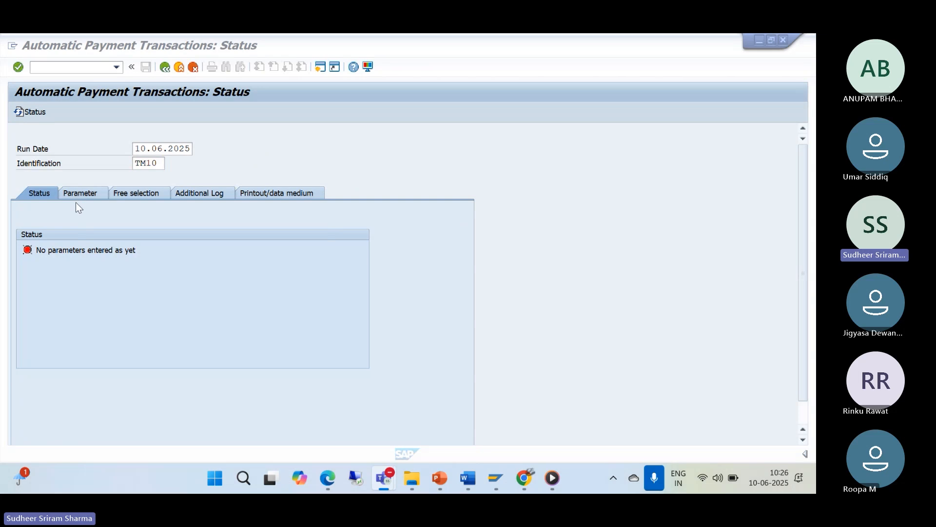
Step: In the payment run parameters, enter company code TM10, payment method T and next posting date 11.06.2025
left_click(74, 197)
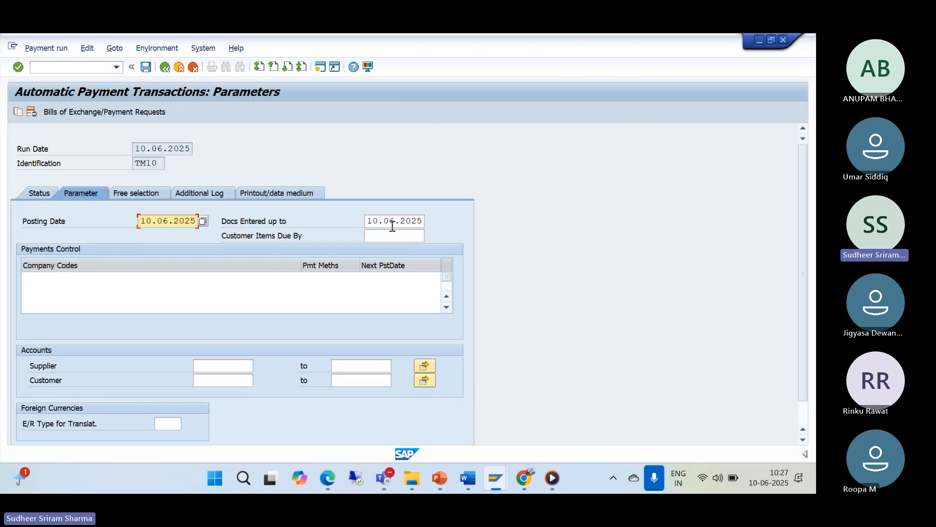
left_click(51, 279)
type("TM")
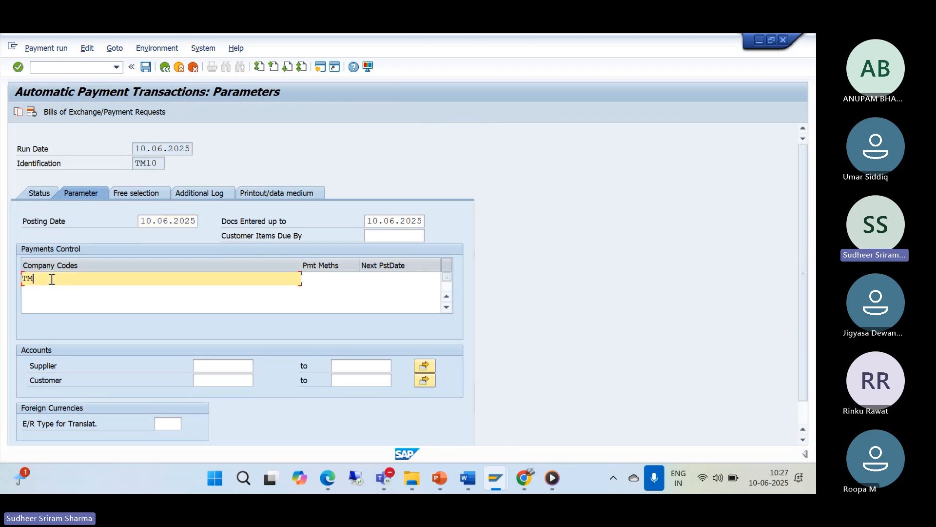
type("10")
left_click(318, 279)
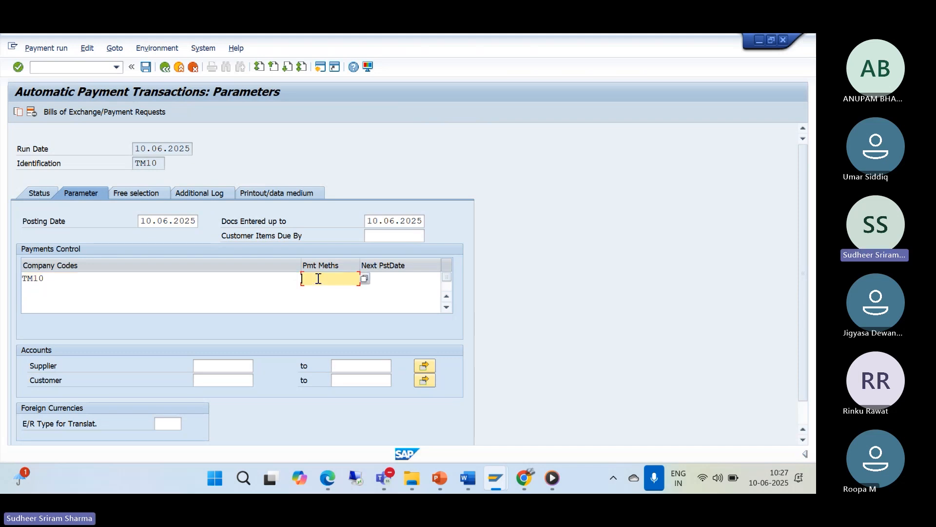
type("T")
left_click(389, 278)
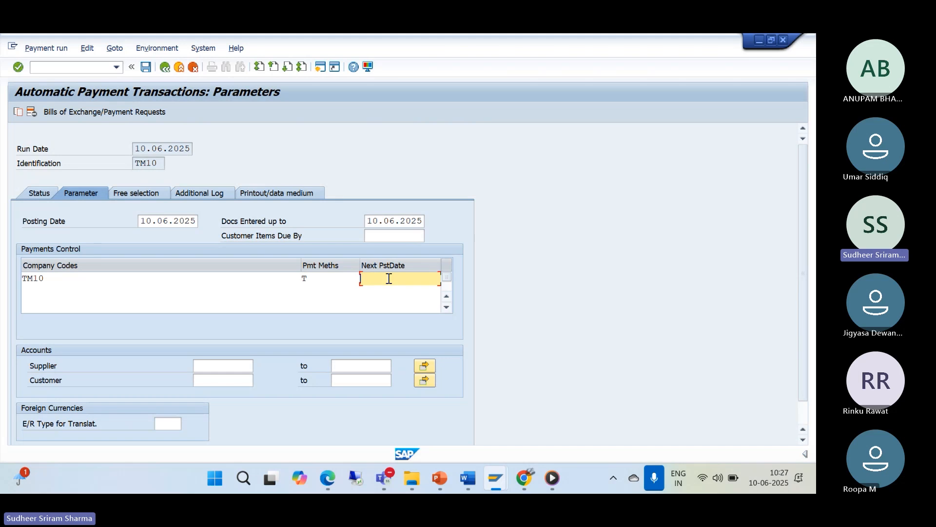
type("11")
type(".06.2025")
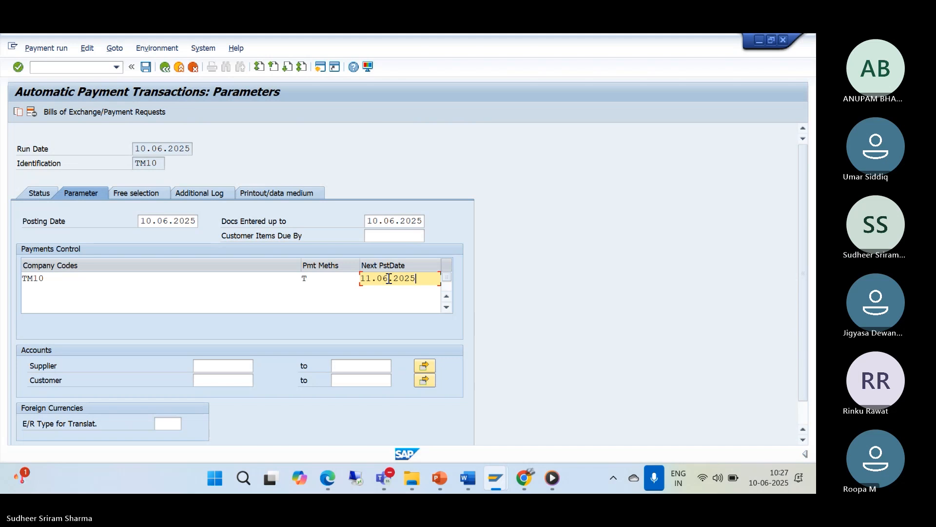
Step: Look up the supplier number of PNP ASSOCIATES in the vendor line item display and enter it as the supplier in the payment run parameters
left_click(219, 365)
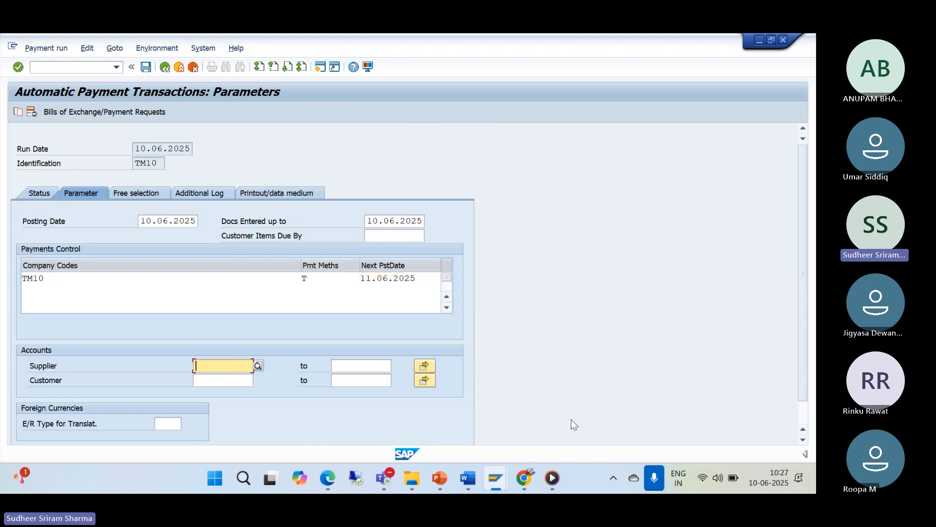
left_click(495, 478)
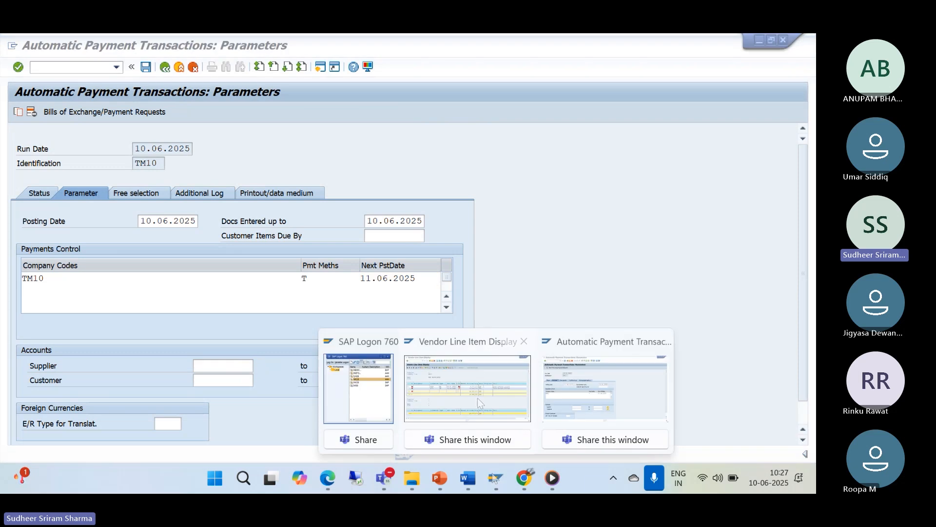
left_click(478, 398)
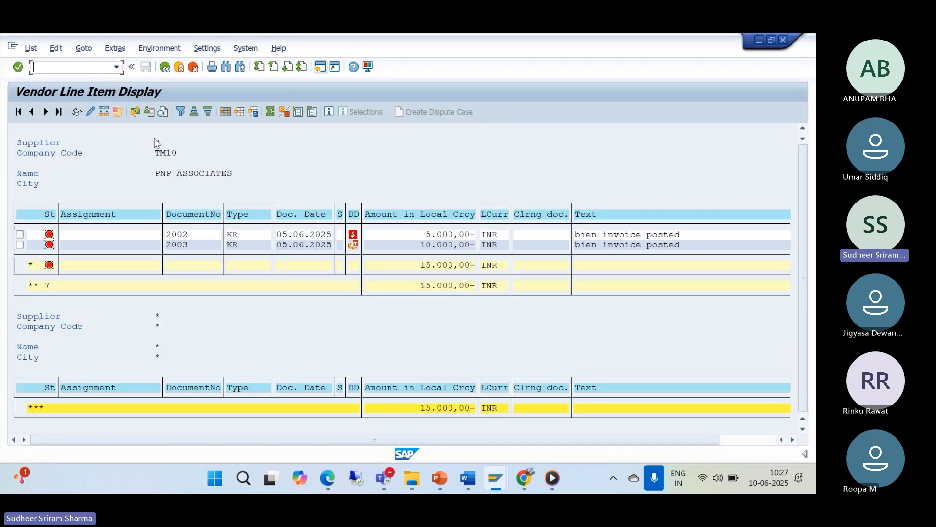
left_click(759, 40)
type("7")
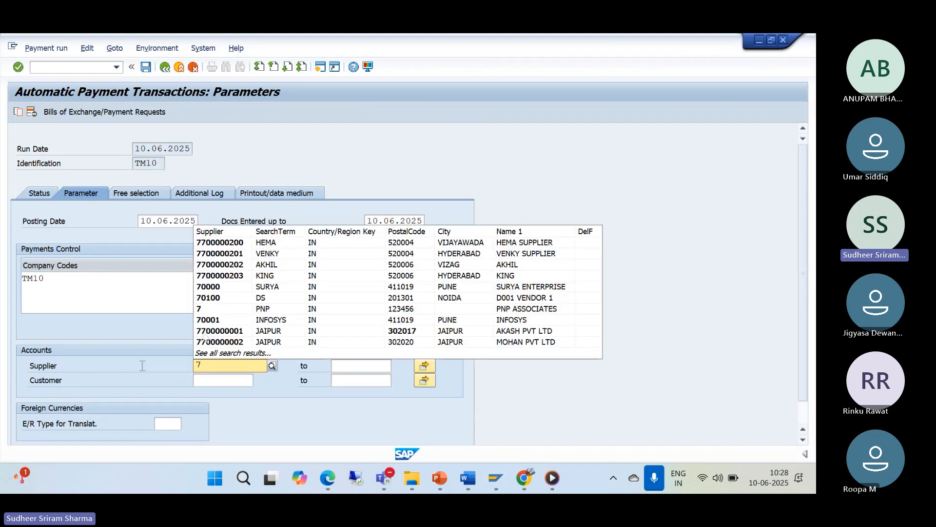
left_click(200, 308)
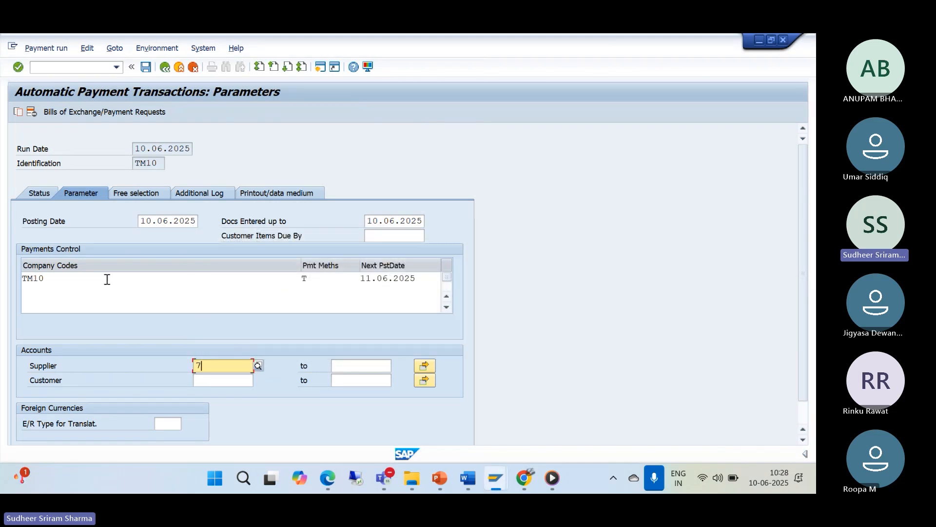
Step: Switch to the Automatic Payment Program guide in Word and read the instructions on filling the parameters and the additional log
left_click(467, 478)
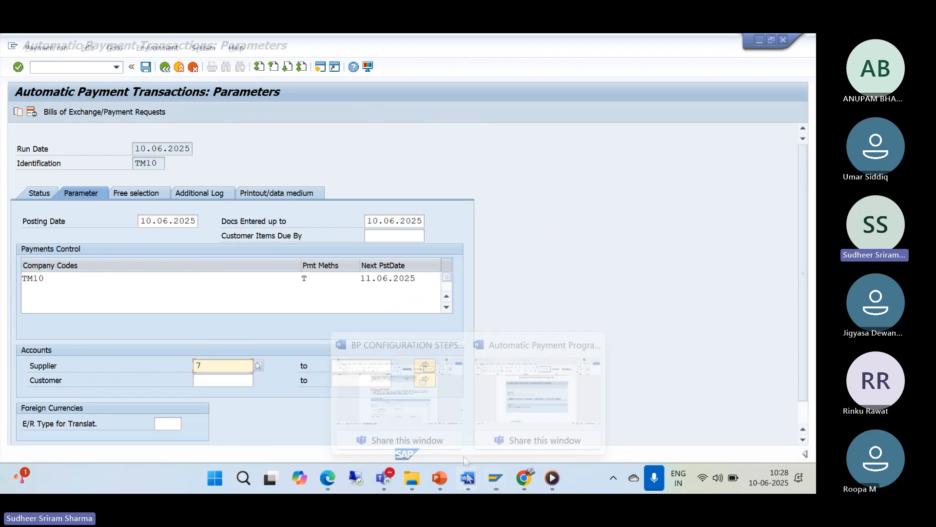
left_click(505, 399)
scroll(367, 314, "down", 1)
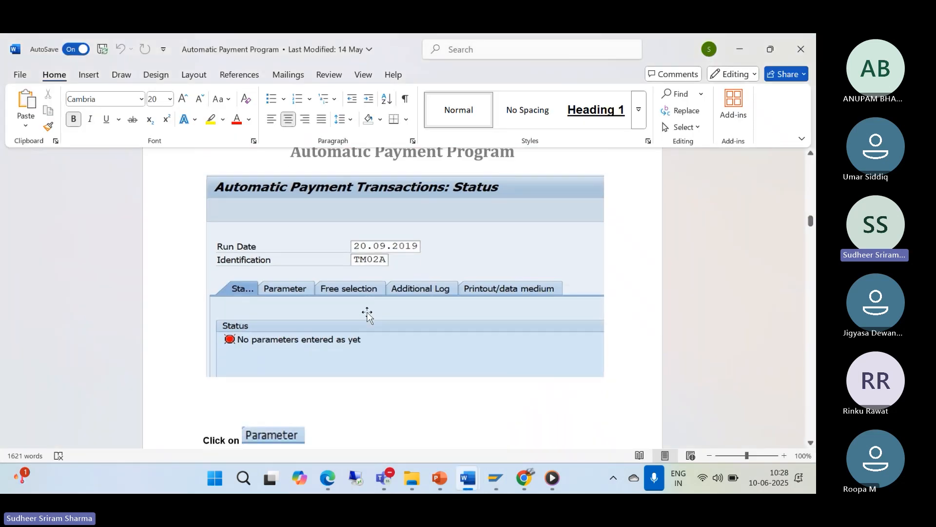
scroll(367, 315, "down", 7)
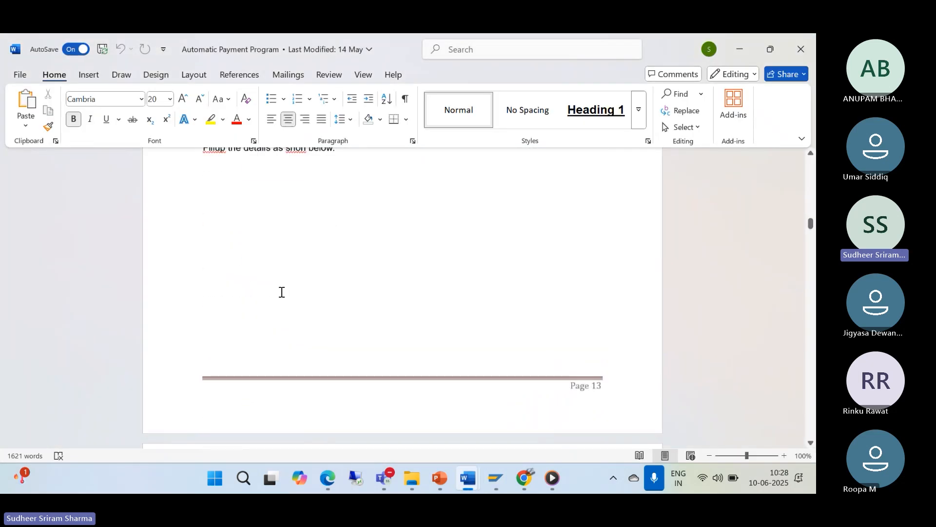
scroll(282, 291, "down", 9)
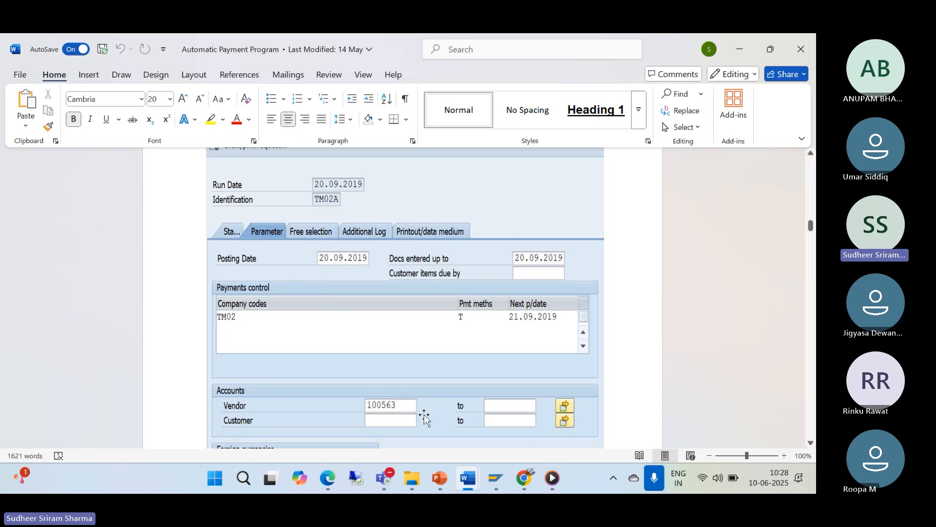
scroll(387, 391, "down", 3)
scroll(405, 292, "down", 6)
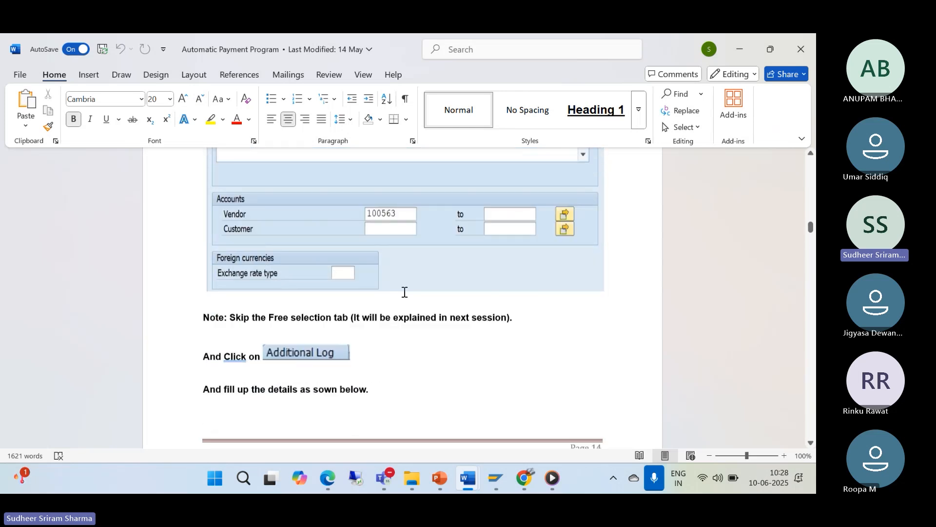
scroll(298, 312, "up", 2)
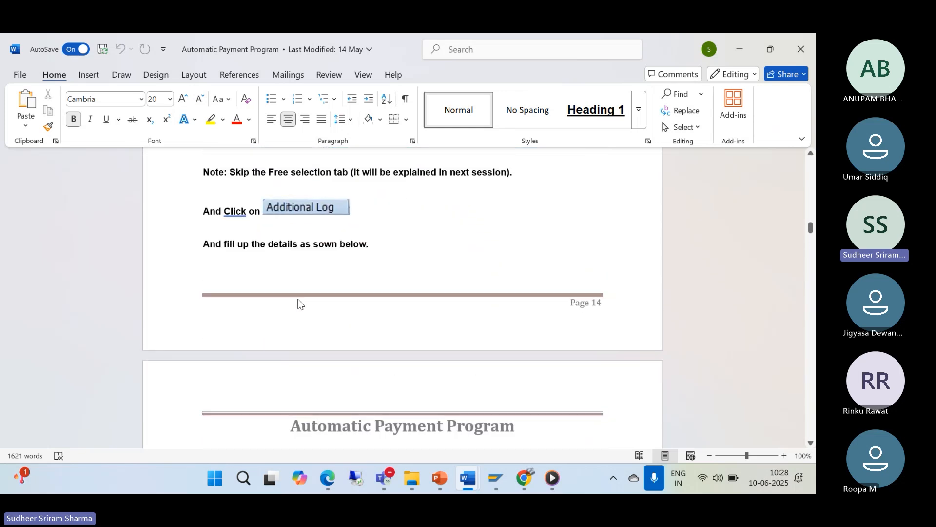
scroll(298, 249, "down", 1)
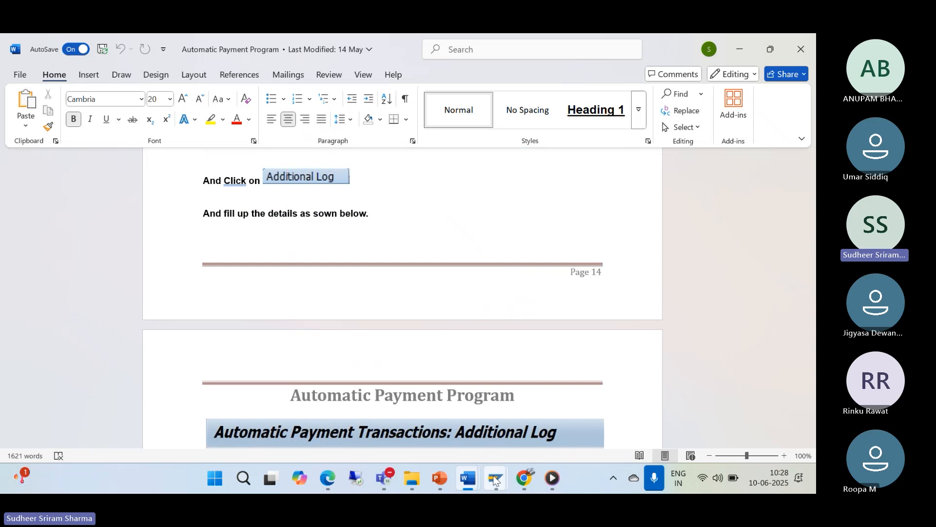
Step: Switch back to SAP and enable Due Date Check, Payment Method Selection in All Cases and Line Items of the Payment Documents in the additional log
mouse_move(497, 480)
mouse_move(487, 420)
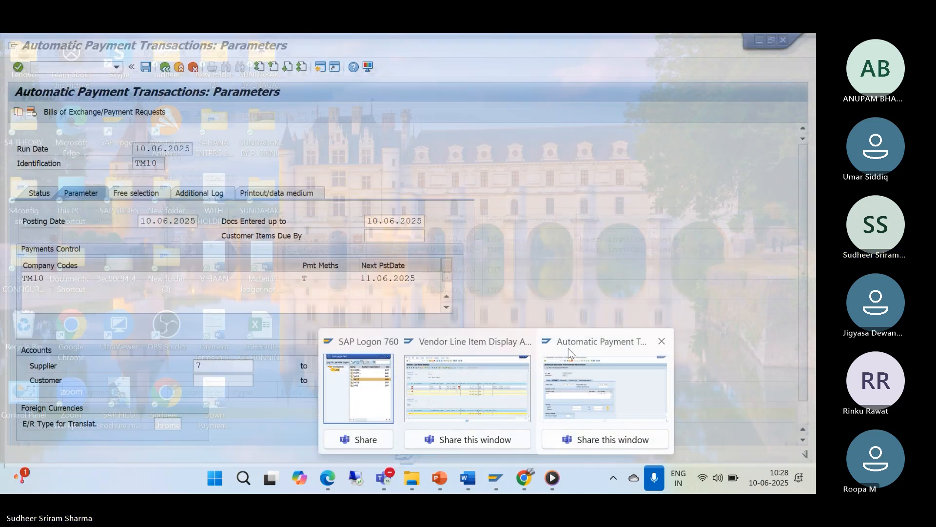
left_click(567, 358)
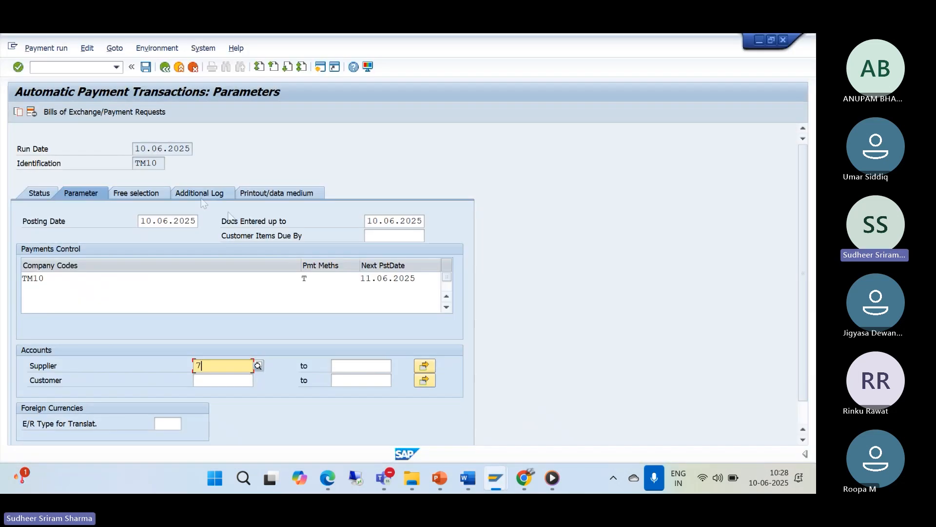
left_click(198, 195)
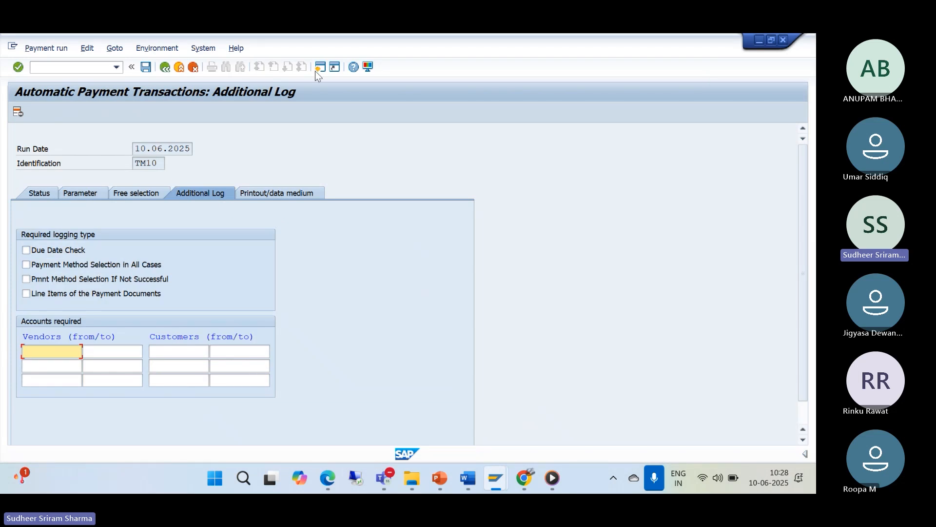
left_click(25, 251)
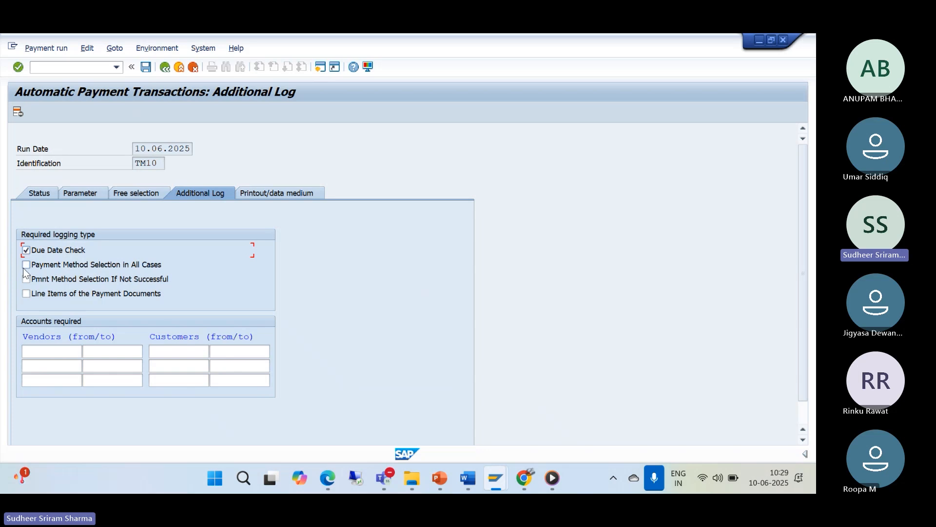
left_click(26, 294)
Step: Enter the supplier number of PNP ASSOCIATES as both ends of the vendor range for the additional log and save the run details
left_click(33, 348)
type("7")
left_click(117, 353)
type("7")
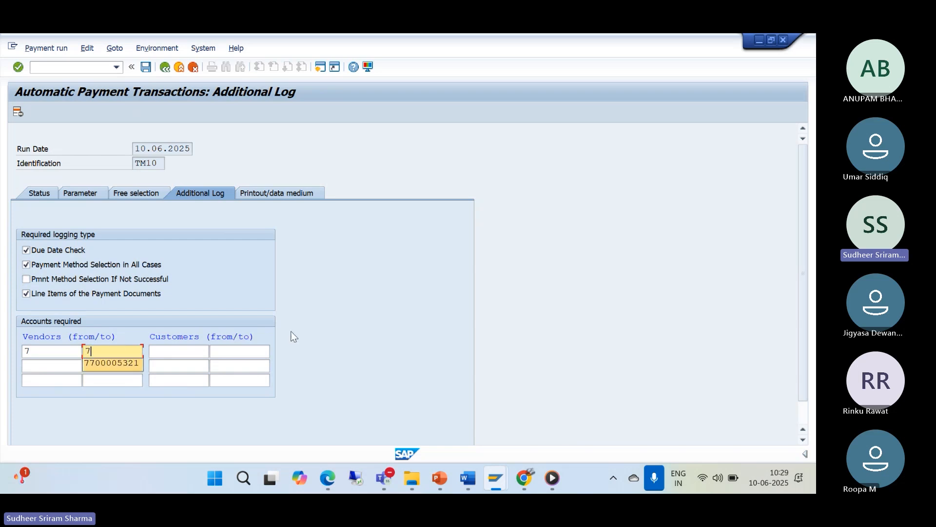
left_click(400, 306)
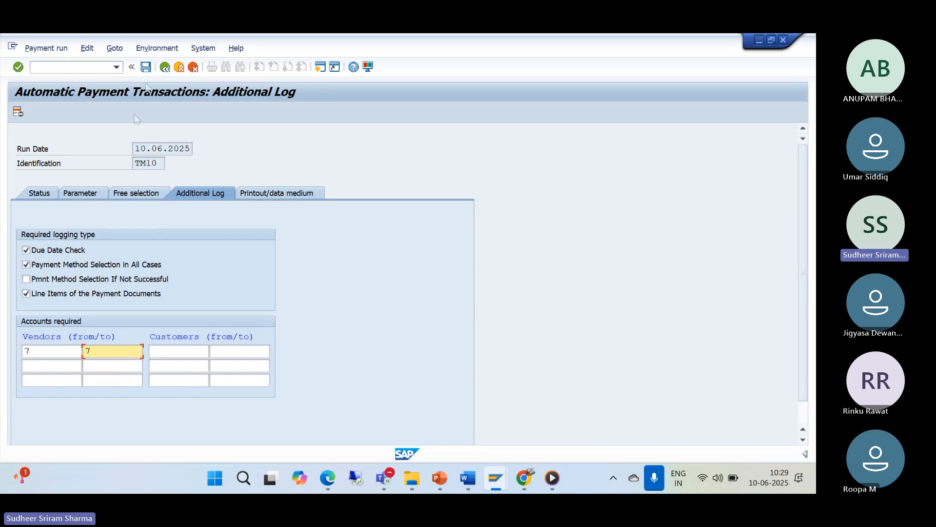
left_click(145, 67)
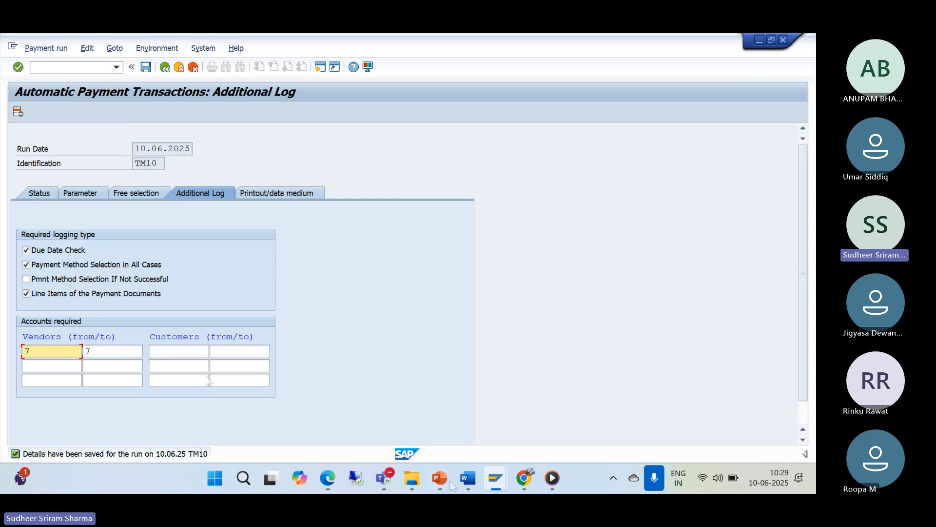
Step: Read the Word guide's instructions after saving the parameters, and return to SAP to display the payment run's status
left_click(467, 478)
left_click(485, 392)
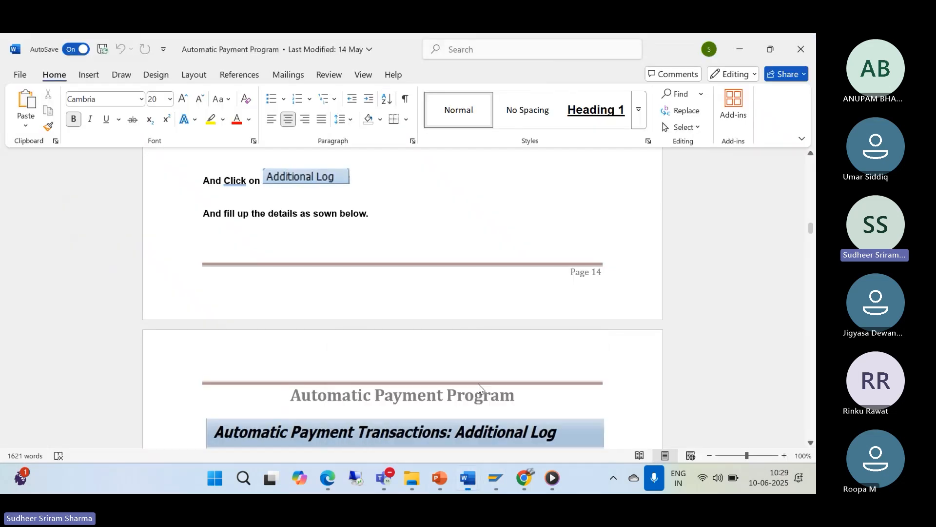
scroll(370, 337, "down", 5)
scroll(362, 335, "down", 8)
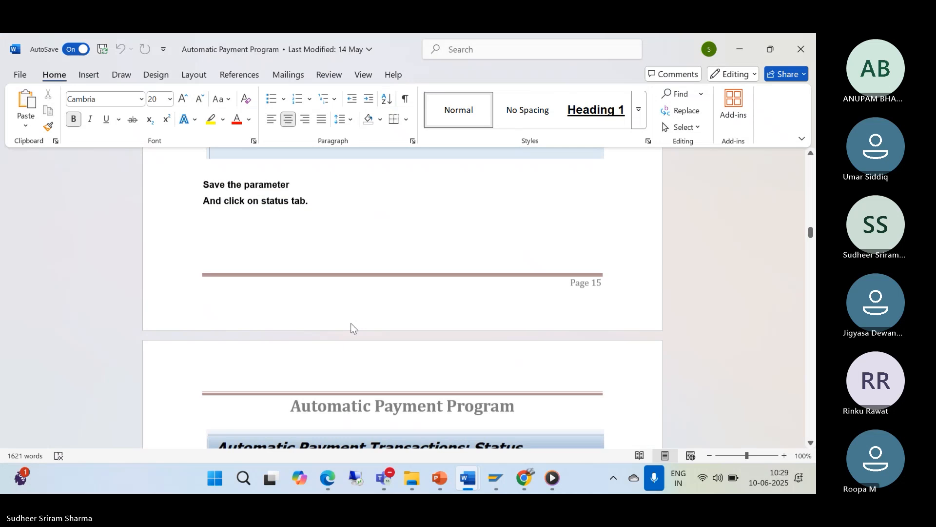
scroll(352, 330, "down", 6)
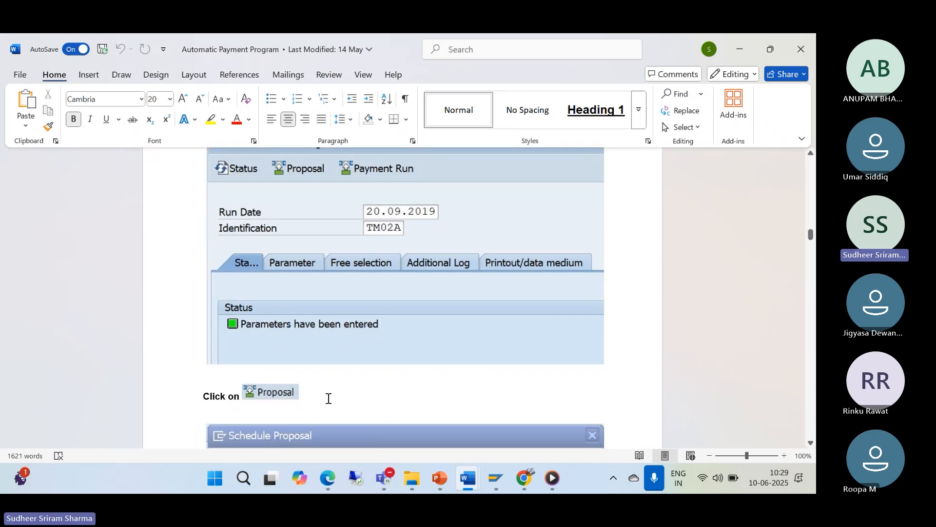
left_click(496, 478)
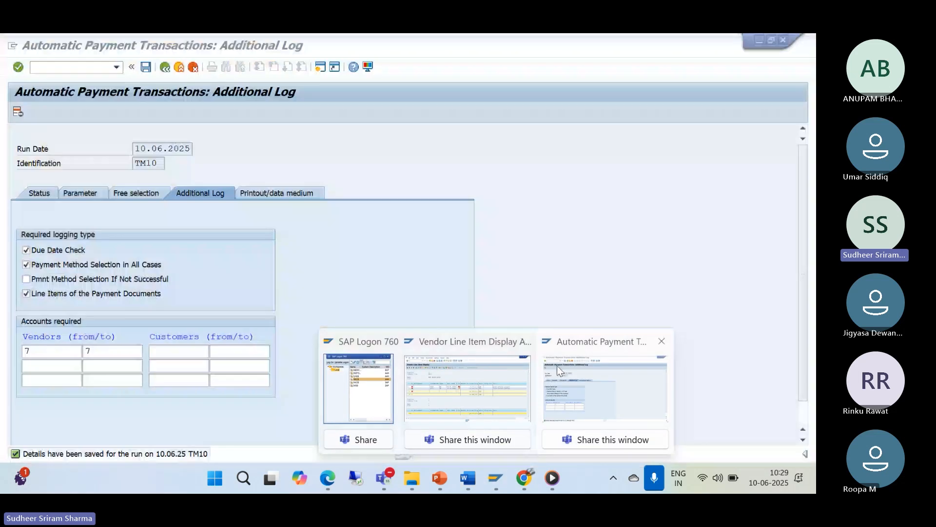
left_click(557, 364)
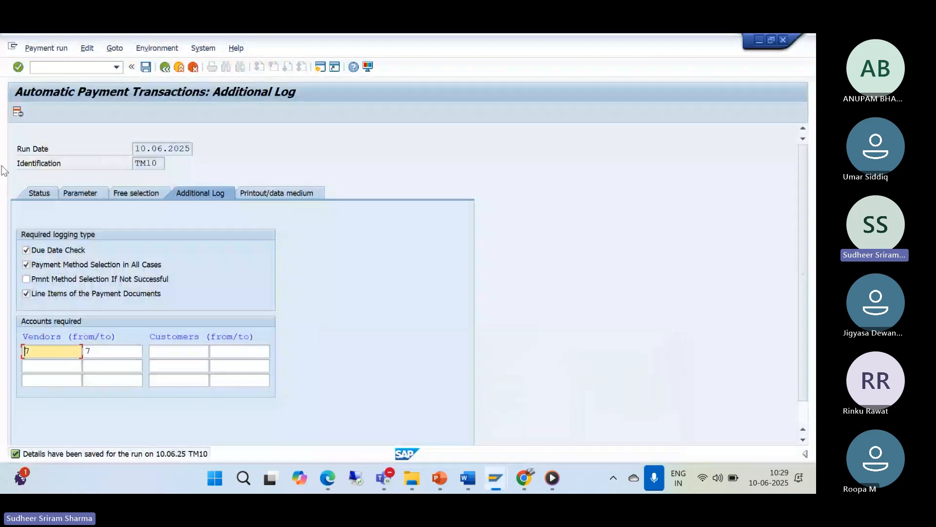
left_click(40, 194)
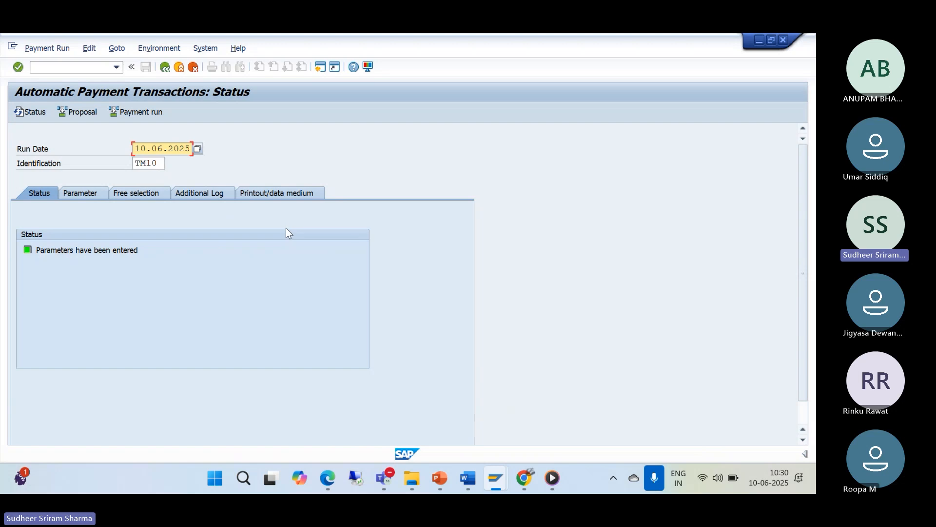
Step: Check the proposal step in the Word guide, schedule the payment proposal in SAP to start immediately, and refresh the run status
mouse_move(468, 478)
left_click(497, 400)
scroll(352, 326, "down", 5)
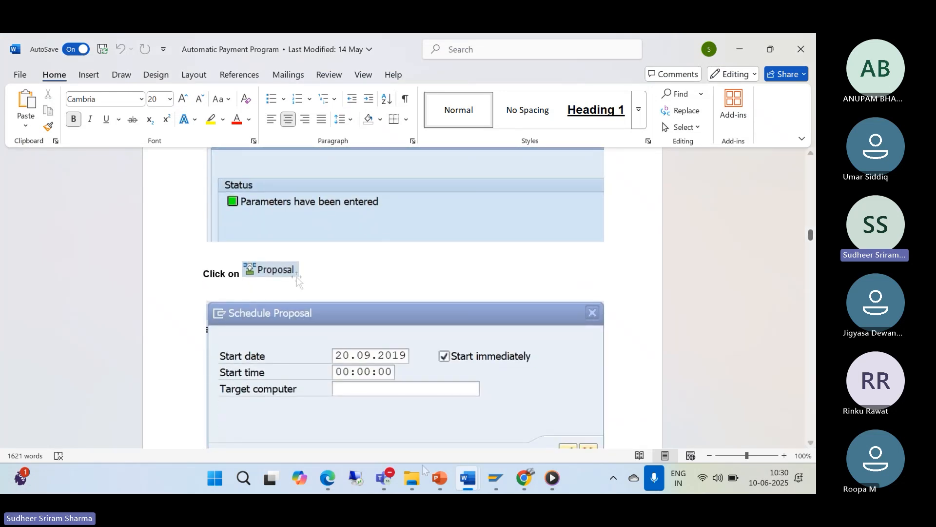
left_click(496, 478)
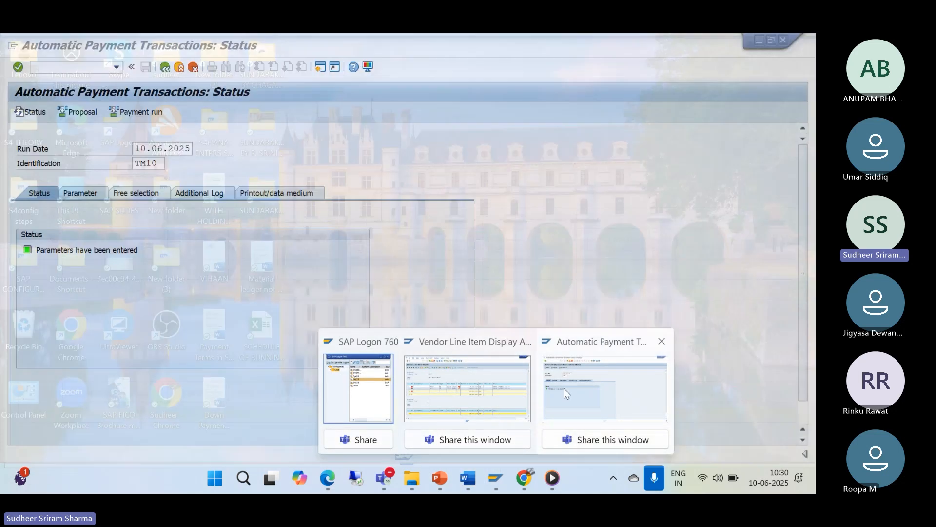
left_click(568, 387)
left_click(66, 112)
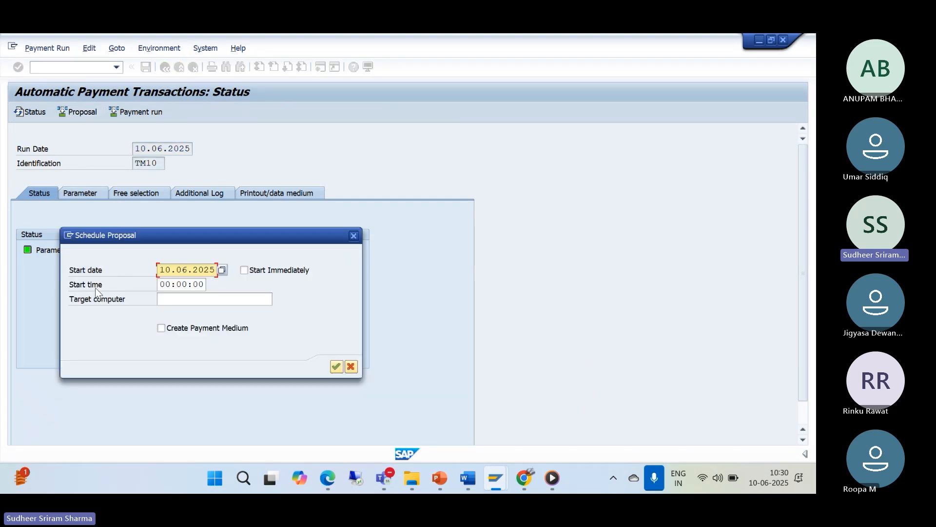
left_click(245, 270)
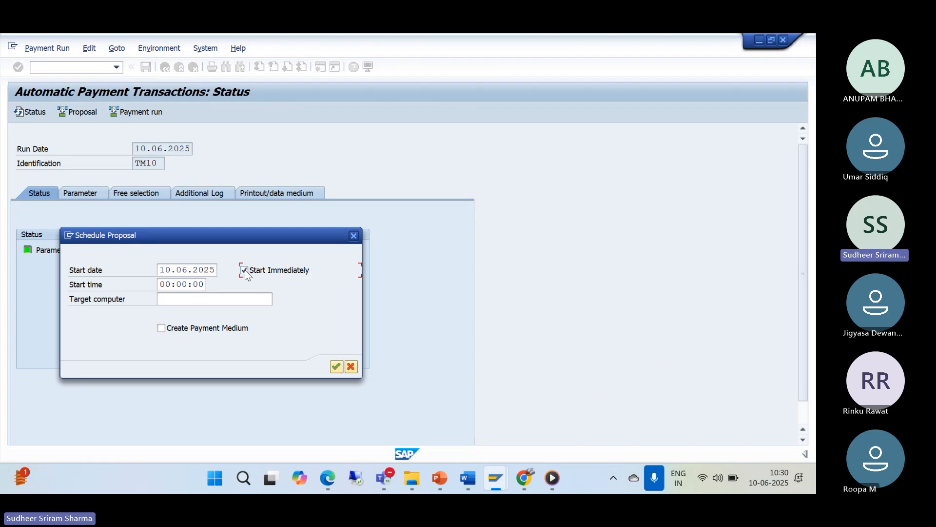
left_click(336, 366)
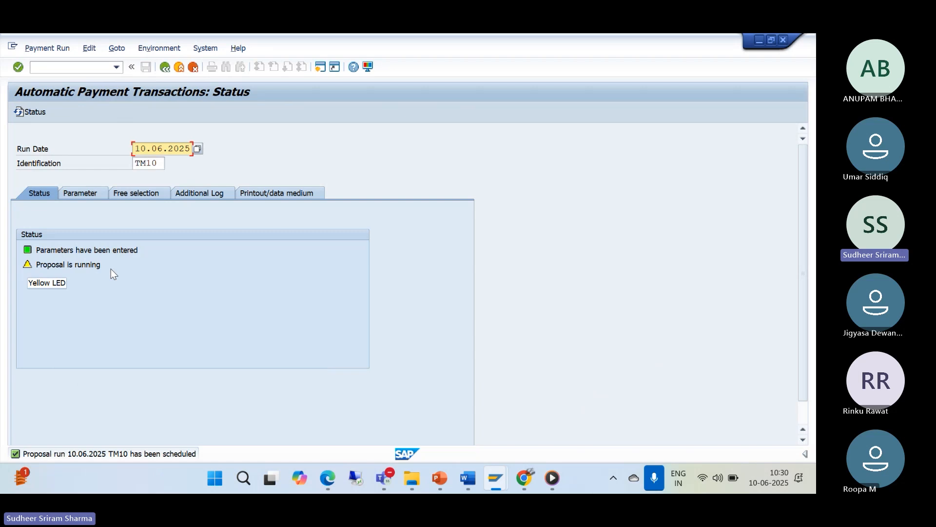
key("Return")
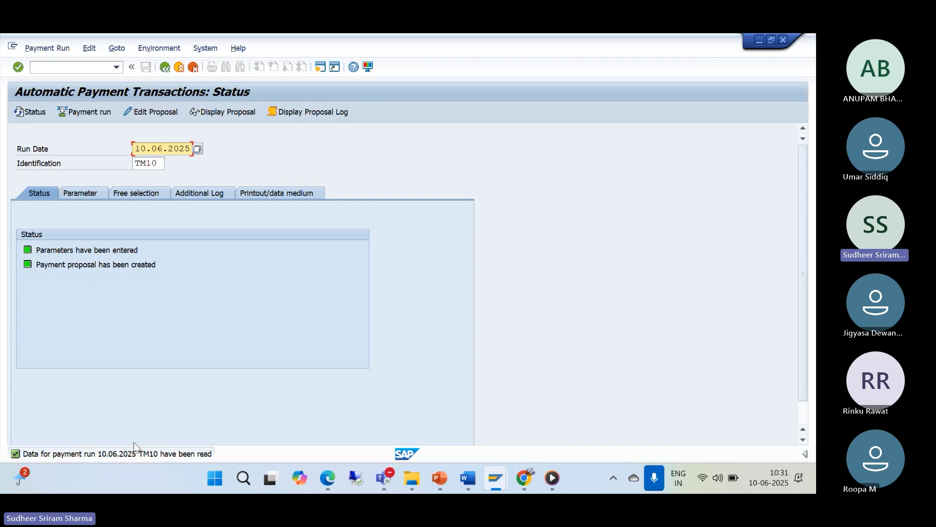
Step: Display the payment proposal log and compare its messages with the open items of PNP ASSOCIATES in the vendor line item display
left_click(309, 113)
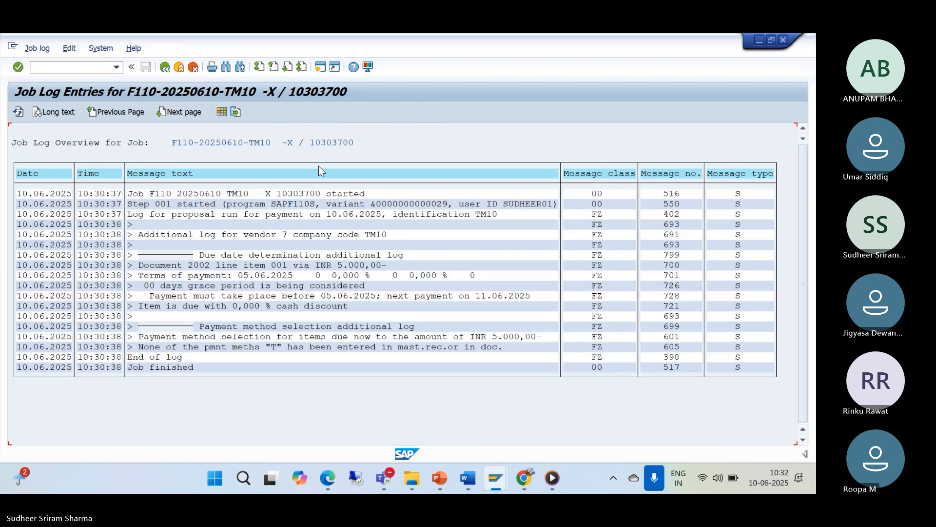
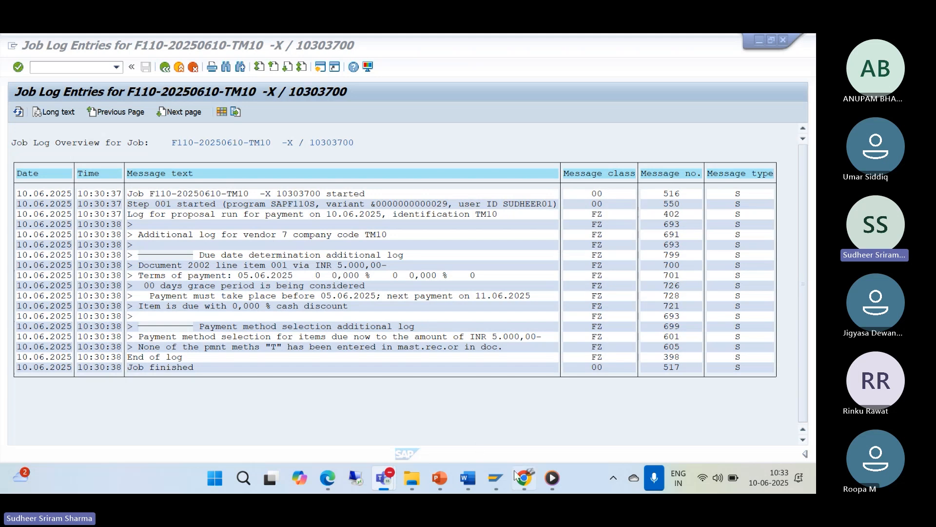
mouse_move(500, 472)
left_click(470, 403)
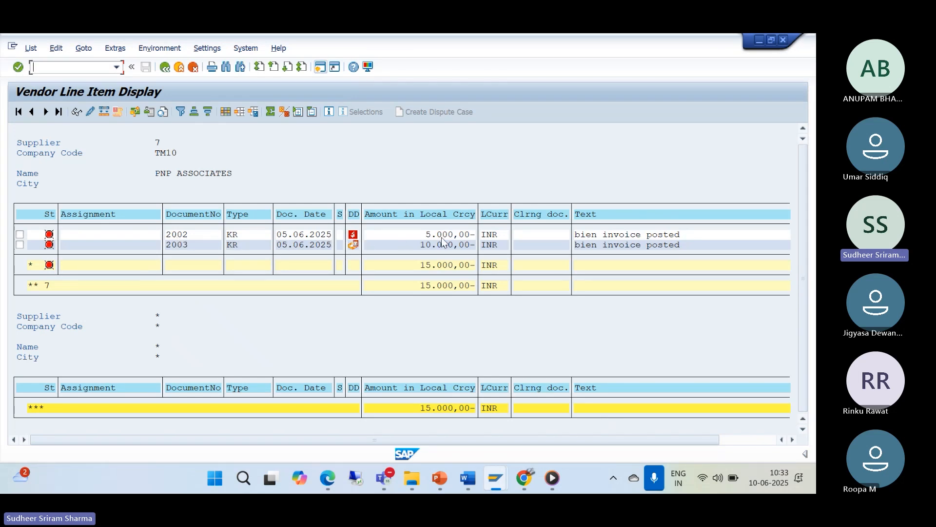
mouse_move(495, 478)
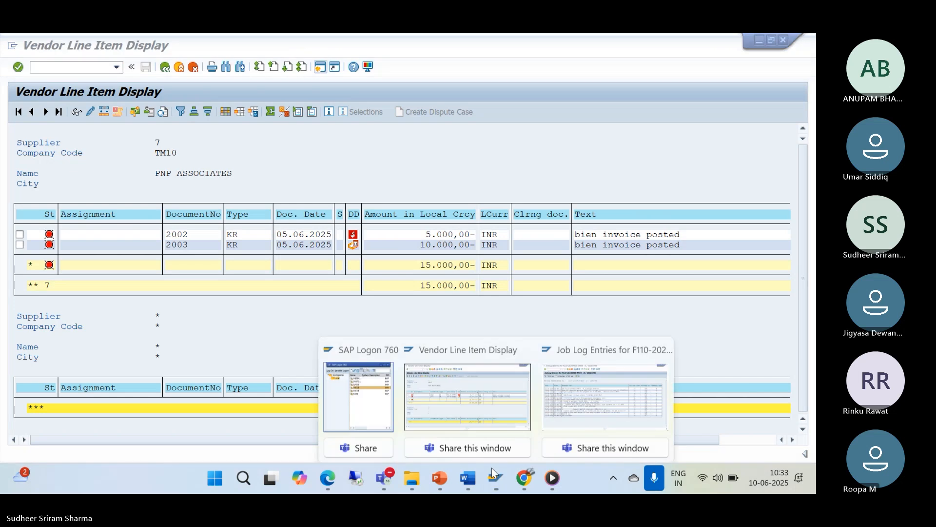
left_click(584, 351)
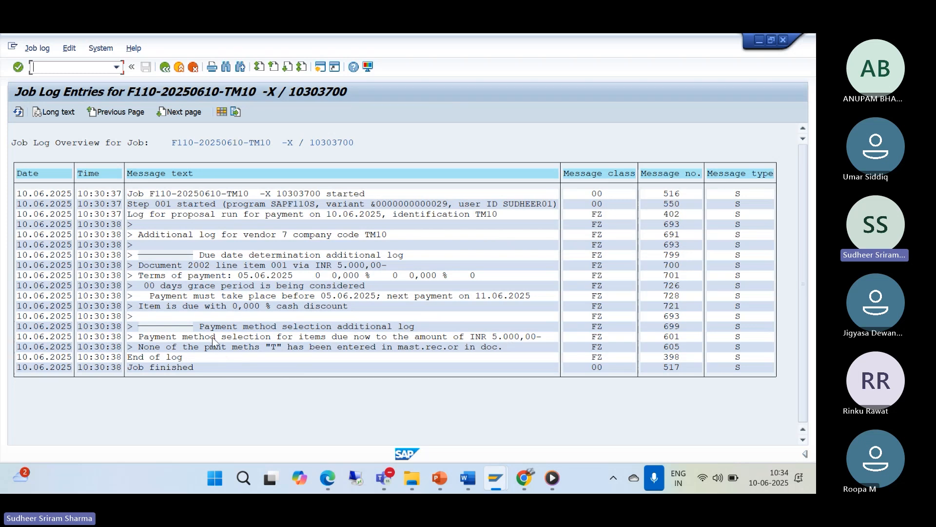
Step: Check the due status of the 5.000,00 INR invoice in the vendor line items, and return to the job log
mouse_move(495, 479)
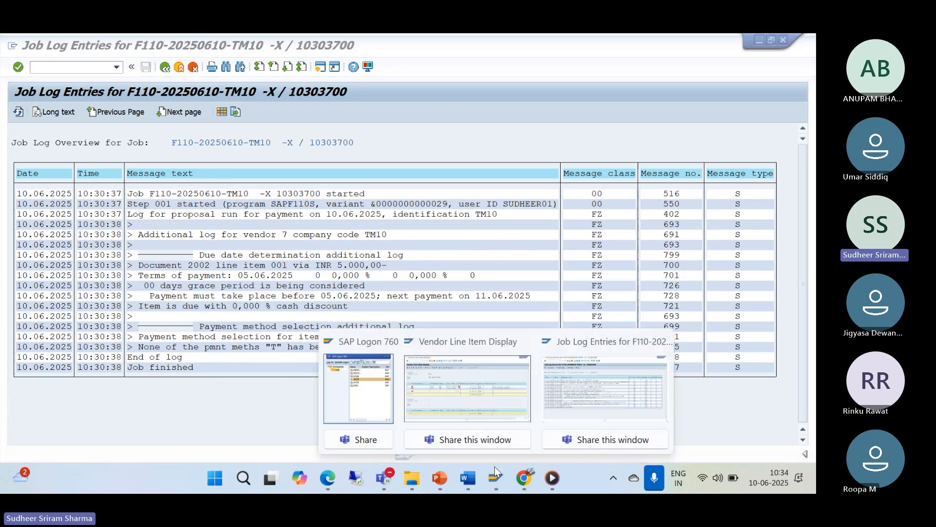
left_click(472, 403)
mouse_move(355, 237)
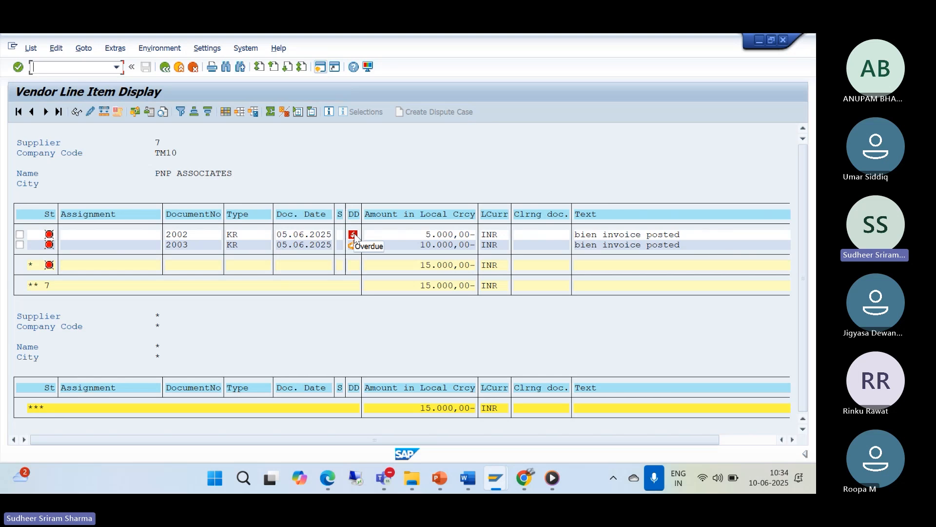
left_click(495, 478)
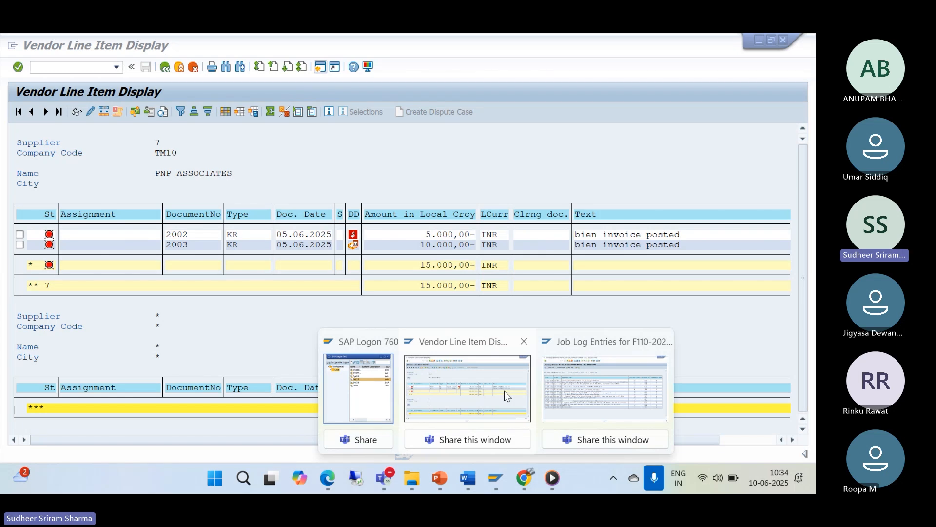
left_click(589, 405)
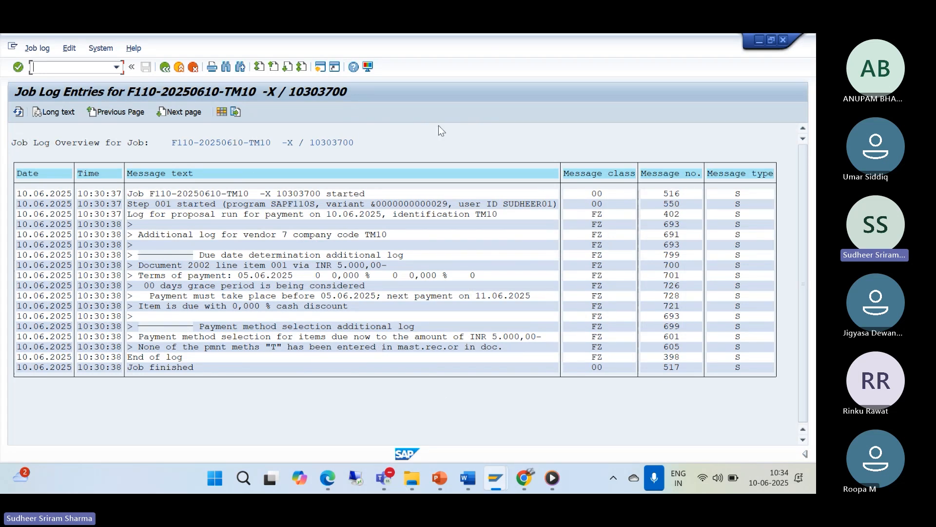
Step: Leave the job log and delete the existing payment proposal of run TM10 dated 10.06.2025
left_click(165, 68)
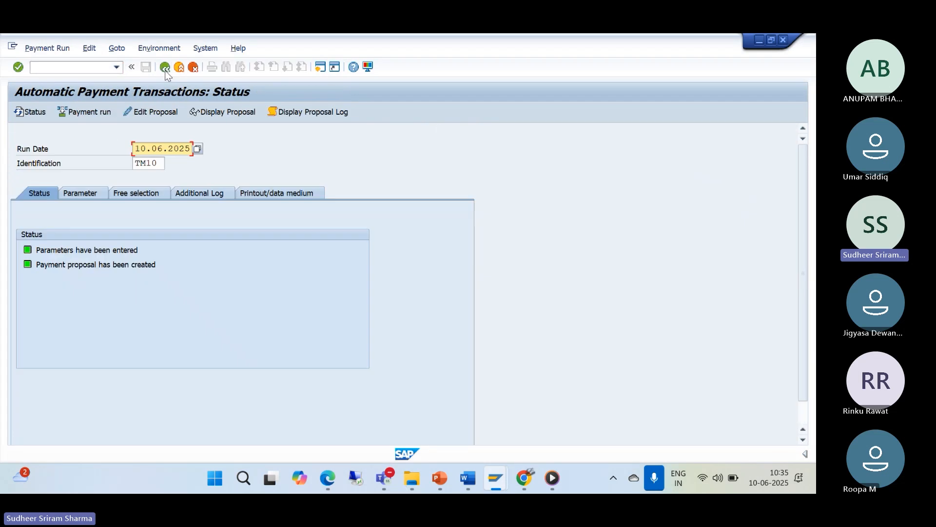
left_click(95, 51)
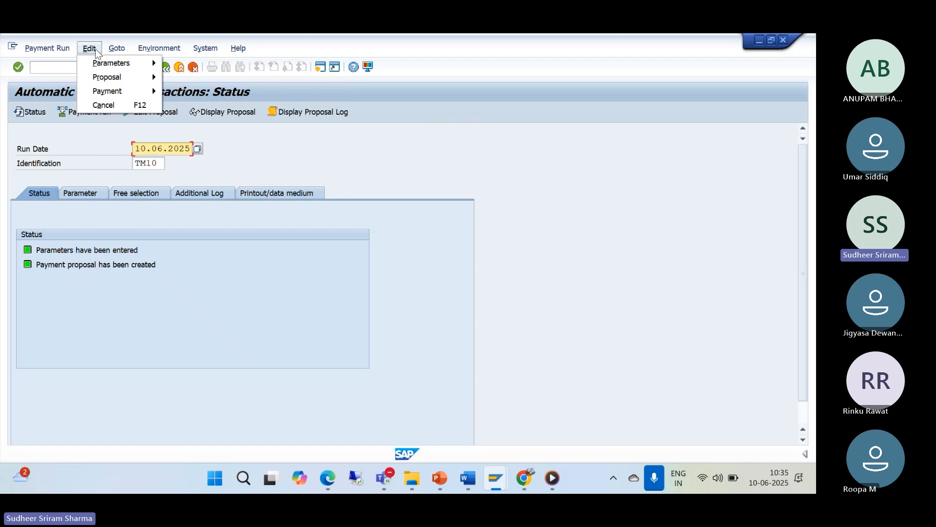
mouse_move(105, 77)
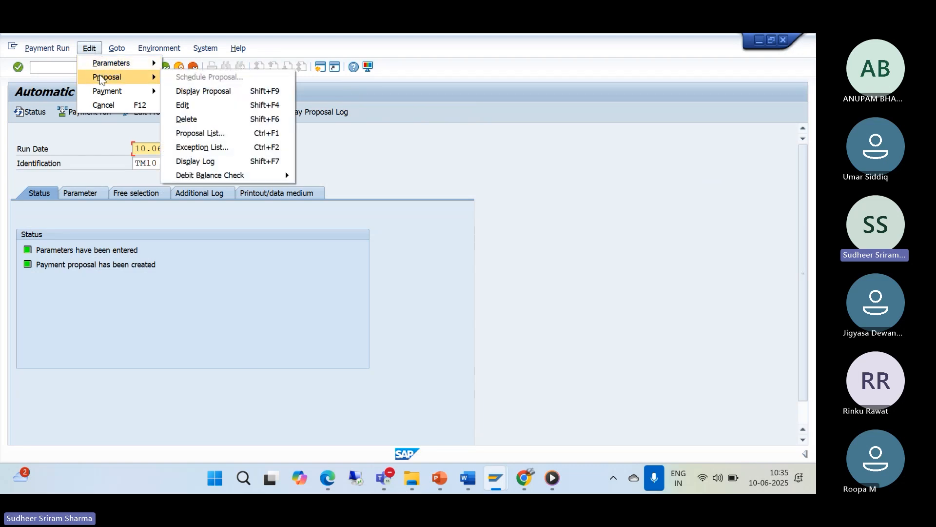
left_click(197, 119)
left_click(209, 271)
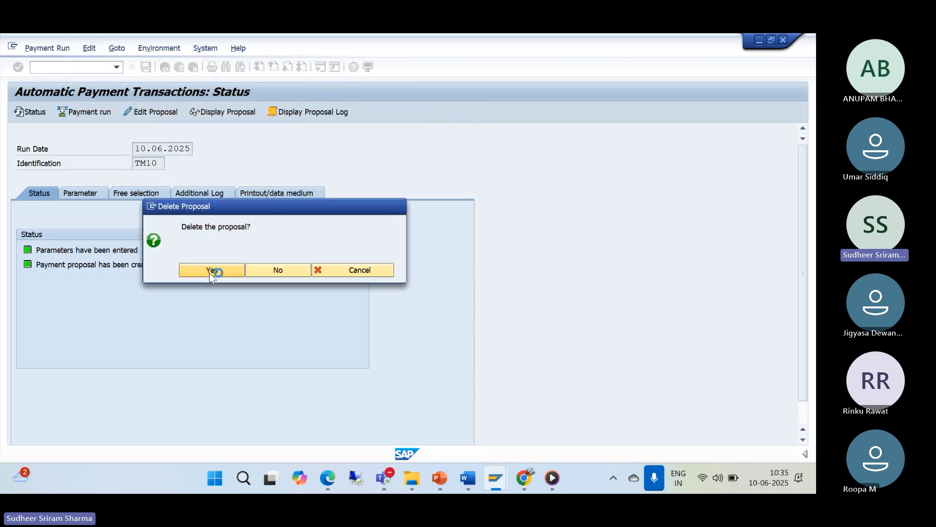
Step: Open a new SAP session from the payment run and start vendor invoice entry with transaction FB60
mouse_move(495, 472)
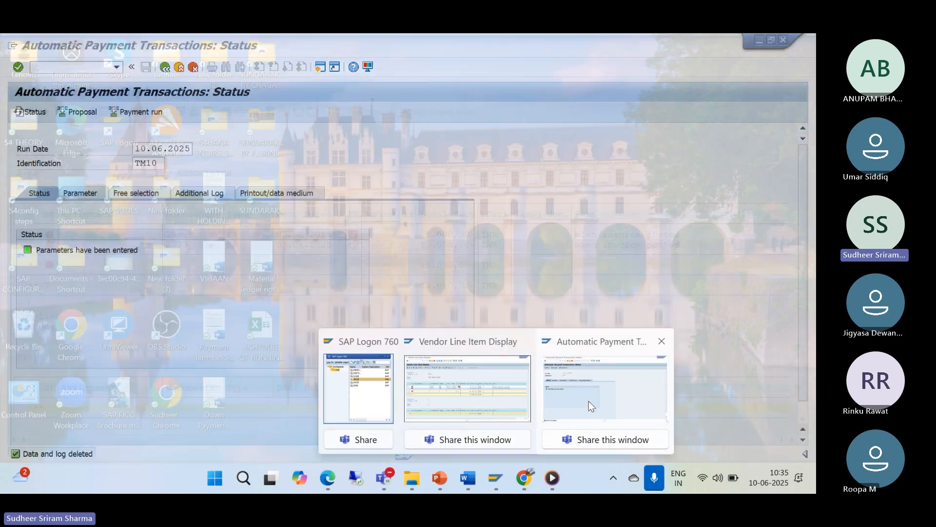
left_click(589, 401)
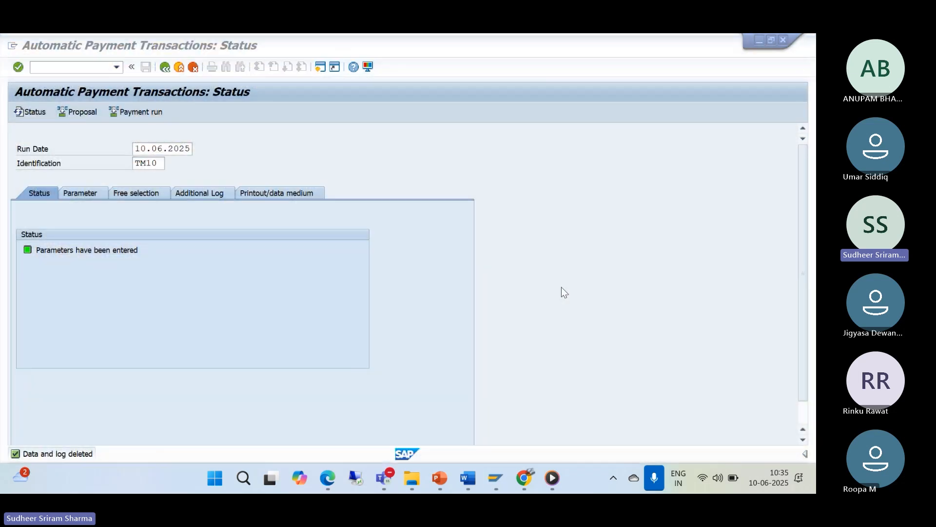
left_click(320, 67)
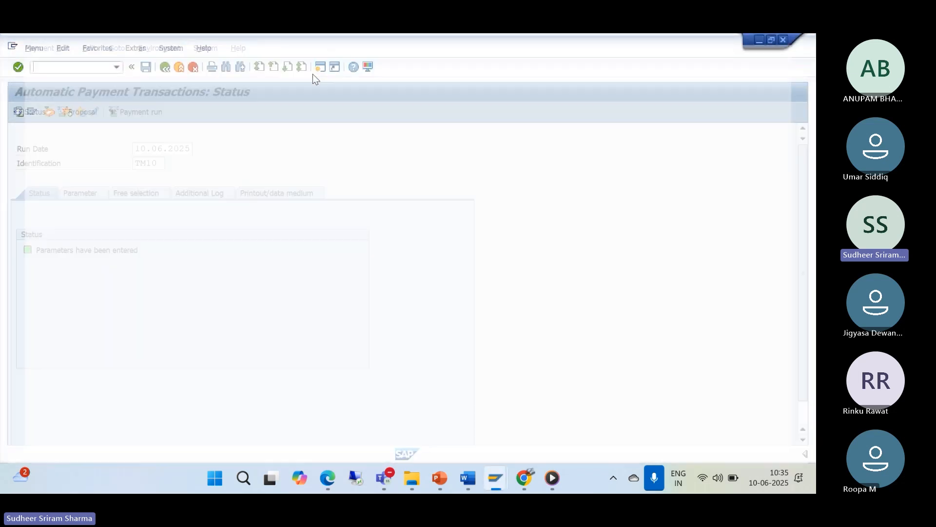
type("/NFB6")
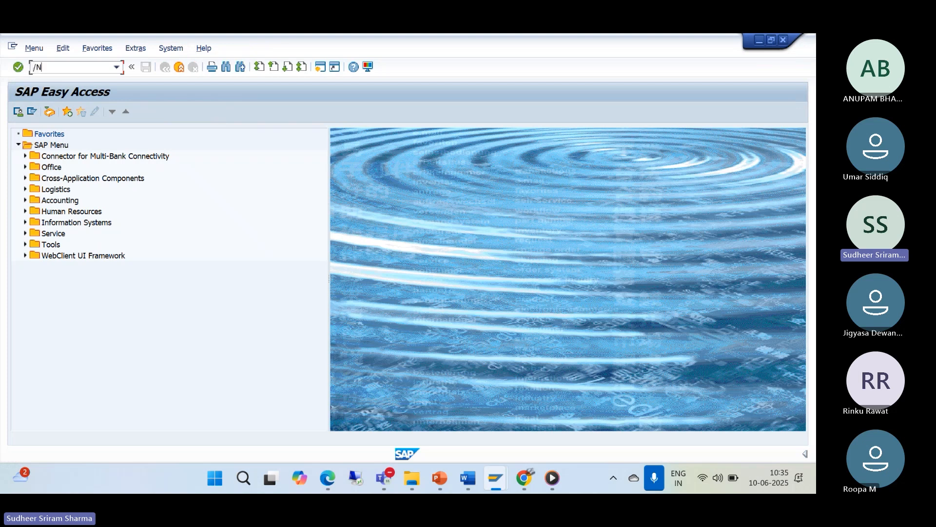
type("0")
key("Return")
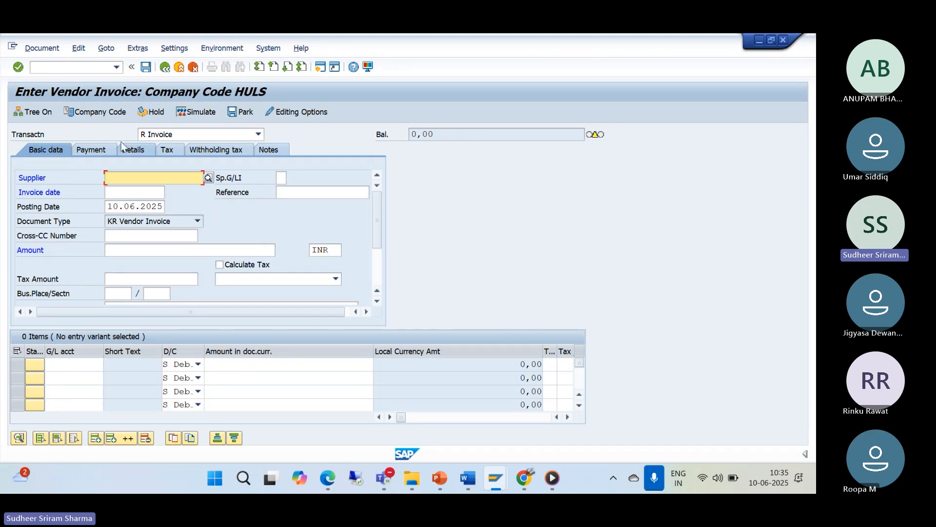
Step: Set the company code for the vendor invoice to TM10
left_click(94, 113)
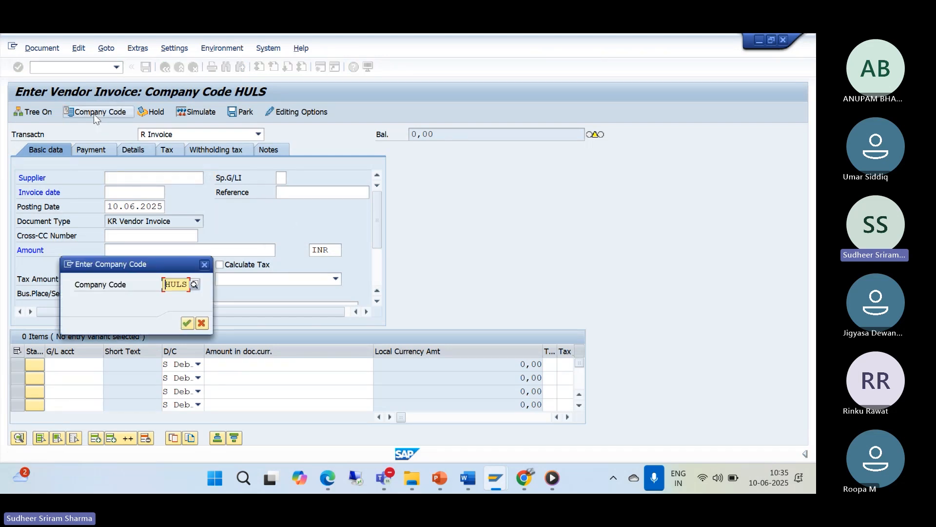
key("Delete")
key("Delete")
key("Delete")
key("Delete")
type("TM10")
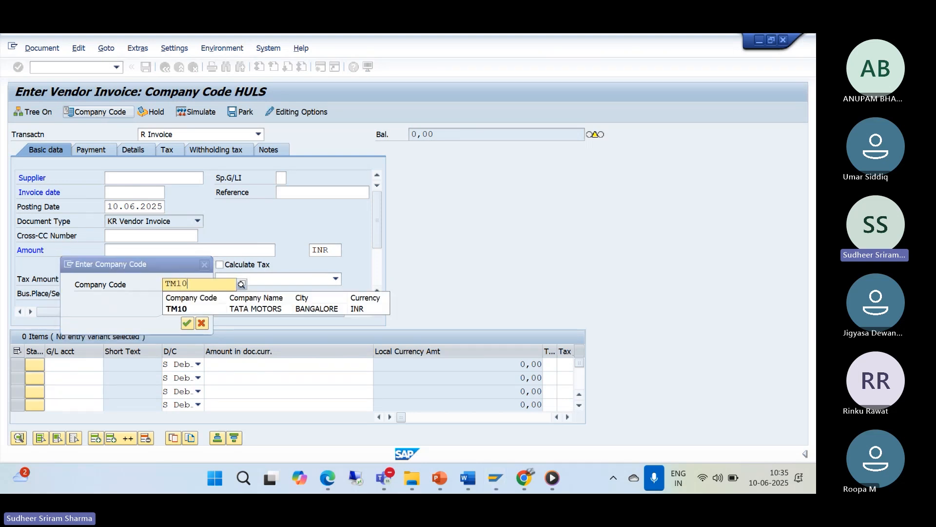
left_click(175, 314)
left_click(183, 325)
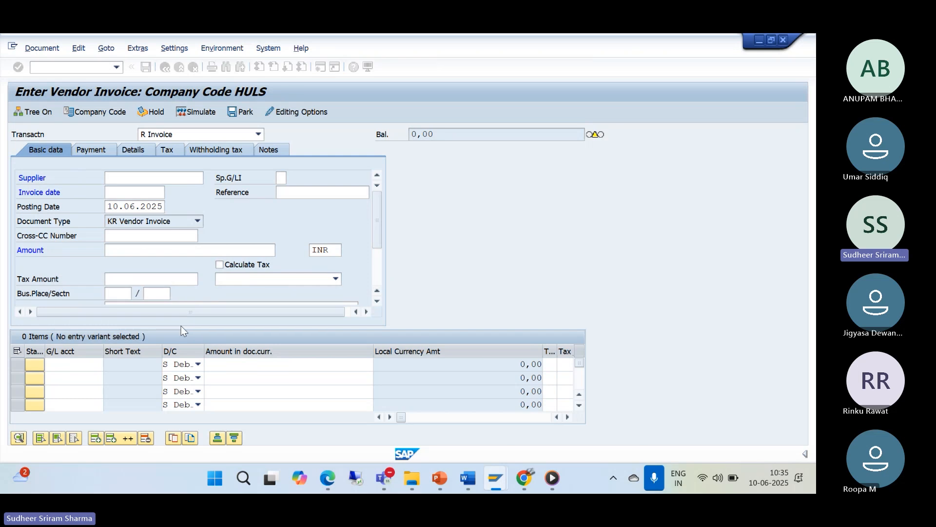
Step: Choose PNP ASSOCIATES as the invoice's supplier and enter 01.05.2025 as the invoice date
type("7")
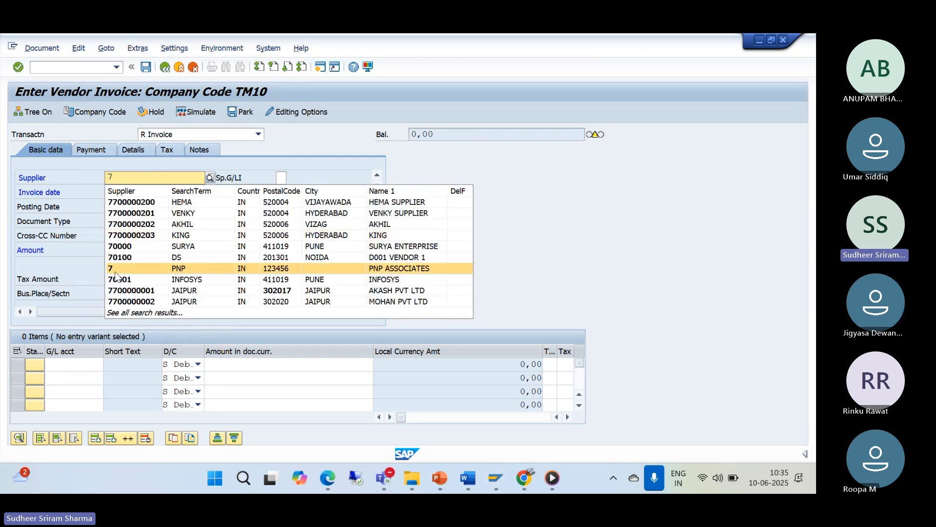
left_click(119, 273)
left_click(117, 194)
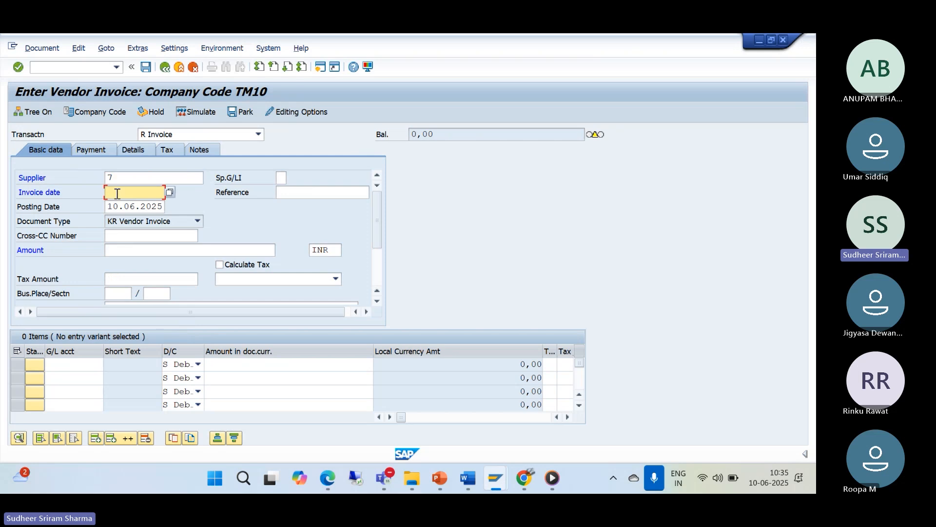
type("01")
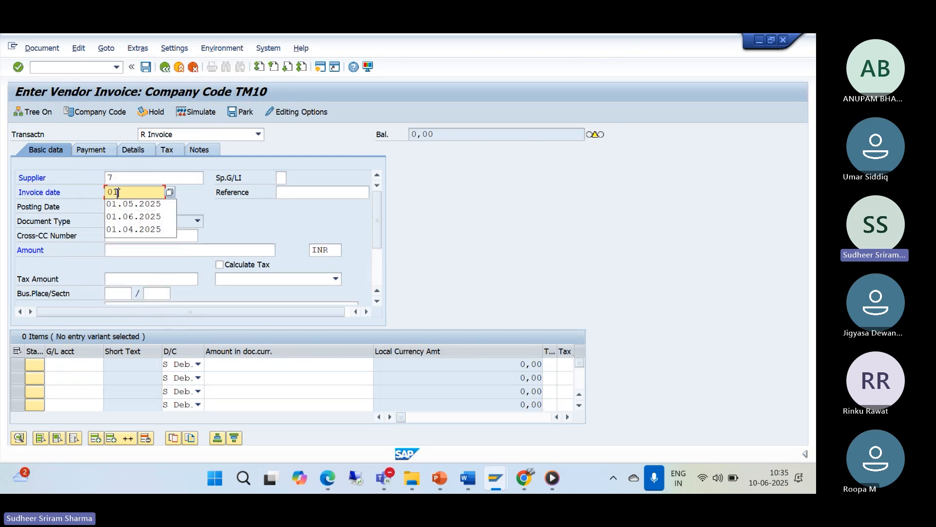
type(".05")
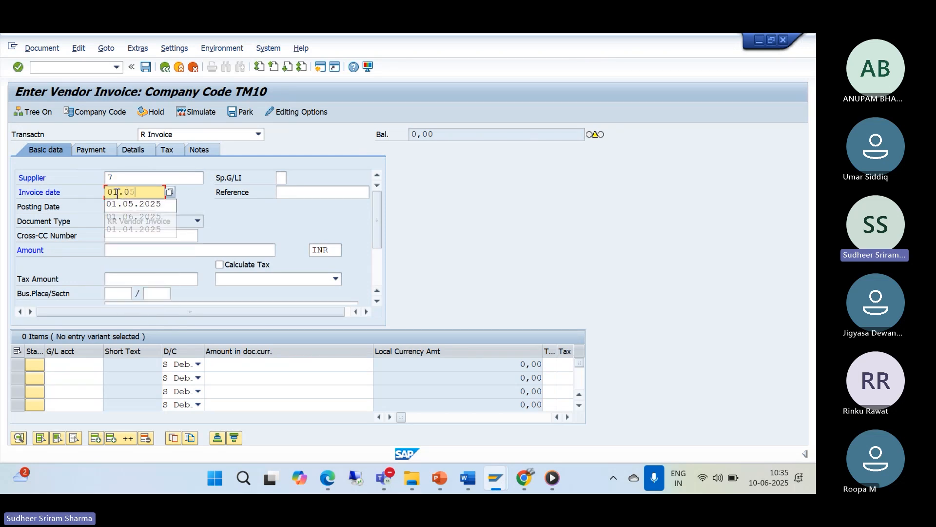
type(".202")
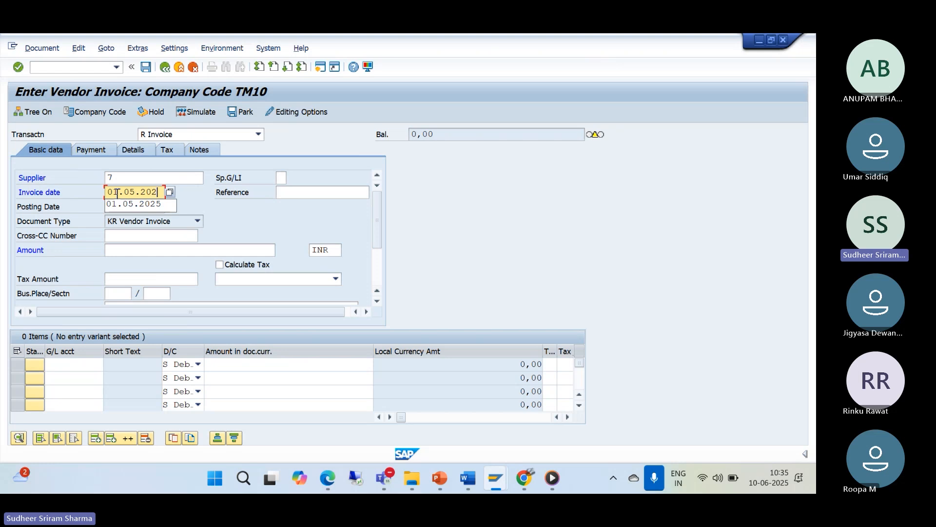
type("5")
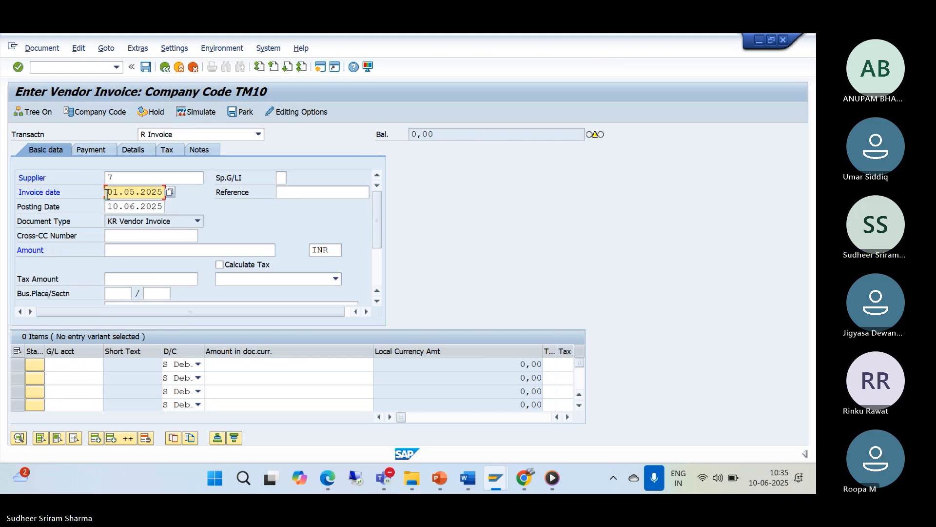
Step: Copy the invoice date 01.05.2025 over the existing posting date
left_click_drag(107, 192, 166, 193)
key("ctrl+c")
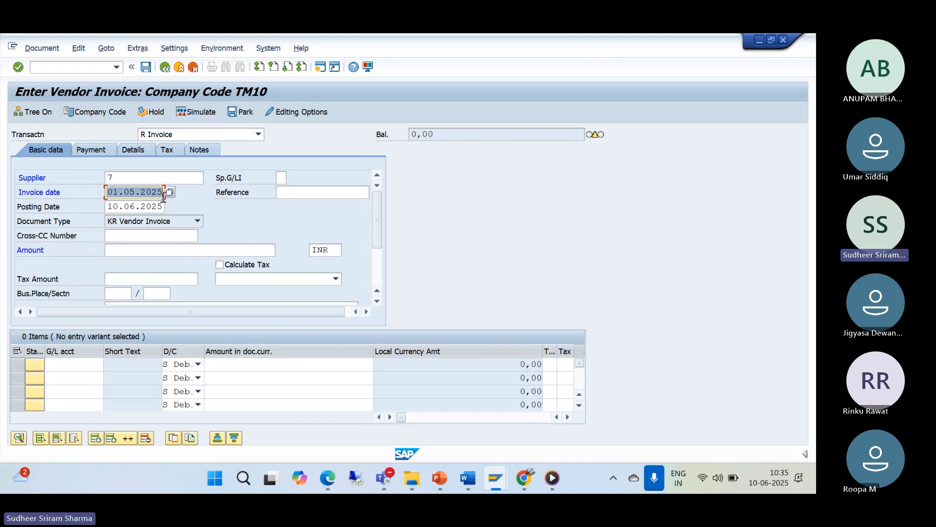
left_click(108, 207)
left_click_drag(107, 207, 166, 210)
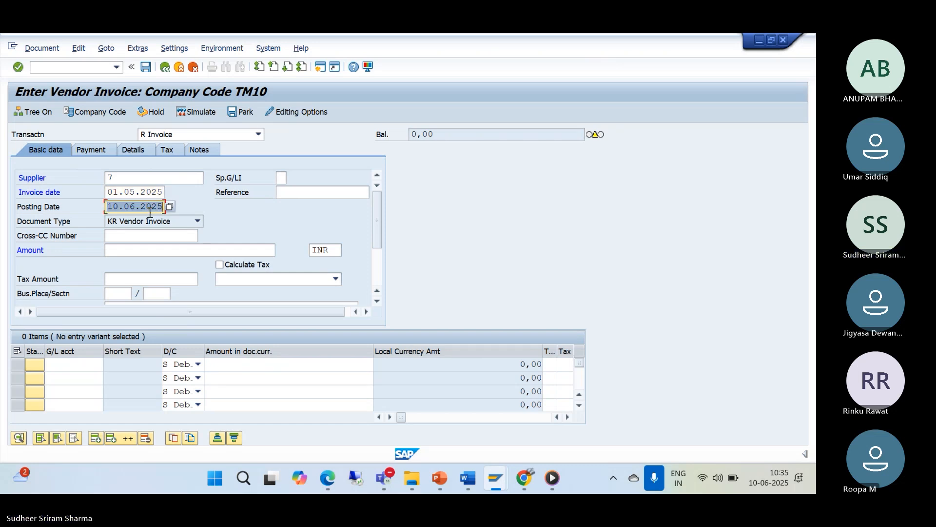
Step: Complete the invoice header with posting date 01.05.2025, amount 30000 and the text "bien invoice posted"
key("ctrl+v")
left_click(110, 251)
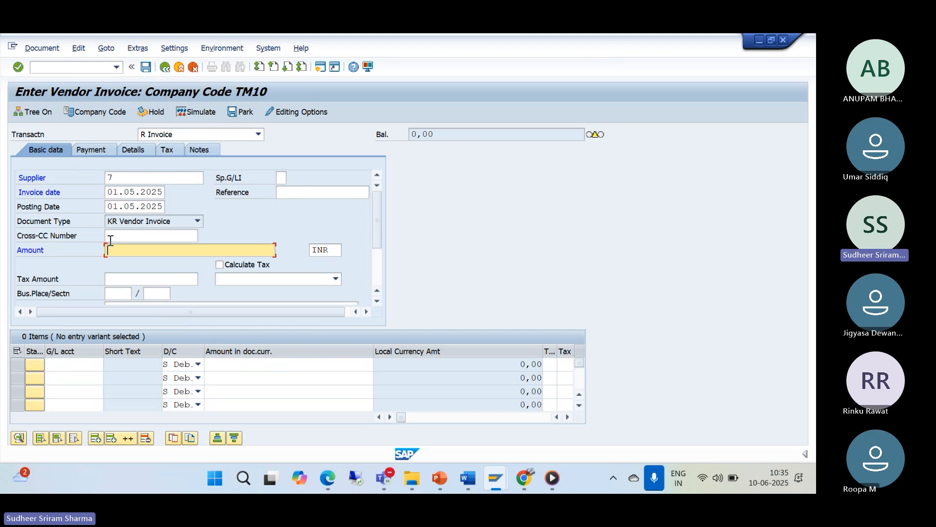
type("30000")
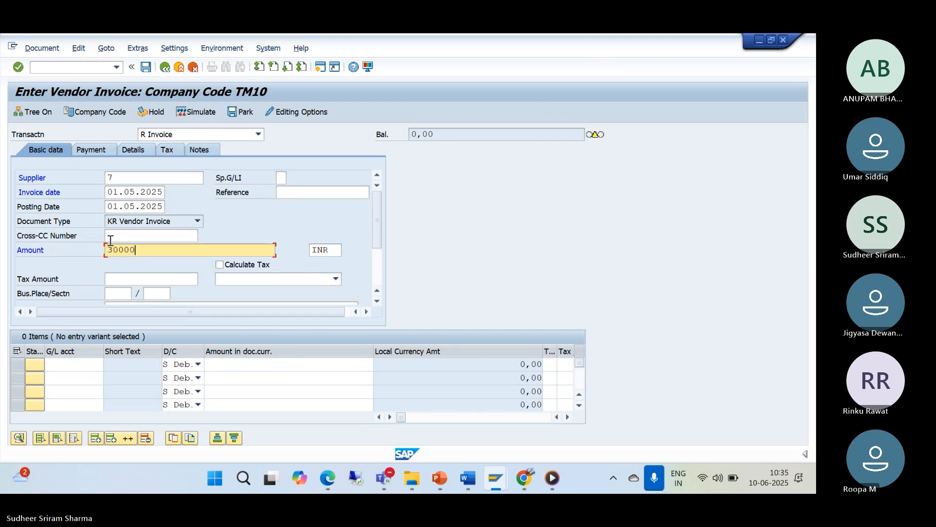
scroll(377, 249, "down", 1)
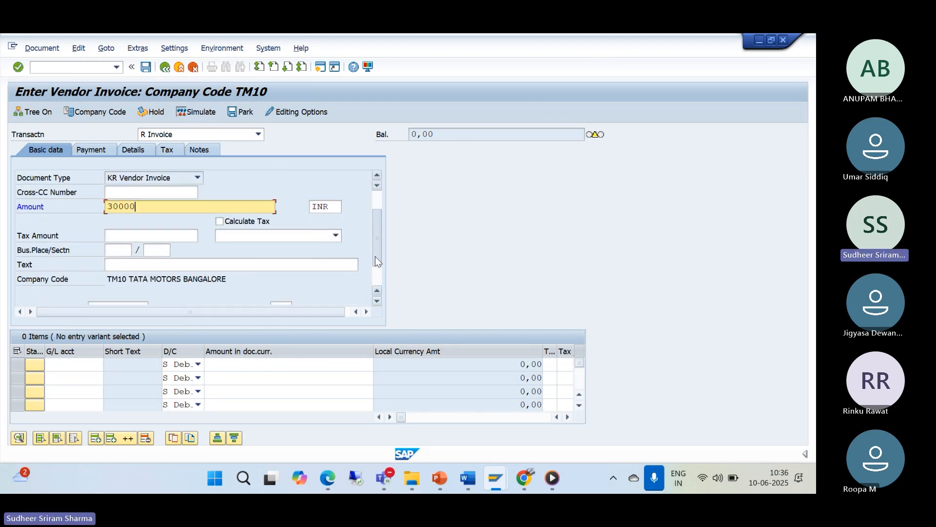
left_click(159, 266)
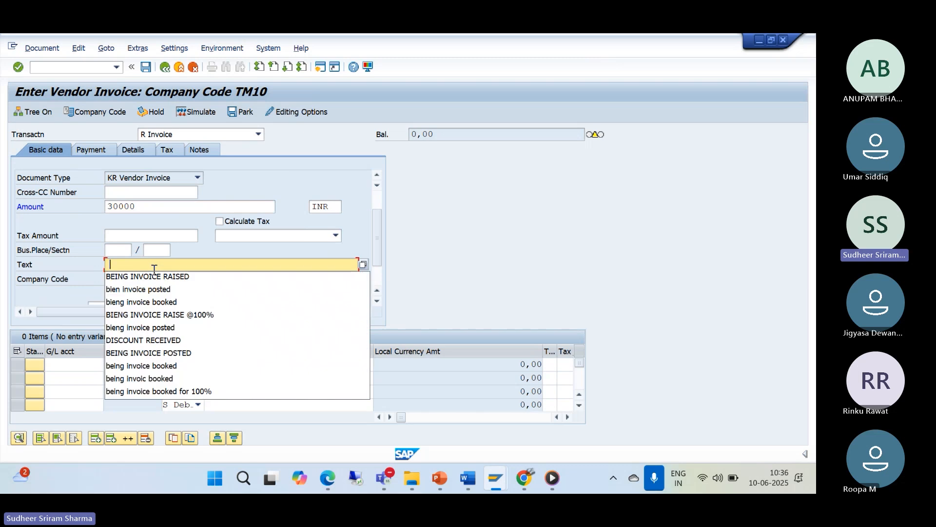
left_click(154, 289)
Step: Enter a debit line item for G/L account 3000, AUDIT FEE EXPENSES A/C, with an amount of 30000
left_click(82, 365)
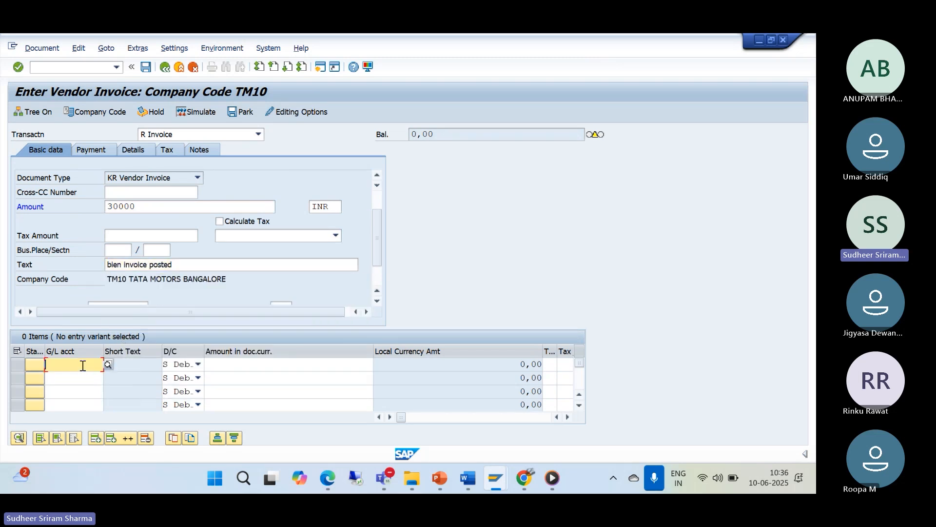
left_click(108, 364)
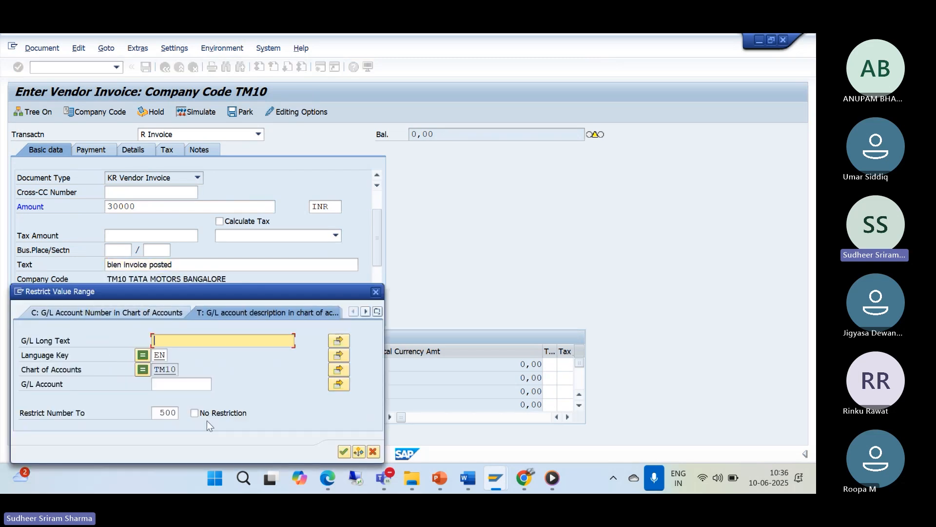
left_click(343, 451)
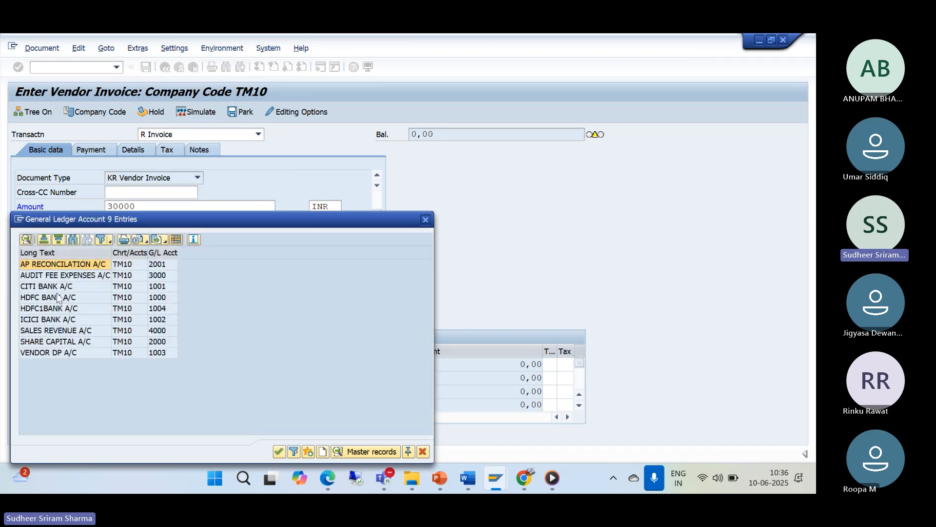
double_click(56, 275)
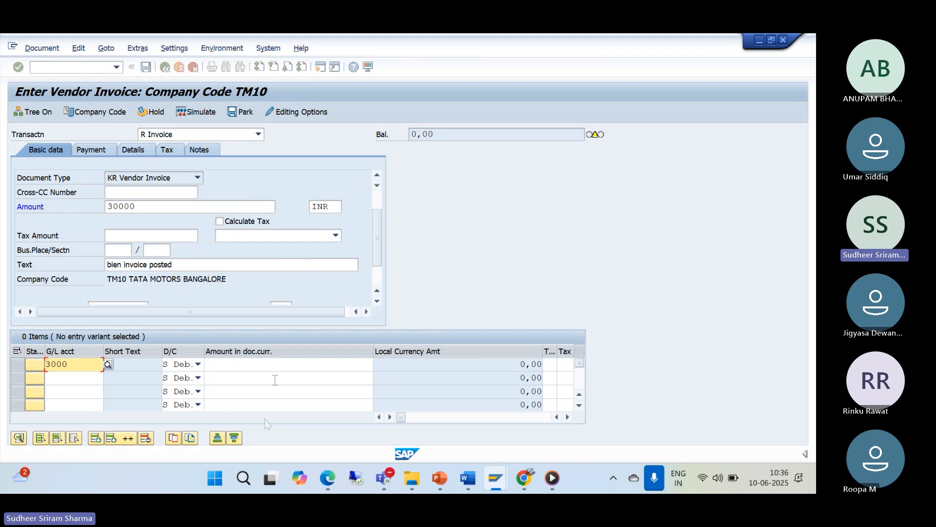
left_click(242, 365)
type("30000")
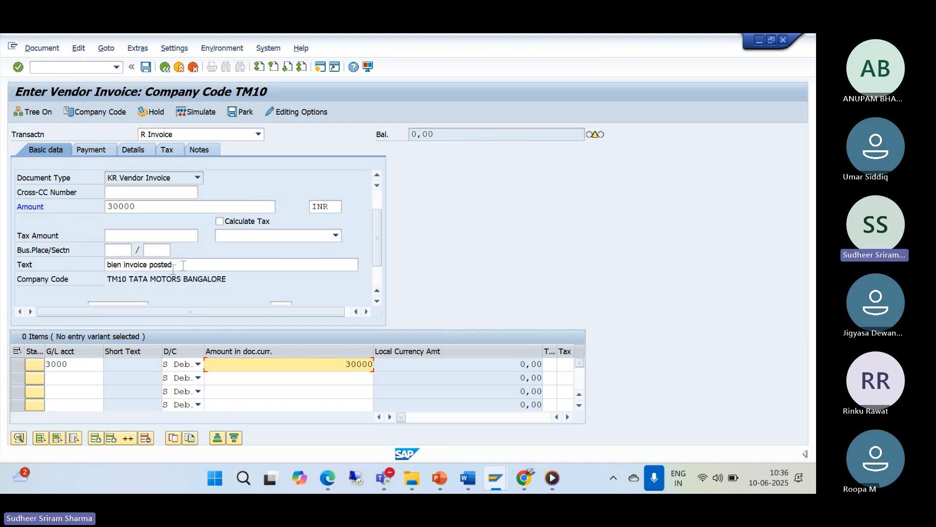
Step: Copy the header text "bien invoice posted" into the first line item's text and validate the invoice
left_click_drag(174, 268, 91, 265)
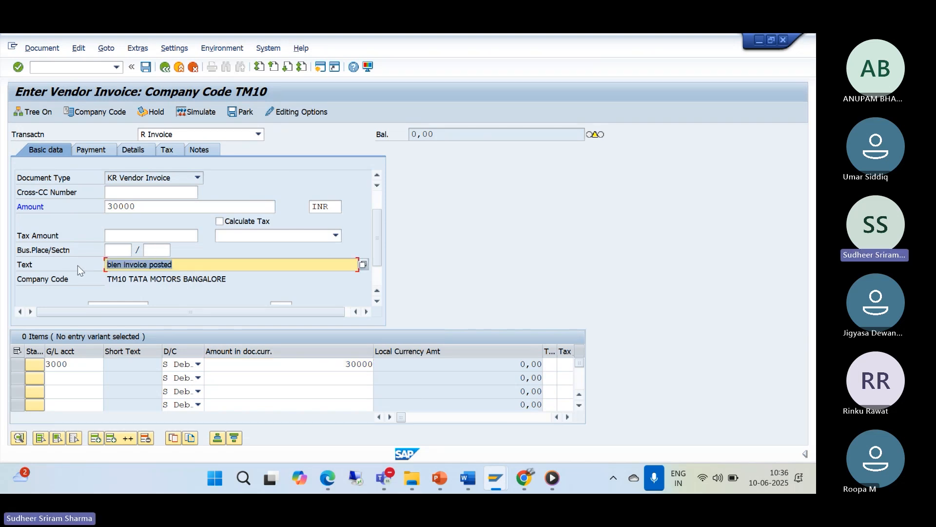
key("Left")
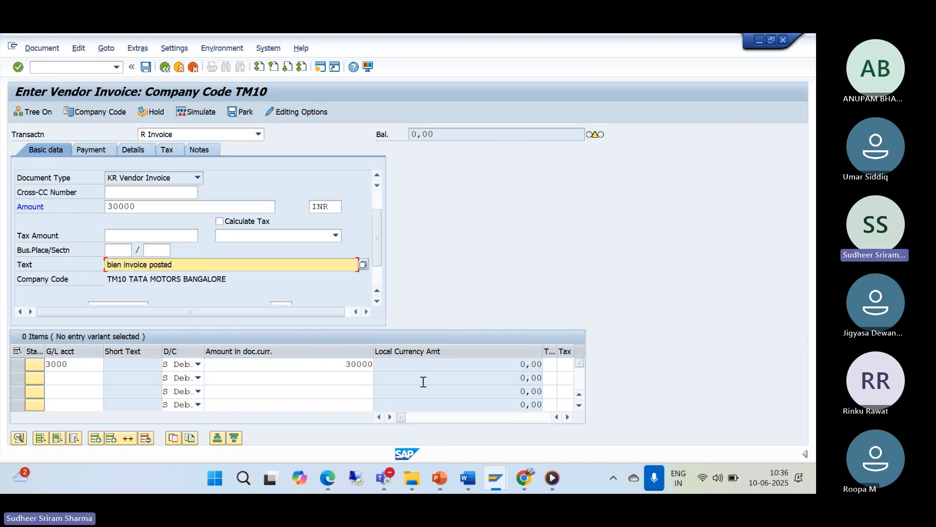
left_click(568, 417)
left_click(568, 417)
left_click(568, 417)
left_click(569, 418)
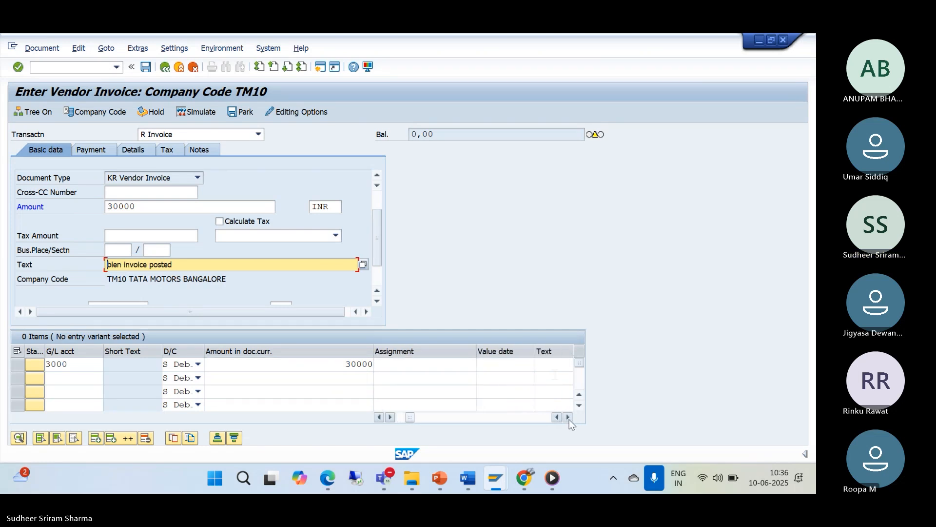
left_click(545, 364)
key("ctrl+v")
key("Return")
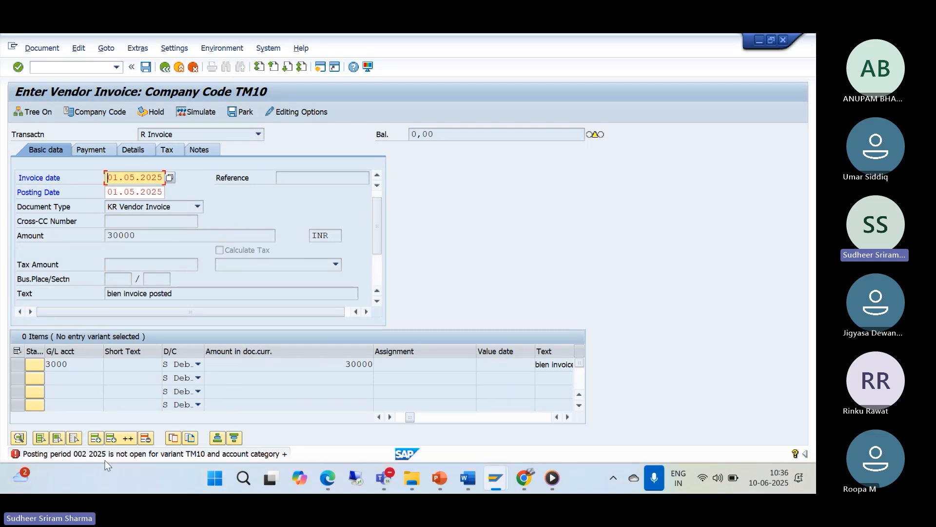
Step: From the posting period error's help text, open the Open and Close Posting Periods settings for variant TM10
double_click(186, 455)
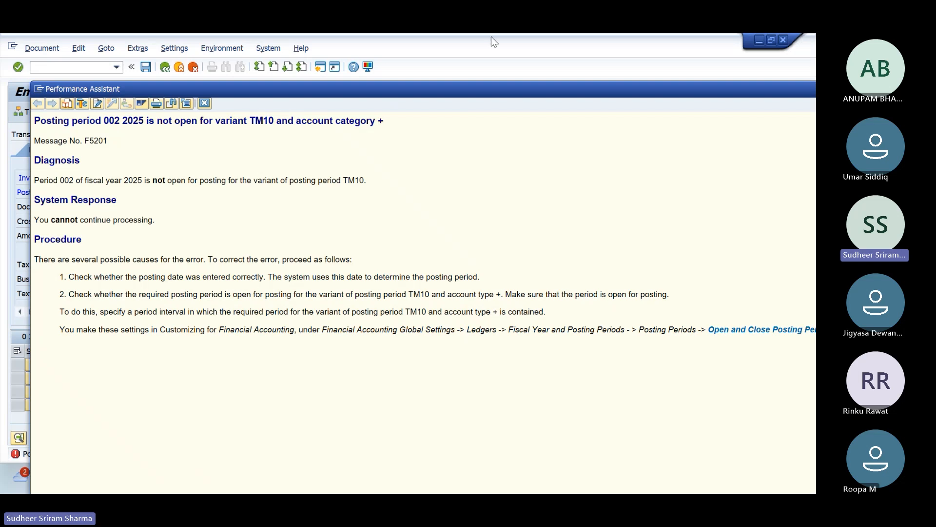
left_click_drag(477, 96, 448, 49)
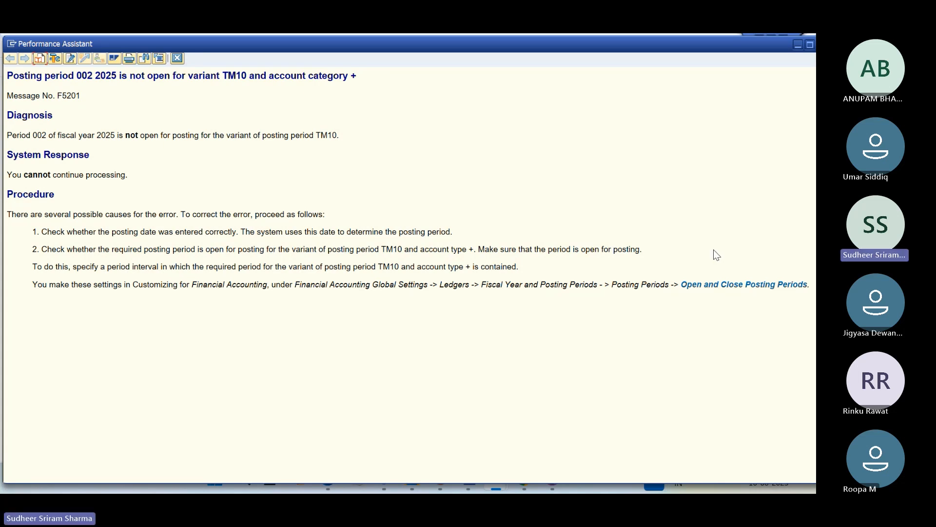
left_click(747, 288)
left_click(68, 214)
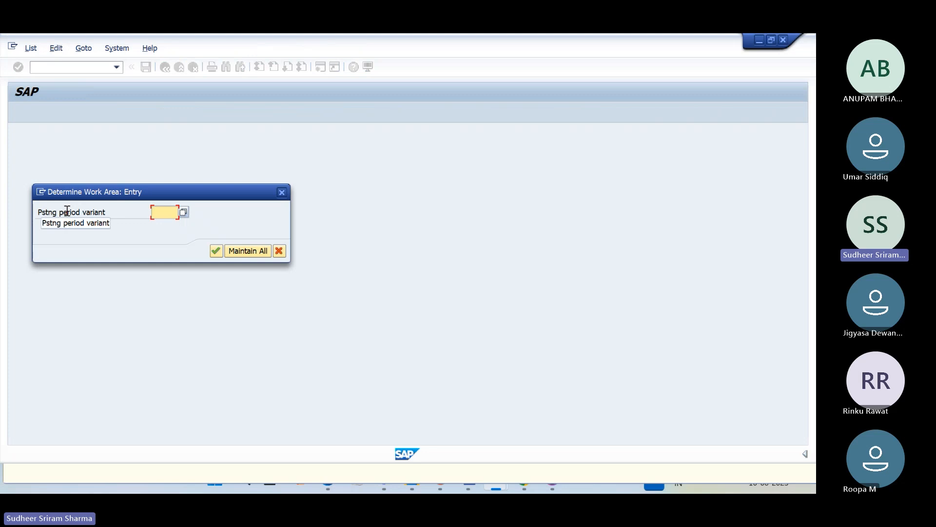
type("TM10")
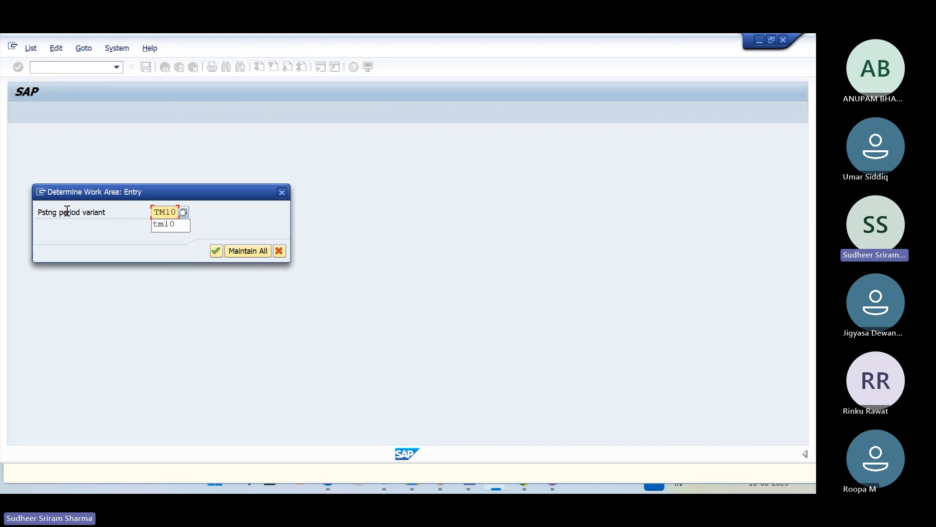
left_click(216, 250)
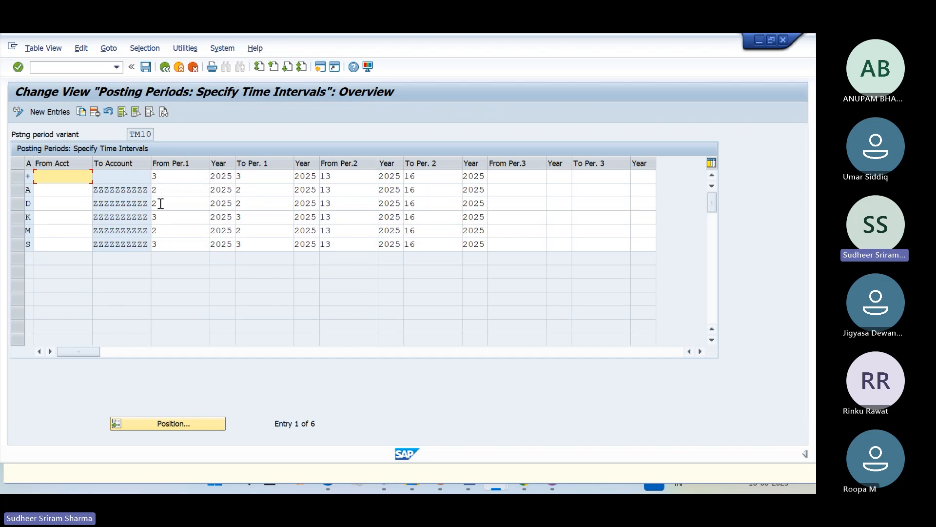
Step: Set From Per.1 to 2 for account types + and K
left_click(158, 176)
key("BackSpace")
type("2")
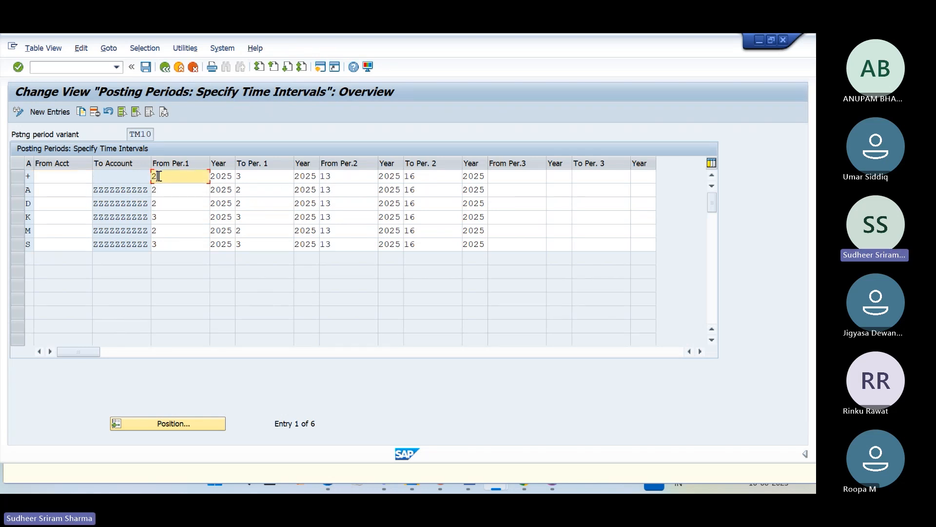
left_click(160, 217)
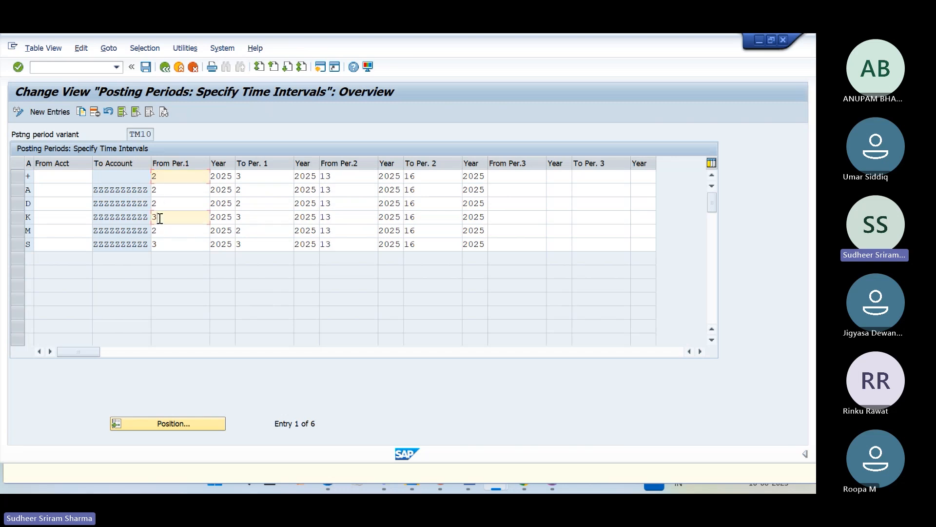
key("BackSpace")
type("2")
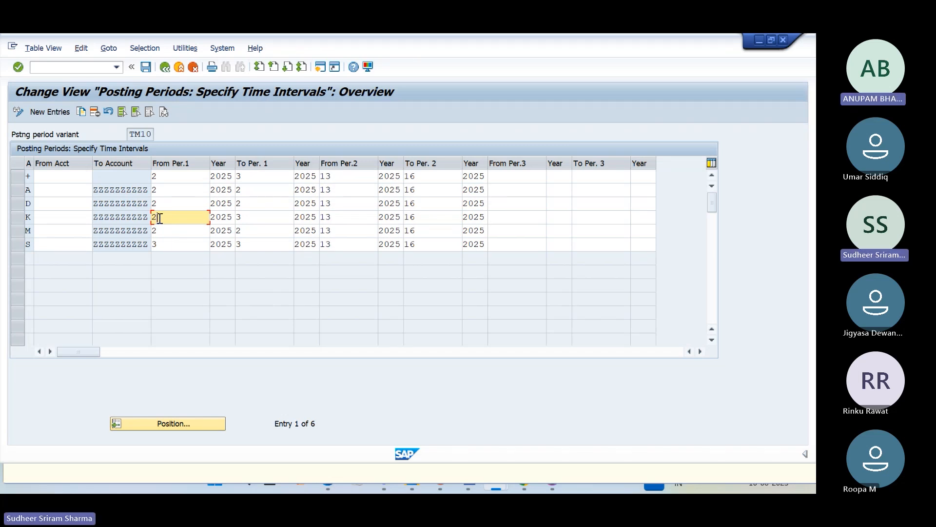
Step: Set To Per. 1 to 3 for account types M, D and A
left_click(247, 231)
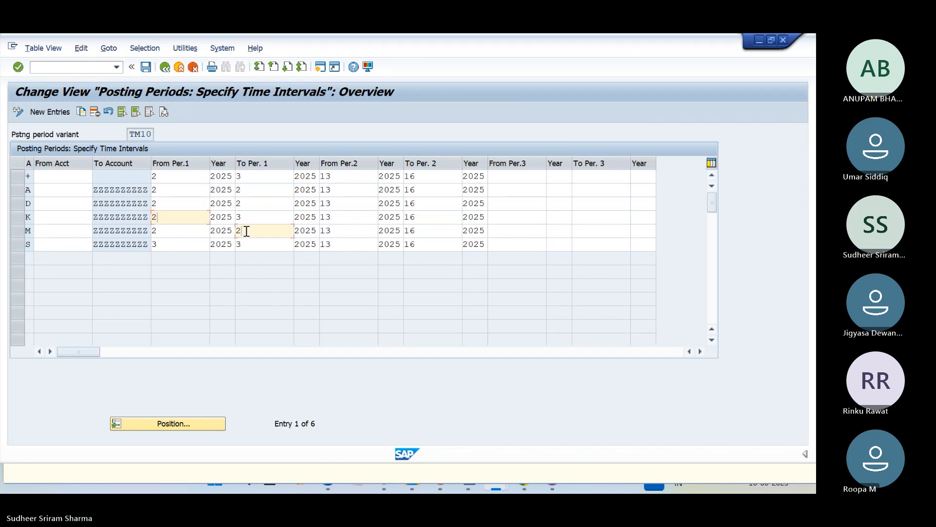
key("BackSpace")
type("3")
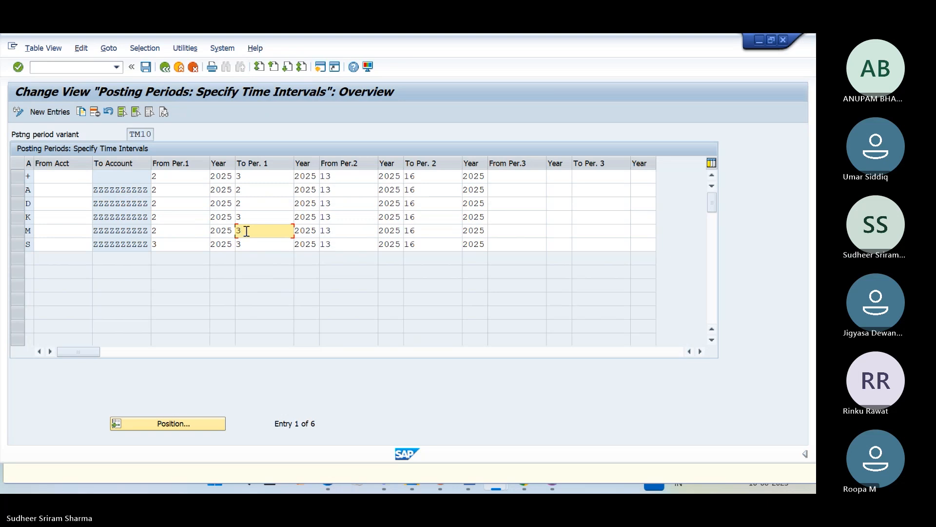
left_click(249, 204)
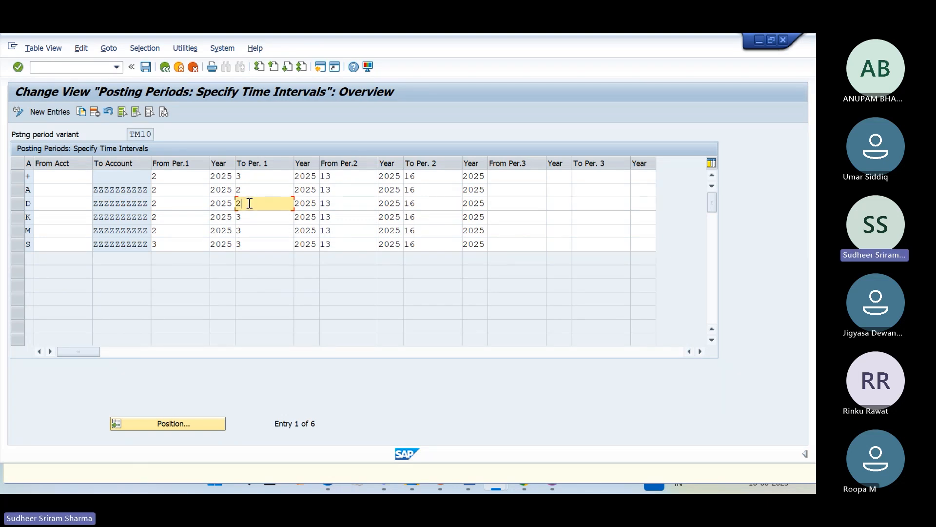
key("BackSpace")
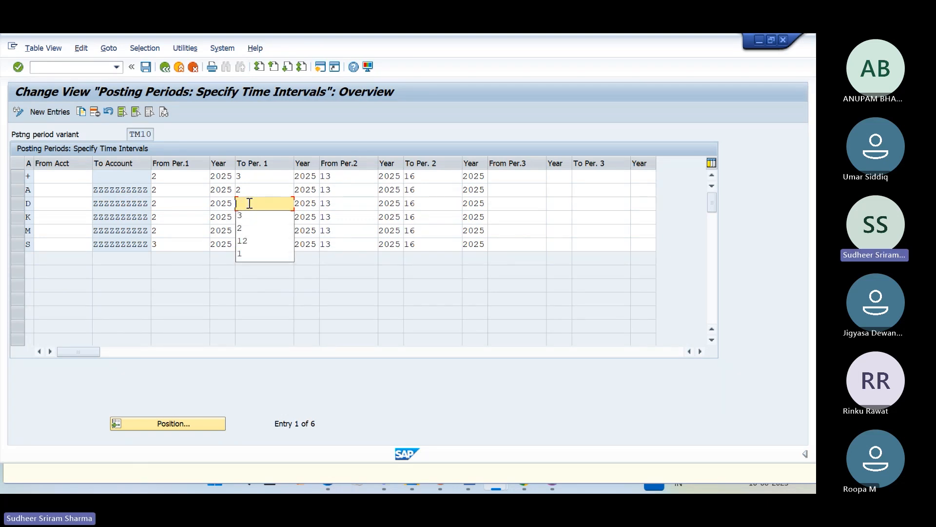
type("3")
left_click(241, 189)
key("BackSpace")
type("3")
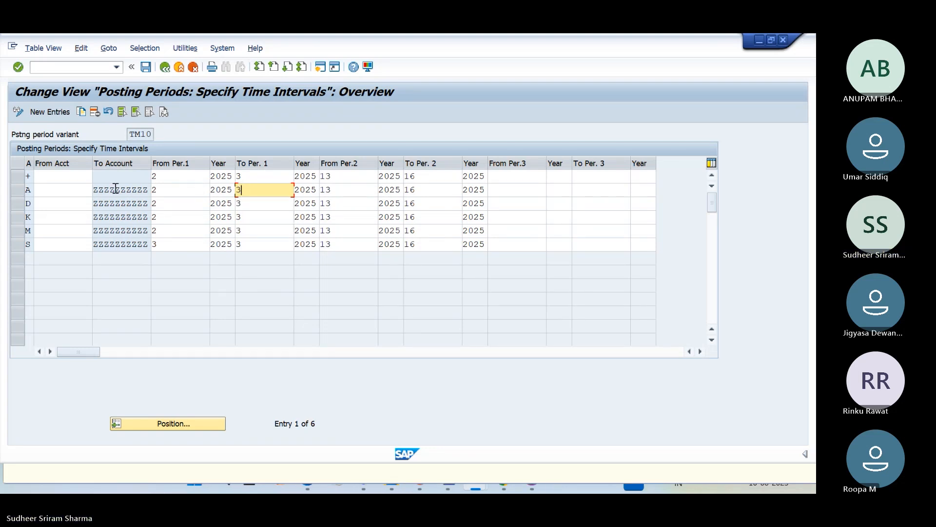
Step: Set From Per.1 to 2 for account type S
left_click(161, 244)
key("BackSpace")
type("2")
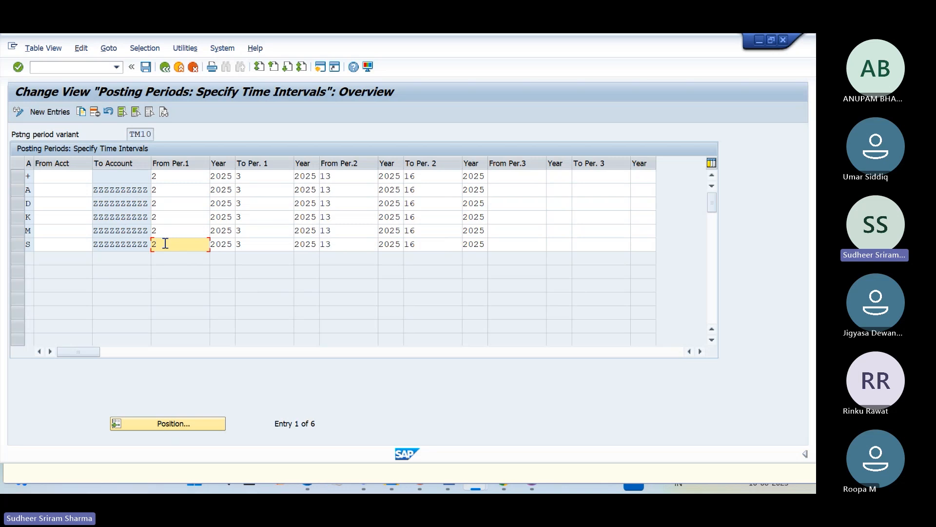
Step: Save the posting period changes under the customizing request TATA GROUP OF COMPANIES LTD
left_click(146, 69)
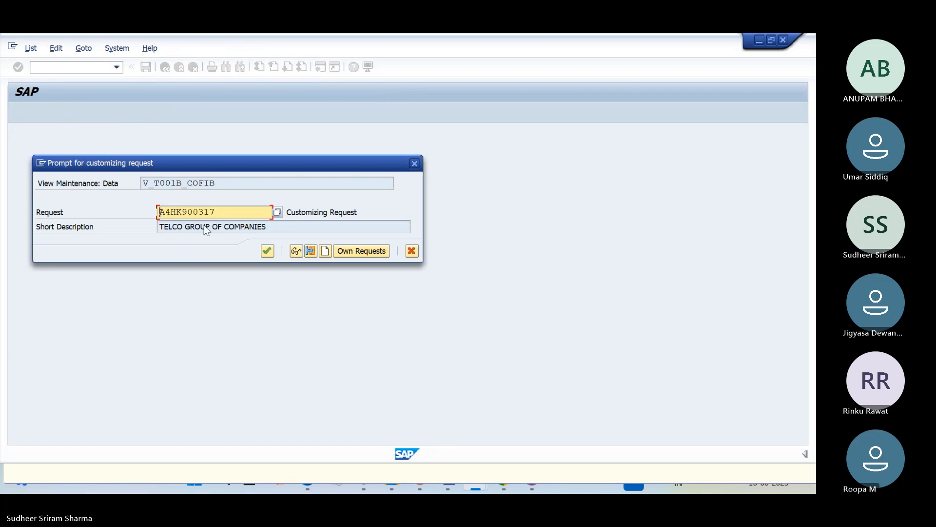
left_click(360, 251)
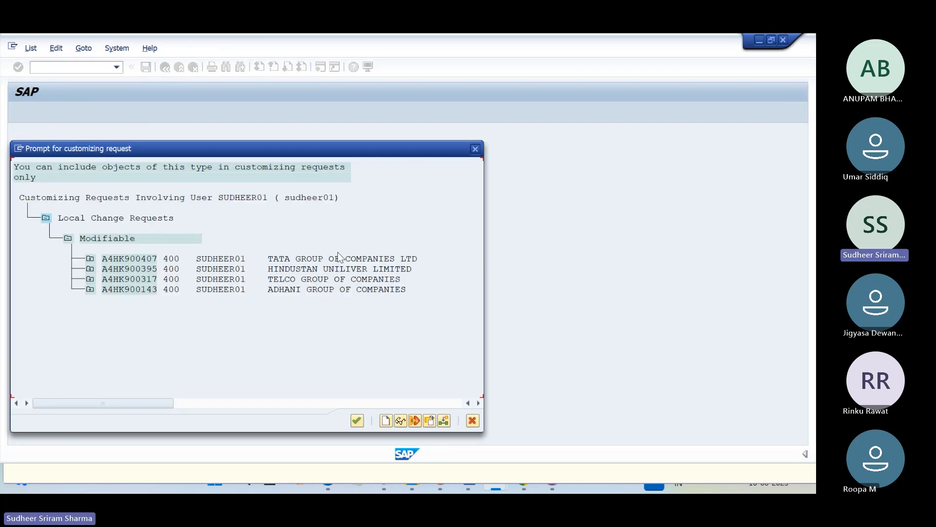
double_click(299, 261)
left_click(265, 249)
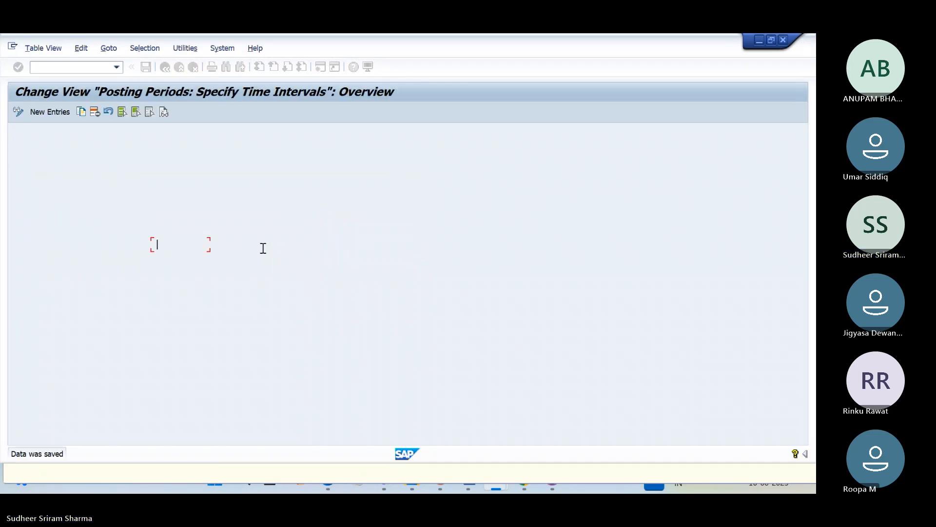
Step: Minimize the posting periods window and the error help window
left_click(759, 39)
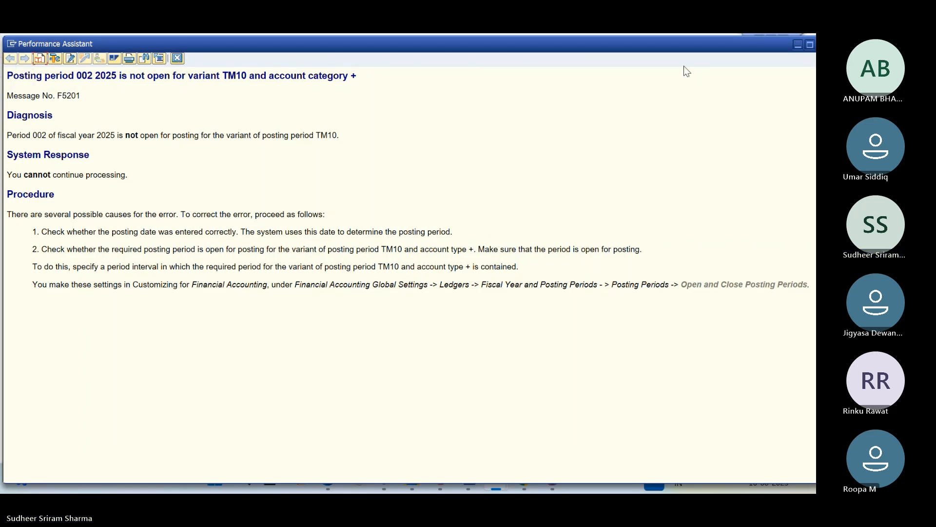
left_click(797, 45)
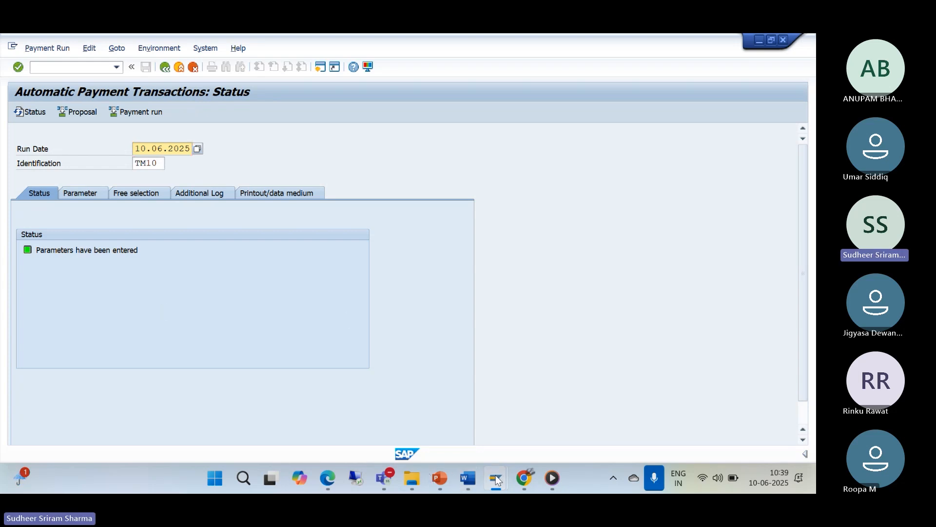
Step: Switch to the posting periods session and start transaction FB60 there
mouse_move(495, 475)
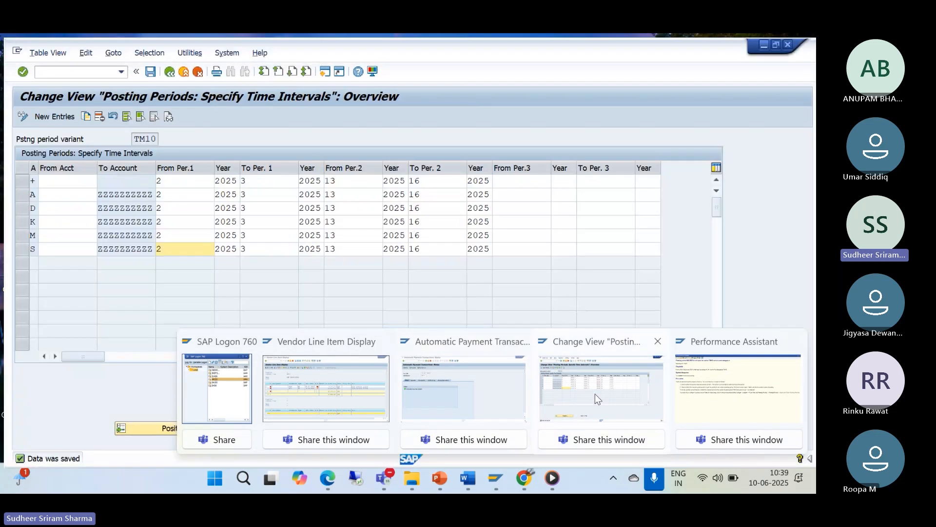
left_click(595, 394)
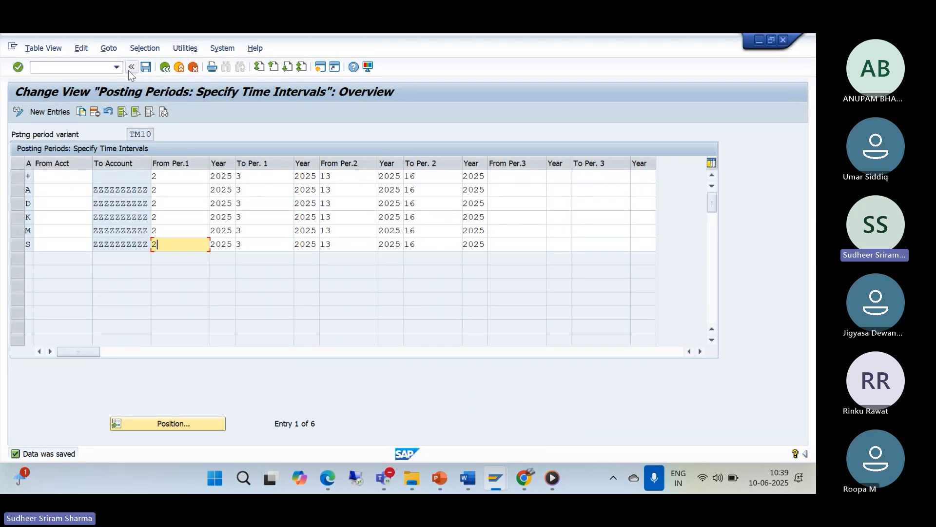
left_click(118, 71)
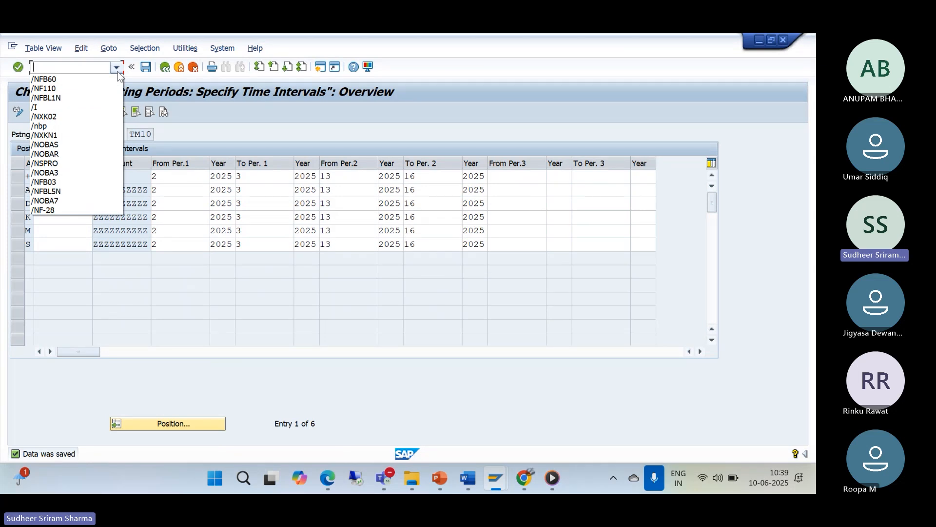
left_click(75, 79)
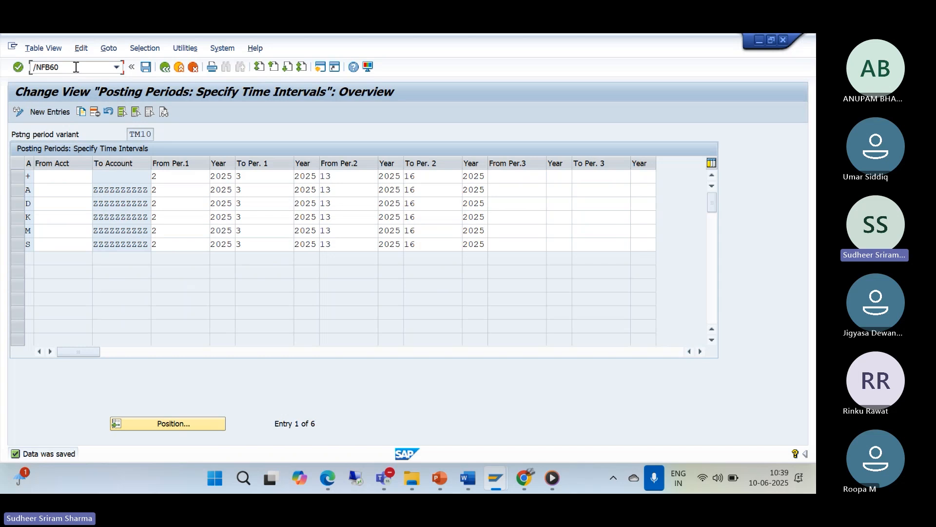
key("Return")
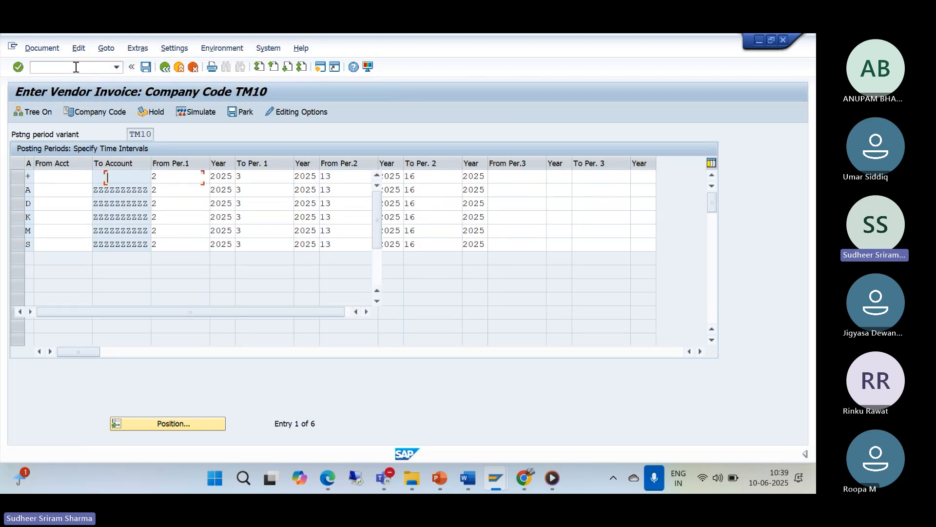
Step: Enter the invoice header with supplier PNP ASSOCIATES, invoice date 10.06.2025 and amount 30000
type("7")
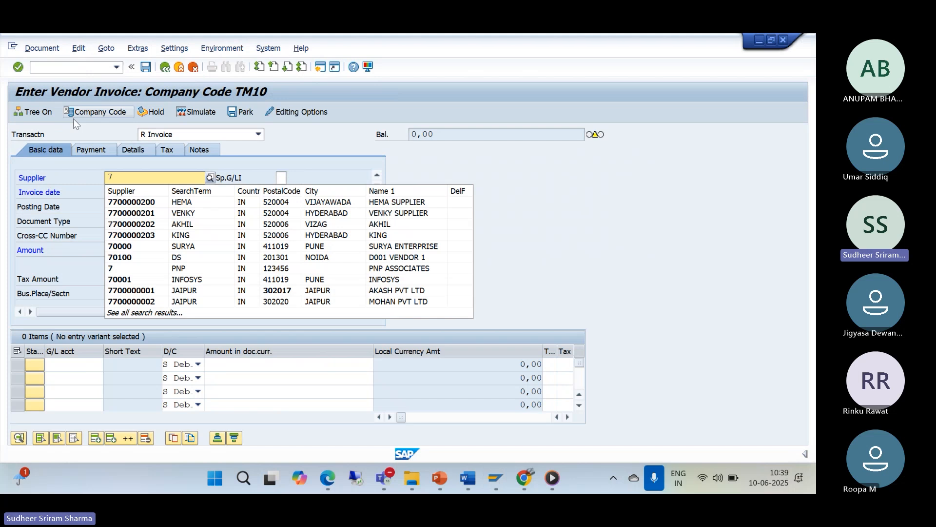
left_click(109, 267)
left_click(115, 193)
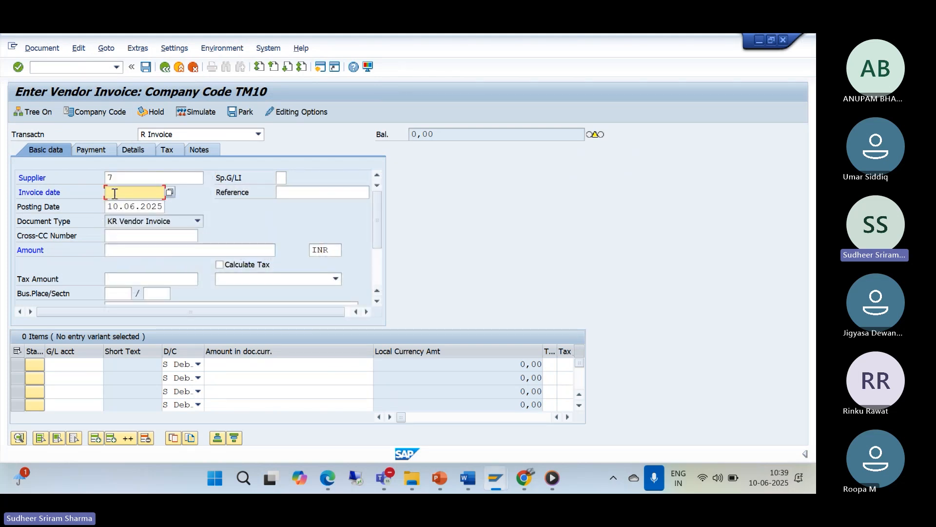
left_click(113, 193)
left_click(118, 221)
left_click(116, 250)
left_click(117, 262)
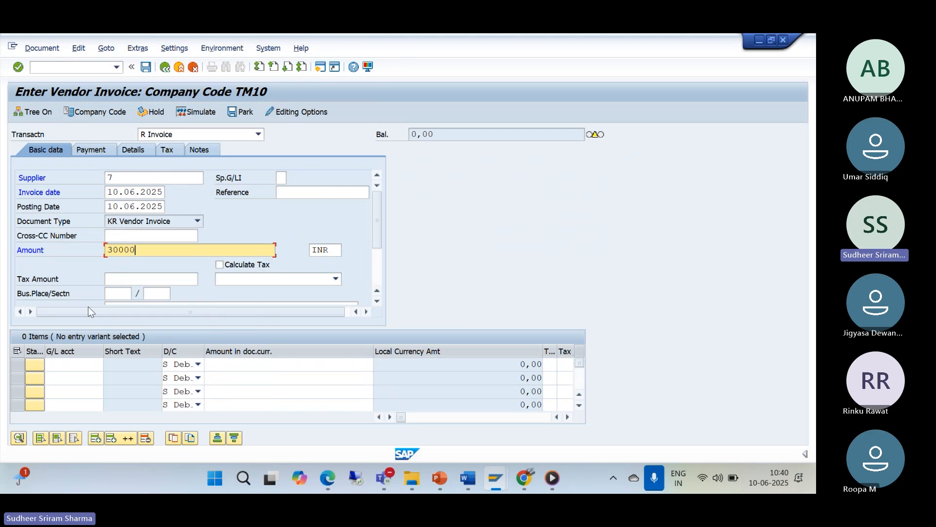
Step: Set the invoice header text to "bien invoice posted"
left_click_drag(377, 235, 376, 264)
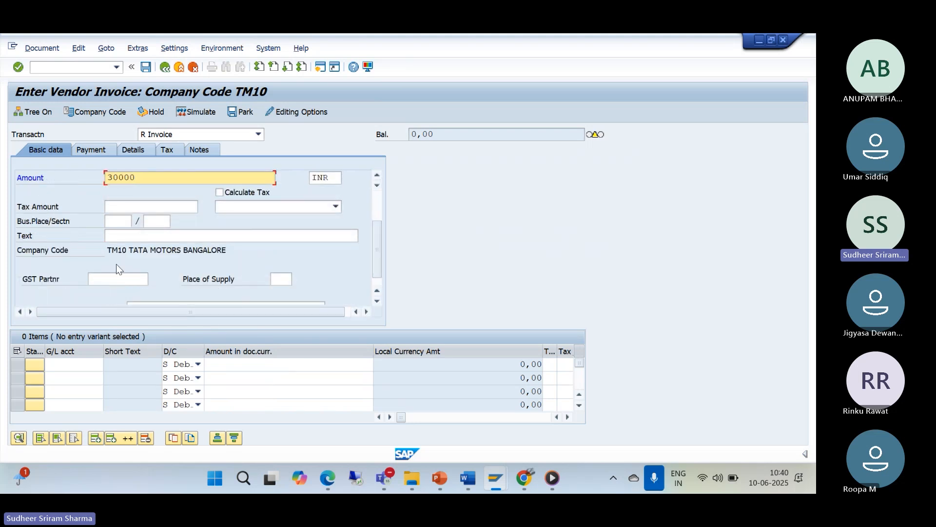
left_click(116, 236)
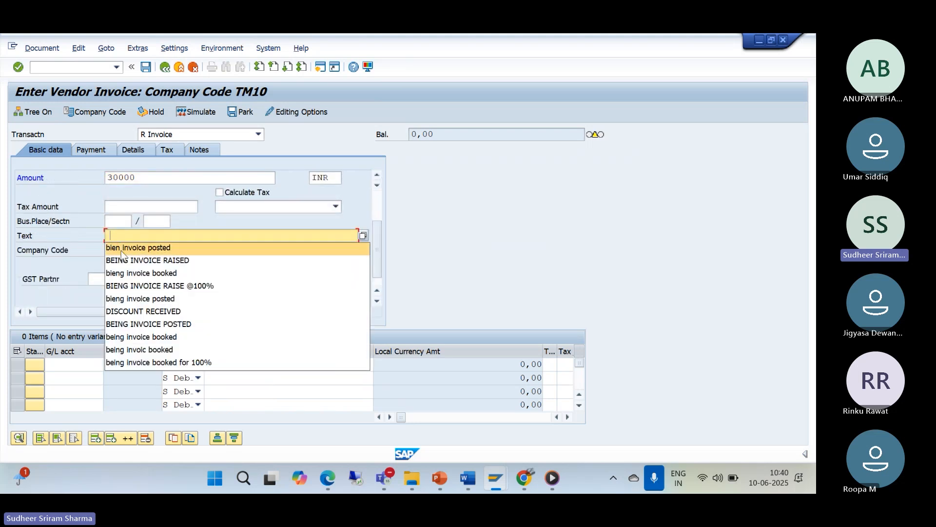
left_click(121, 248)
Step: Fill the first line item with G/L account 3000, amount 30000 and text "bien invoice posted", and submit the entries for checking
left_click(71, 364)
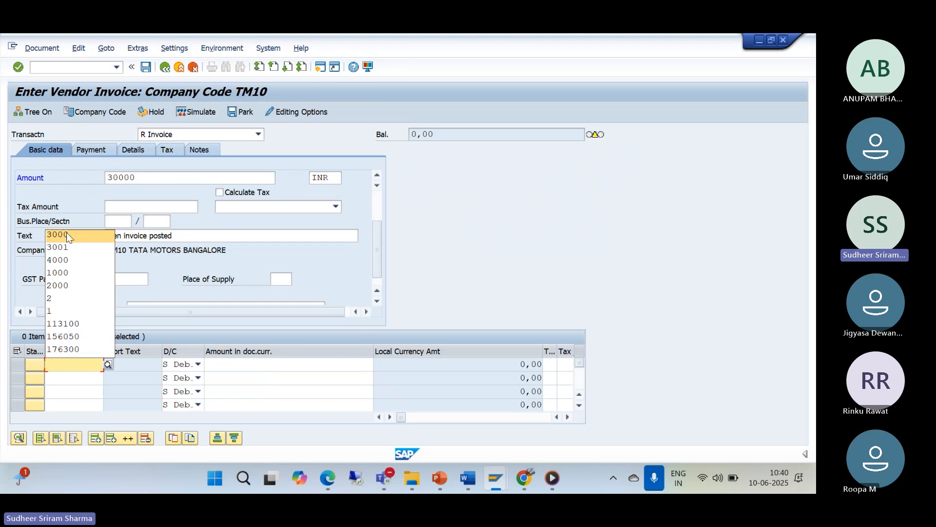
left_click(66, 234)
left_click(228, 364)
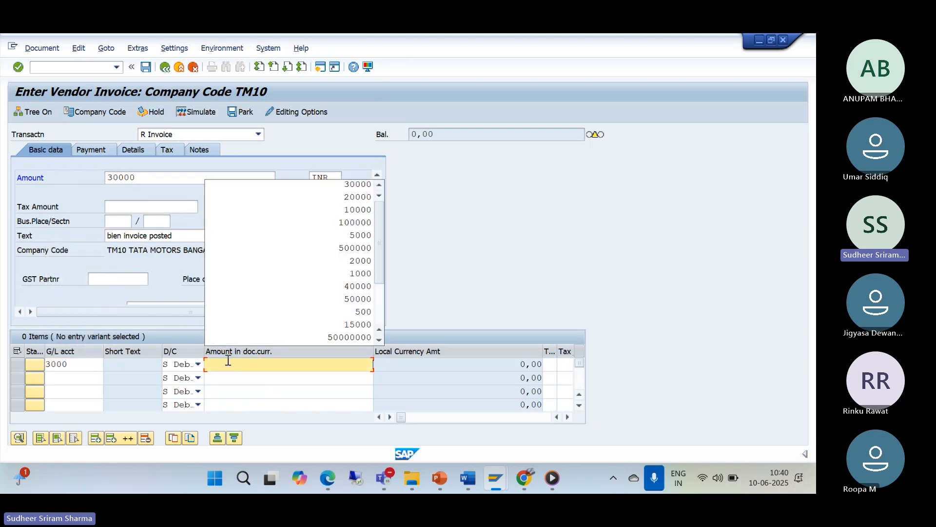
left_click(321, 185)
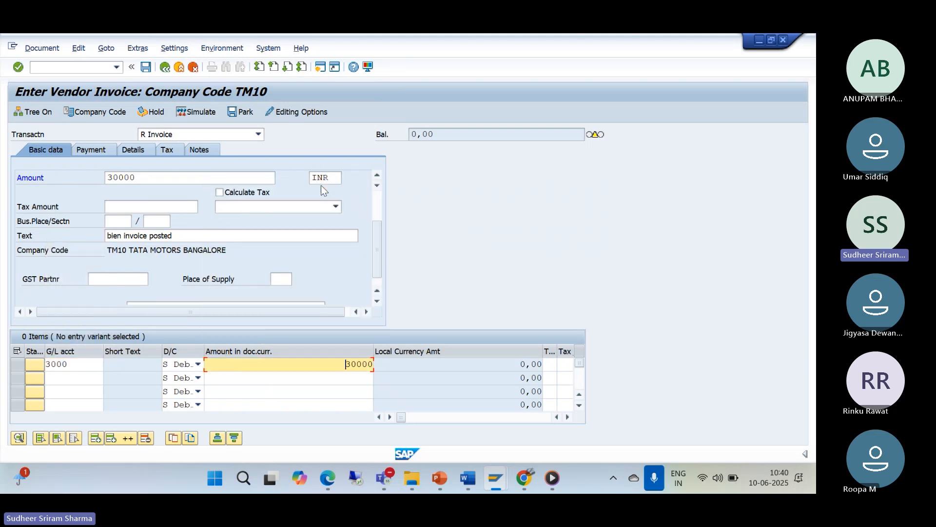
left_click(567, 417)
left_click(568, 417)
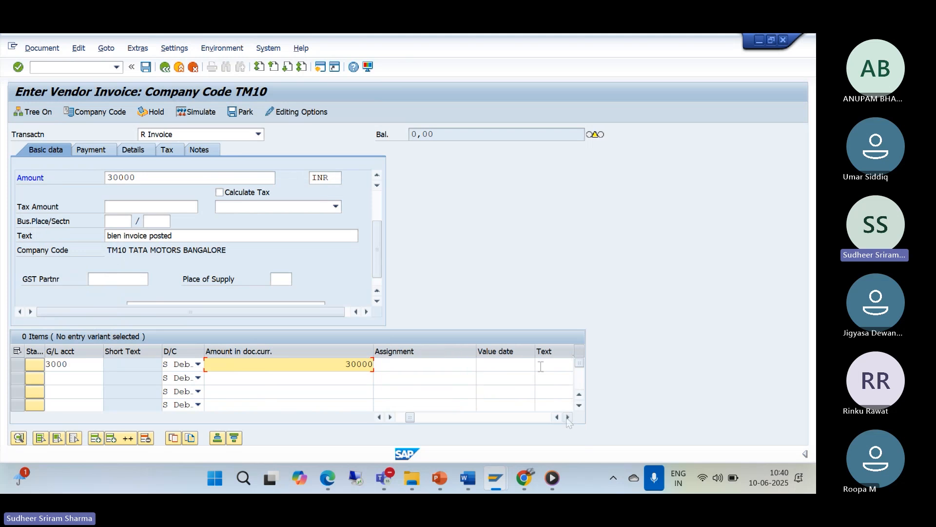
left_click(541, 365)
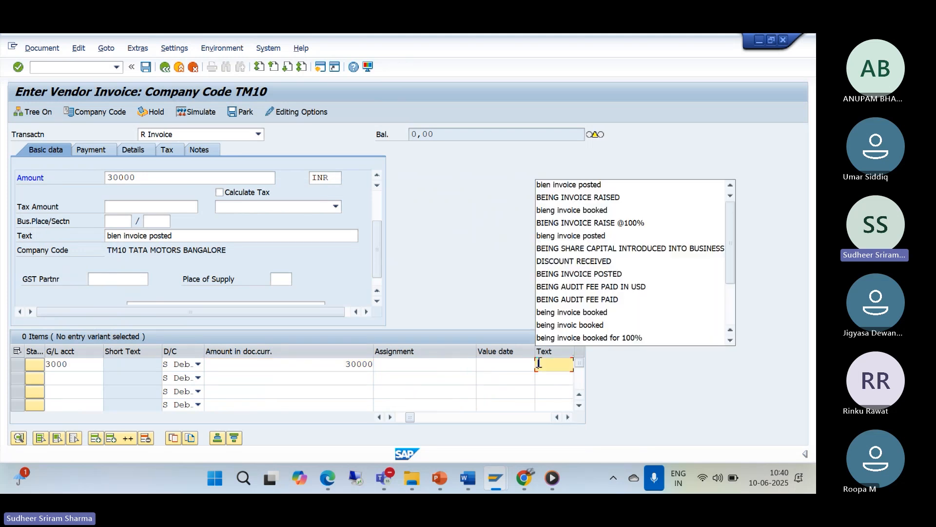
left_click(570, 186)
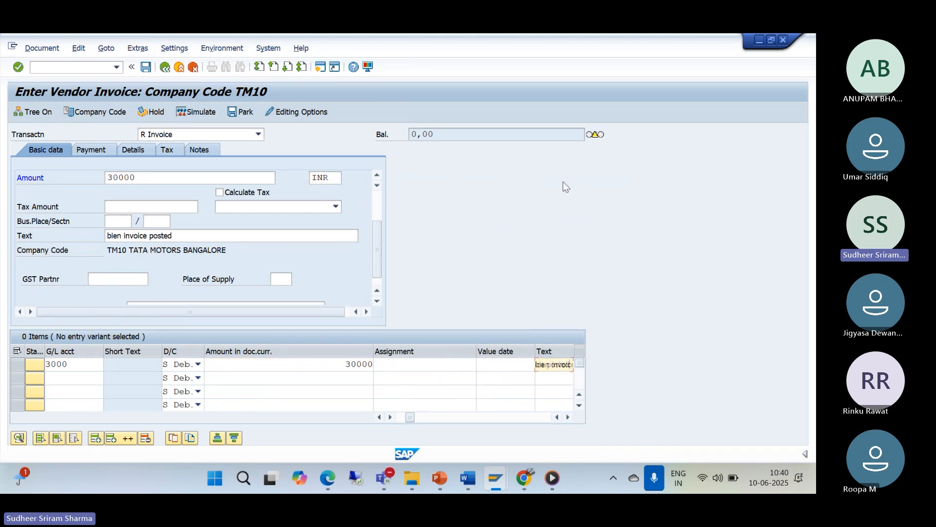
key("Return")
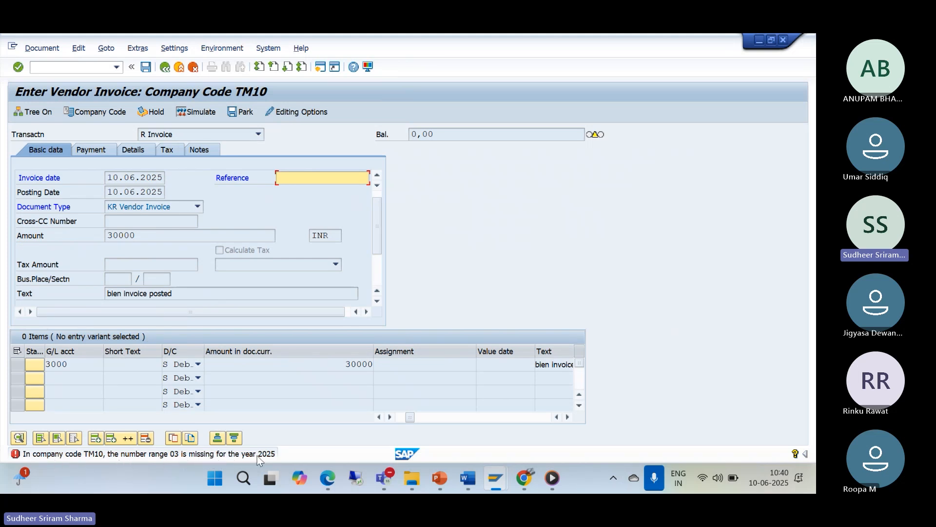
Step: Read the detailed help for the vendor invoice's error message, and minimize the help window
left_click(167, 454)
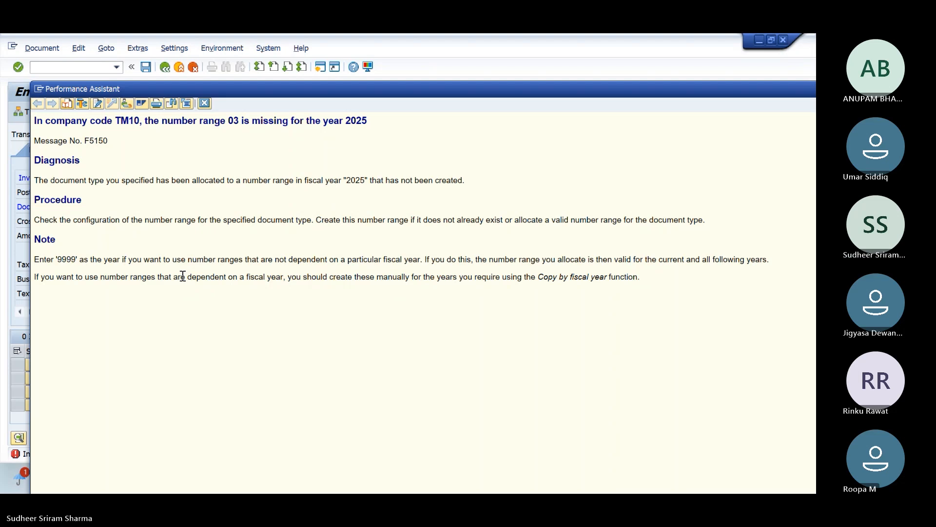
left_click_drag(318, 95, 303, 63)
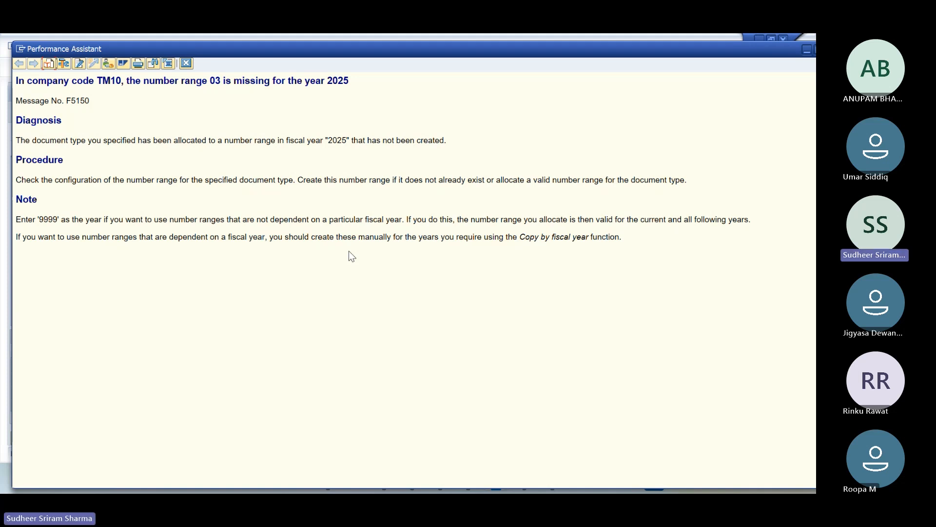
left_click(808, 49)
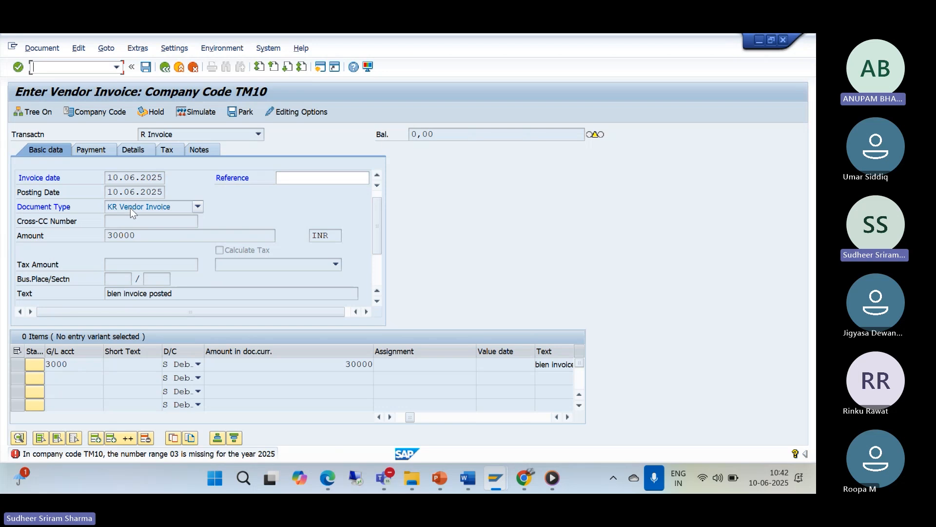
left_click(442, 125)
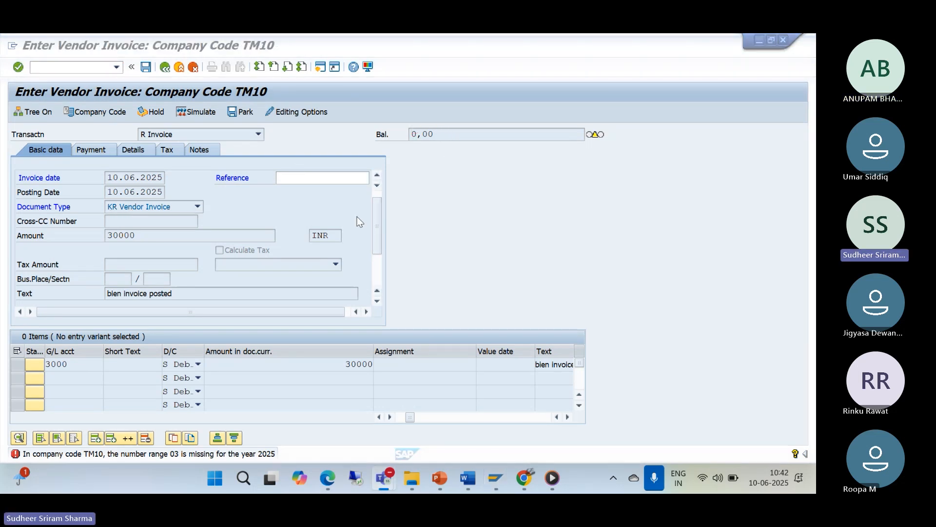
left_click(94, 64)
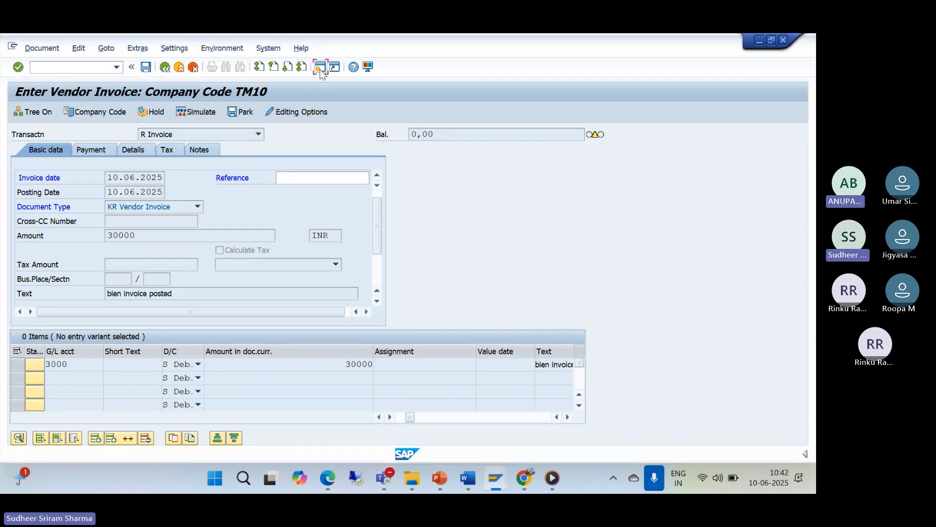
Step: Open a new session and start transaction OBA7 for document types
left_click(320, 68)
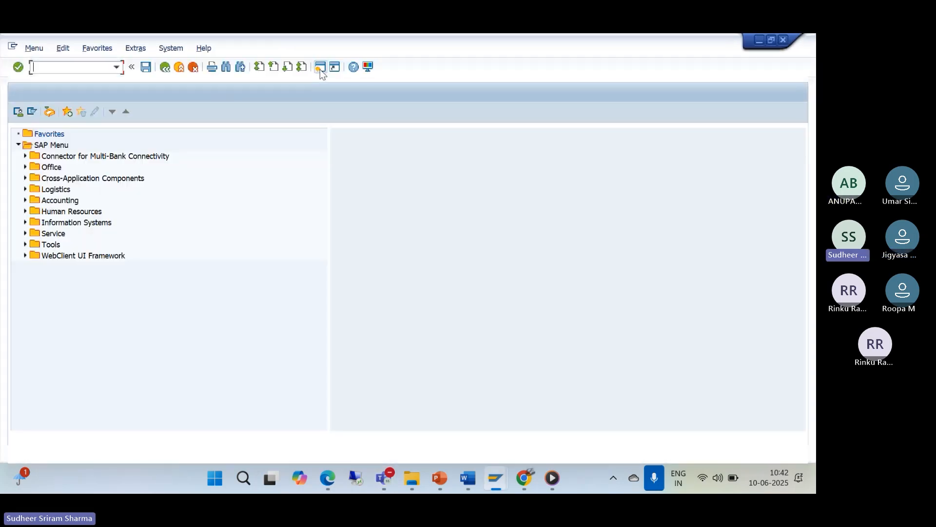
type("/")
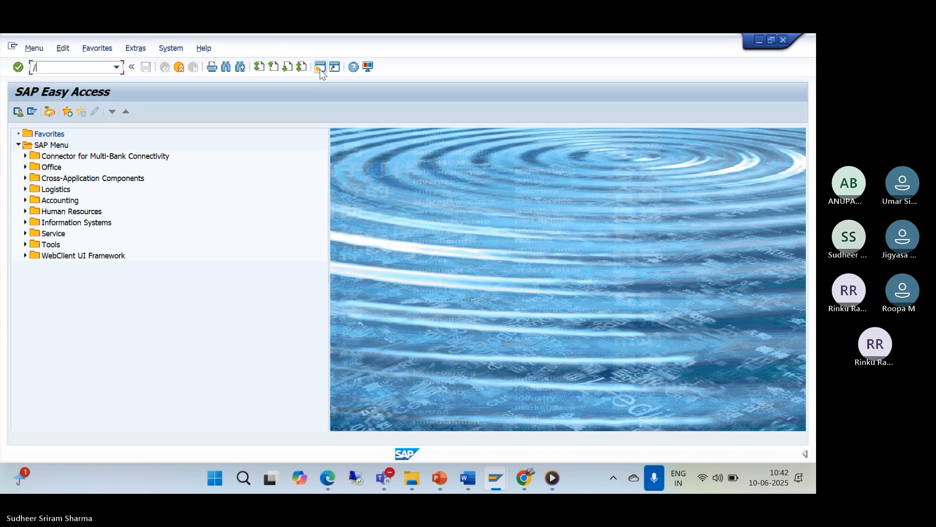
type("noba7")
key("Return")
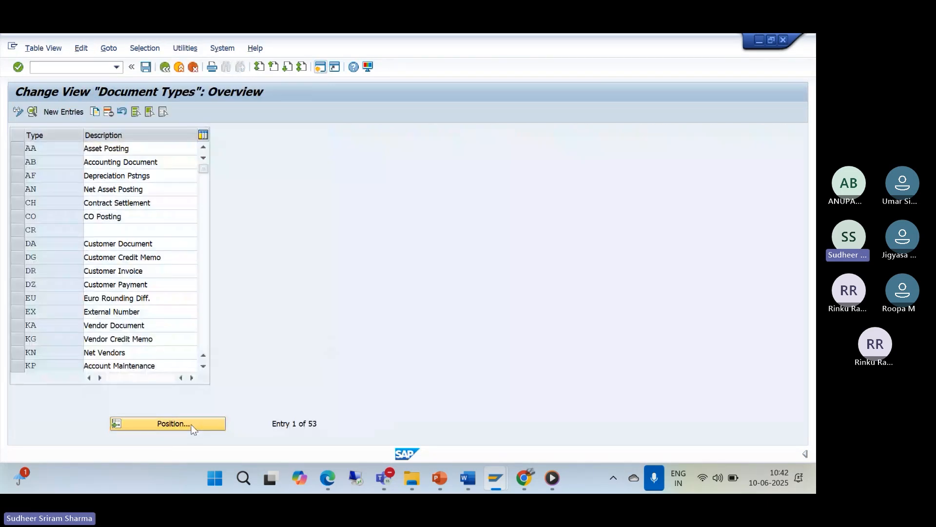
Step: Find document type KR (Vendor Invoice) in the overview and open its details
left_click(190, 423)
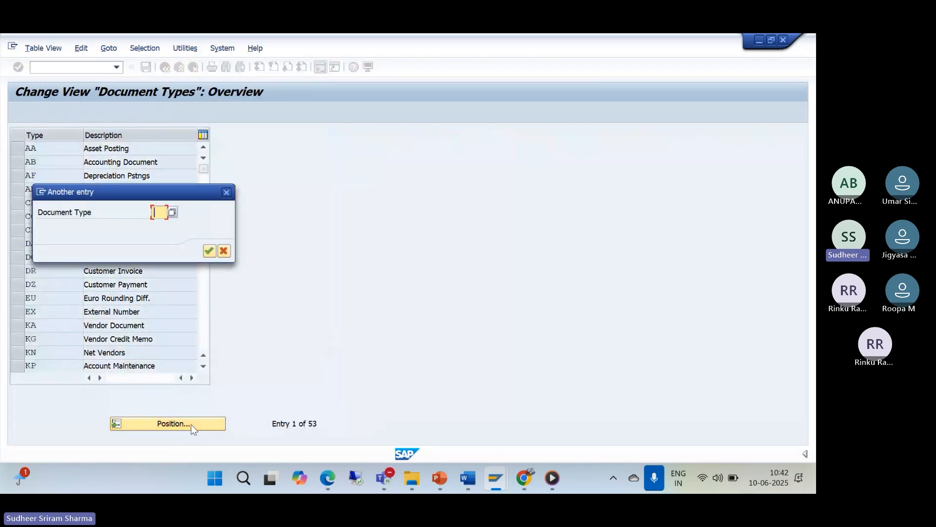
type("KR")
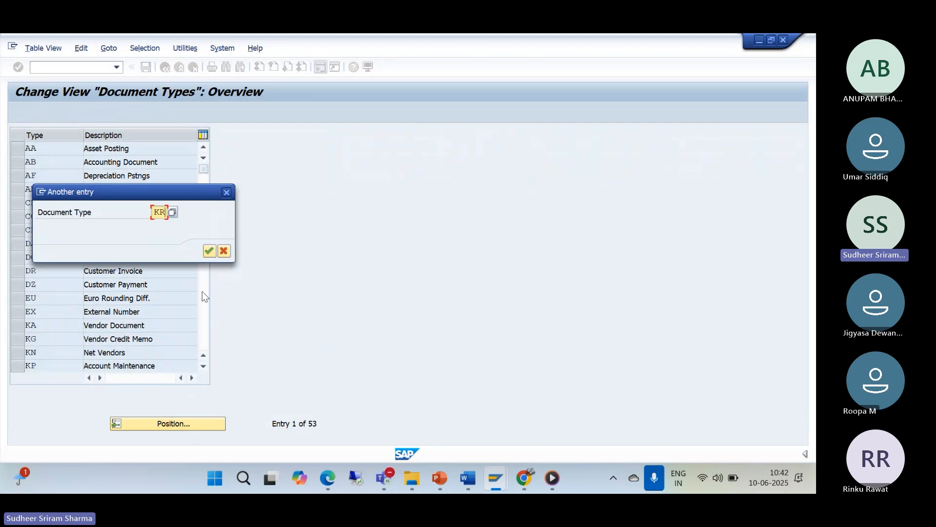
left_click(208, 251)
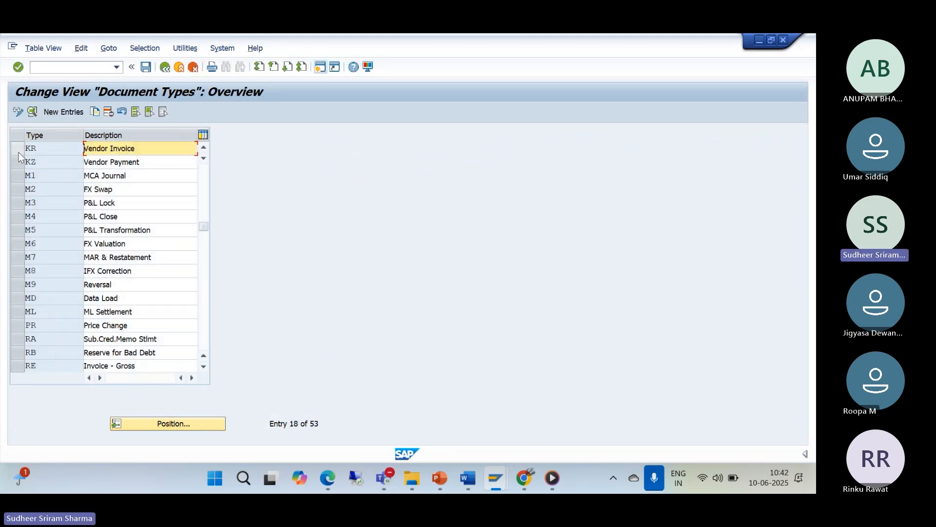
left_click(19, 152)
left_click(31, 113)
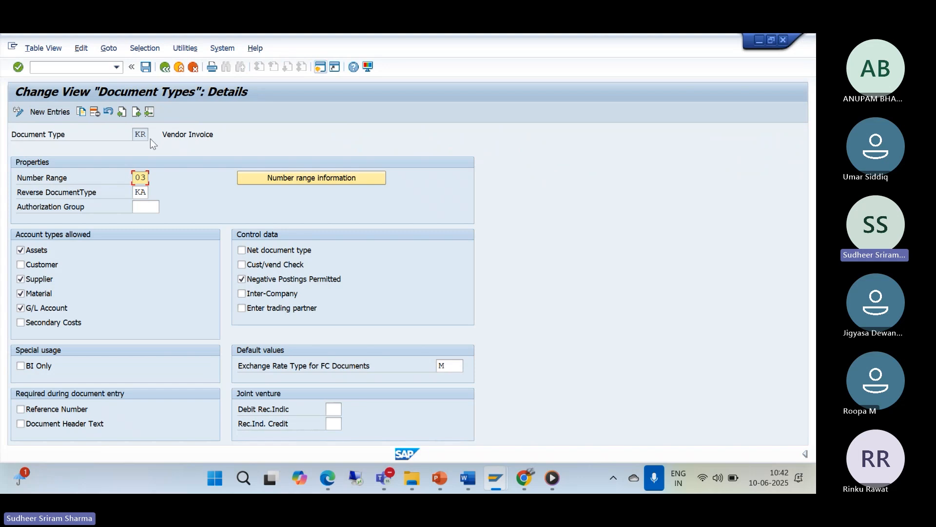
Step: Open the document type's number range intervals for editing for company code TM10
left_click(271, 178)
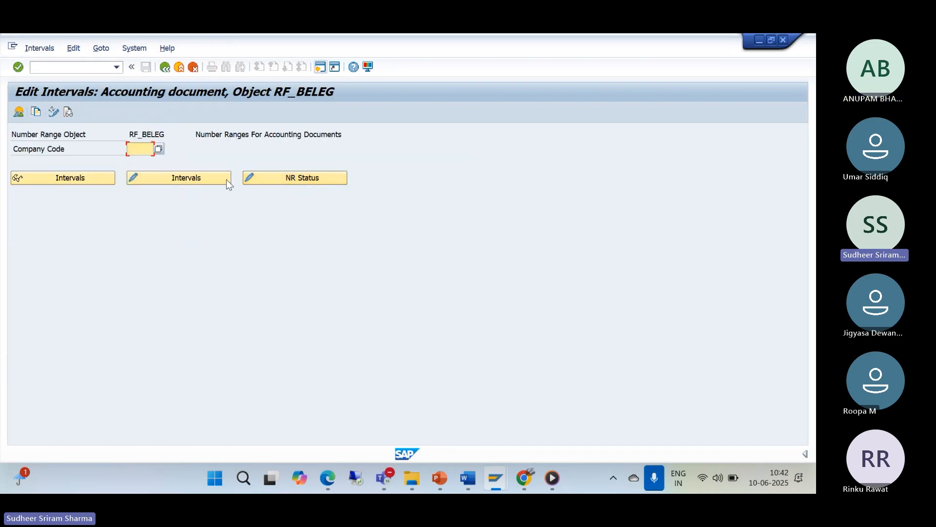
type("TM")
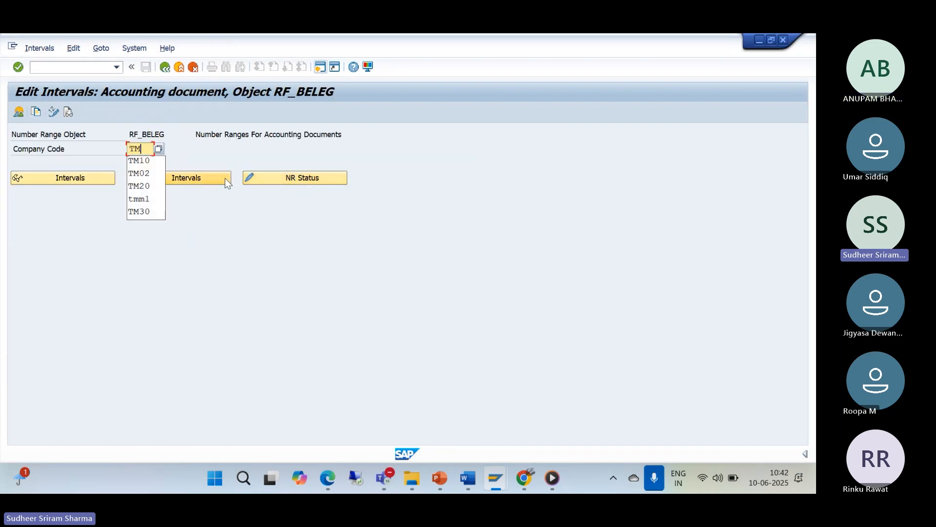
type("10")
left_click(177, 183)
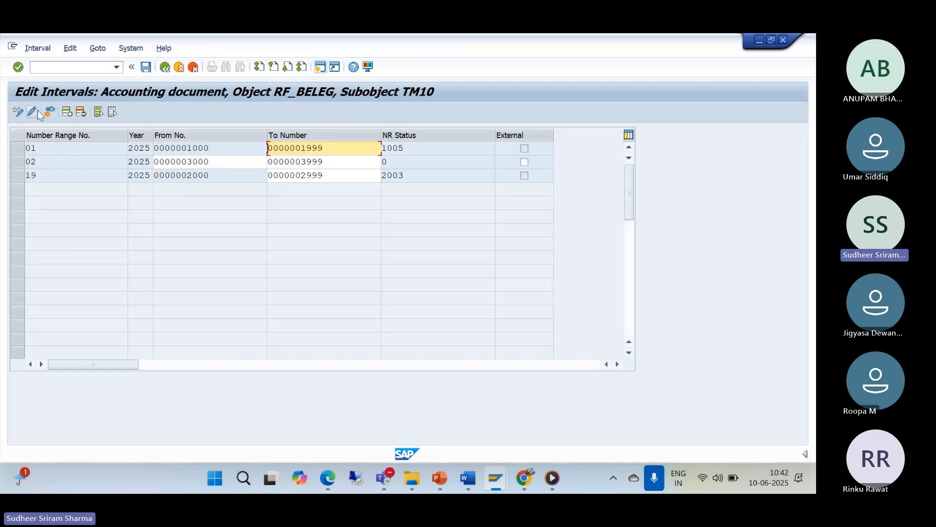
Step: Add number range interval 03 for year 2025, from 4000 to 4999, and save the intervals
left_click(66, 113)
type("03")
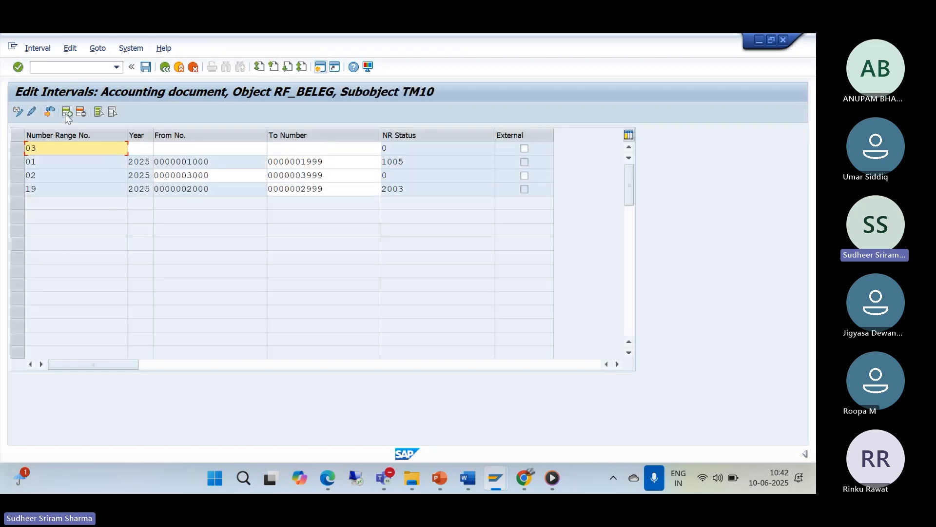
key("Tab")
type("2025")
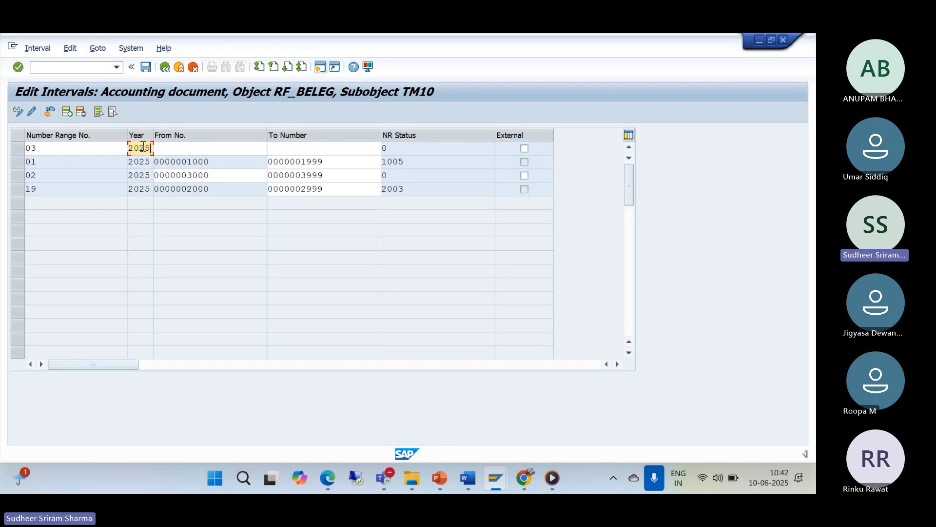
left_click(167, 148)
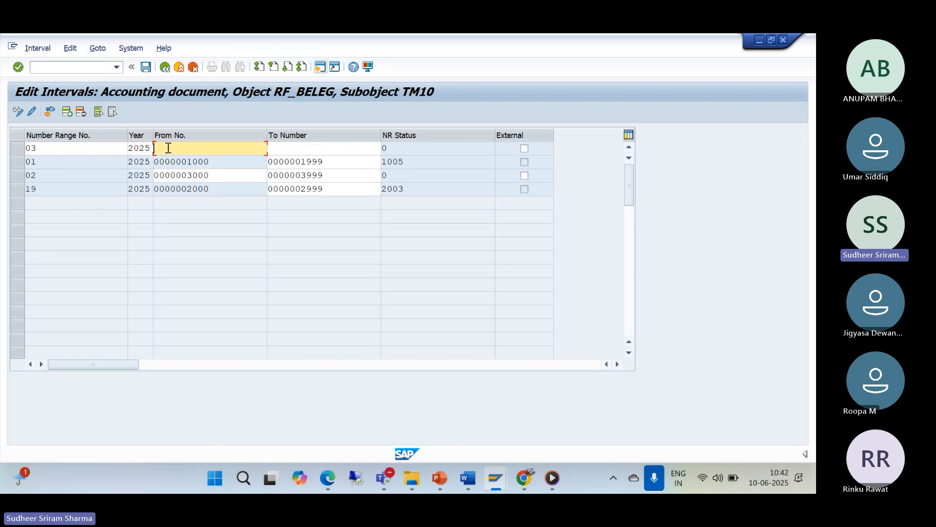
type("4000")
left_click(285, 149)
type("4999")
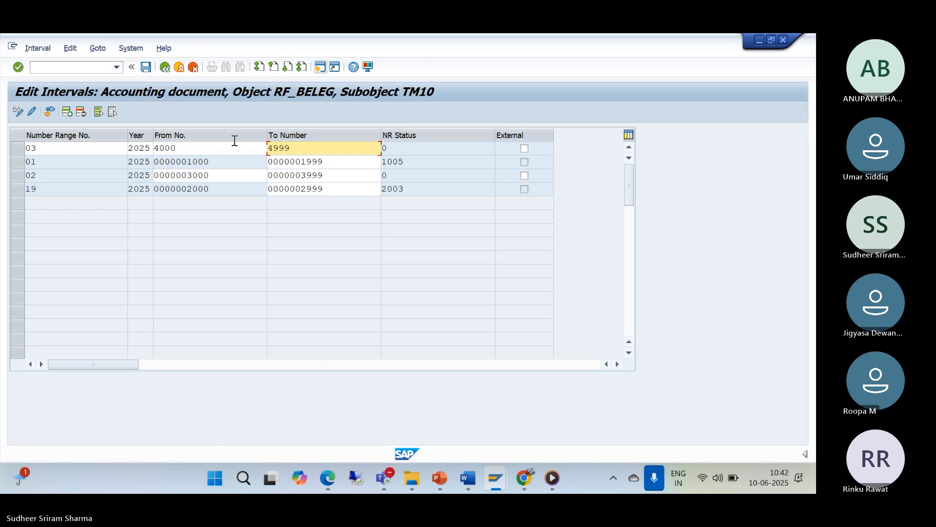
left_click(144, 69)
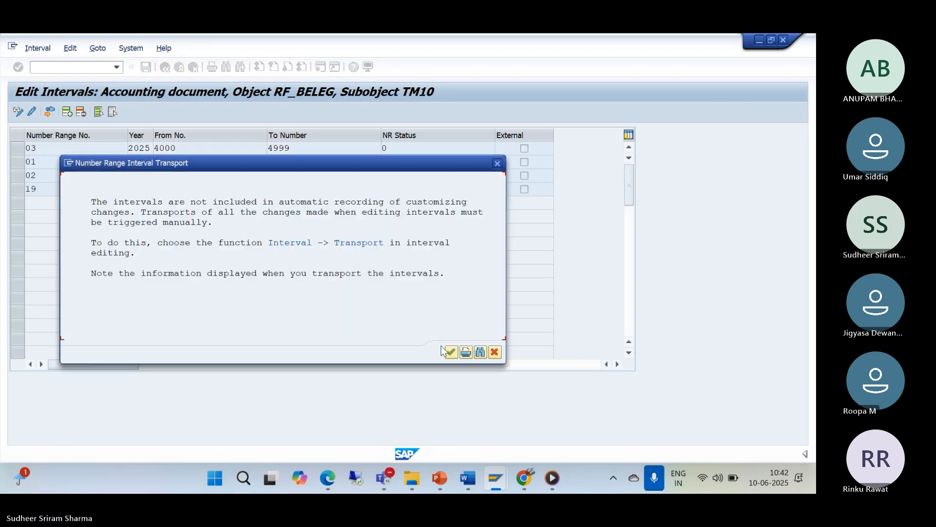
left_click(448, 352)
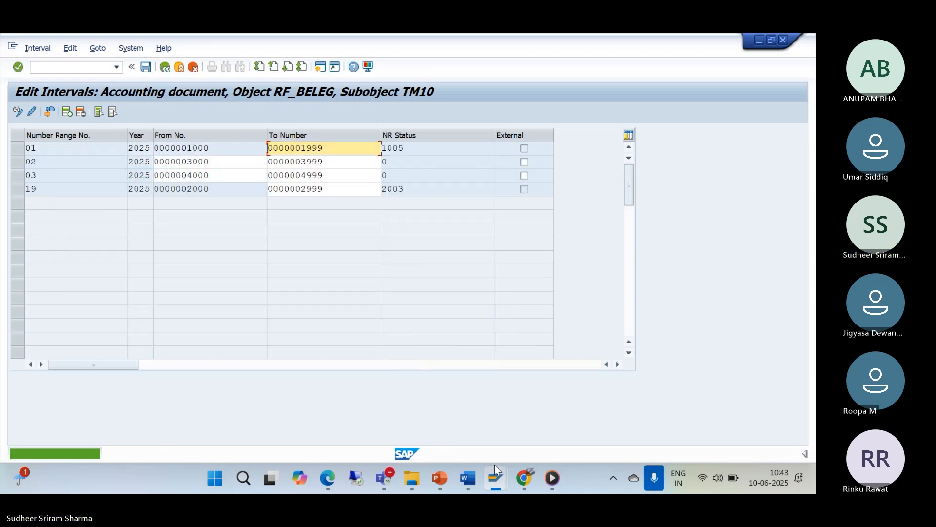
Step: Return to the open vendor invoice session and assign business area TMMN to its G/L line item
mouse_move(493, 470)
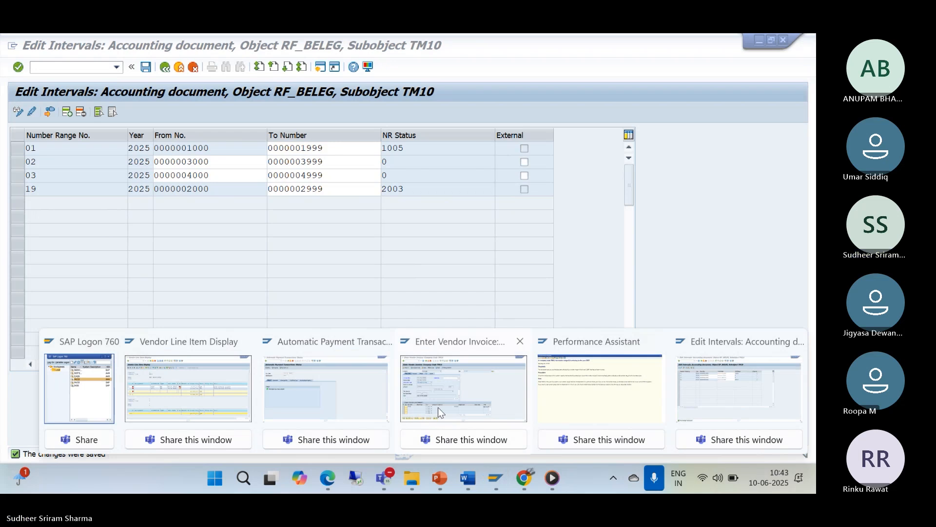
left_click(438, 408)
key("Return")
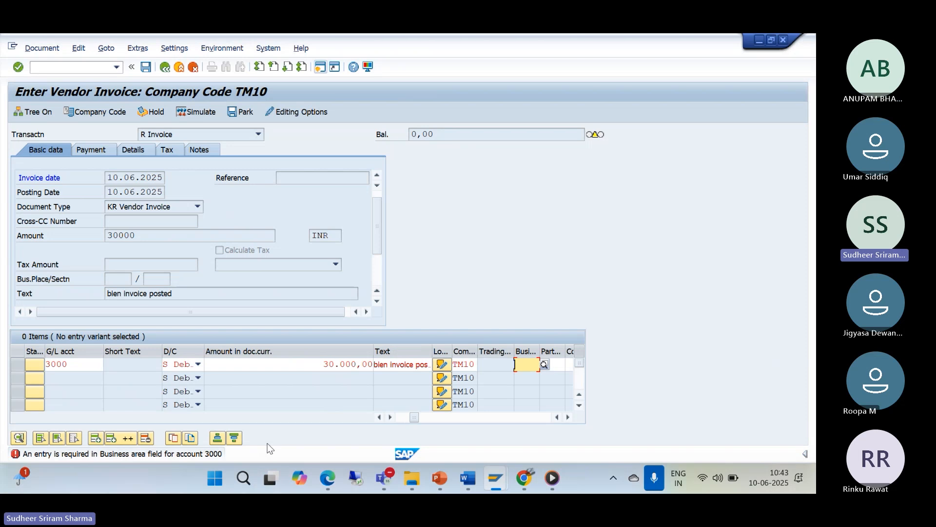
type("TMM")
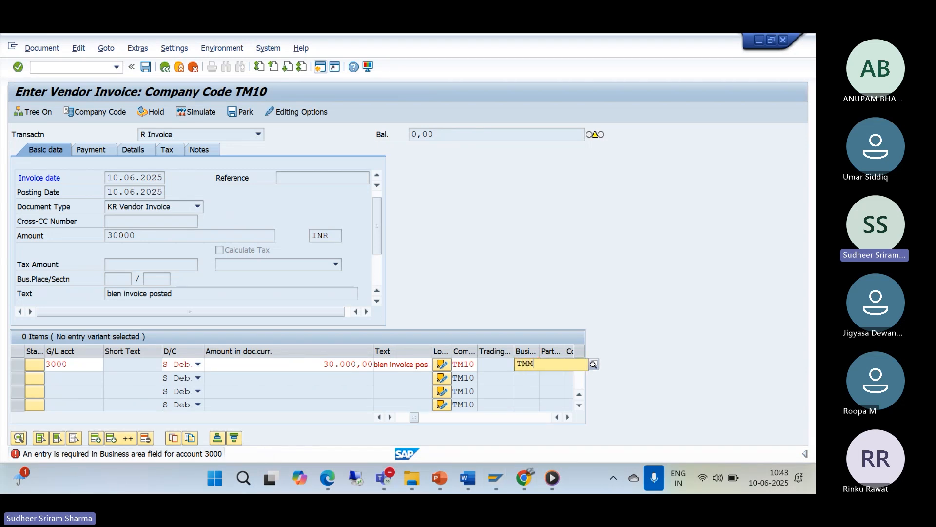
key("Down")
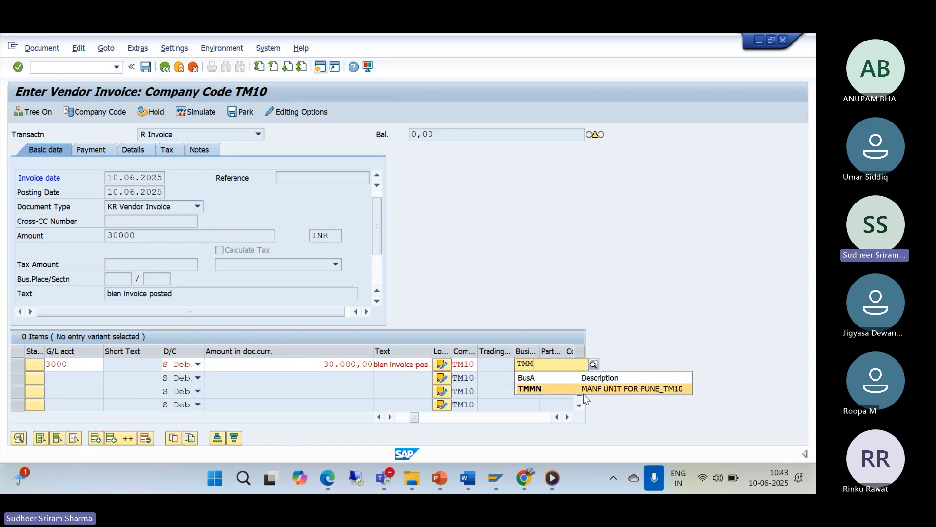
key("Return")
key("Return")
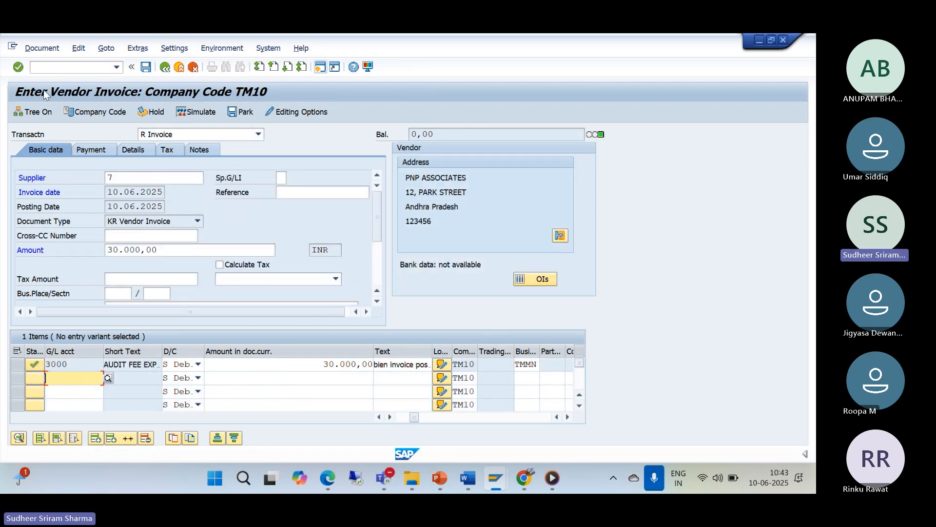
Step: Simulate the vendor invoice to review its document overview, and go back to the entry screen
left_click(39, 50)
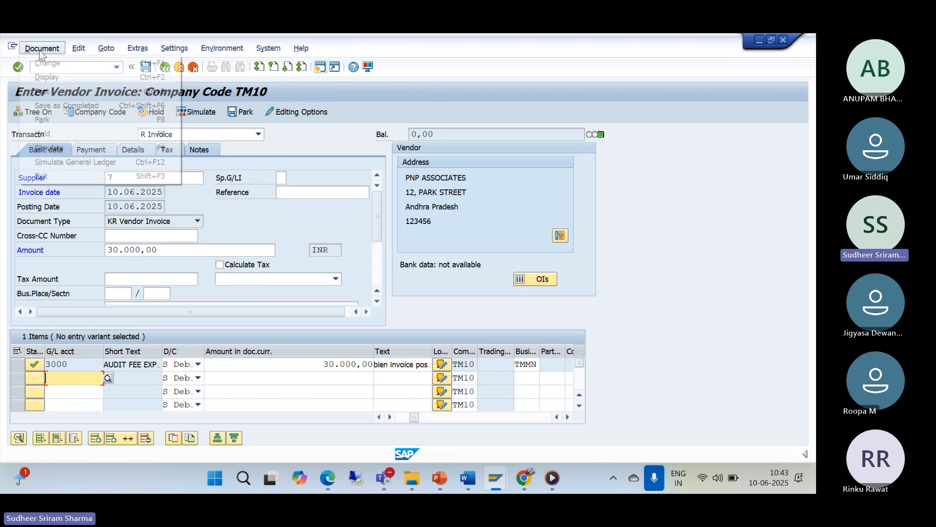
left_click(45, 150)
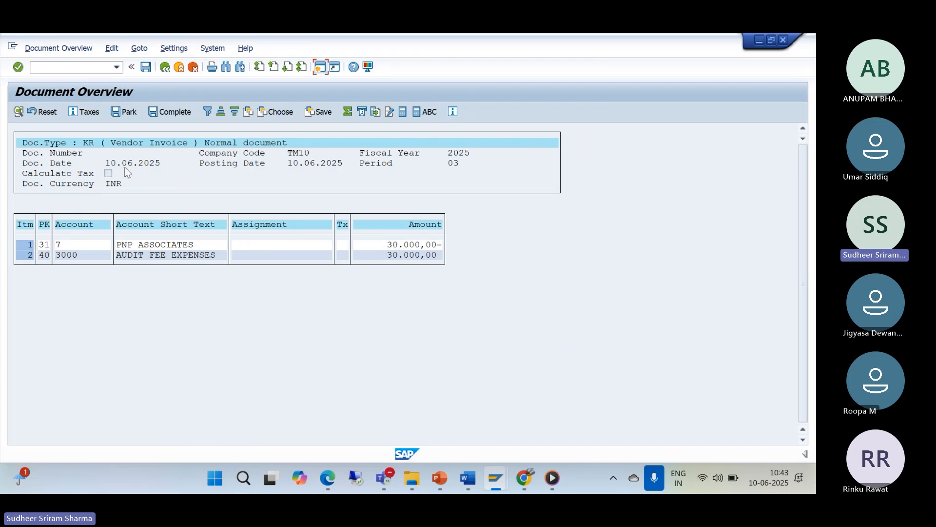
left_click(165, 67)
left_click(381, 340)
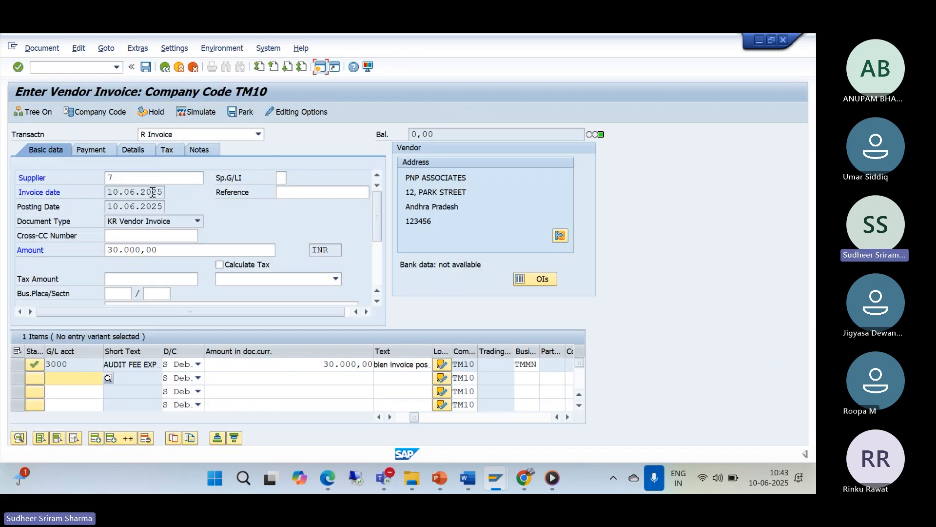
Step: Restart transaction FB60 to begin a blank vendor invoice
left_click(119, 68)
left_click(119, 69)
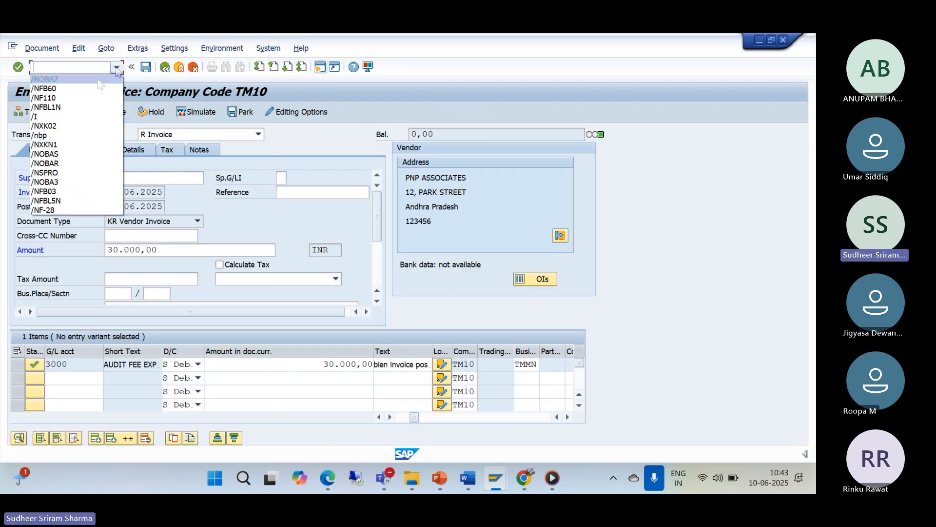
left_click(90, 89)
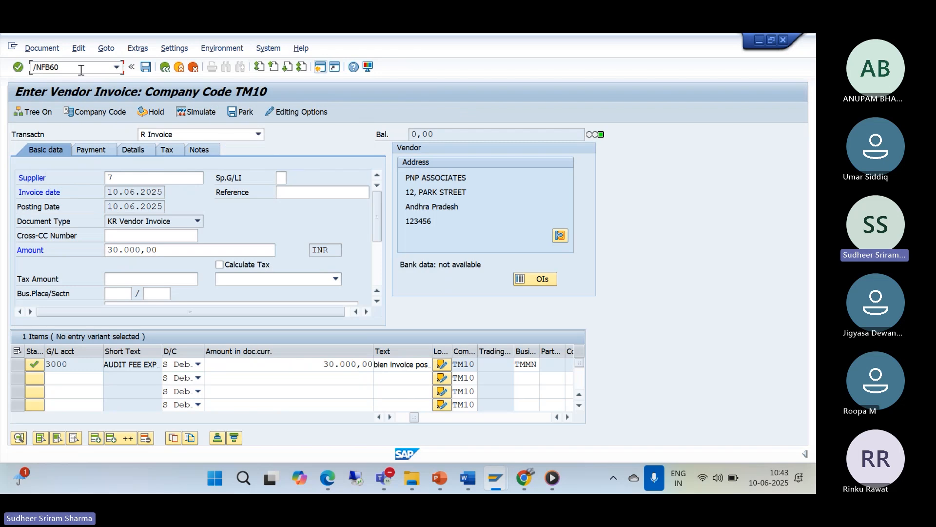
key("Return")
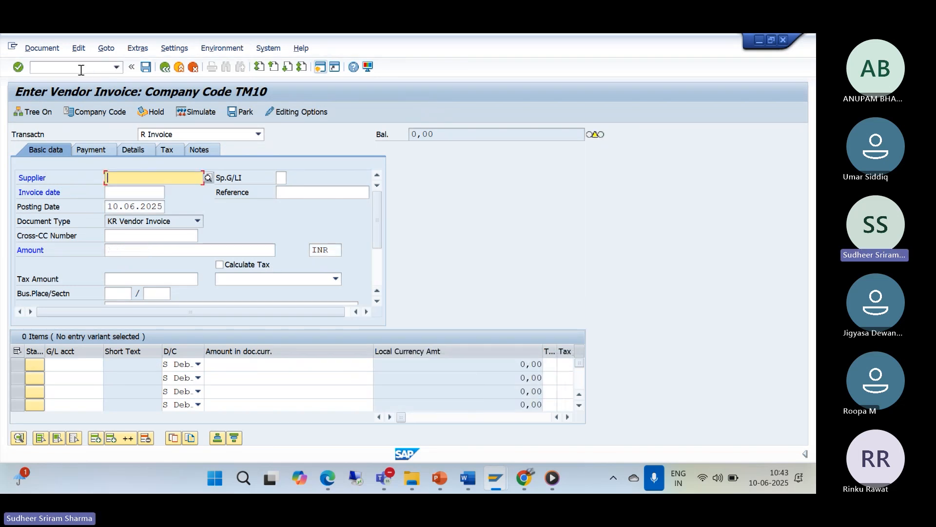
Step: Enter supplier 7 and set both the invoice date and the posting date to 10.05.2025
type("7")
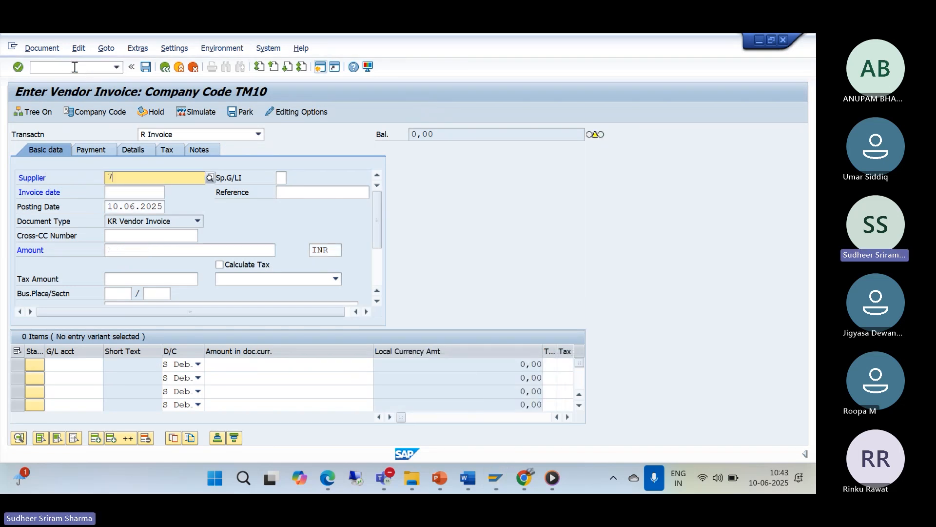
left_click(122, 268)
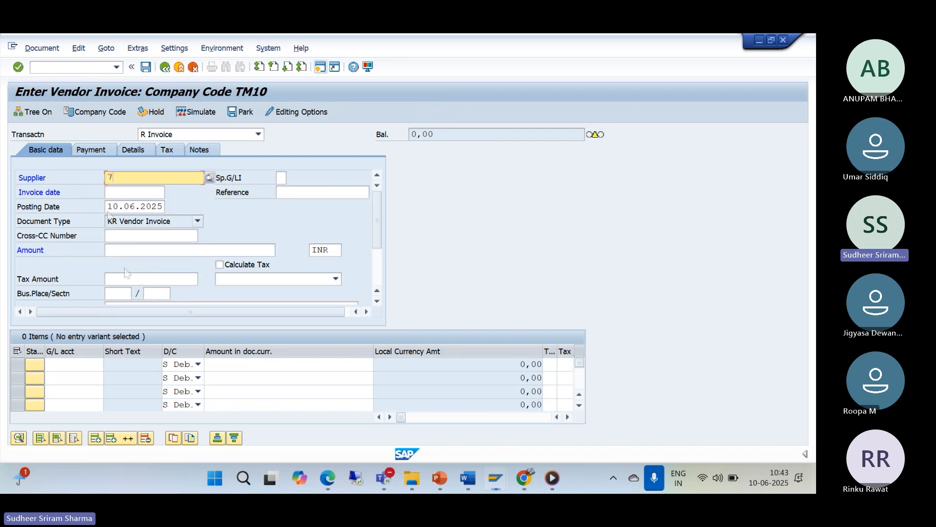
left_click(110, 194)
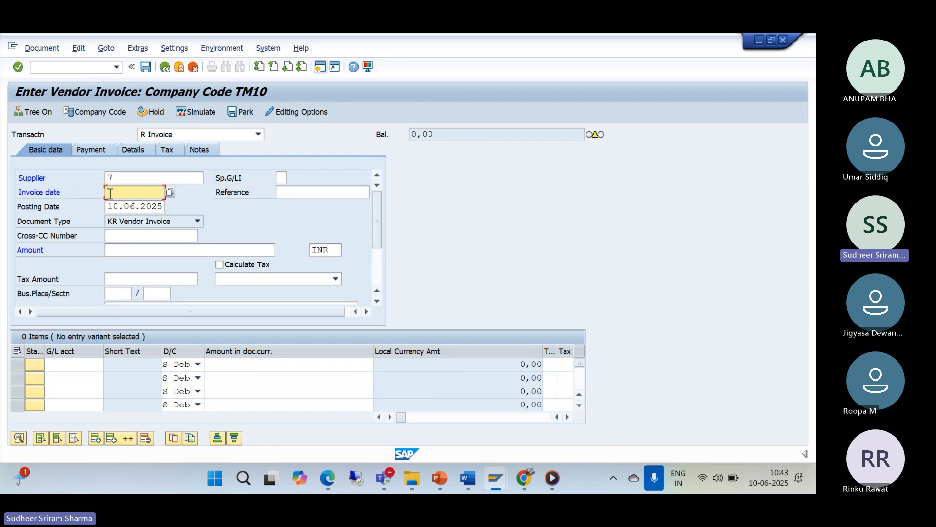
type("10.05")
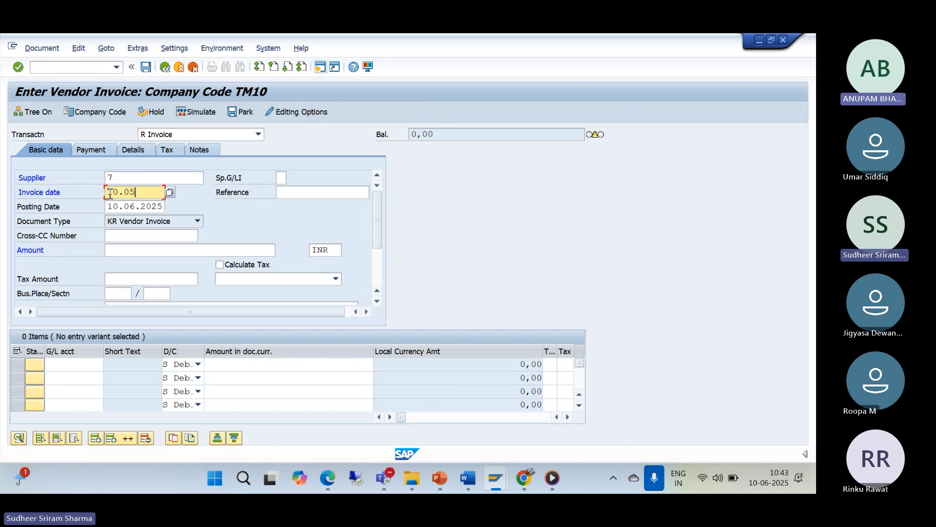
type(".2025")
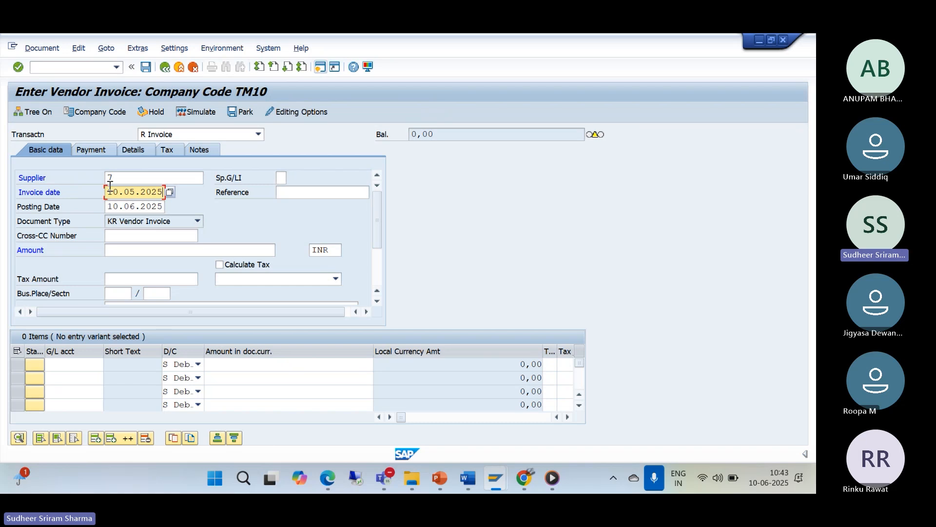
left_click_drag(109, 194, 162, 200)
key("ctrl+c")
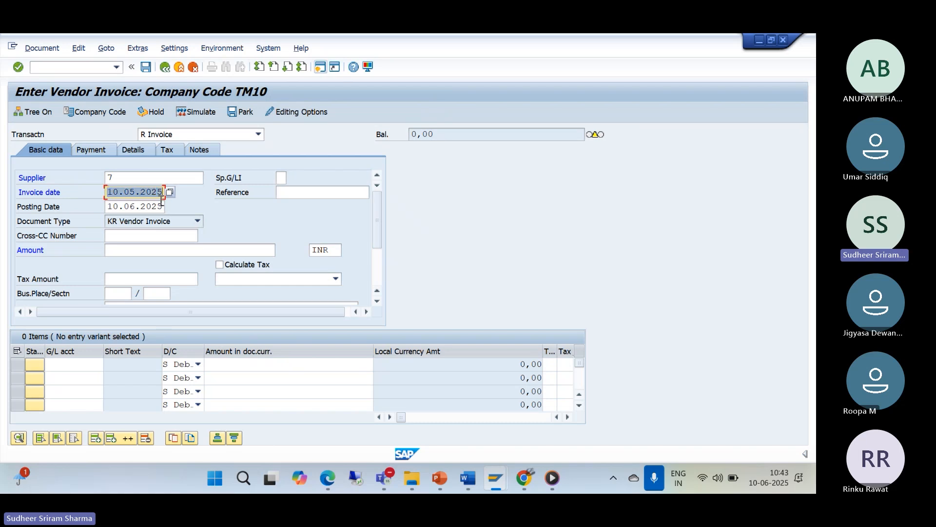
left_click(162, 199)
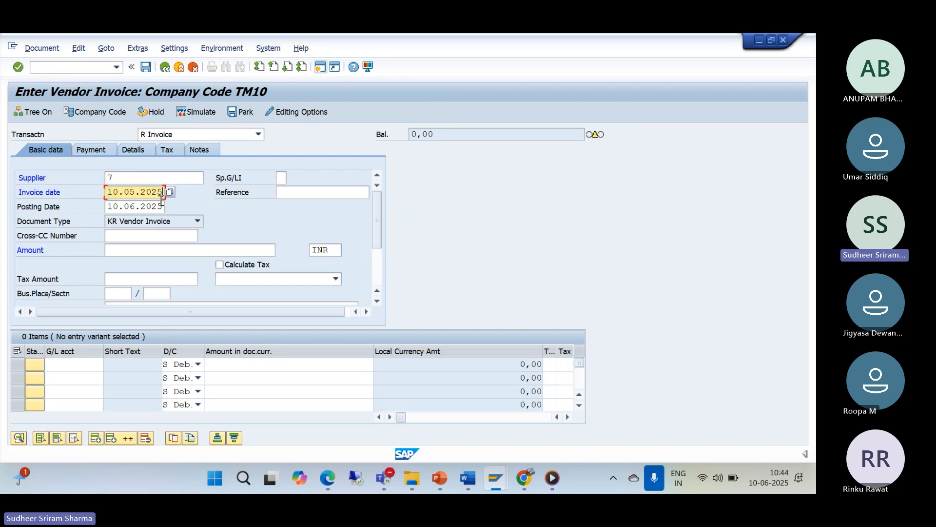
left_click_drag(107, 207, 165, 209)
key("ctrl+v")
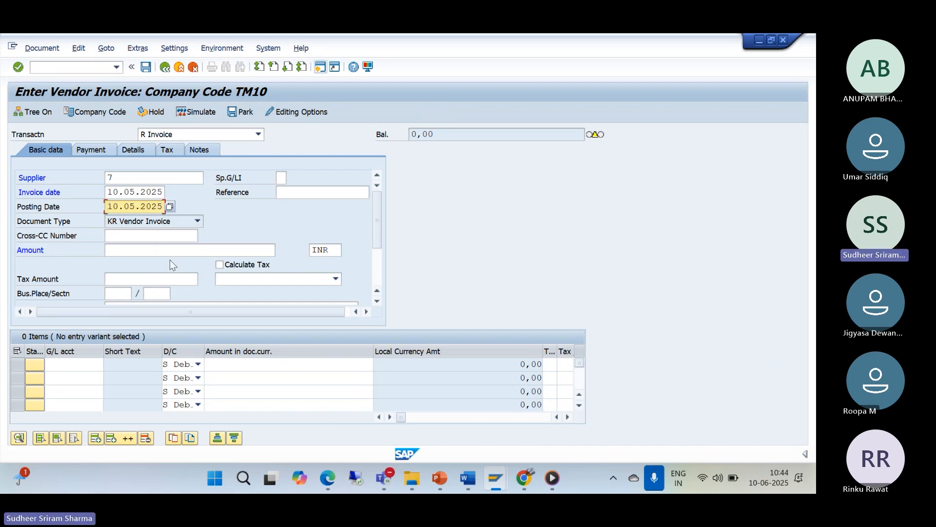
Step: Set the invoice amount to 30000 INR and enter the header text "bien invoice posted"
left_click(152, 249)
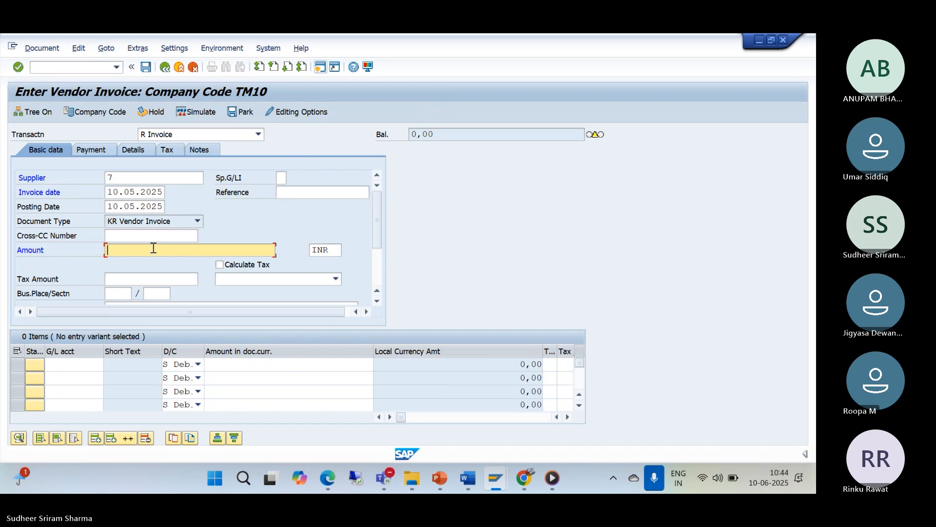
left_click(153, 249)
left_click(153, 262)
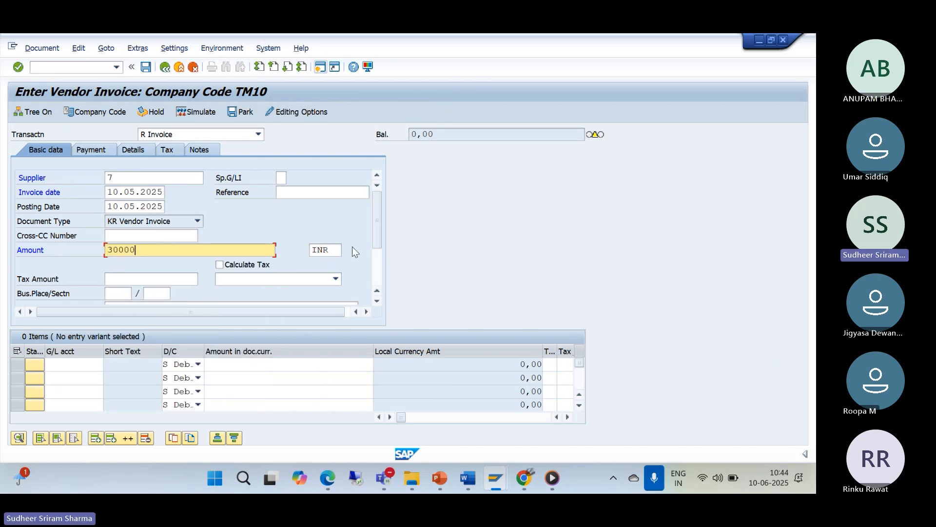
left_click_drag(376, 241, 378, 268)
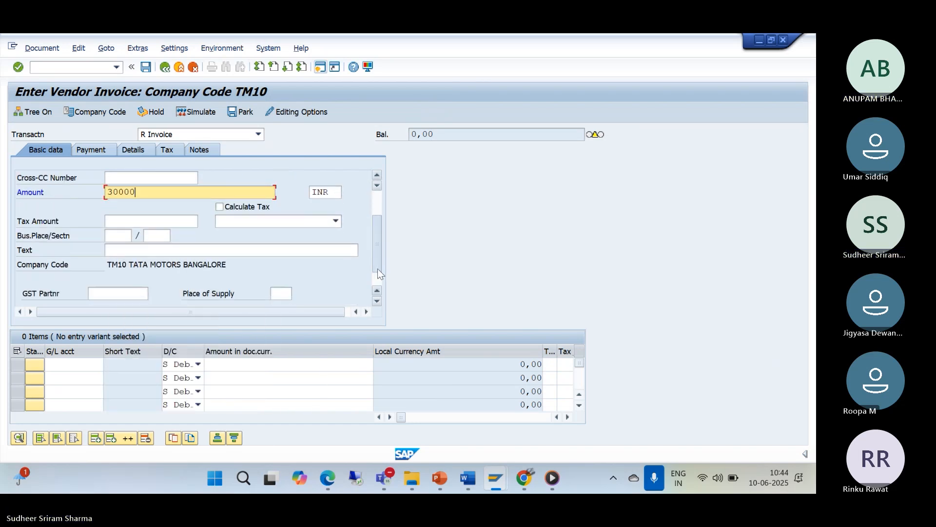
left_click(164, 251)
left_click(157, 259)
Step: Enter a debit line for G/L account 3000 with amount 30000 and text "bien invoice posted", and confirm the entries
left_click(68, 364)
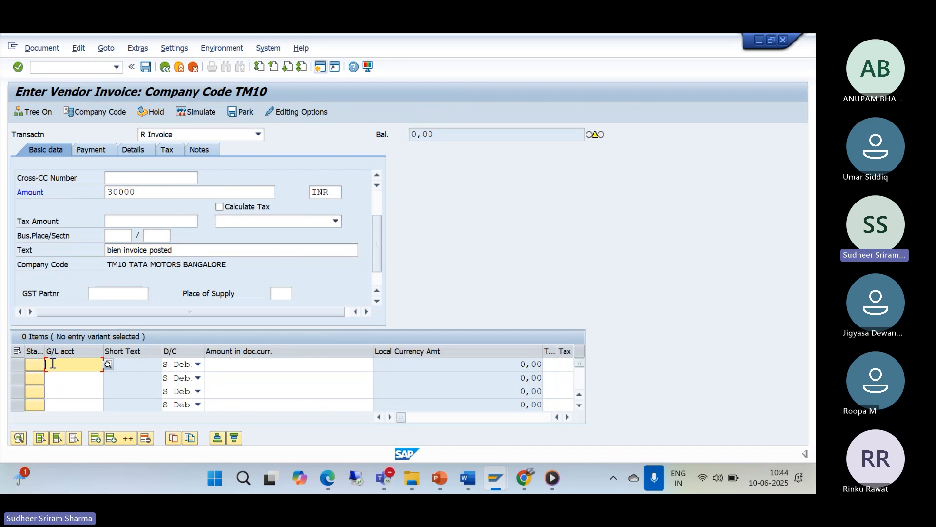
left_click(63, 235)
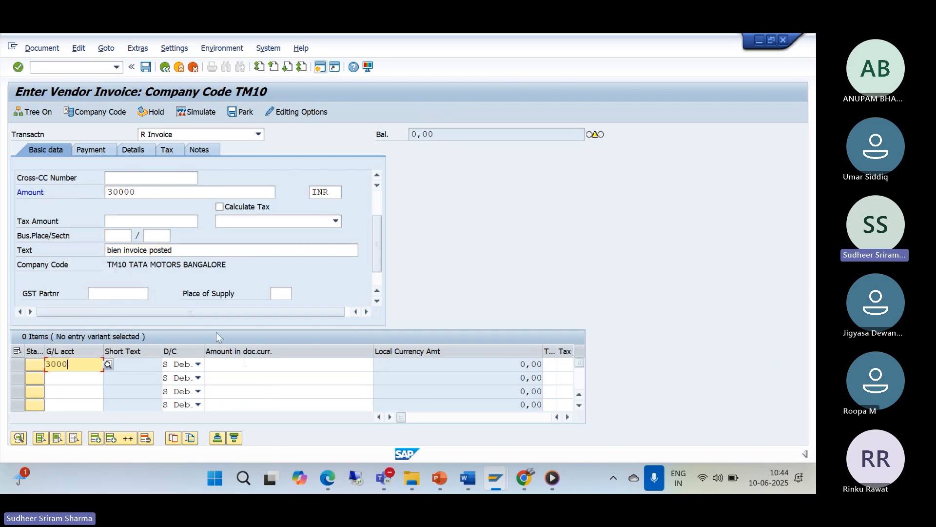
left_click(239, 366)
left_click(364, 186)
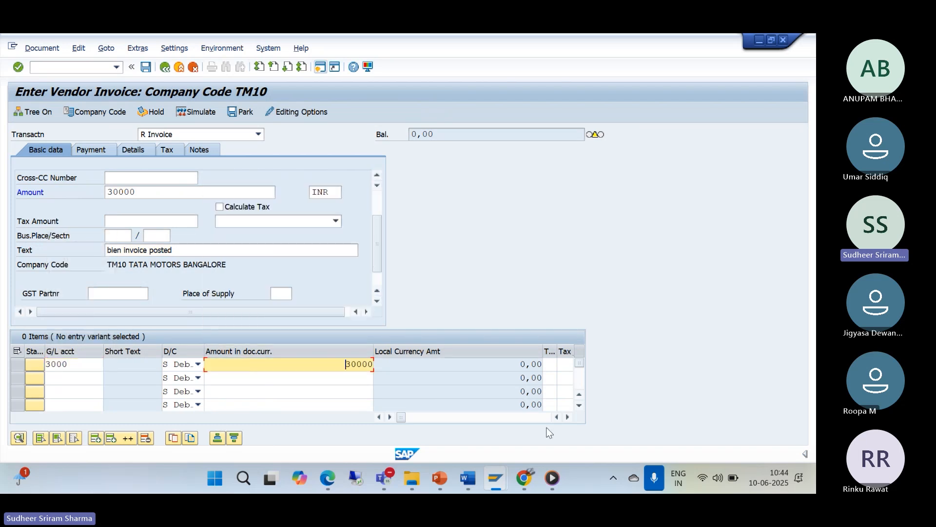
left_click(568, 417)
left_click(568, 417)
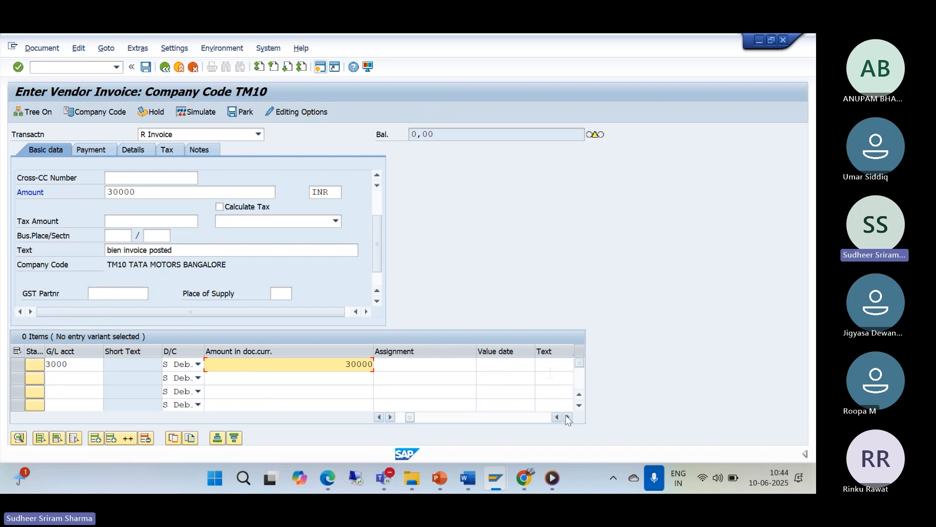
left_click(548, 361)
left_click(596, 184)
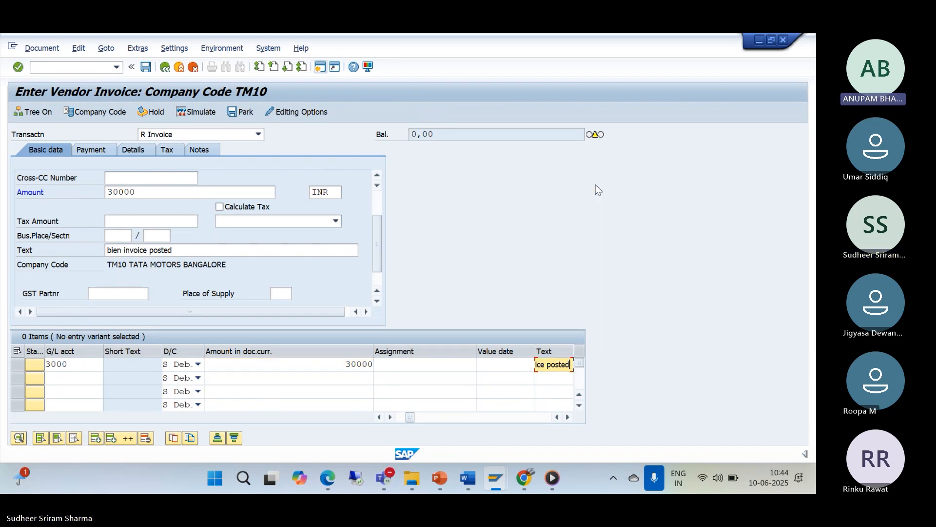
key("Return")
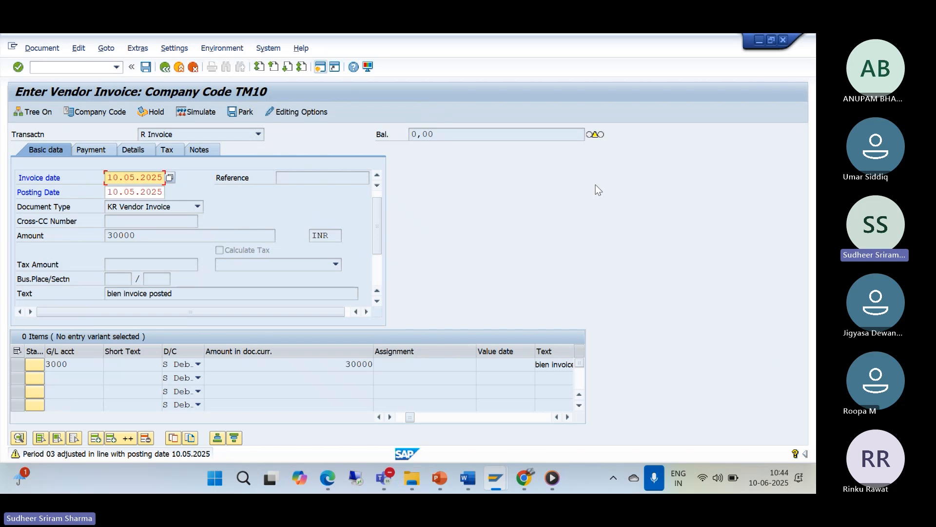
key("Return")
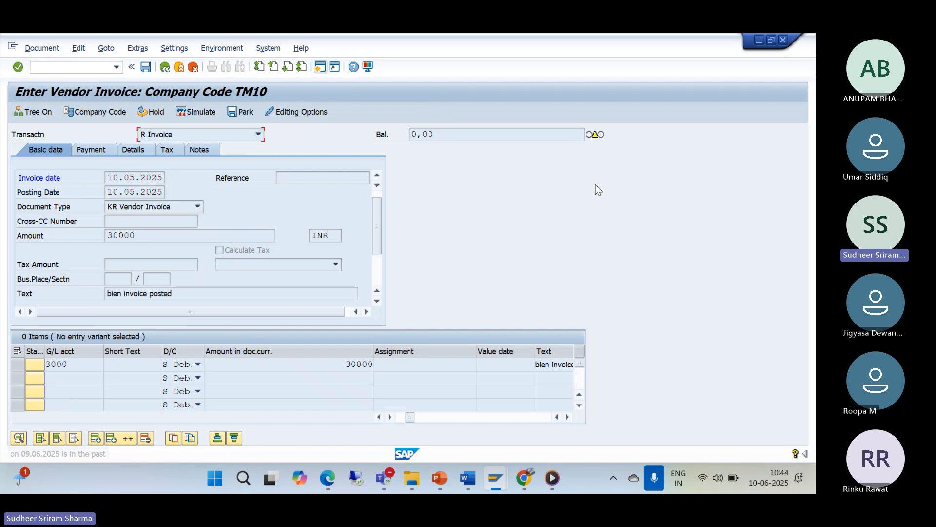
Step: Assign business area TMMN to the debit line for G/L account 3000 and confirm the entries
key("Return")
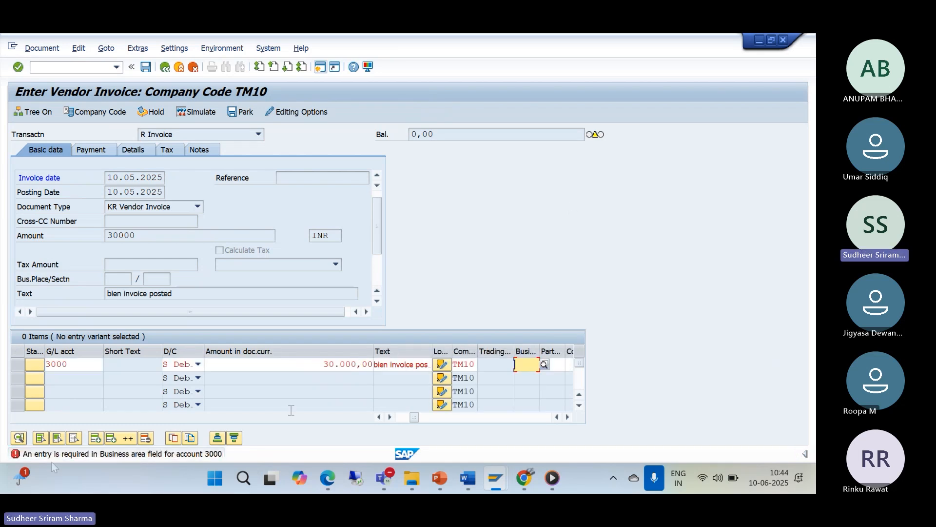
type("TMM")
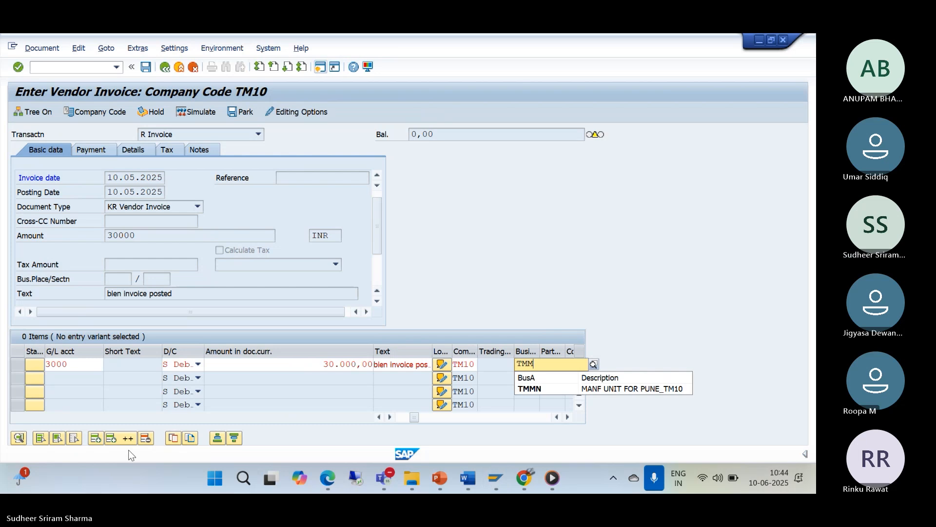
left_click(530, 389)
key("Return")
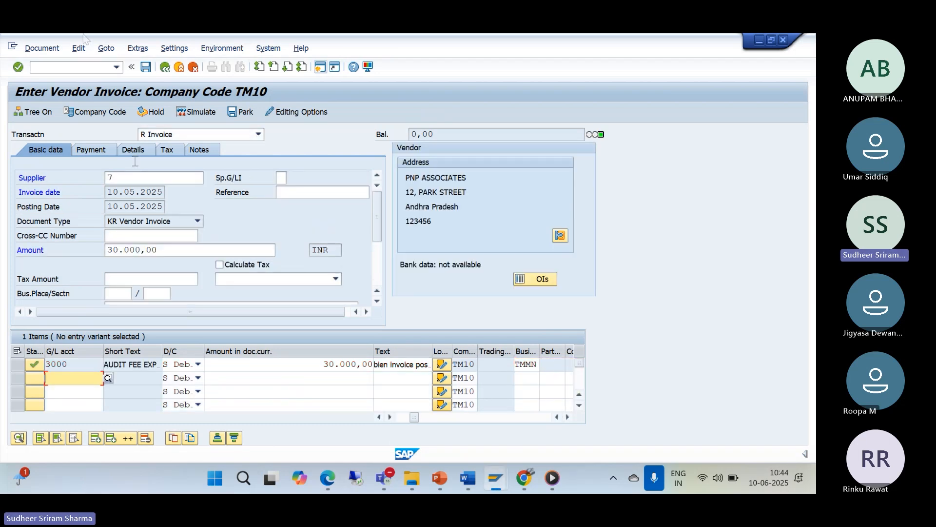
Step: Simulate the vendor invoice and post it from the document overview
left_click(43, 49)
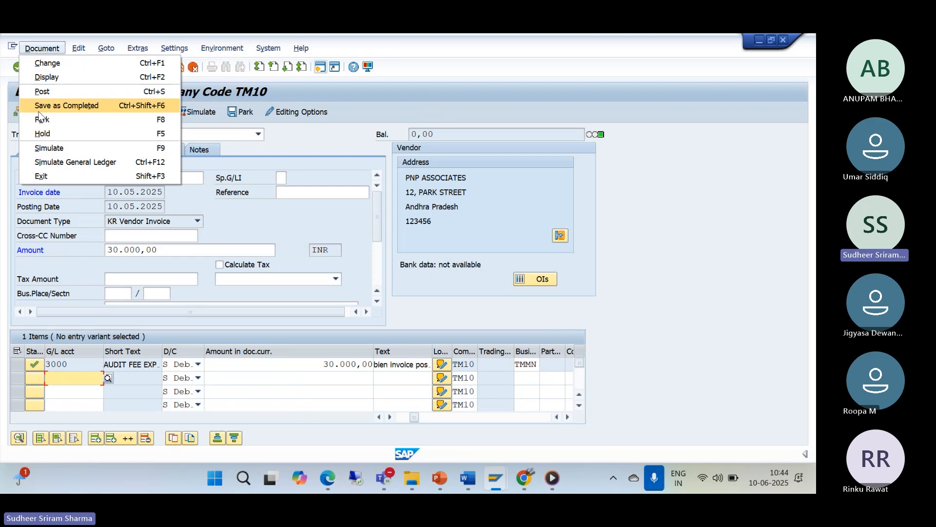
left_click(44, 149)
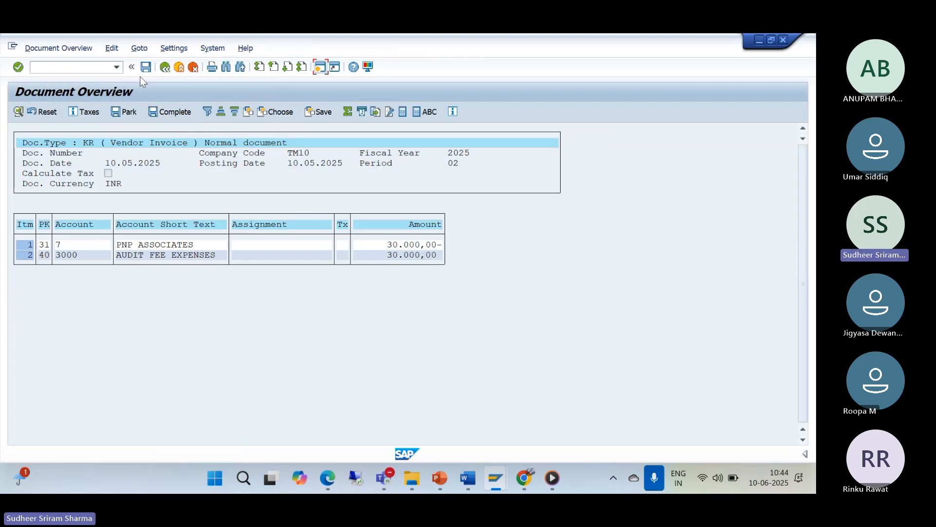
left_click(145, 69)
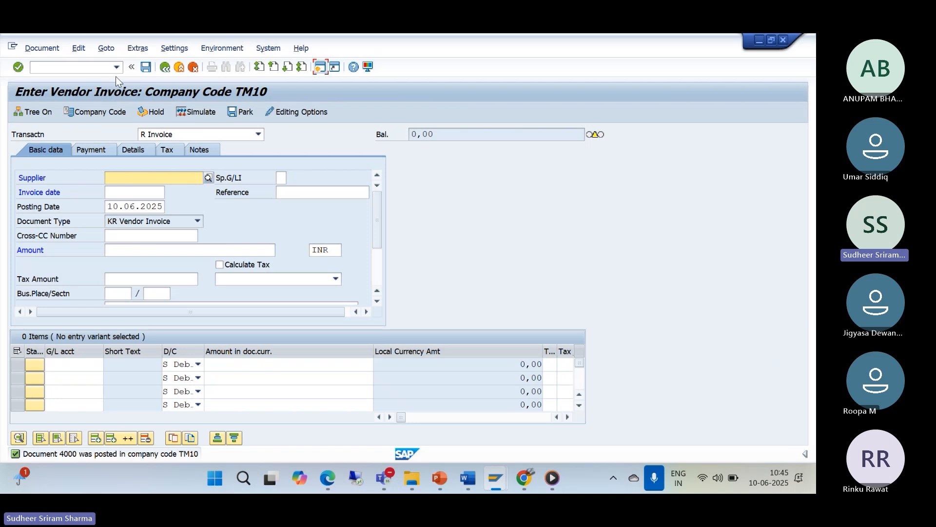
Step: Switch to the vendor line item display session and refresh the list for supplier 7
mouse_move(490, 473)
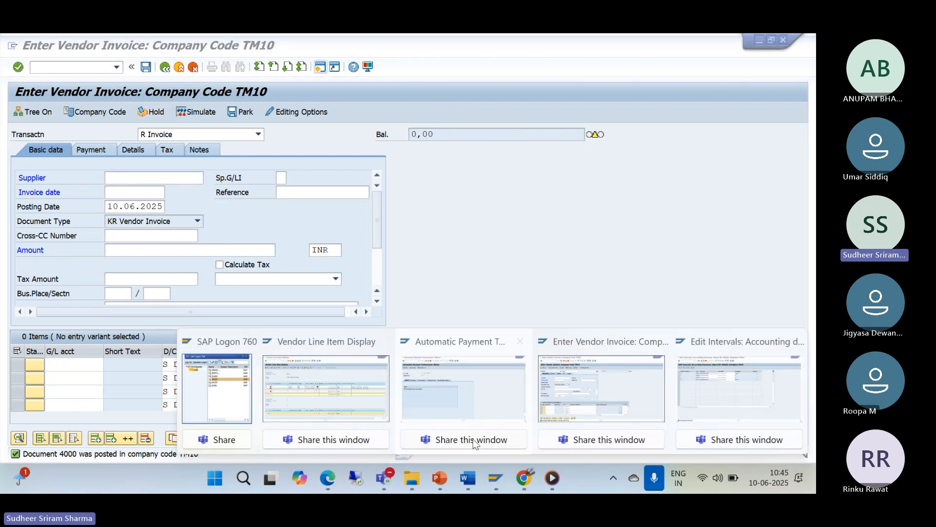
left_click(326, 429)
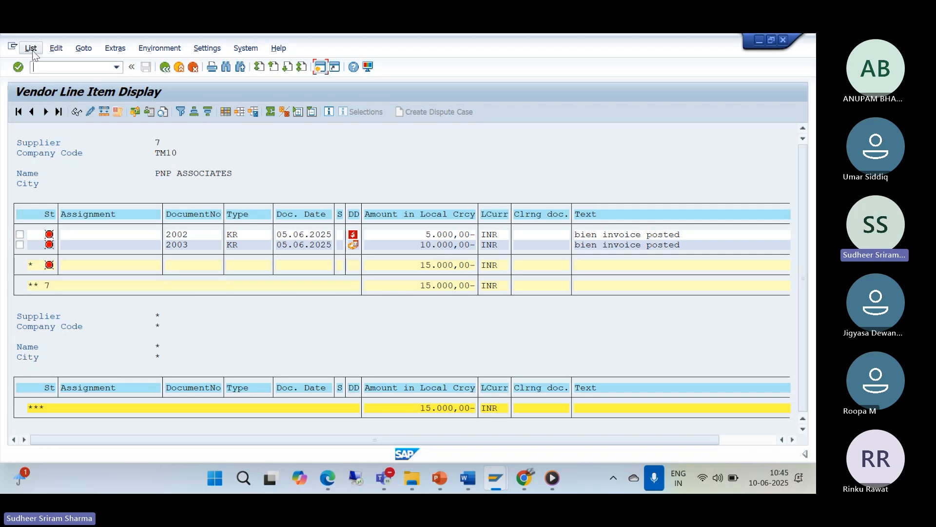
left_click(32, 50)
left_click(38, 77)
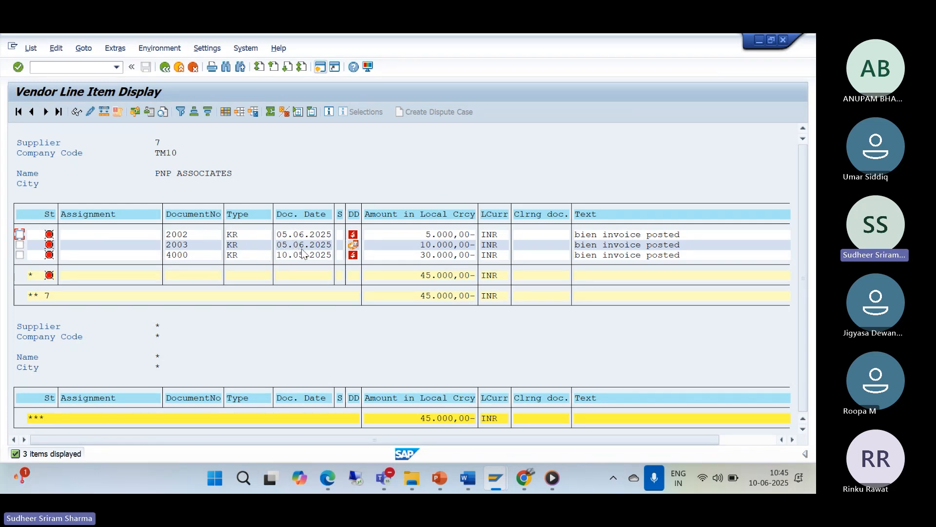
Step: Run transaction F-53 and set the document date of the outgoing payment to 10.06.2025
left_click(62, 71)
type("/NF-53")
key("Return")
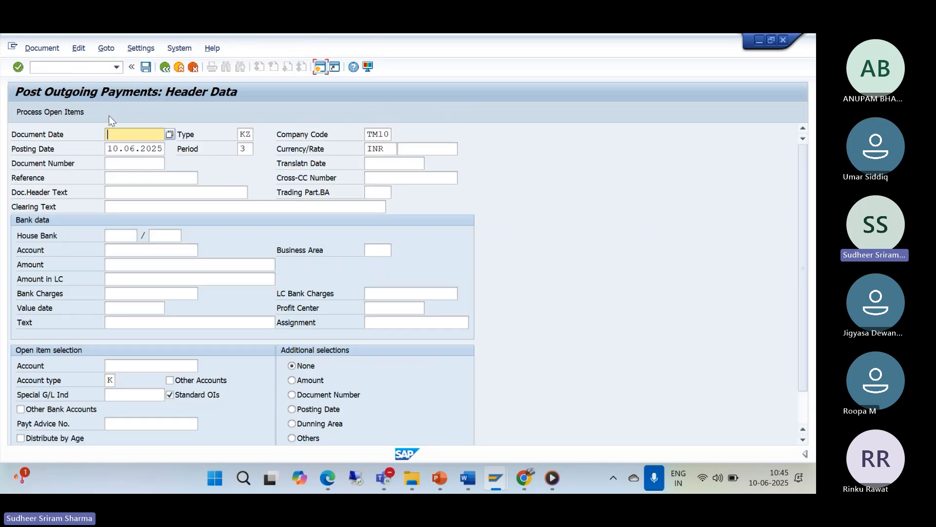
left_click(115, 134)
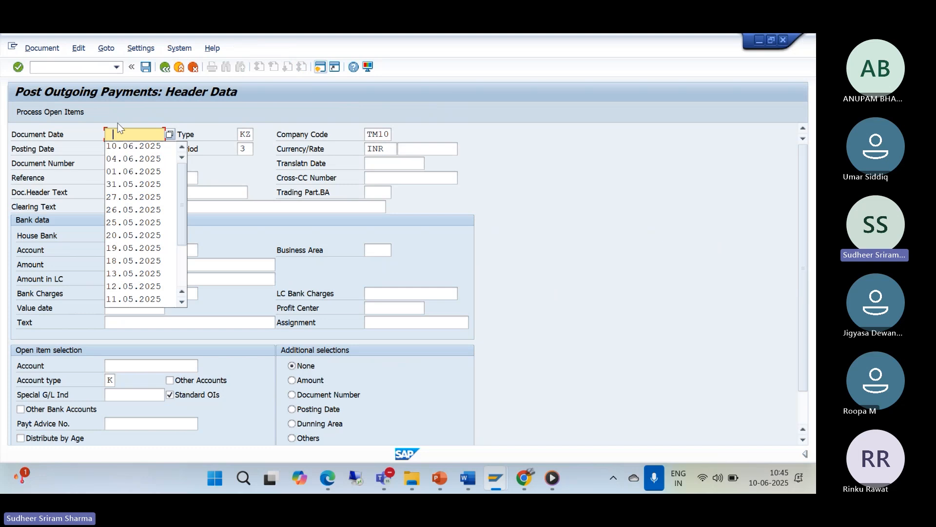
left_click(122, 146)
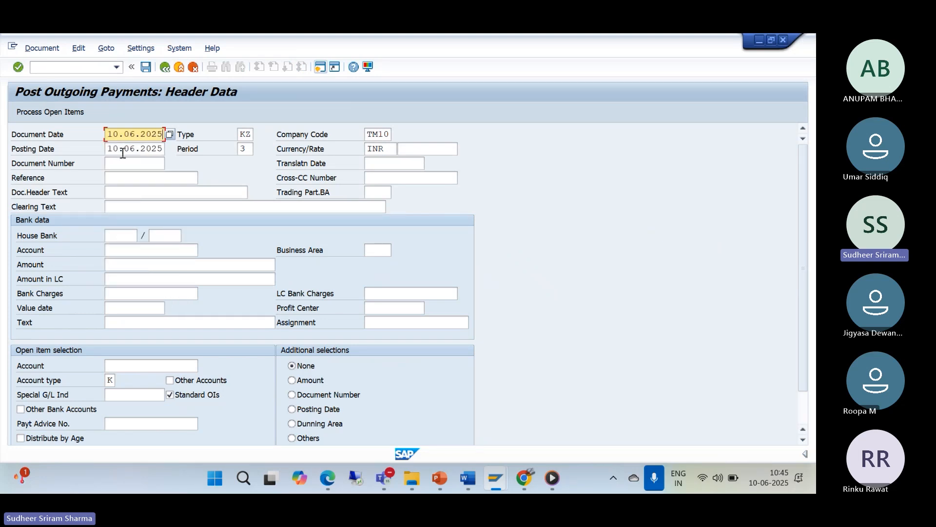
Step: Set the bank data of the payment to account 1000 and amount 10000
left_click(122, 256)
left_click(121, 261)
left_click(119, 260)
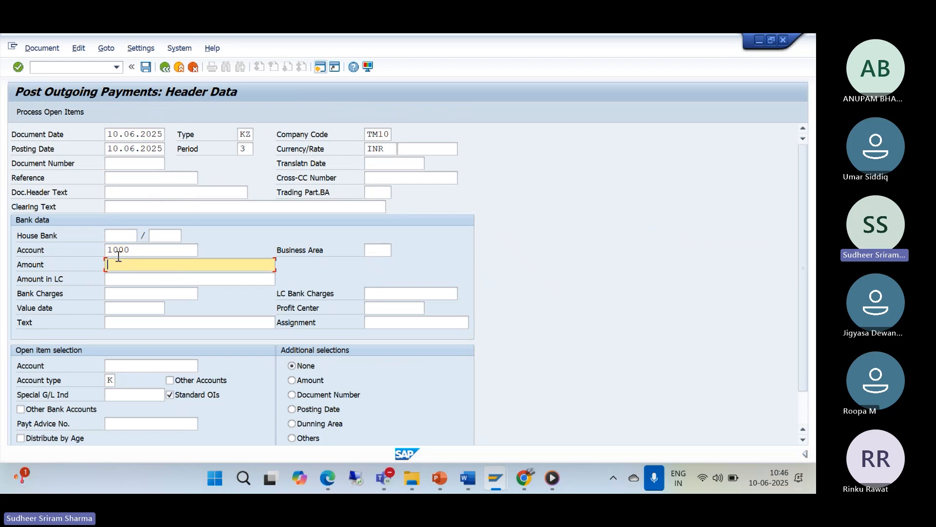
type("1000")
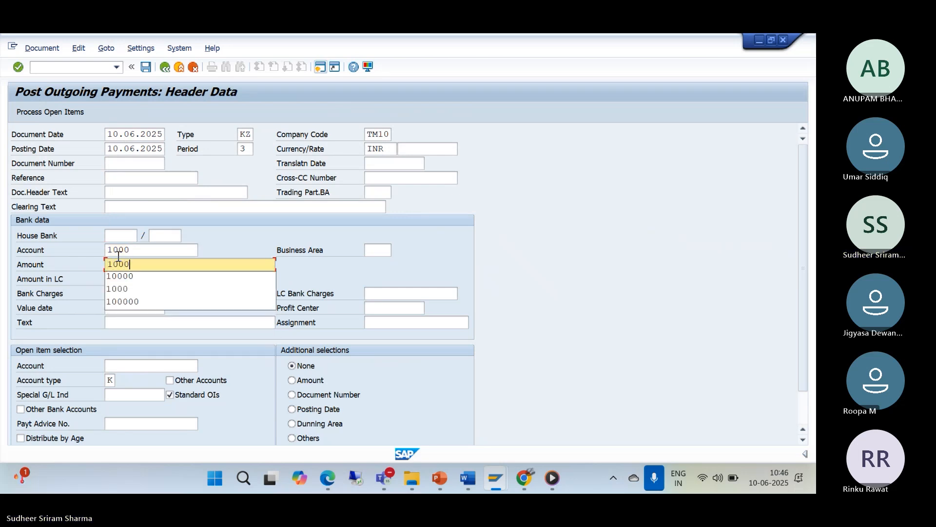
type("0")
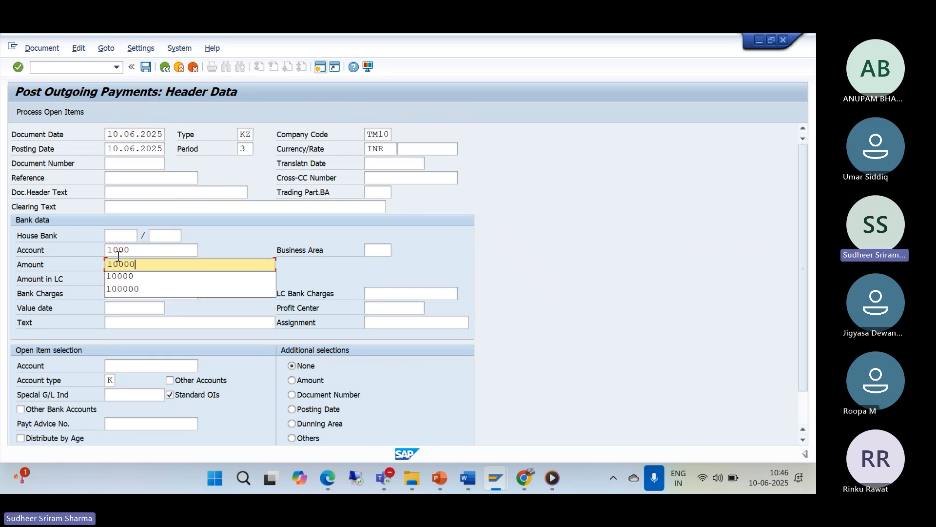
left_click(127, 277)
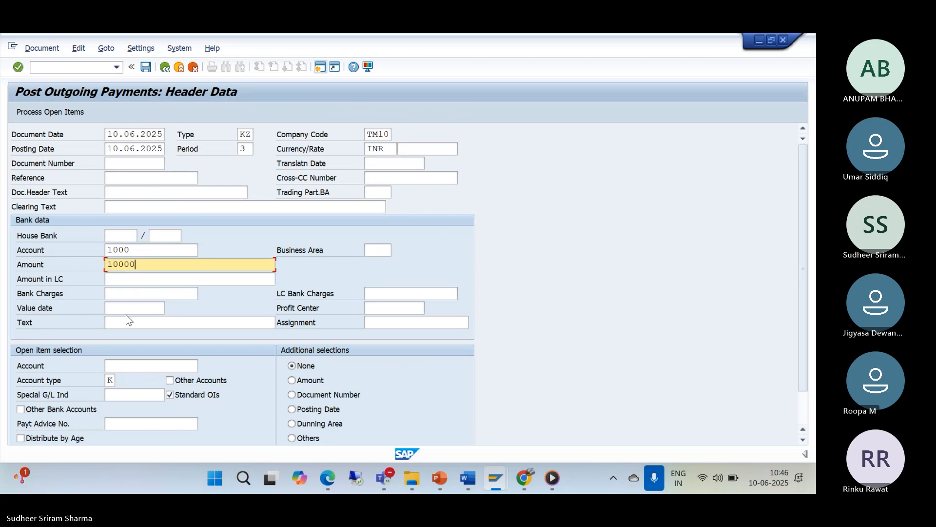
Step: Enter the text "BIENG AMOUNT PAID AGAINST INVOICE" and open item account 7, and try to process the open items
left_click(123, 323)
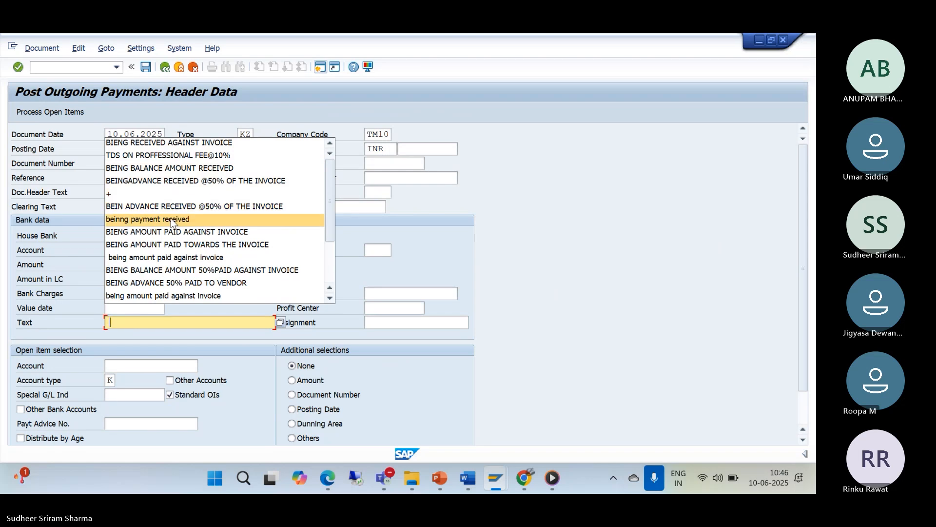
left_click(172, 232)
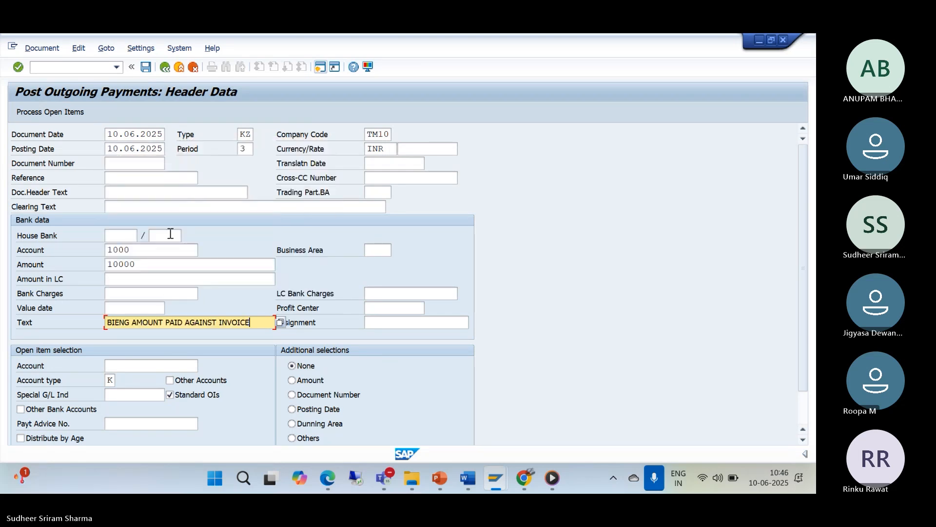
left_click(117, 366)
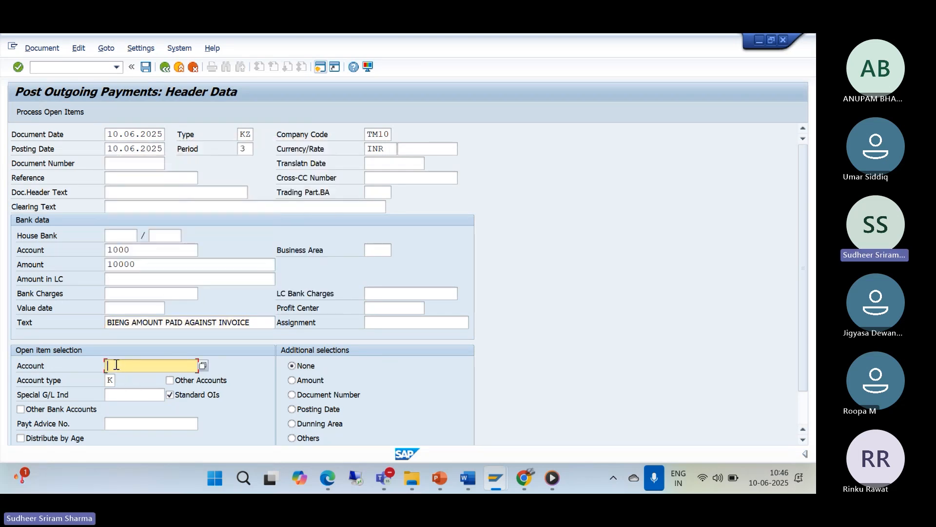
type("7")
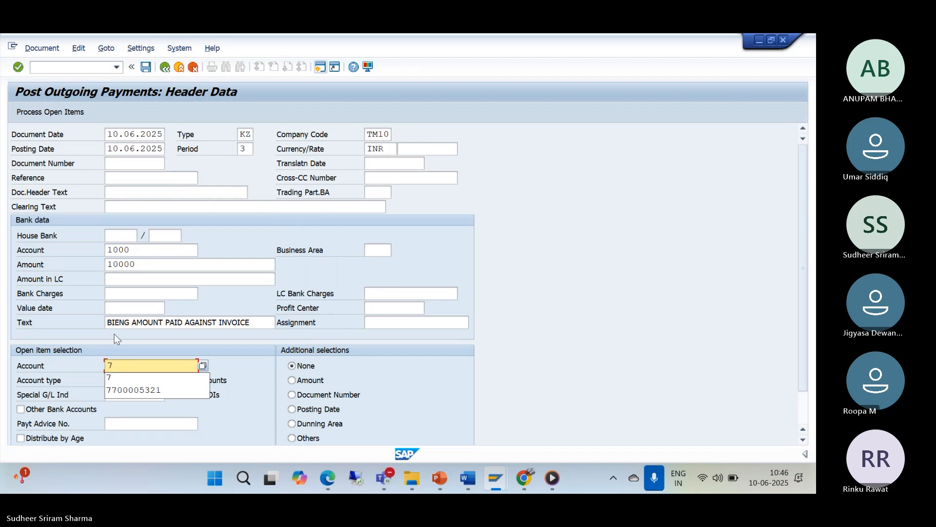
left_click(109, 379)
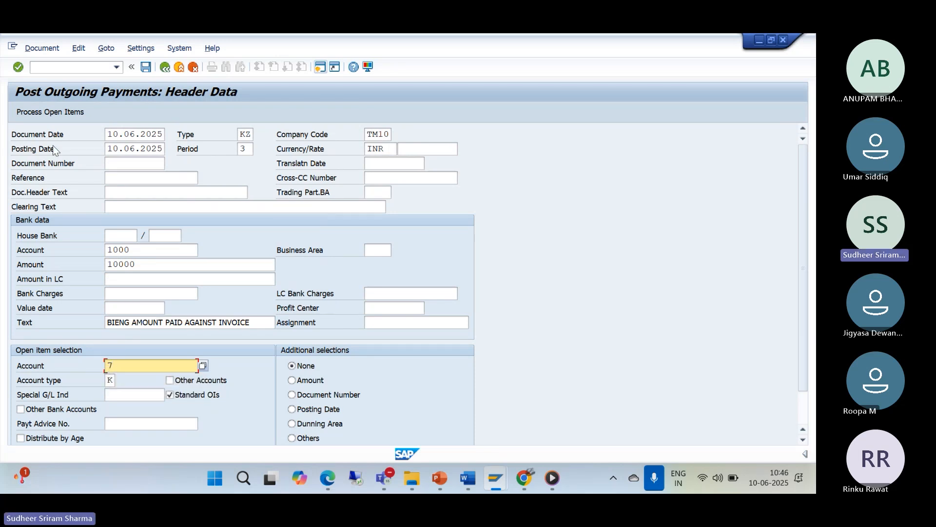
left_click(46, 111)
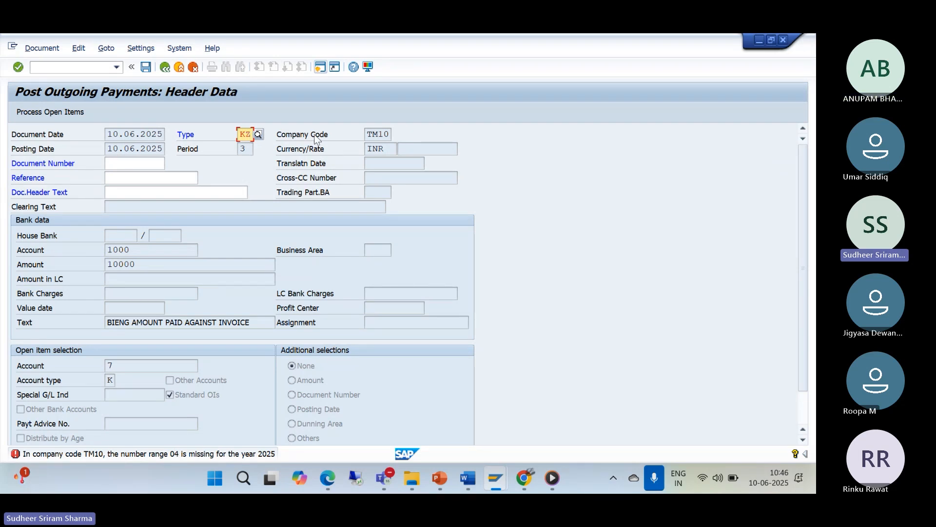
Step: Open a new session and try to run transaction OBA7, declining to display the locked data
left_click(320, 71)
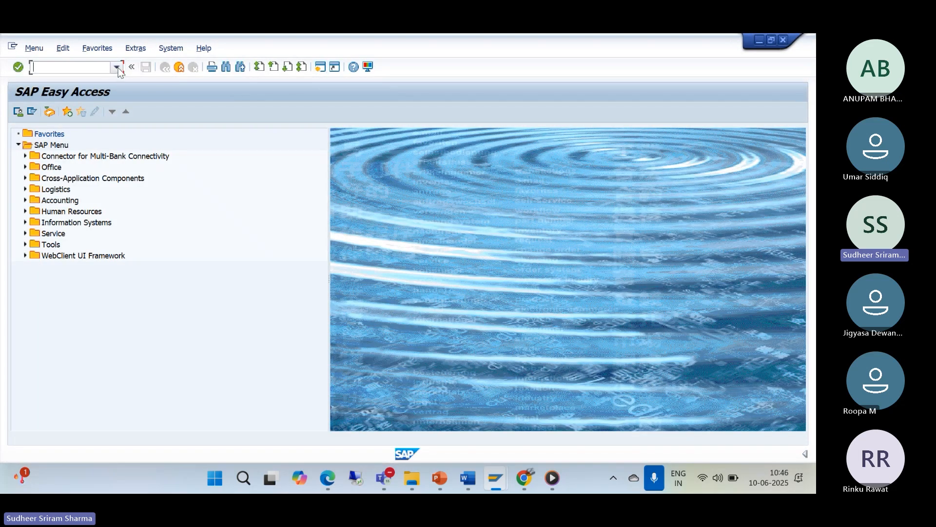
left_click(117, 67)
mouse_move(432, 470)
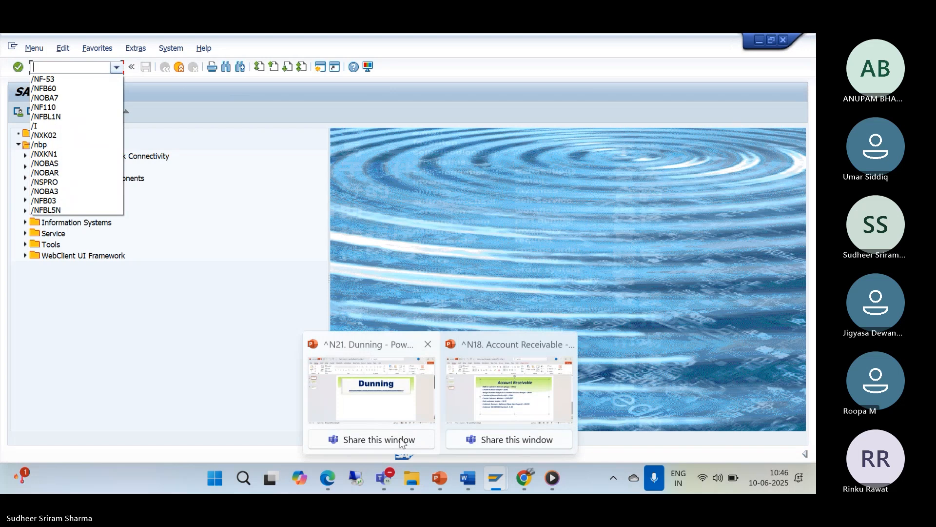
left_click(67, 99)
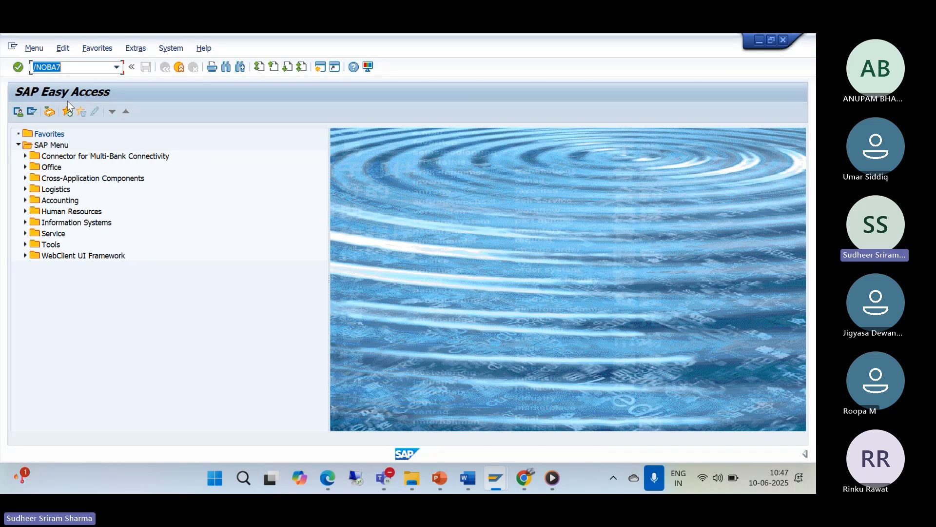
left_click(69, 66)
key("Return")
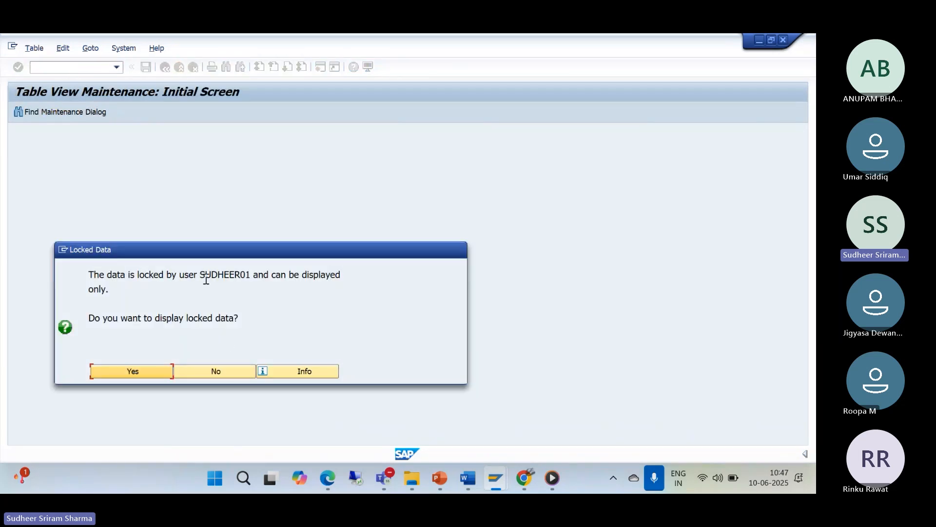
left_click(229, 373)
Step: Close the Enter Vendor Invoice session and run transaction OBA7 again from SAP Easy Access
mouse_move(497, 471)
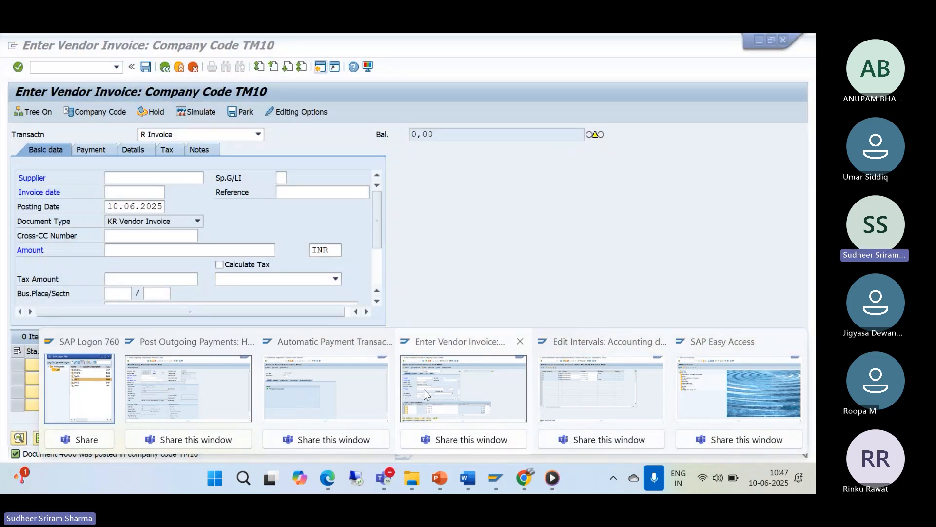
left_click(521, 342)
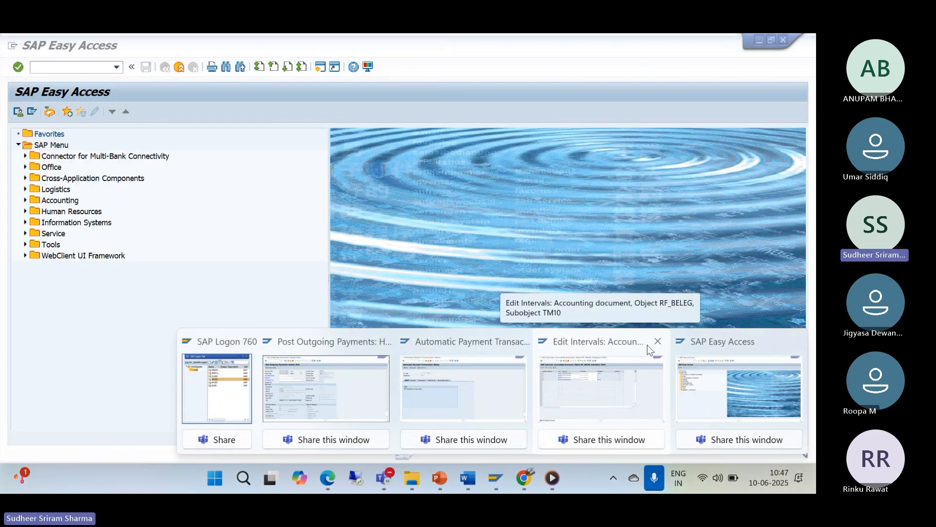
left_click(54, 63)
type("/")
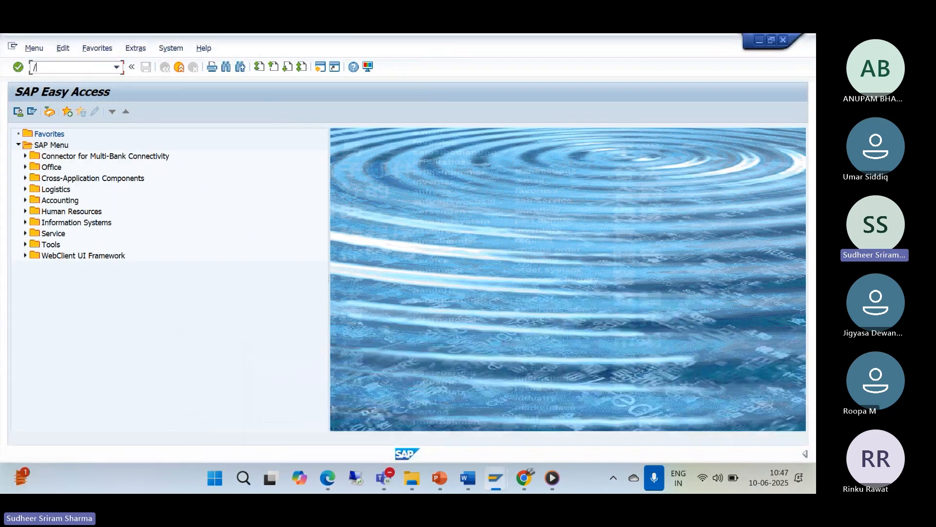
type("NOBA7")
key("Return")
Step: Position the document types list at KZ and open the details of that type
left_click(140, 421)
type("K")
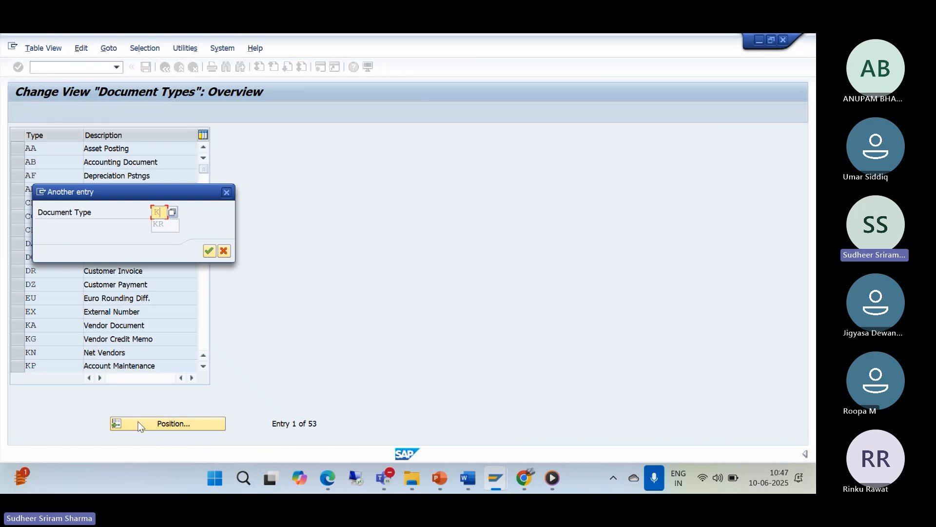
type("Z")
key("Return")
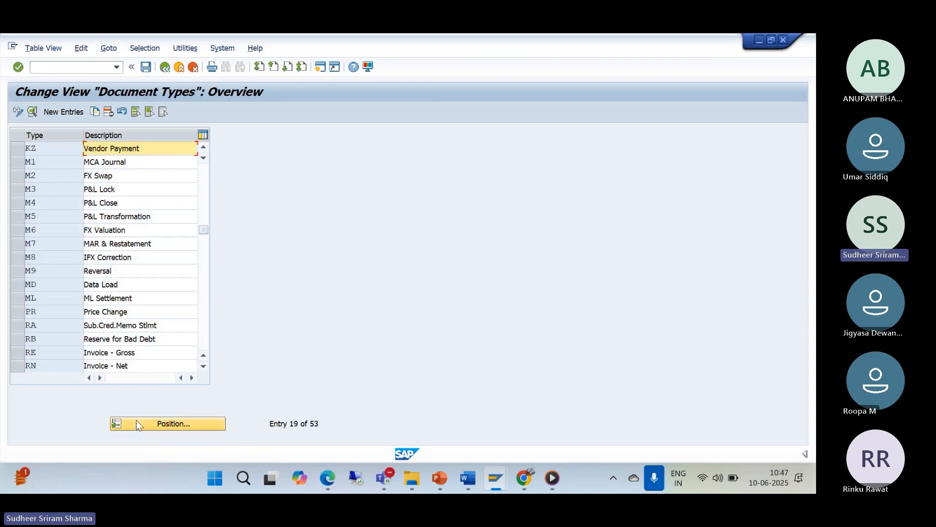
left_click(17, 148)
left_click(32, 112)
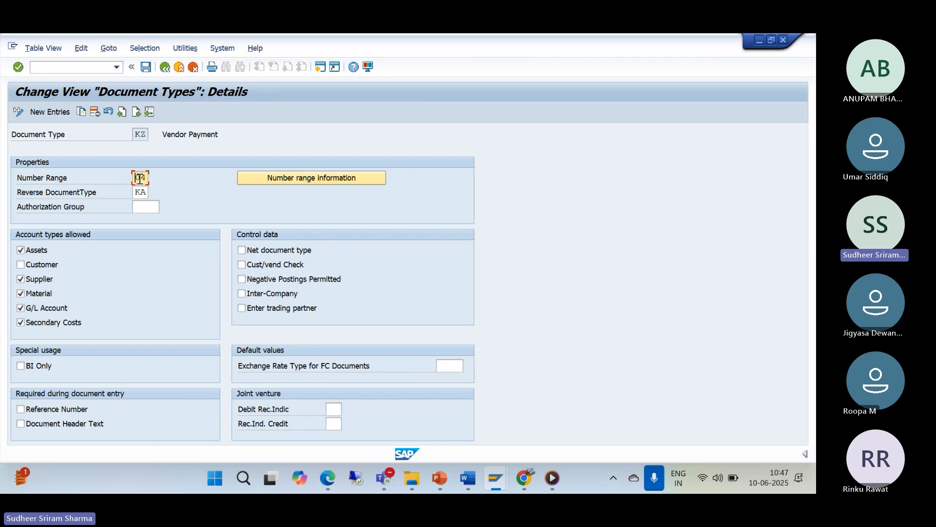
Step: Open the number range intervals of company code TM10 for editing from document type KZ
left_click(293, 178)
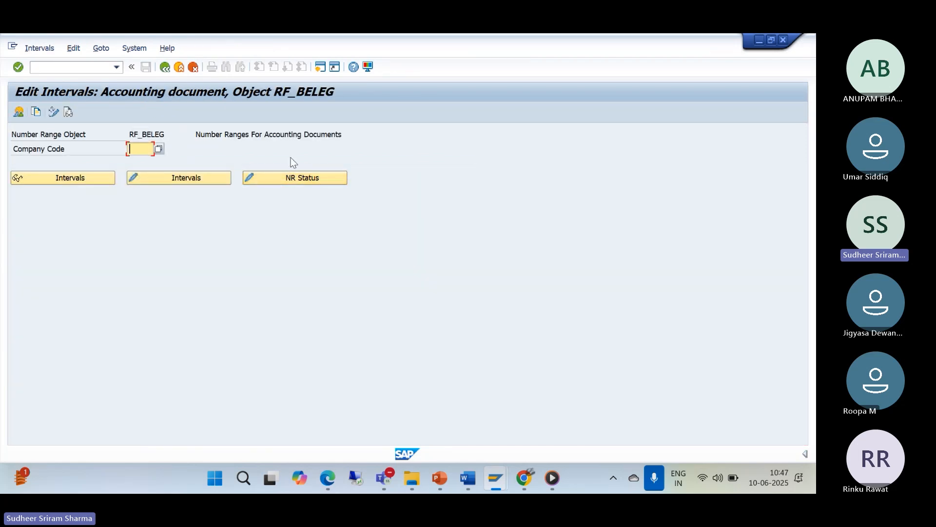
type("TM10")
left_click(153, 180)
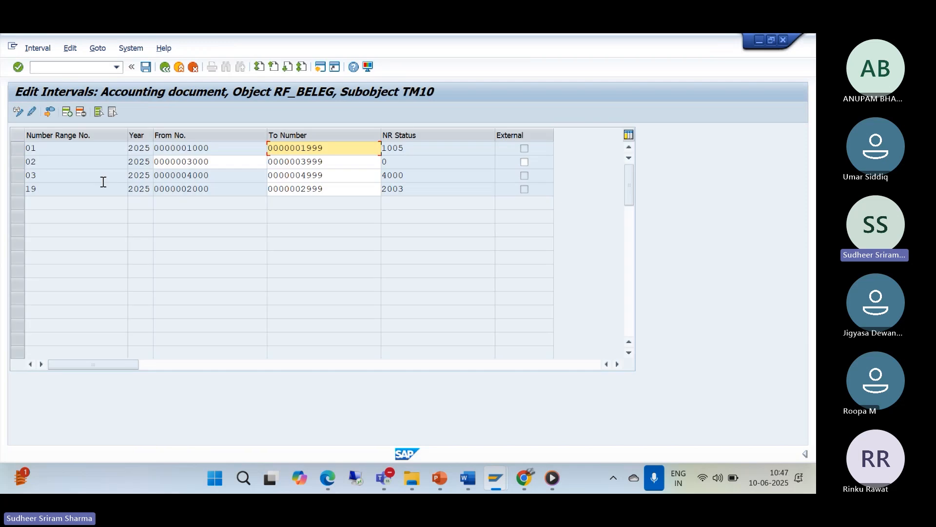
Step: Add number range interval 04 for year 2025 from 5000 to 5999 in TM10, save it and accept the transport notice
left_click(68, 112)
type("04")
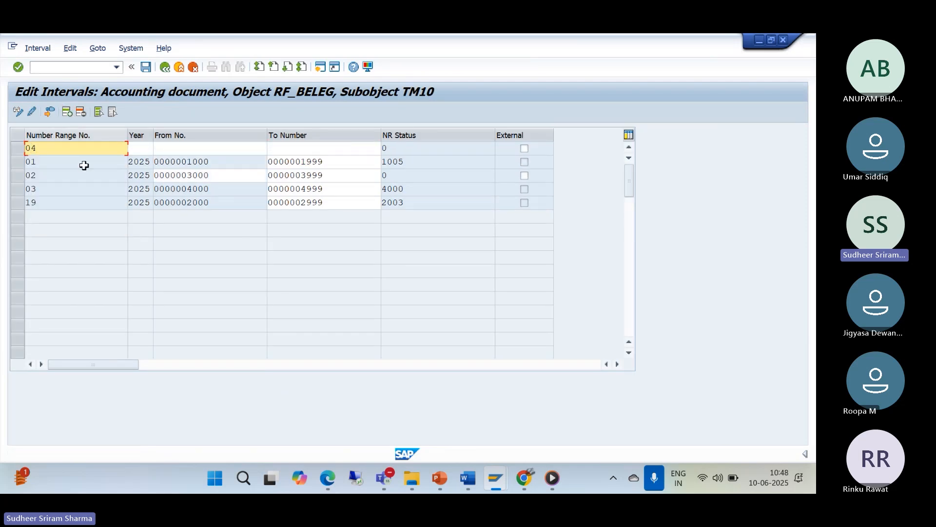
left_click(133, 149)
type("2025")
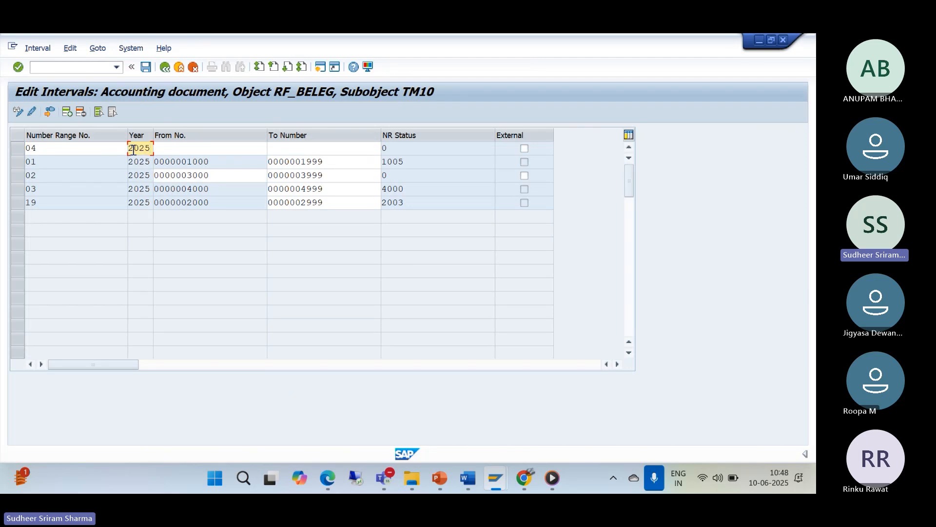
left_click(167, 149)
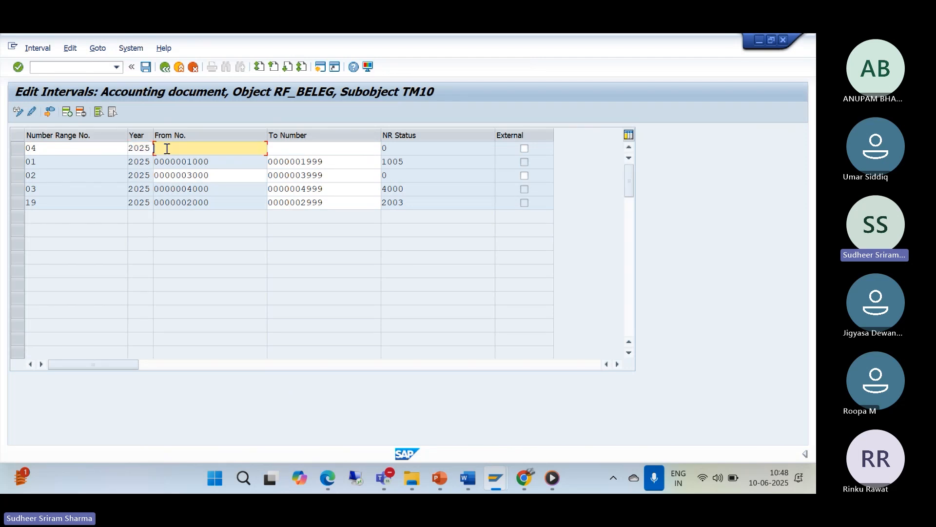
type("5000")
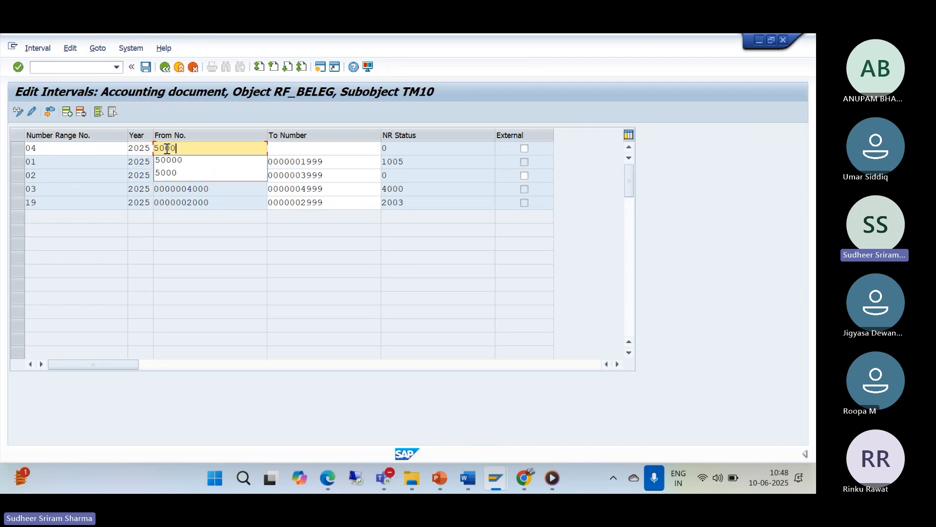
left_click(280, 148)
type("5")
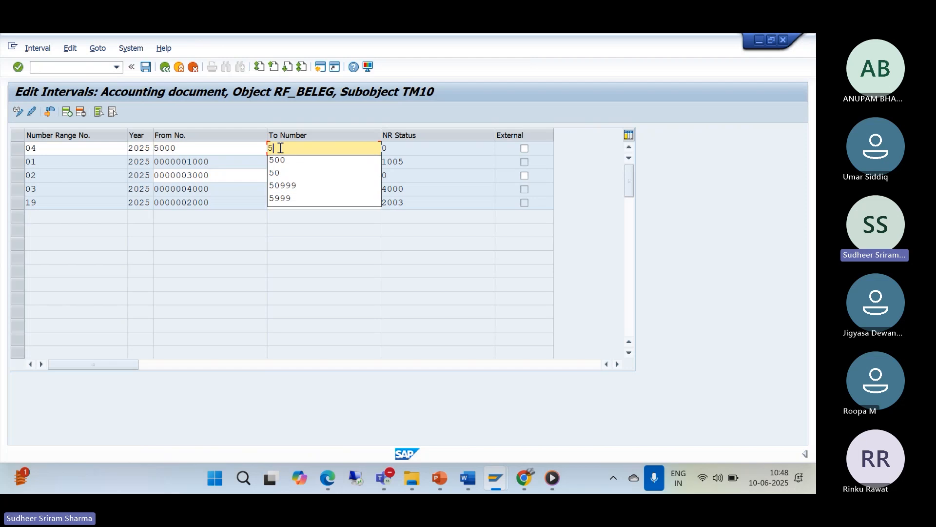
type("999")
key("Return")
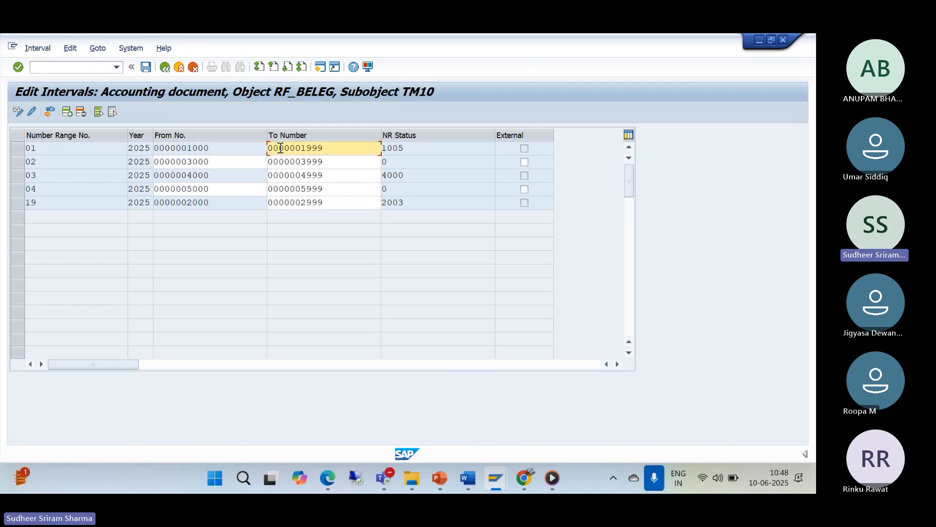
left_click(146, 67)
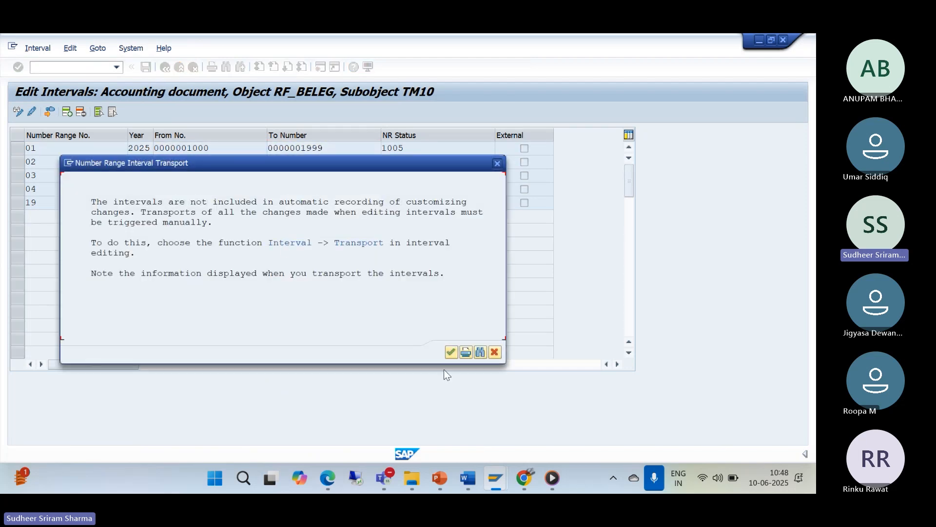
left_click(451, 351)
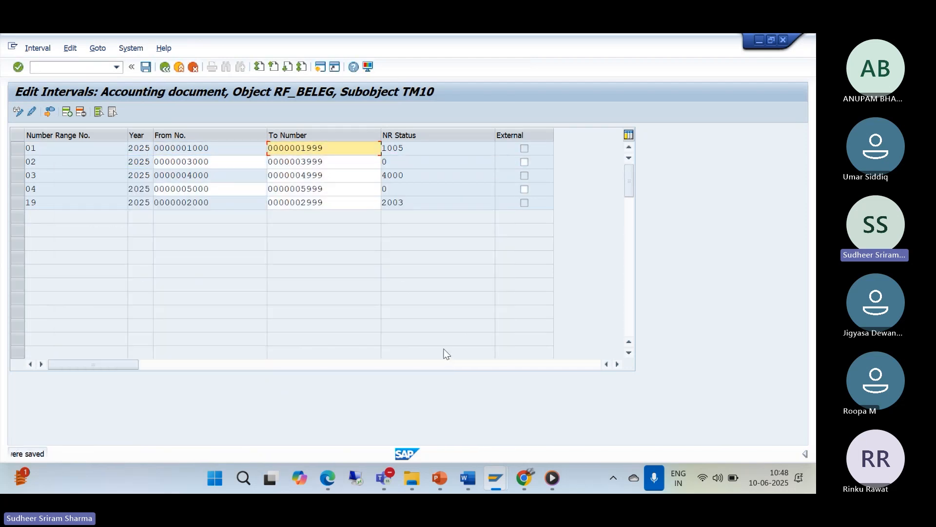
Step: Switch to the Post Outgoing Payments session, set the bank data business area to TMMN and process the open items
left_click(496, 481)
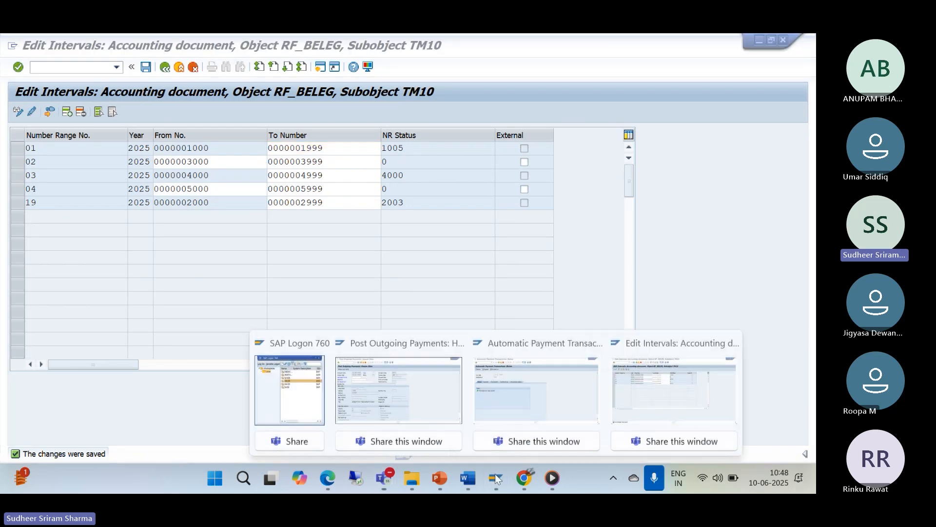
left_click(406, 399)
left_click(41, 113)
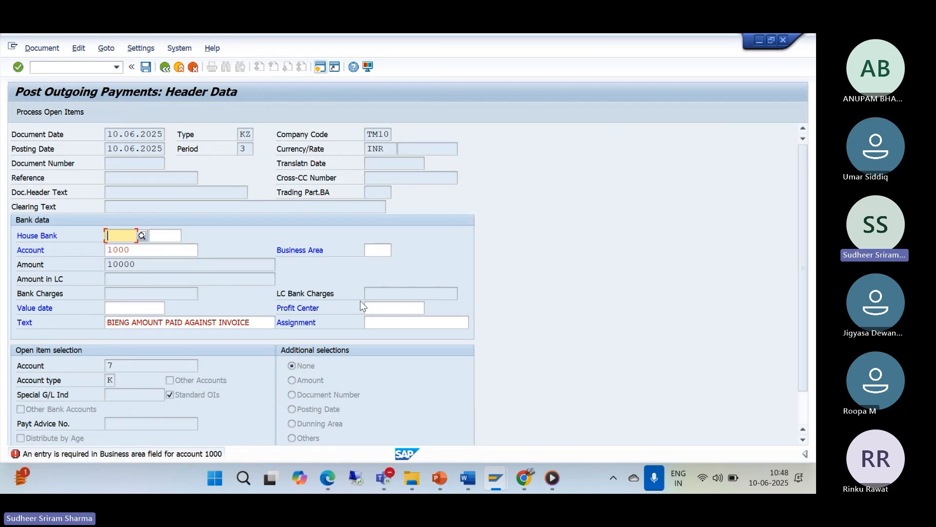
left_click(383, 249)
left_click(380, 275)
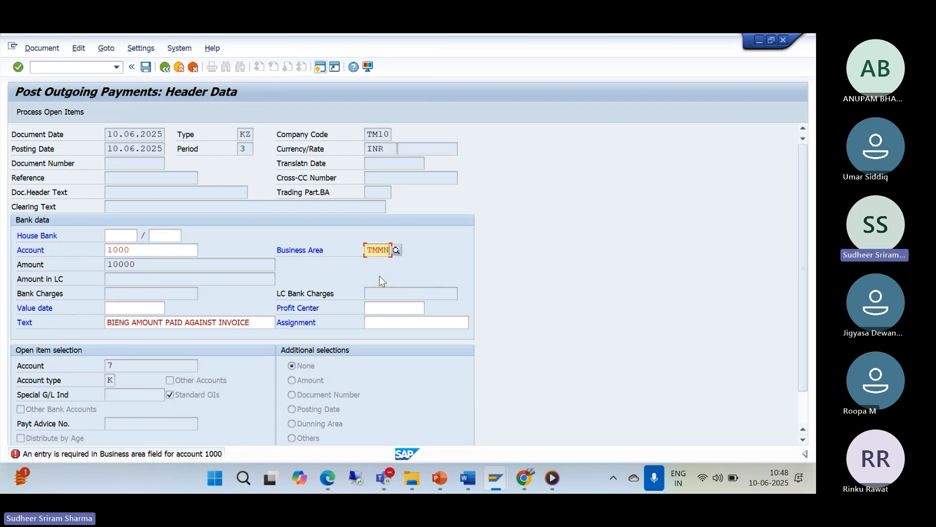
left_click(53, 111)
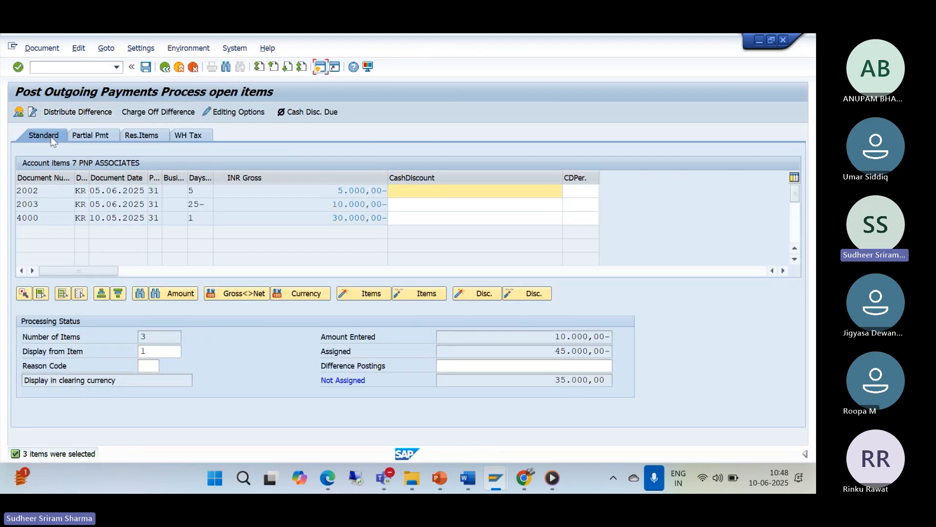
Step: Assign only the 10.000,00 item of document 2003 to the payment, deactivating the items of documents 2002 and 4000
double_click(322, 204)
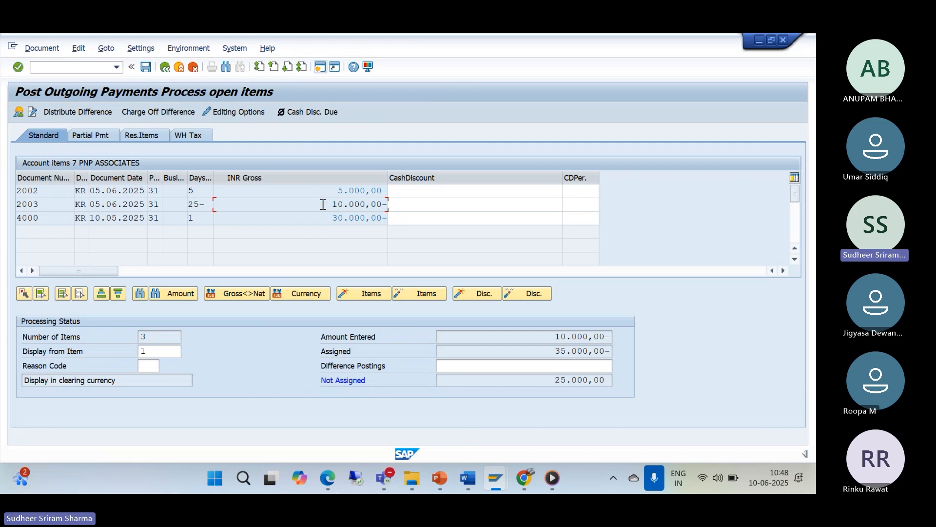
double_click(326, 190)
double_click(328, 217)
double_click(327, 203)
Step: Simulate the outgoing payment document and post it
left_click(35, 50)
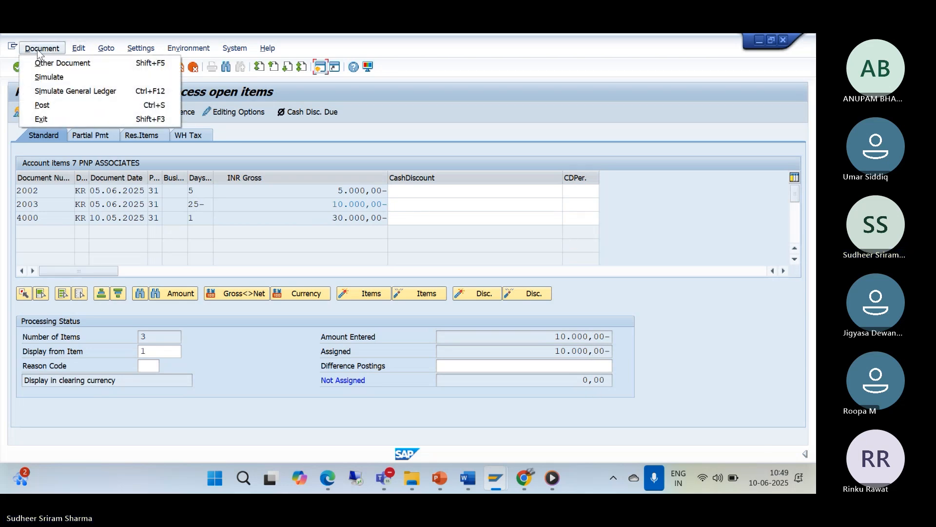
left_click(48, 78)
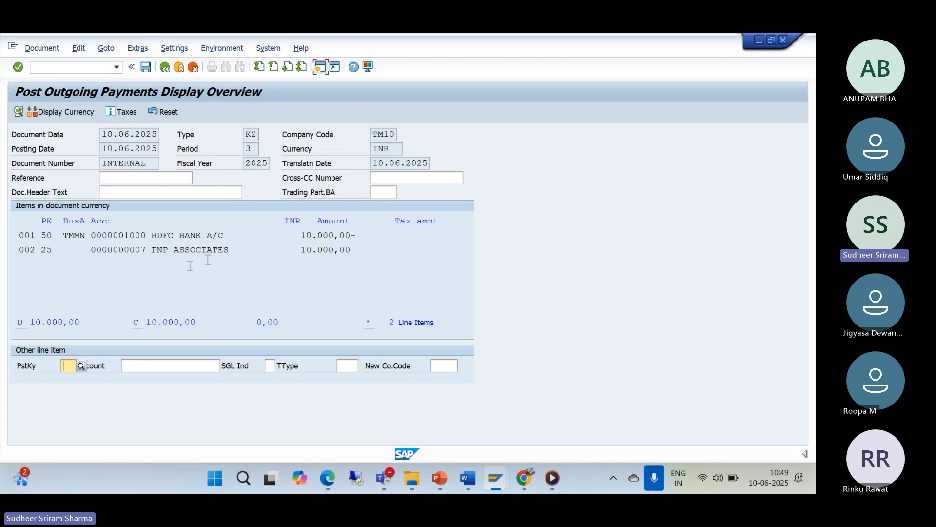
left_click(146, 67)
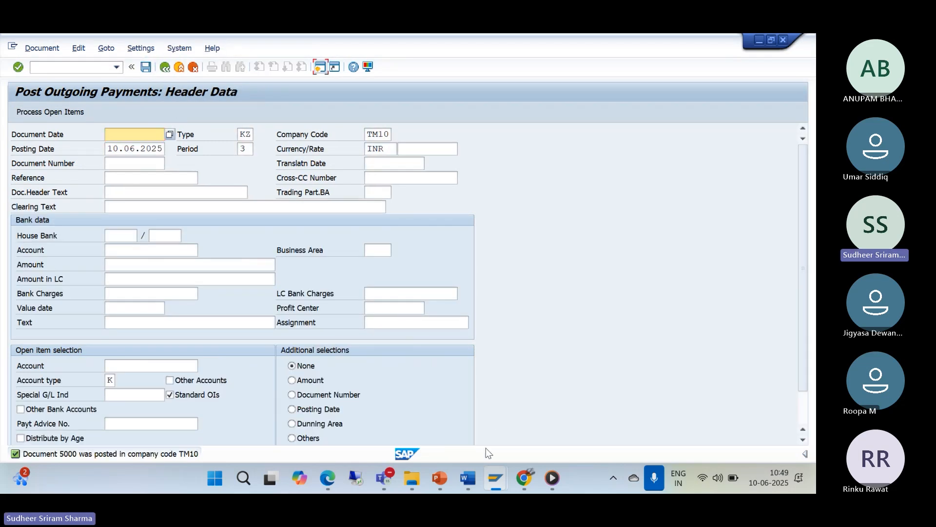
Step: Run transaction FBL1N from the Edit Intervals session and display the open line items of vendor 7 in company code TM10
mouse_move(495, 477)
mouse_move(517, 397)
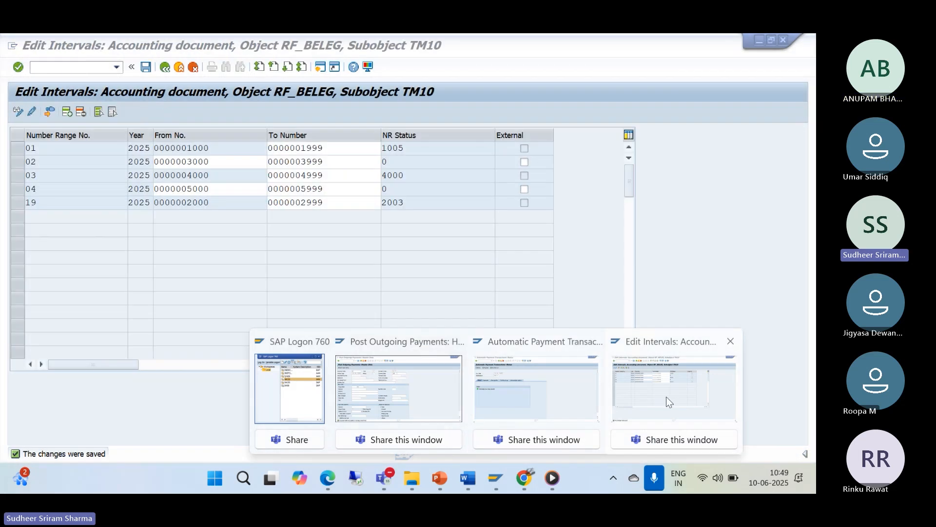
left_click(667, 397)
left_click(117, 67)
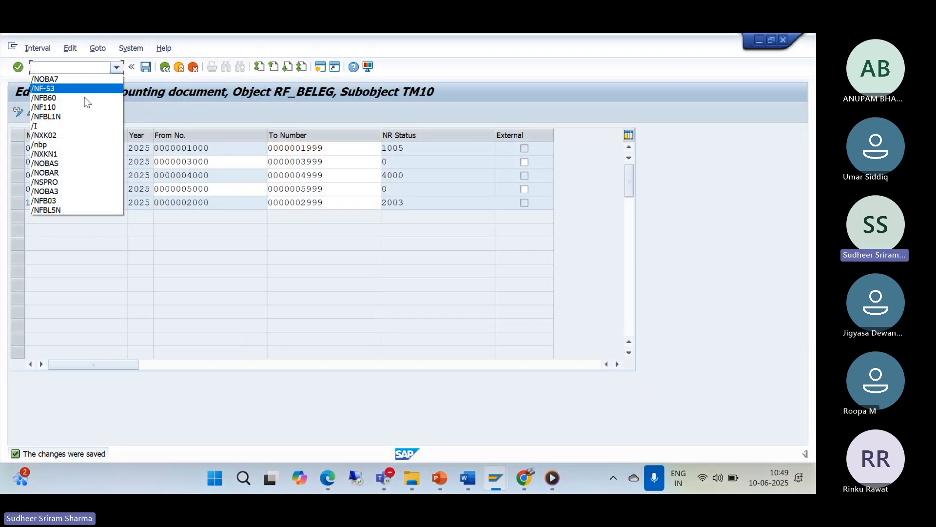
left_click(73, 115)
left_click(68, 71)
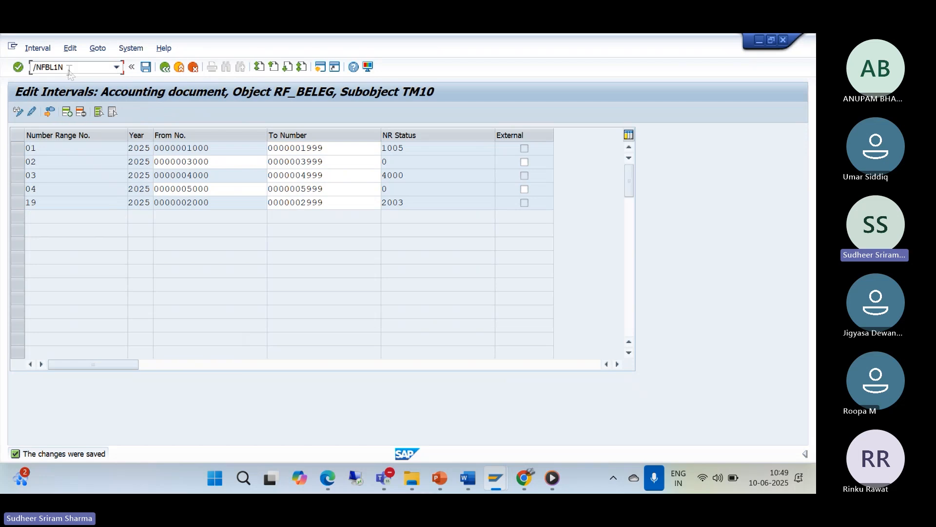
key("Return")
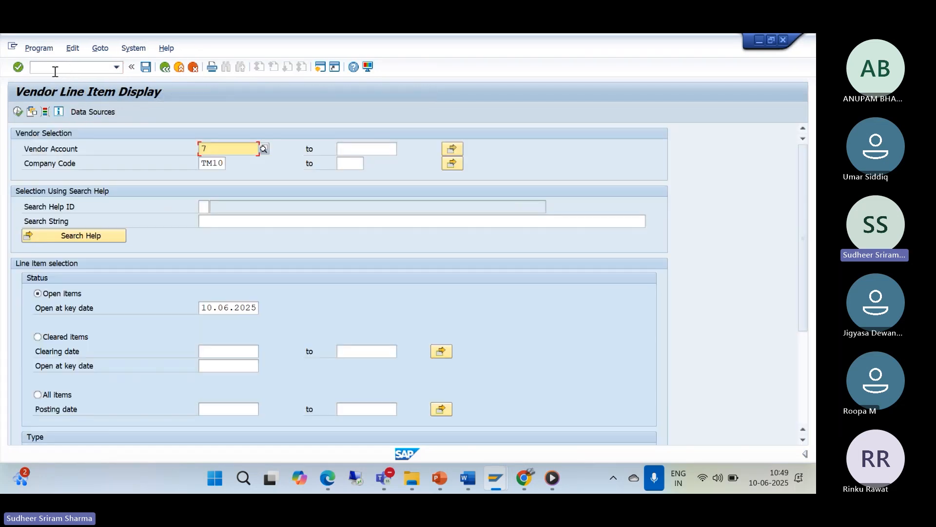
left_click(17, 111)
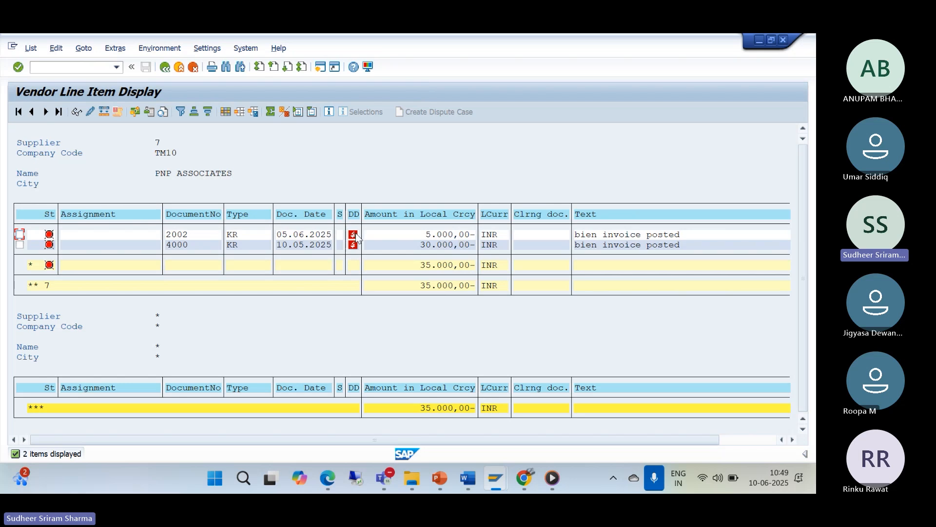
mouse_move(351, 250)
Step: Minimize the vendor line item session and close the Post Outgoing Payments session with the command /i
left_click(759, 41)
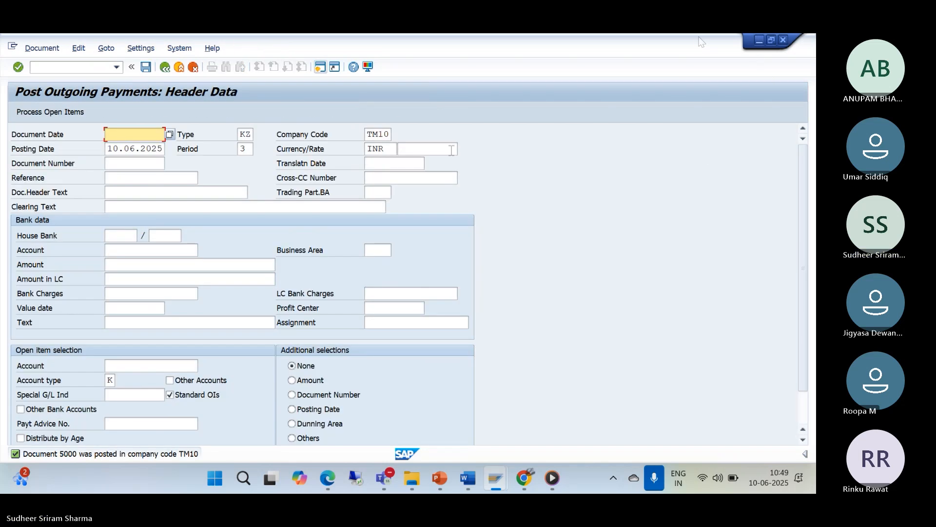
type("/i")
key("Return")
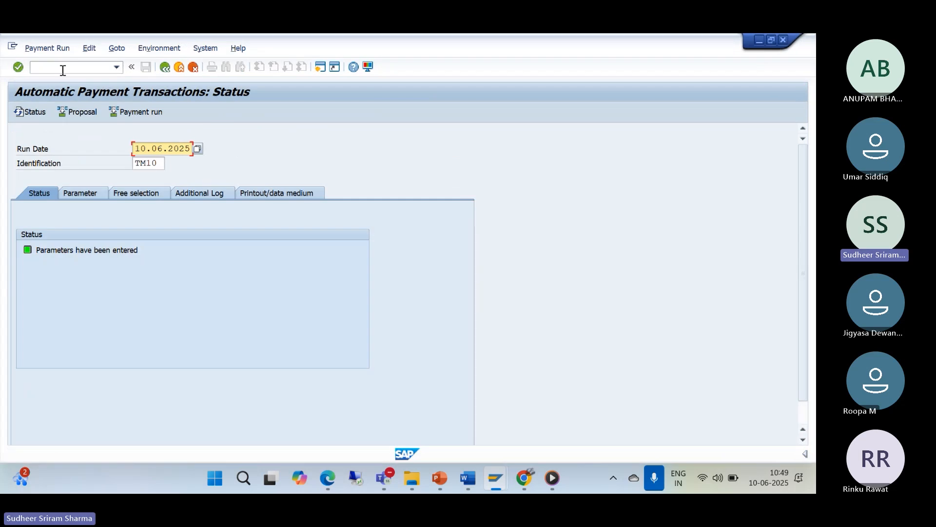
Step: Check the parameters and additional log of payment run TM10, then schedule its proposal to start immediately and refresh the status
left_click(76, 195)
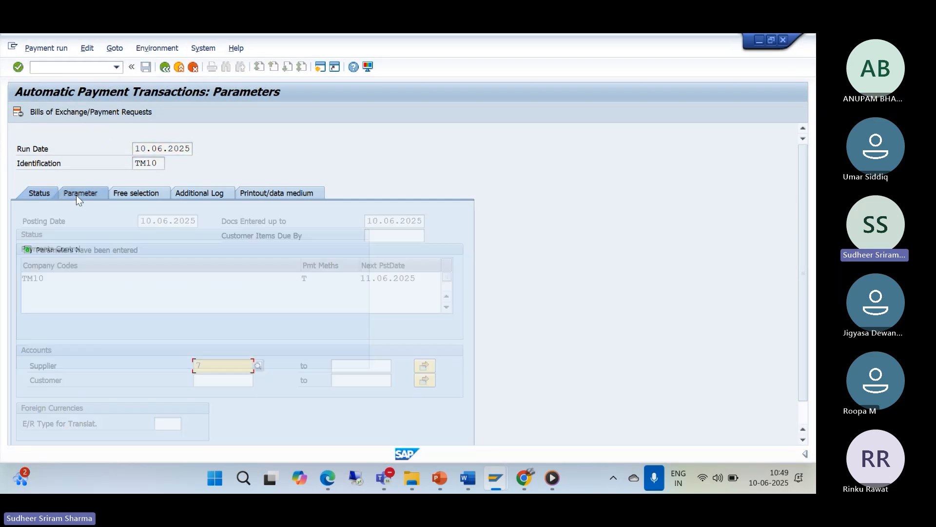
left_click(212, 197)
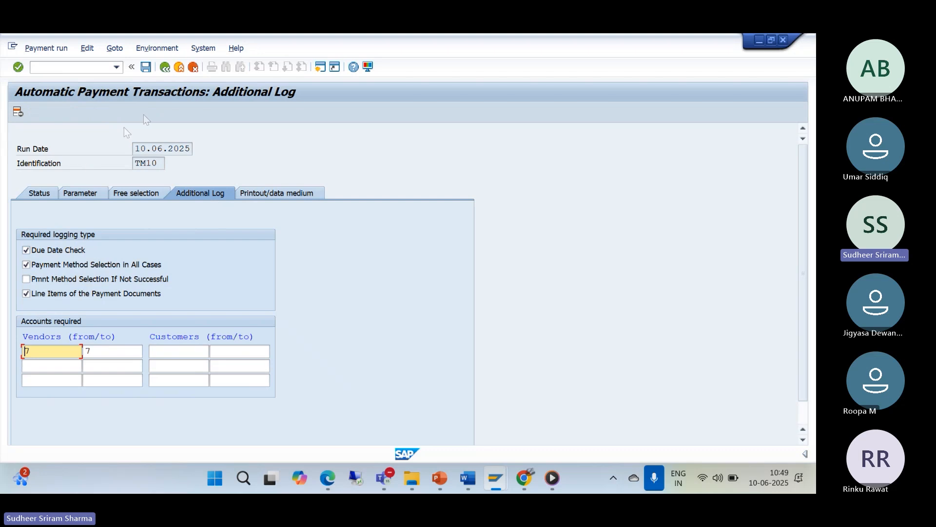
left_click(40, 191)
left_click(89, 115)
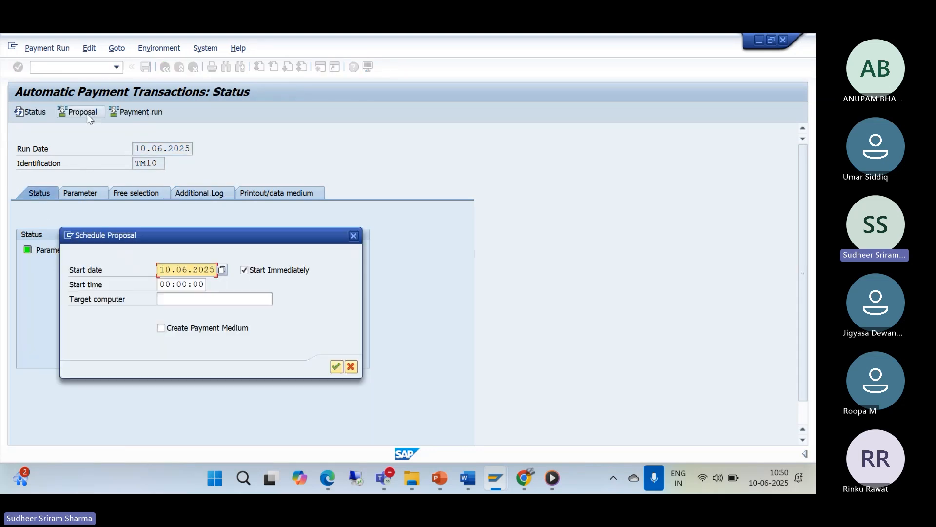
left_click(335, 367)
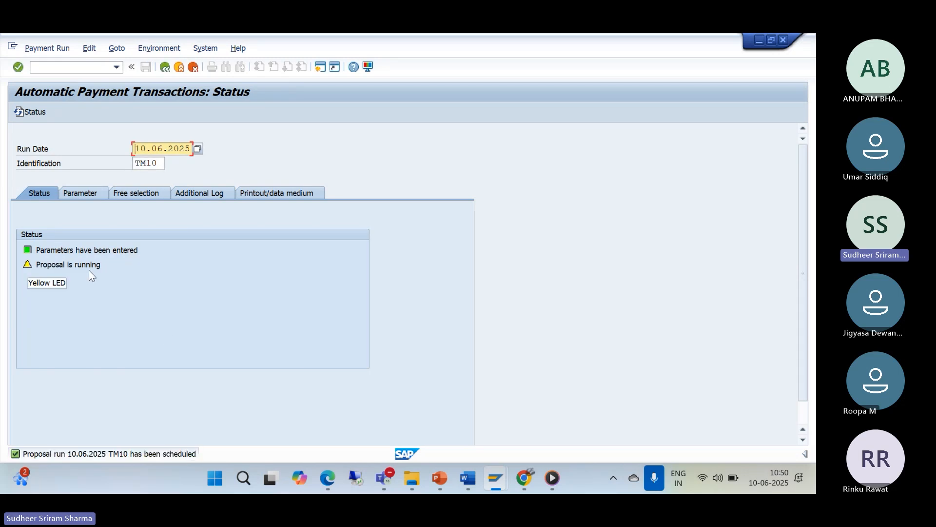
key("Return")
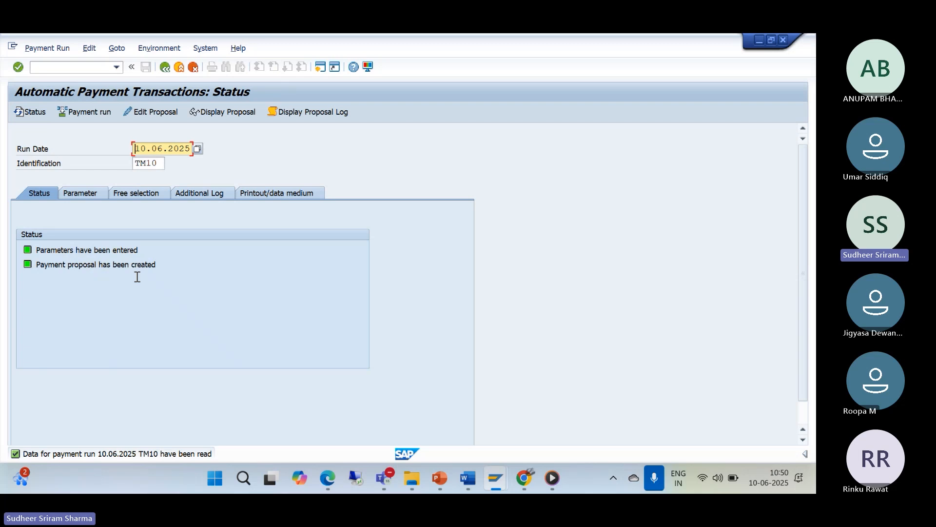
Step: Display the proposal log of the TM10 payment run and examine its due date and payment method selection messages
left_click(309, 108)
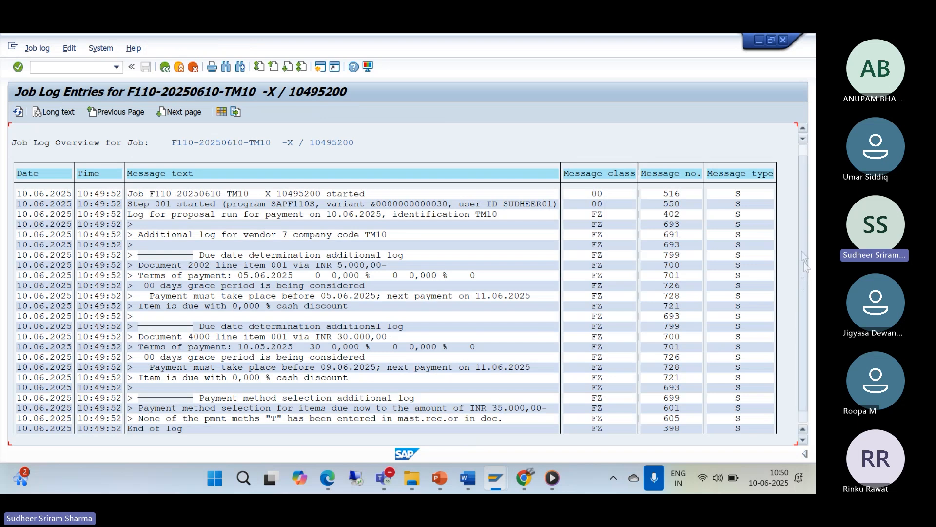
scroll(802, 269, "down", 1)
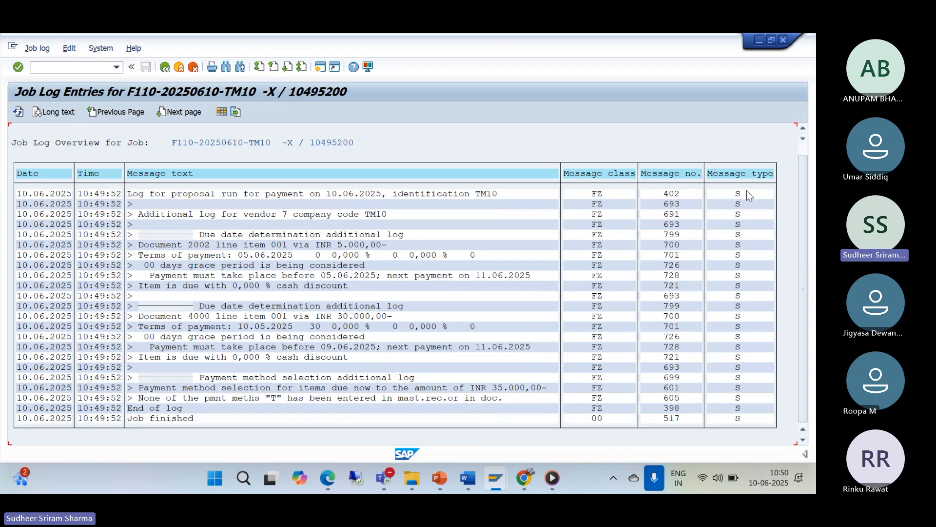
left_click_drag(800, 162, 804, 147)
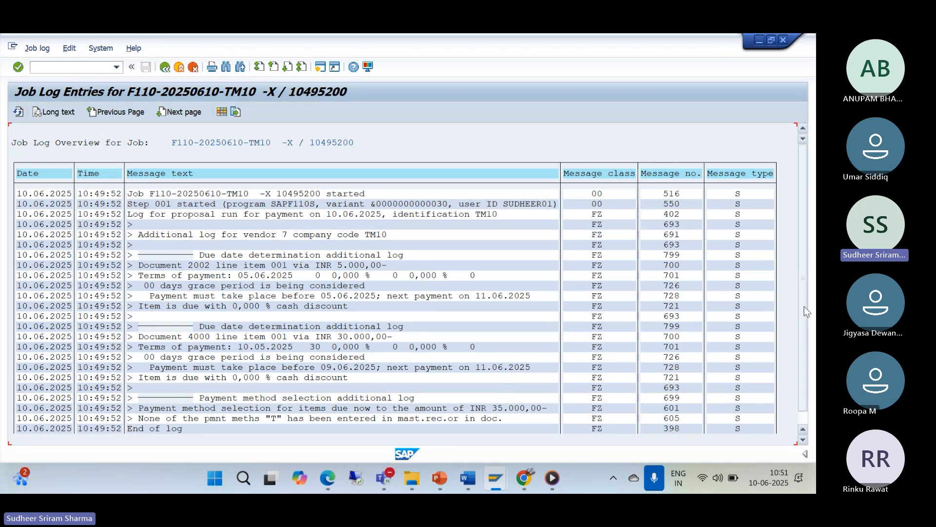
scroll(806, 311, "down", 2)
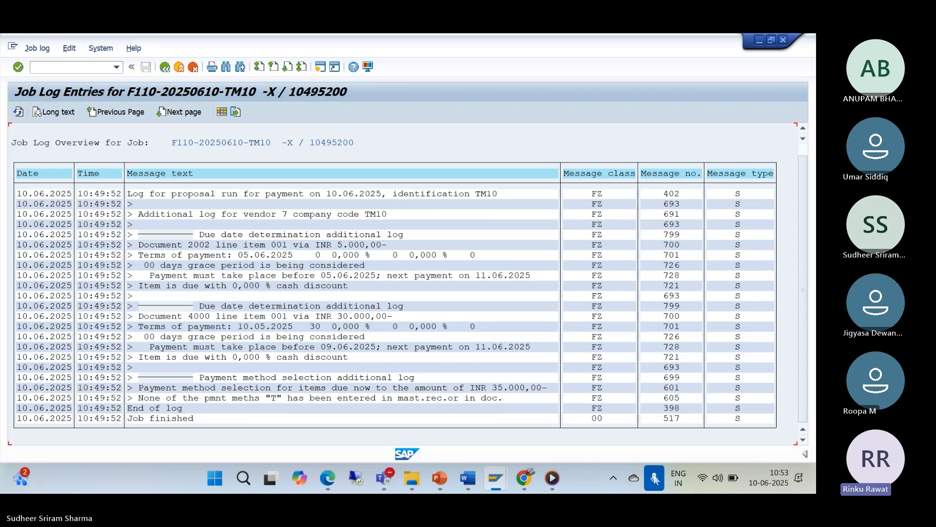
Step: Switch to the Teams meeting window to view the transcript, then minimize it to return to the job log
mouse_move(386, 482)
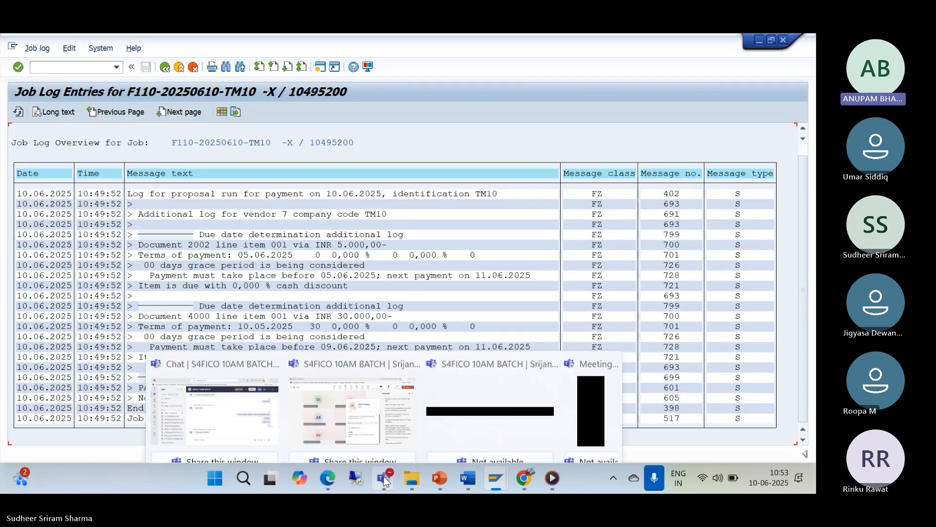
mouse_move(381, 420)
left_click(336, 409)
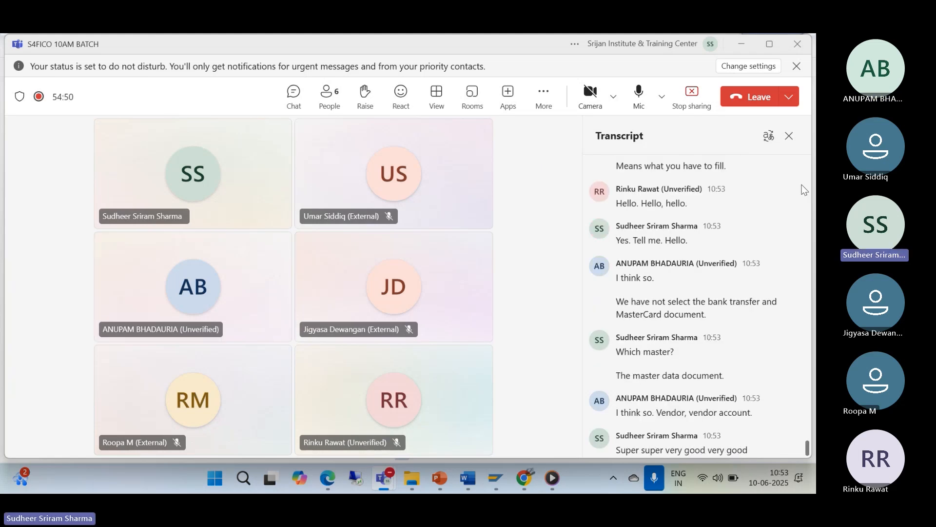
left_click(743, 43)
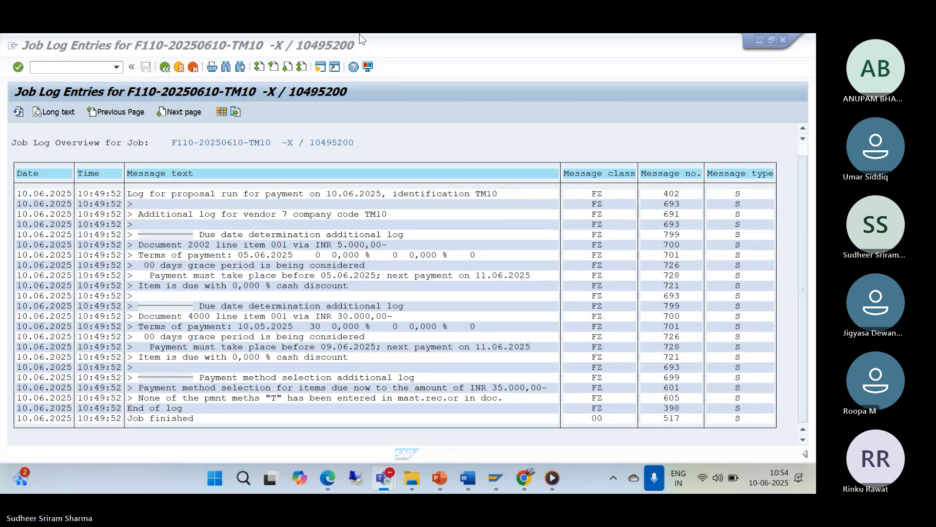
Step: Leave the job log and, in a new session, open supplier 7's company code payment transactions for TM10 in change mode with transaction XK02
left_click(165, 67)
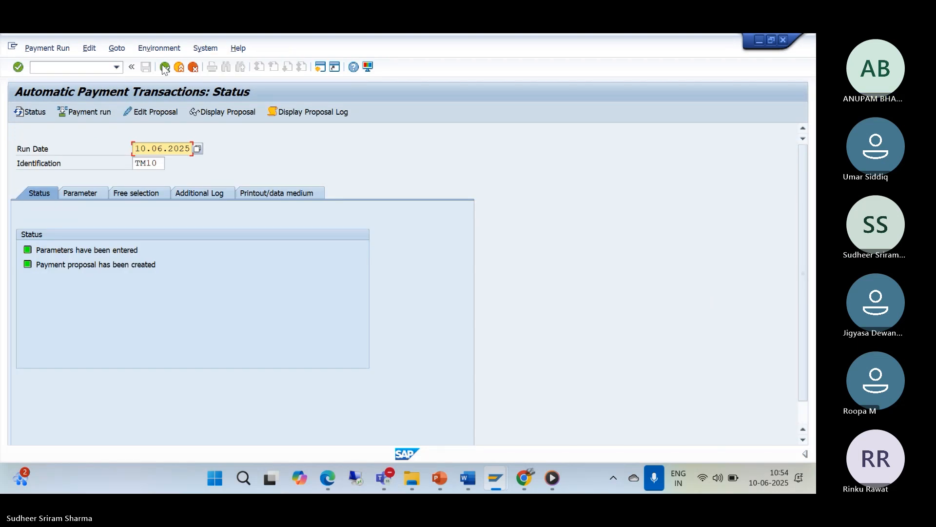
left_click(319, 67)
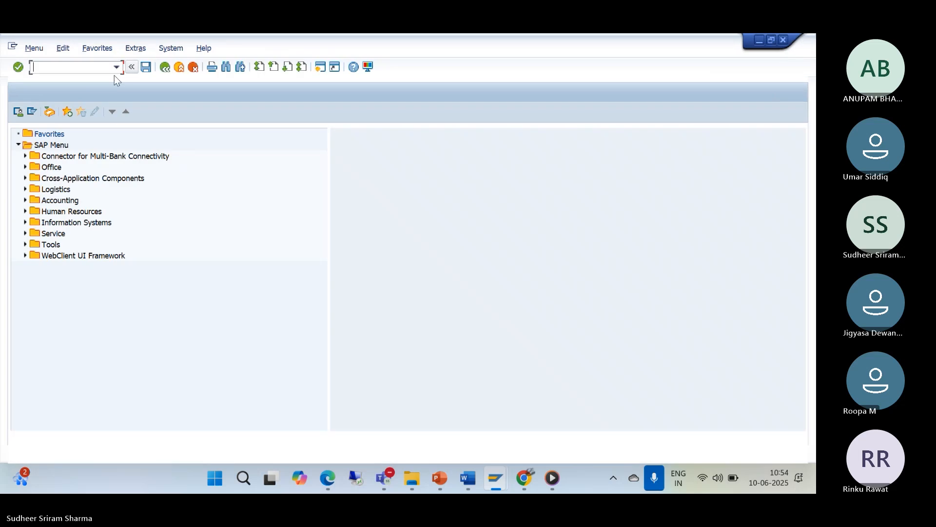
left_click(117, 67)
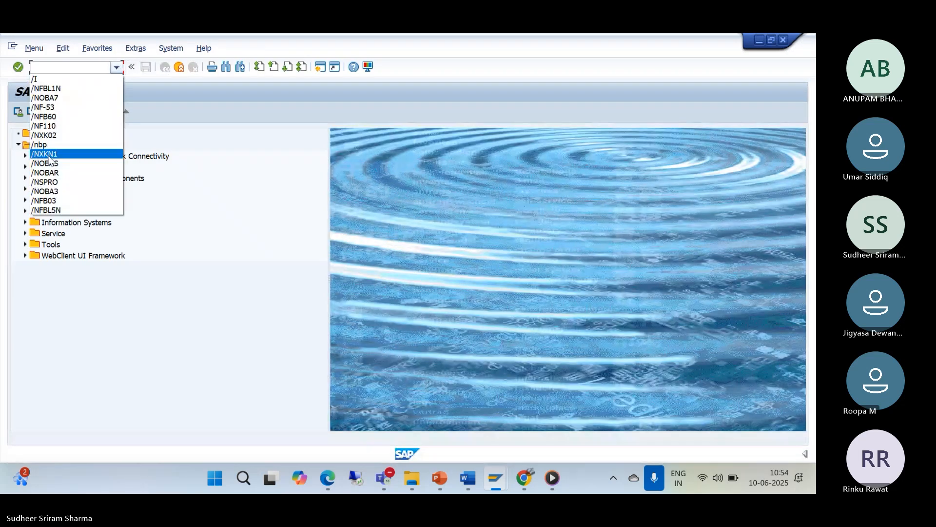
left_click(45, 136)
left_click(74, 71)
key("Return")
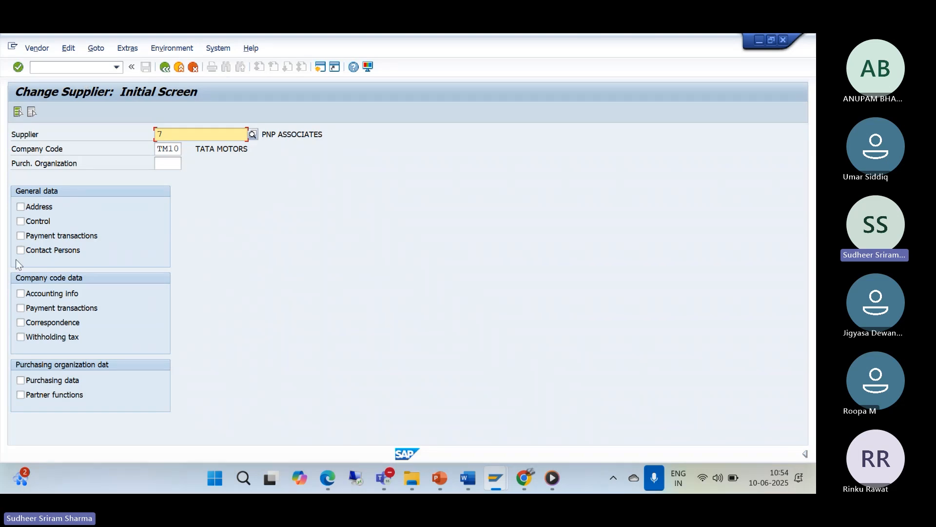
left_click(20, 308)
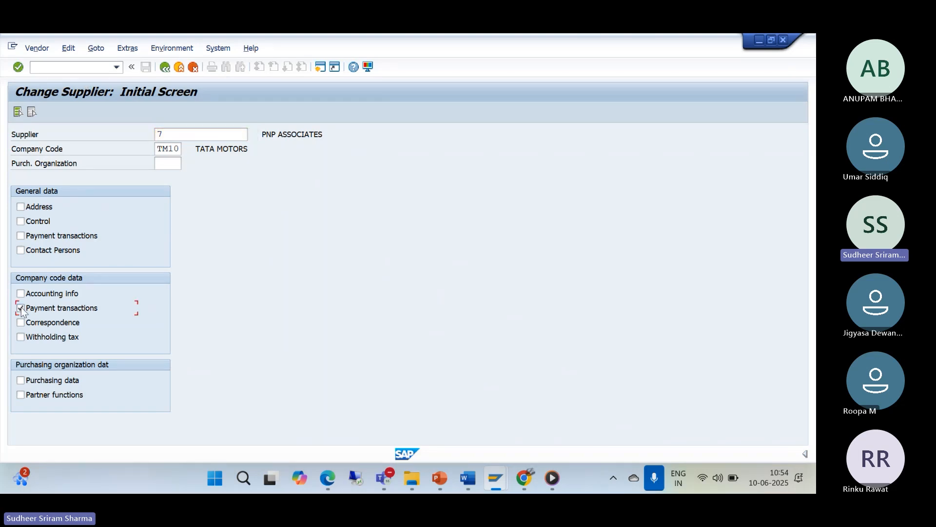
key("Return")
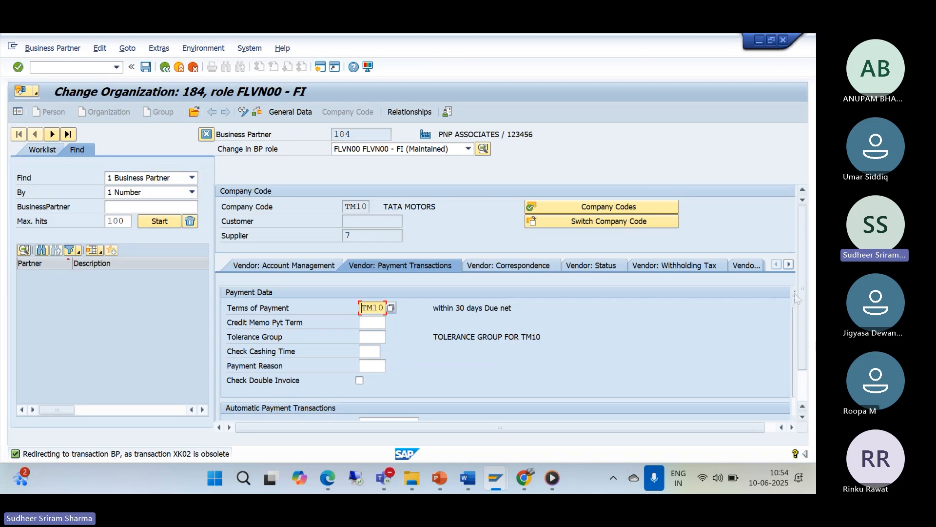
Step: Assign payment method T to supplier 7 under the automatic payment transactions and save the change
scroll(806, 338, "down", 1)
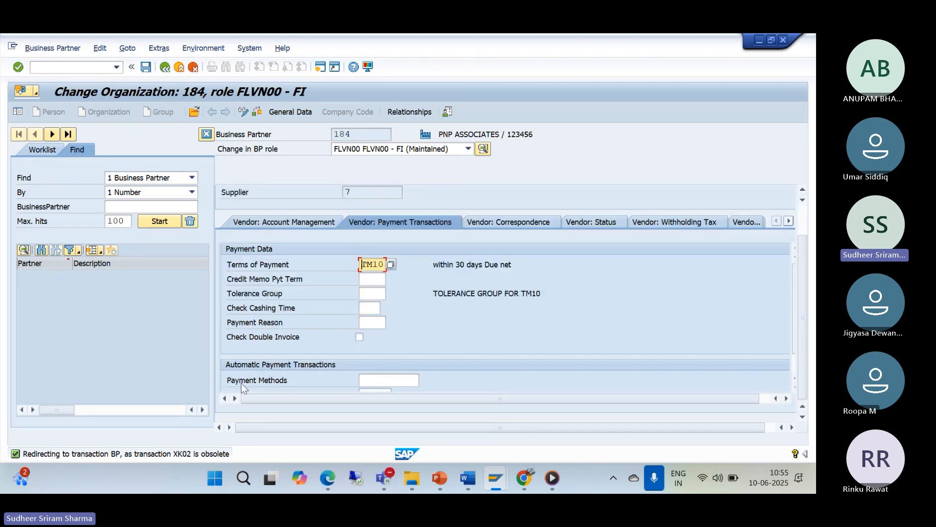
left_click(375, 380)
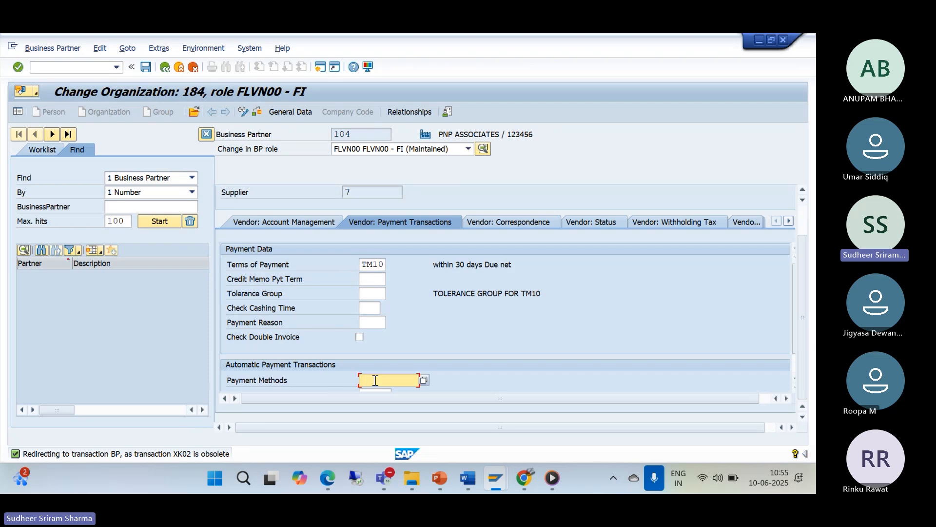
type("T")
left_click(146, 69)
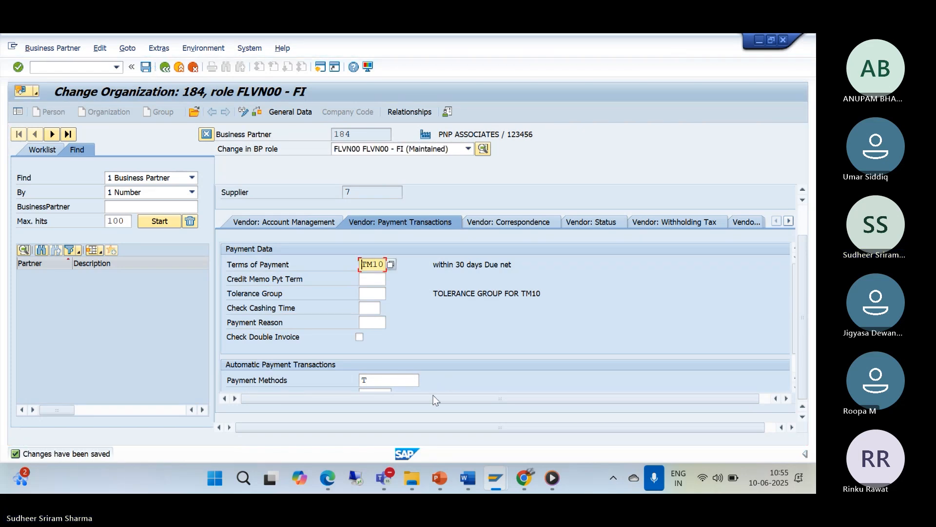
Step: Return to the Automatic Payment Transactions session and delete the existing proposal of payment run TM10
mouse_move(464, 467)
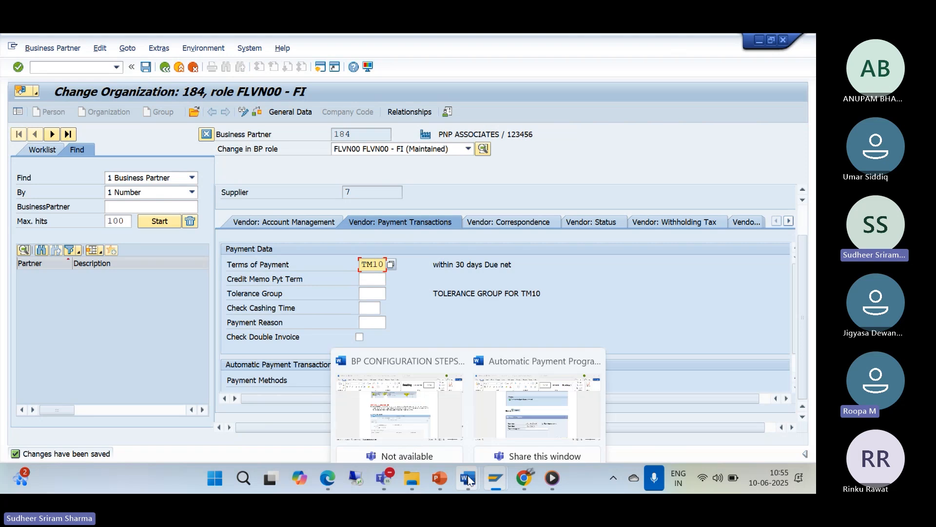
mouse_move(508, 420)
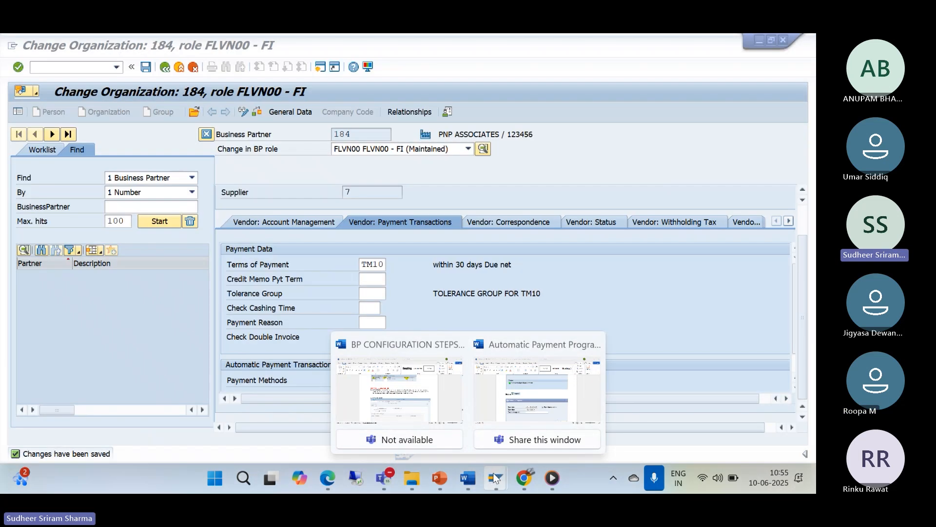
mouse_move(495, 478)
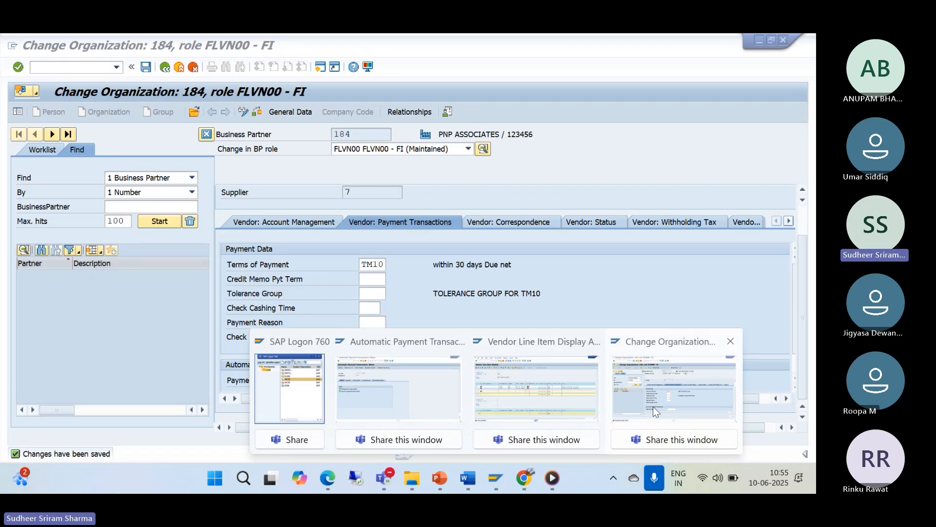
left_click(402, 411)
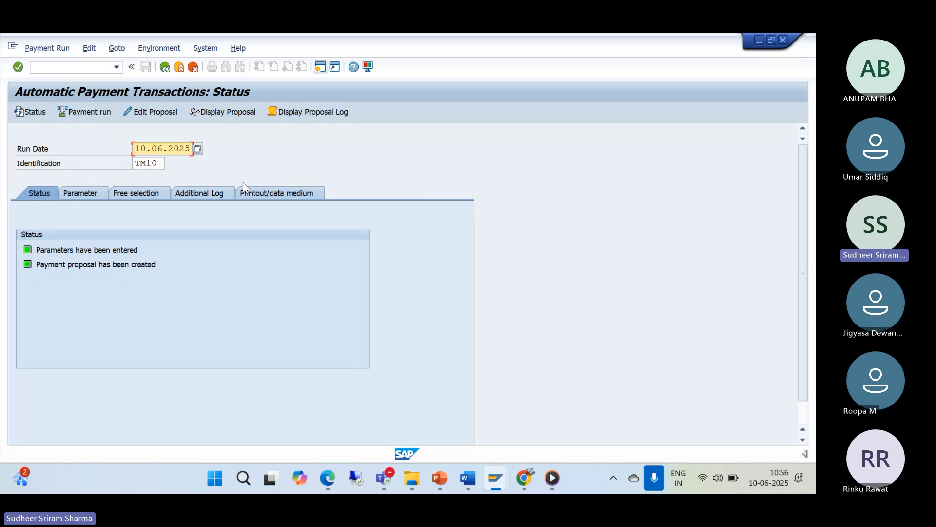
left_click(88, 49)
mouse_move(91, 79)
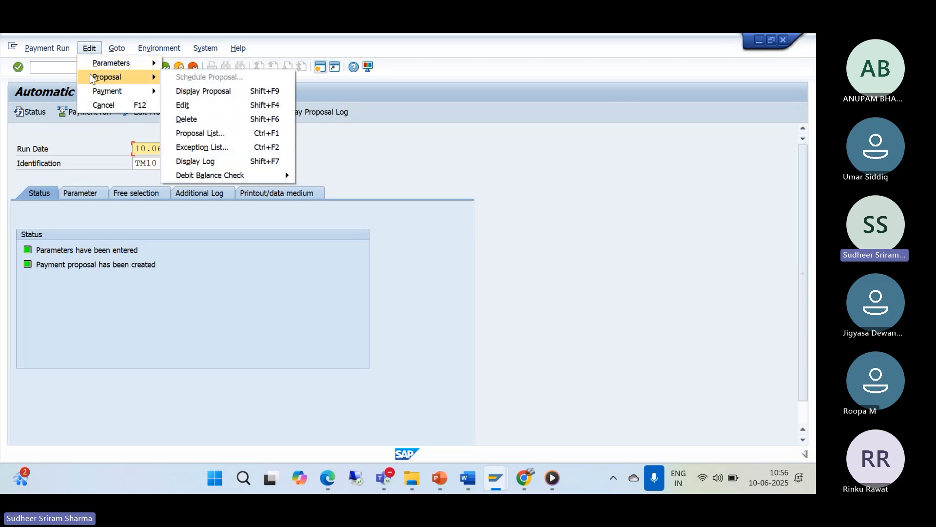
left_click(192, 119)
left_click(220, 268)
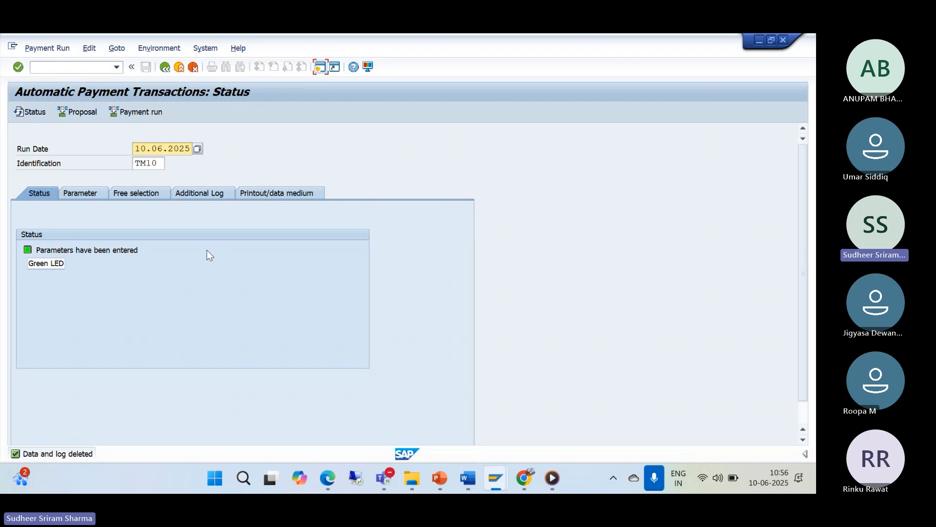
Step: Schedule a new TM10 proposal to start immediately and examine the payment method selection messages in its proposal log
left_click(76, 112)
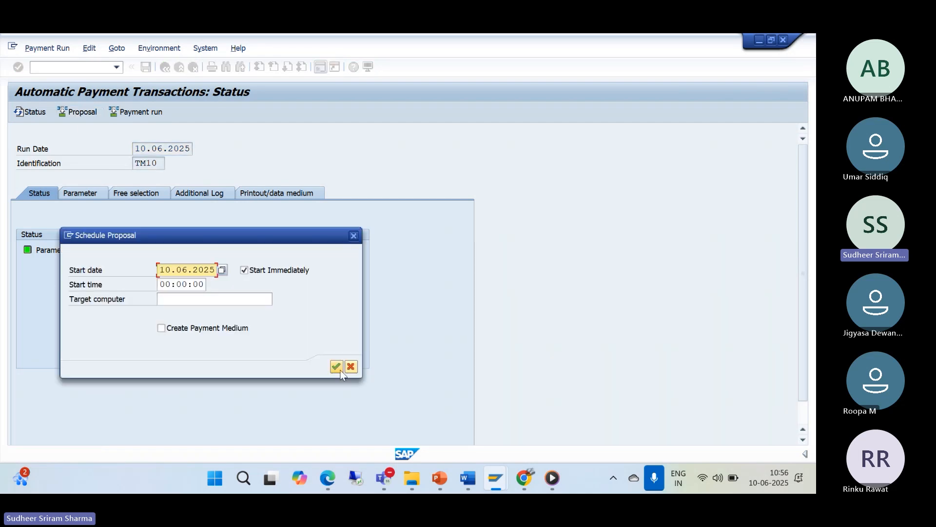
left_click(336, 366)
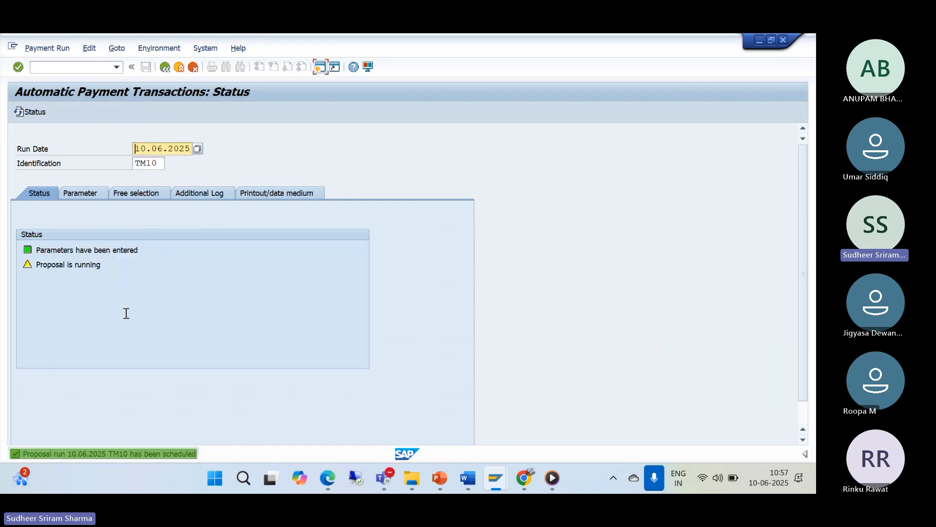
key("Return")
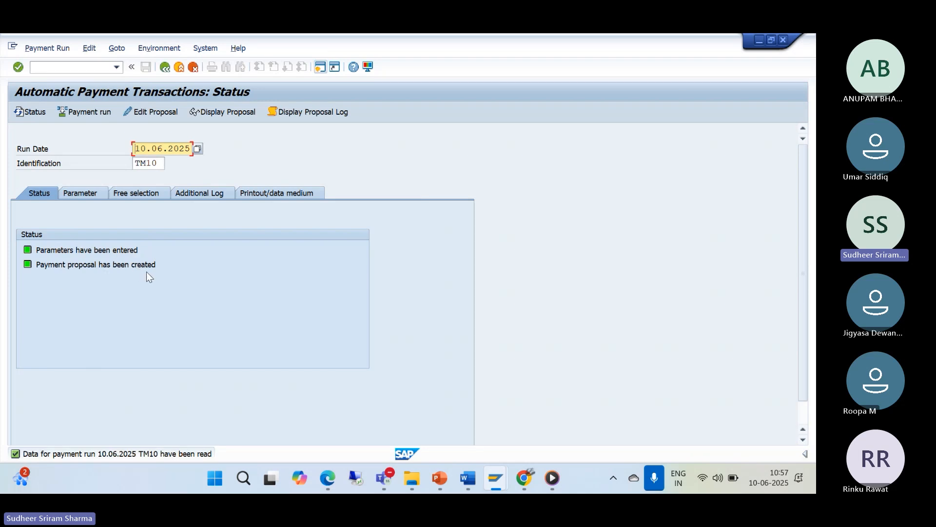
left_click(309, 113)
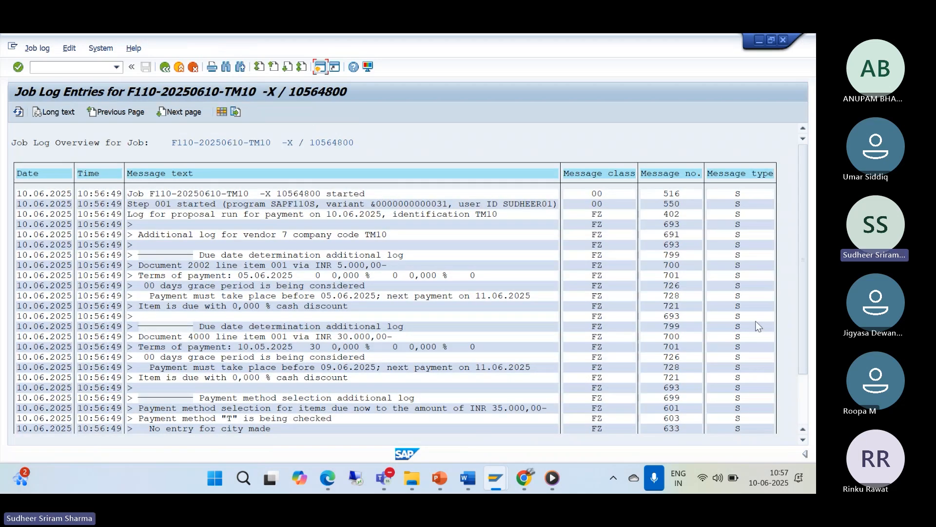
scroll(806, 341, "down", 2)
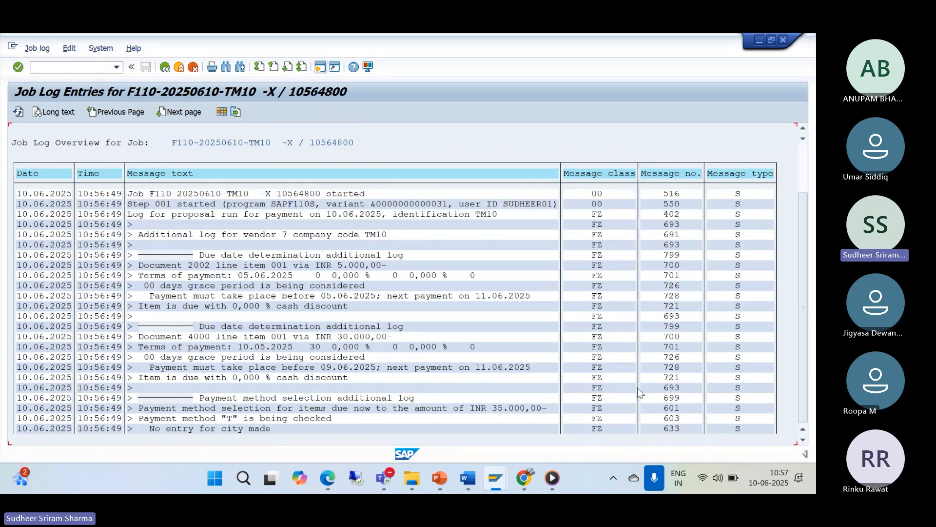
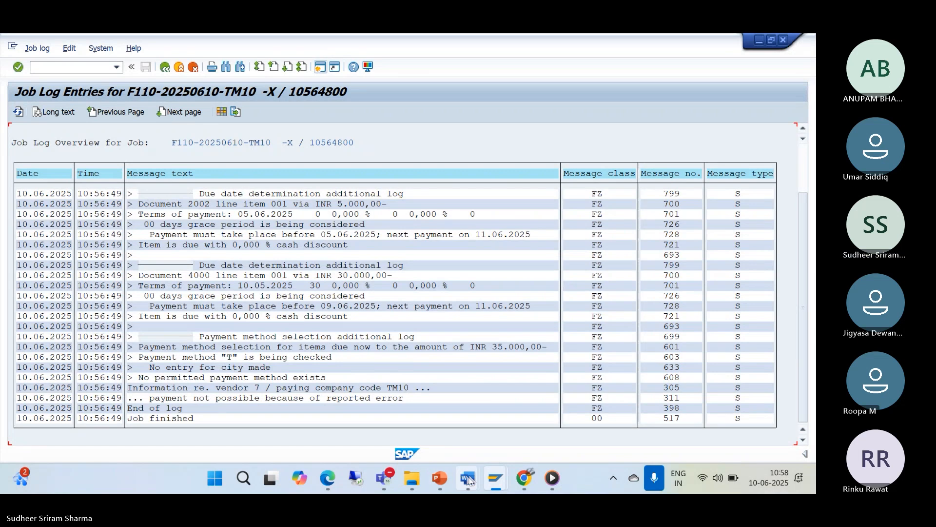
Step: Switch to the Automatic Payment Program document in Word and examine its instructions for fixing proposal errors, from assigning the payment method to the vendor address
mouse_move(465, 481)
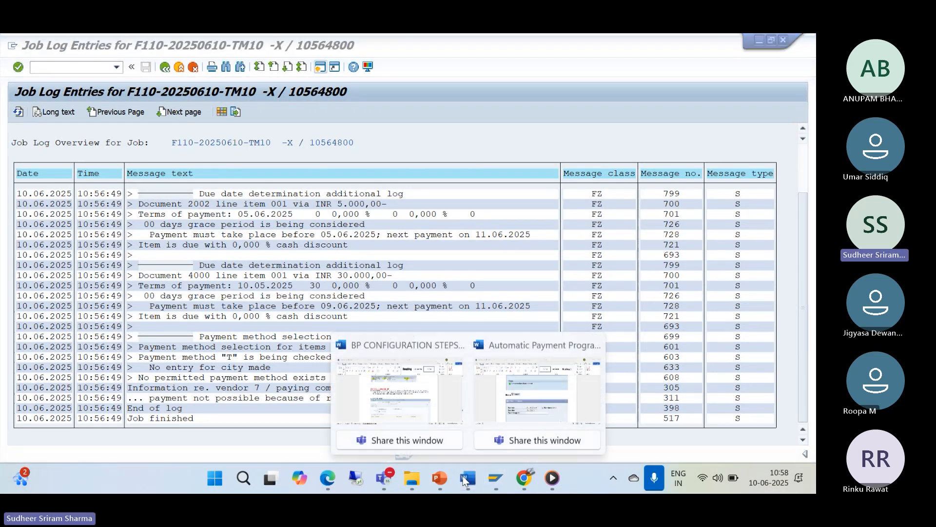
left_click(505, 423)
scroll(440, 374, "down", 10)
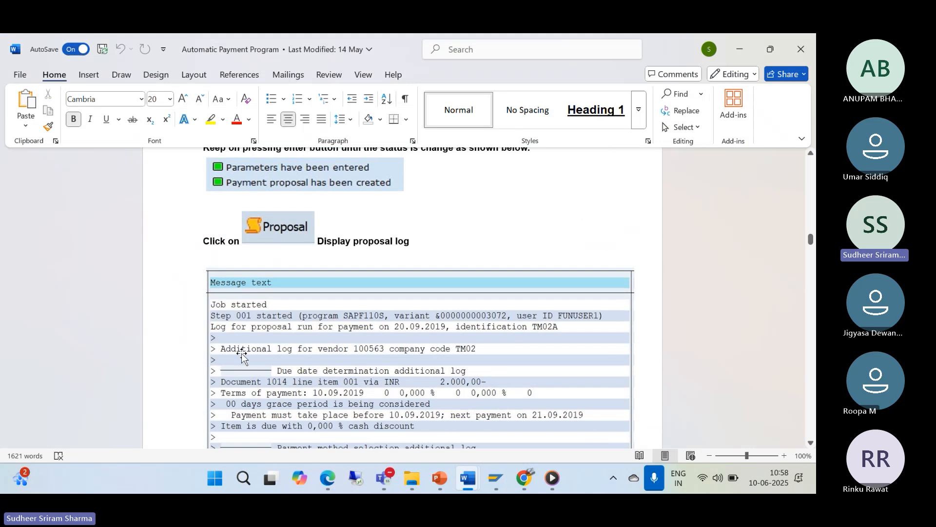
scroll(242, 355, "down", 3)
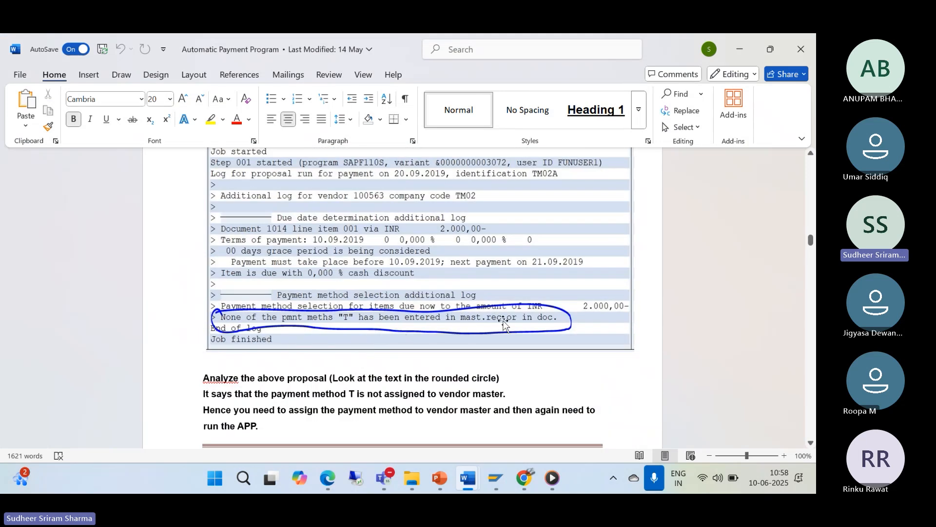
scroll(518, 320, "down", 1)
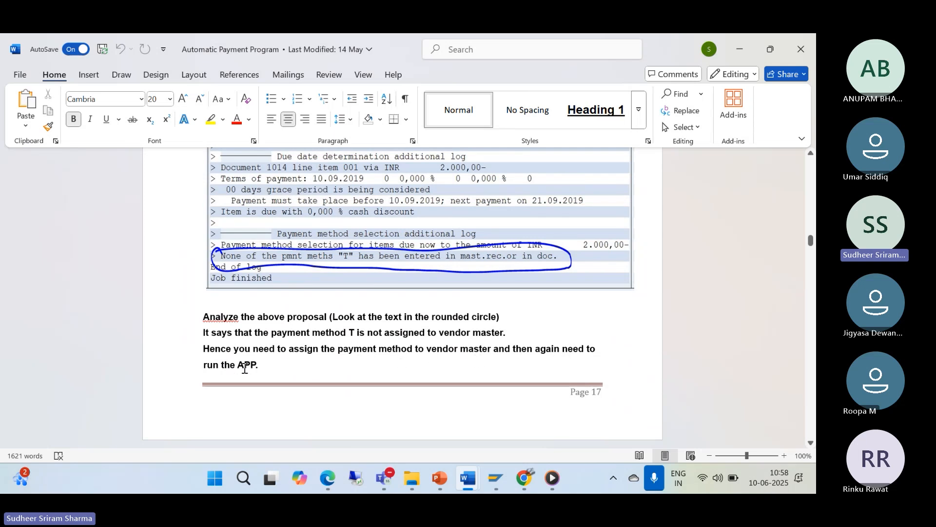
scroll(245, 368, "down", 5)
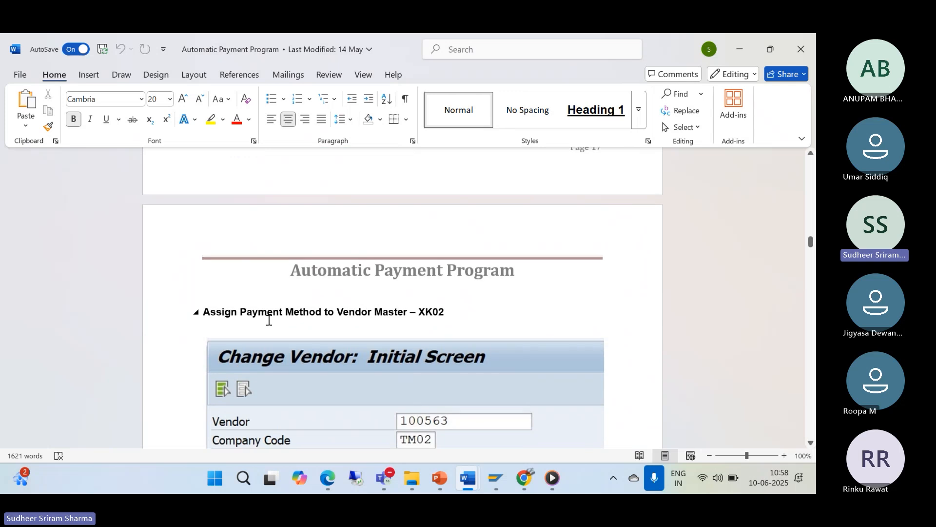
scroll(405, 324, "down", 7)
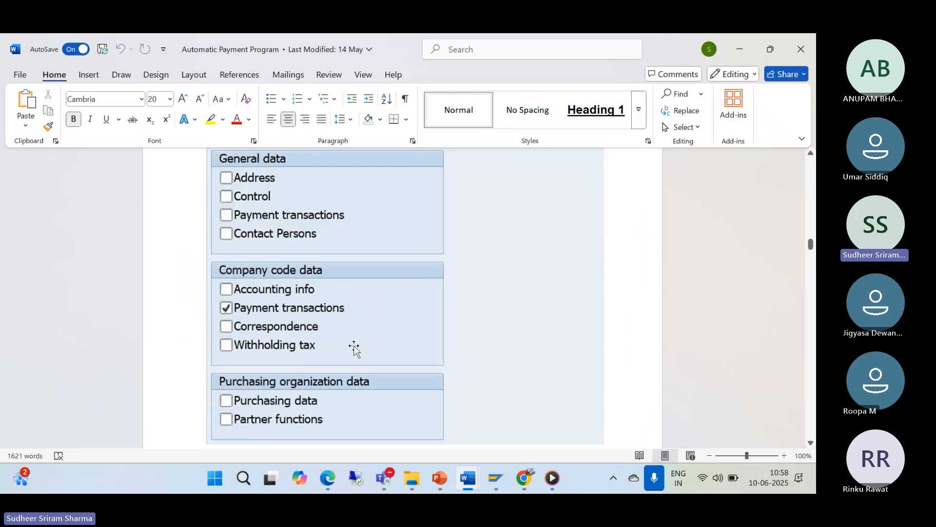
scroll(354, 347, "down", 10)
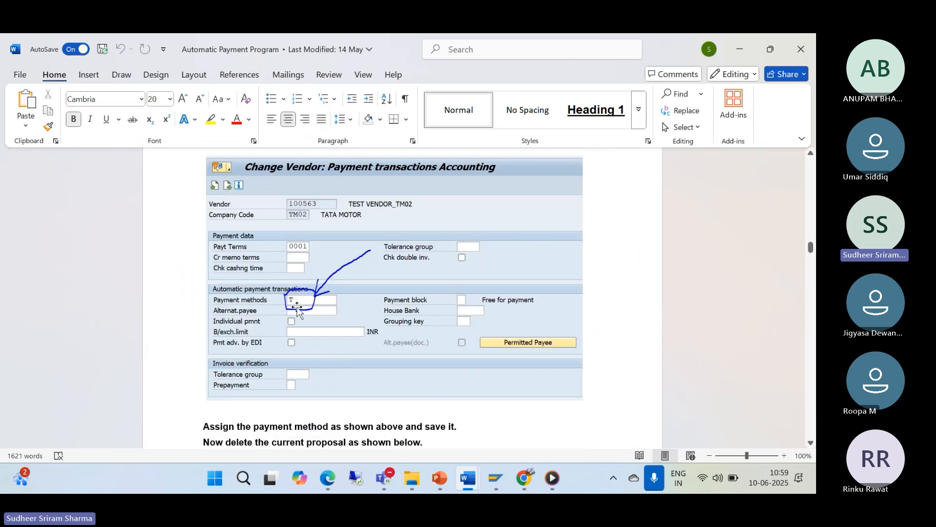
scroll(297, 309, "down", 10)
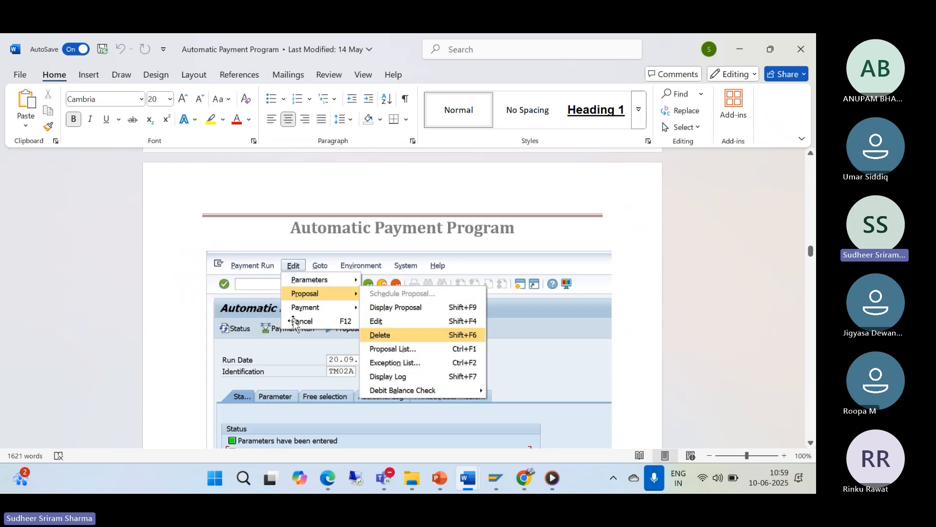
scroll(353, 341, "down", 10)
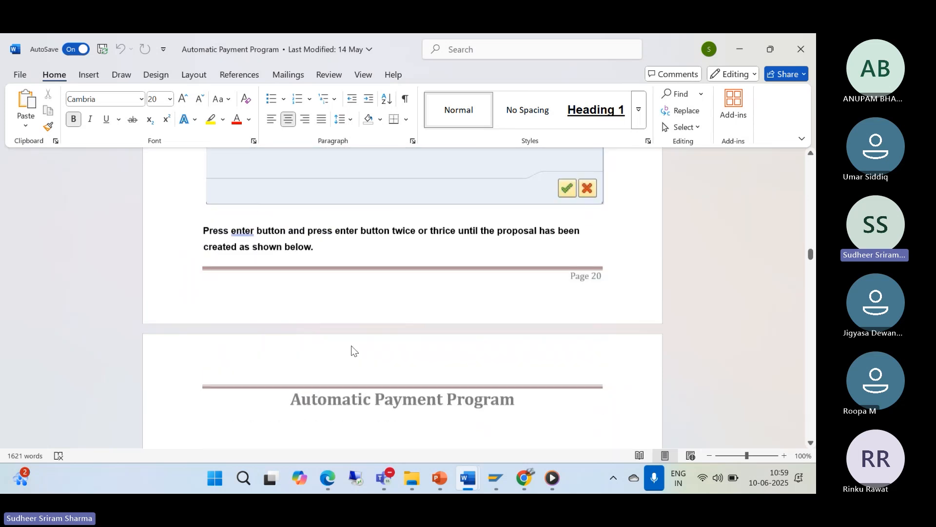
scroll(354, 351, "down", 10)
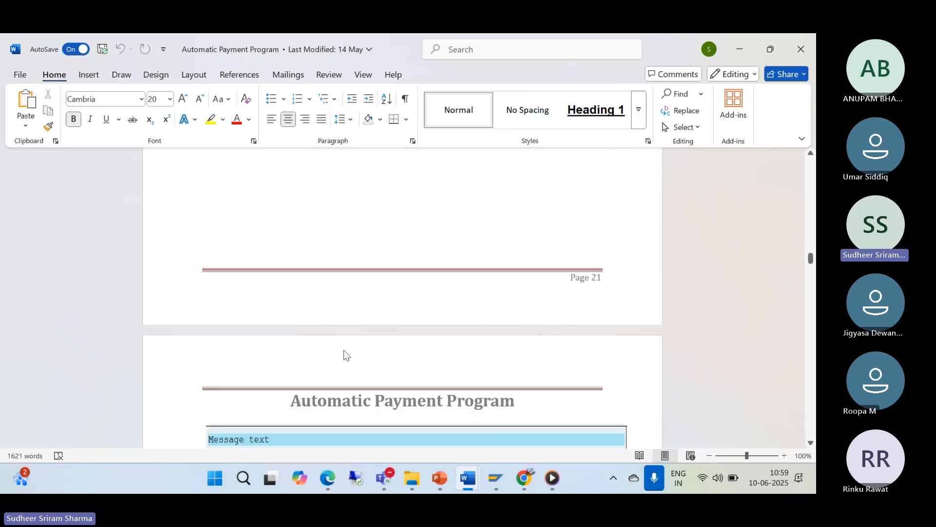
scroll(345, 355, "down", 8)
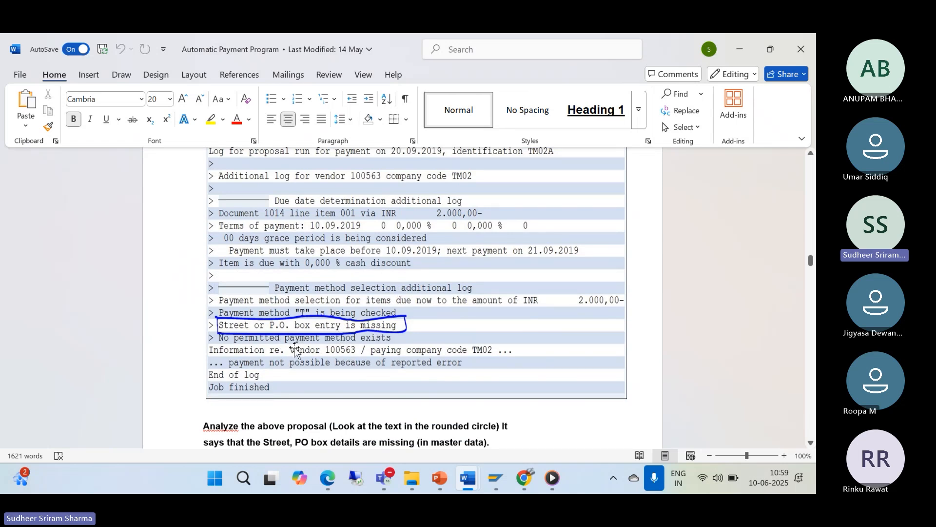
scroll(297, 347, "down", 3)
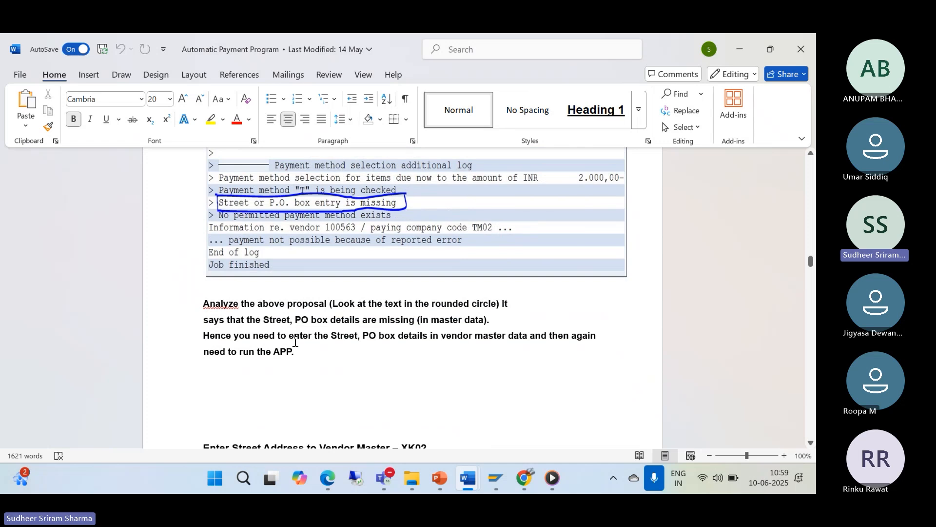
scroll(295, 341, "down", 15)
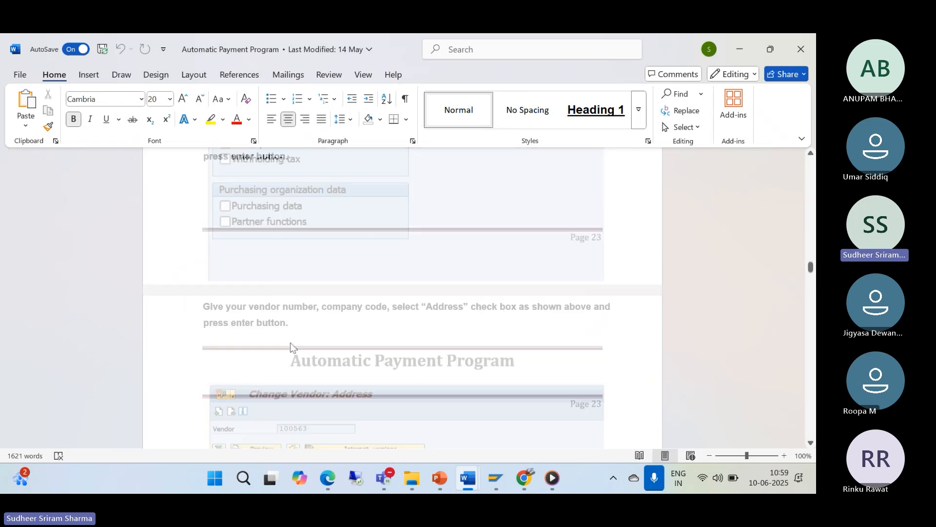
scroll(290, 348, "down", 4)
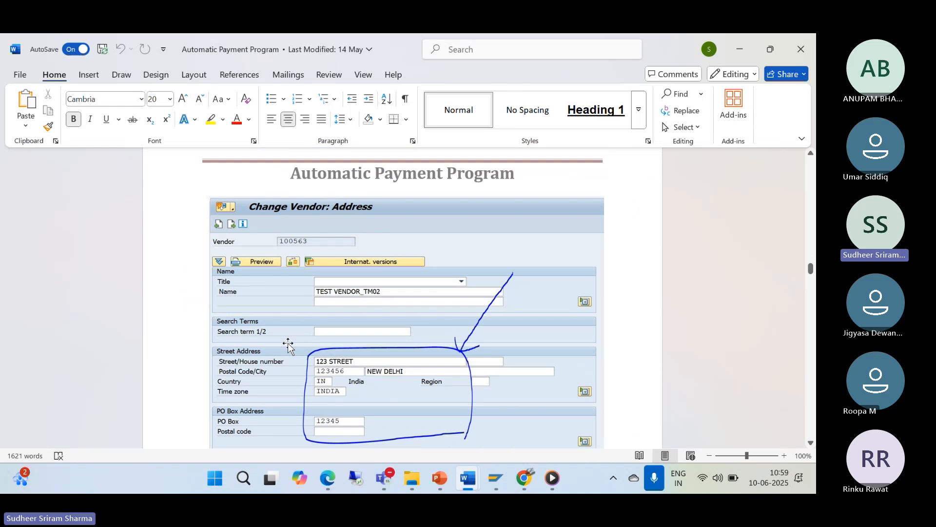
Step: Examine the document's instructions on rerunning the proposal and resolving the log error about missing allowed bank details in the vendor master
scroll(288, 346, "down", 12)
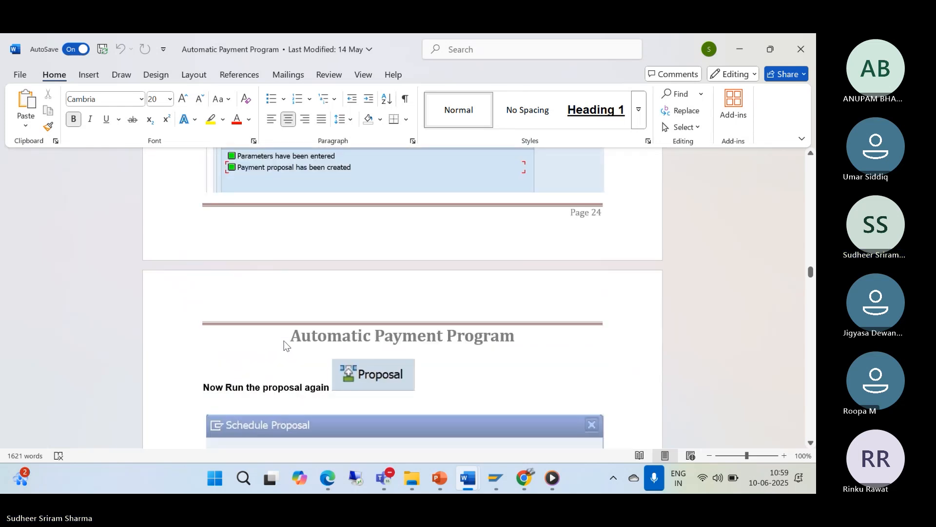
scroll(285, 346, "down", 15)
scroll(282, 346, "down", 3)
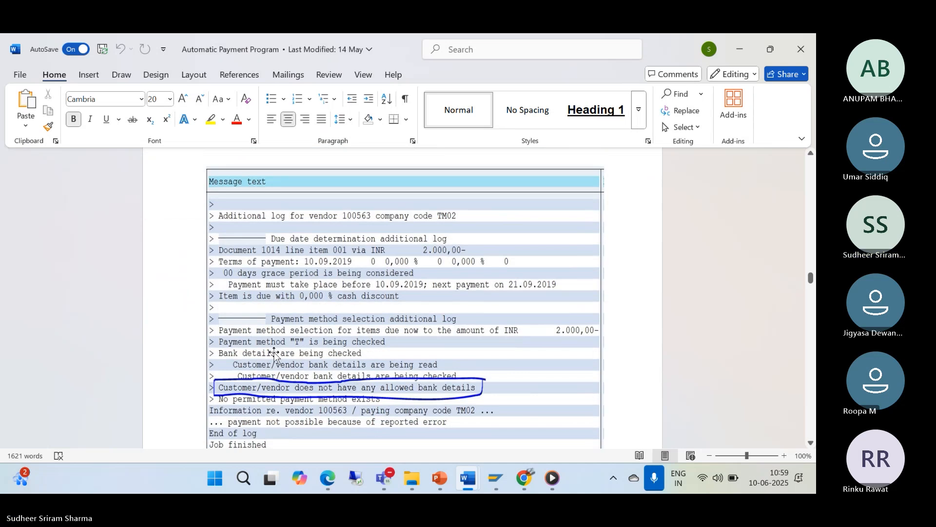
scroll(275, 355, "down", 10)
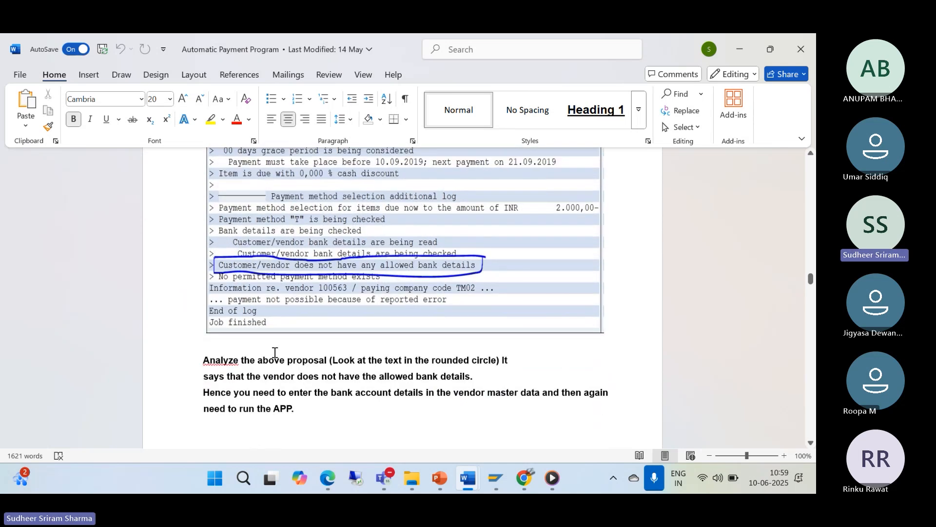
scroll(274, 358, "down", 4)
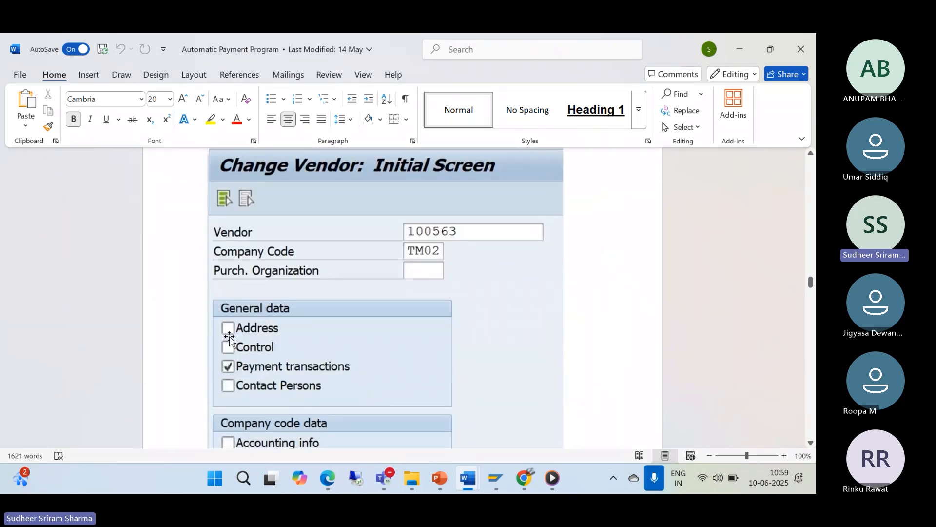
Step: Switch to supplier 7's business partner session in SAP and examine its general address data, from the name to the communication details
mouse_move(497, 474)
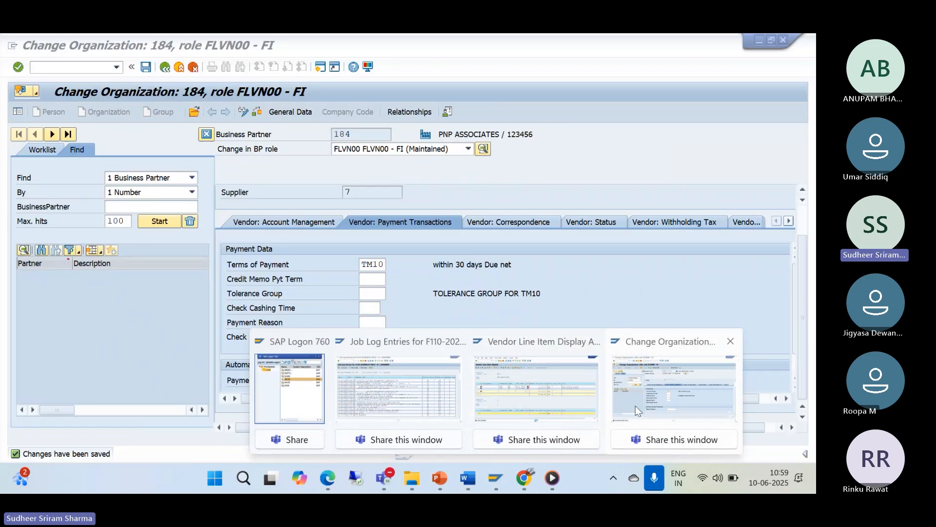
left_click(635, 410)
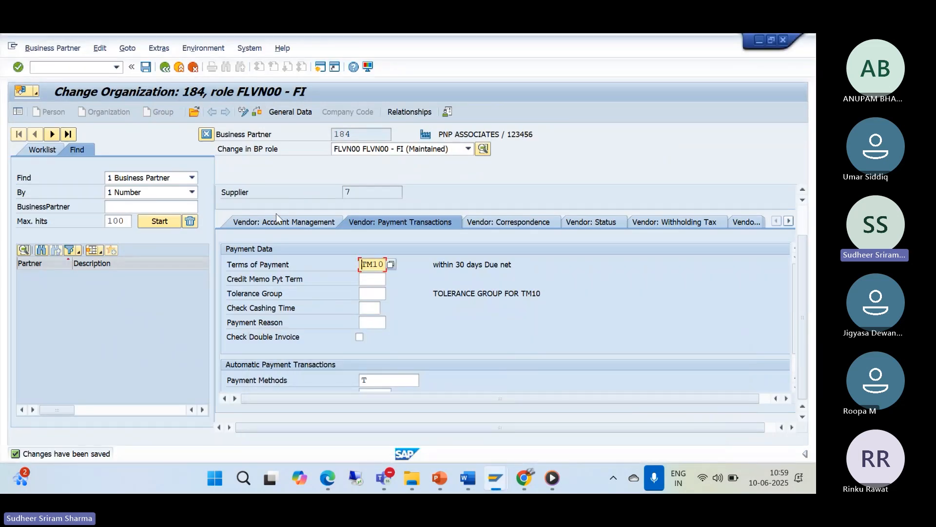
left_click(287, 112)
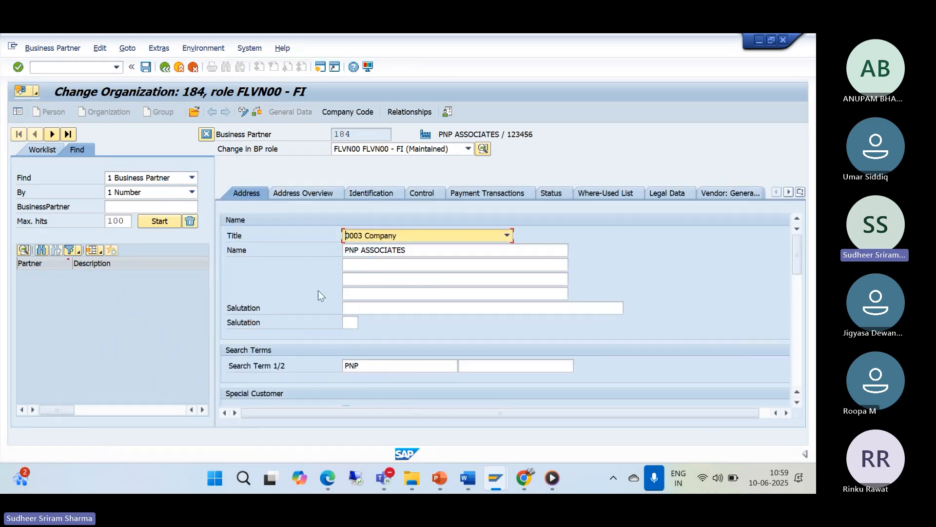
scroll(364, 285, "down", 5)
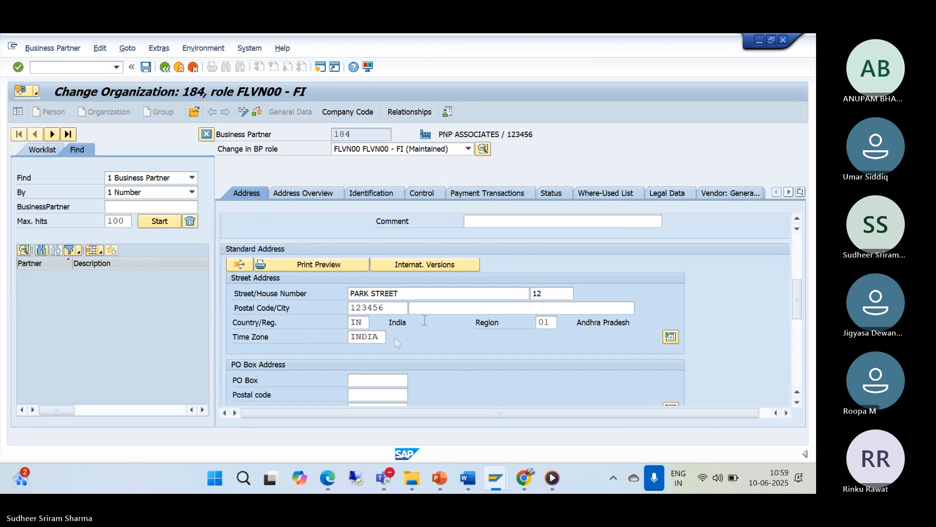
scroll(419, 320, "up", 3)
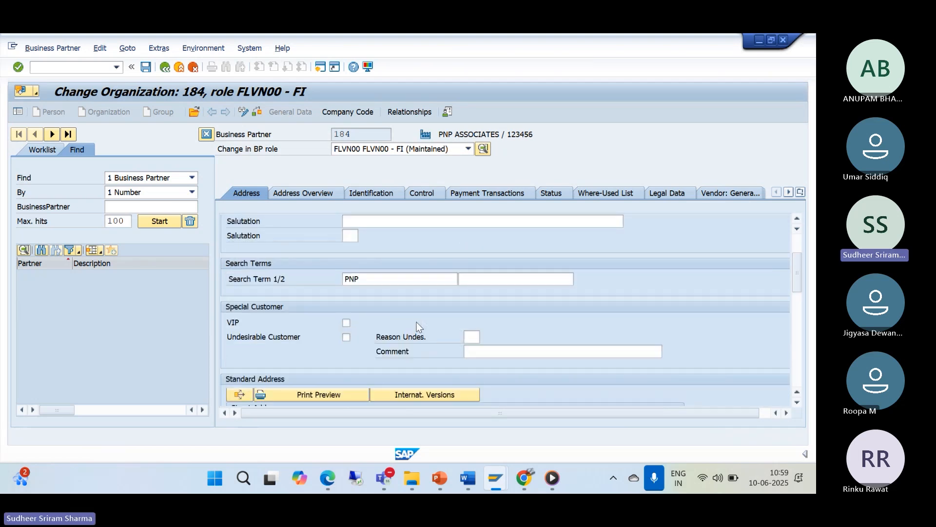
scroll(416, 319, "down", 5)
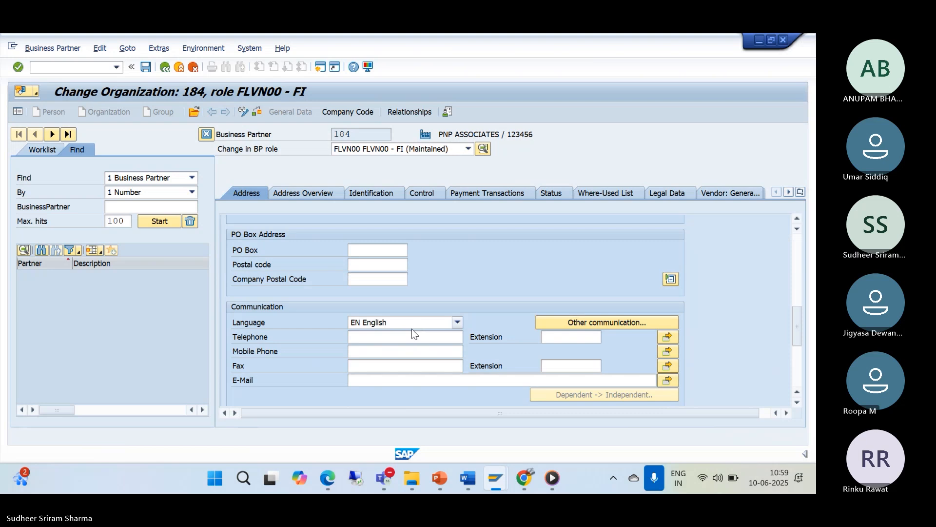
scroll(412, 330, "down", 3)
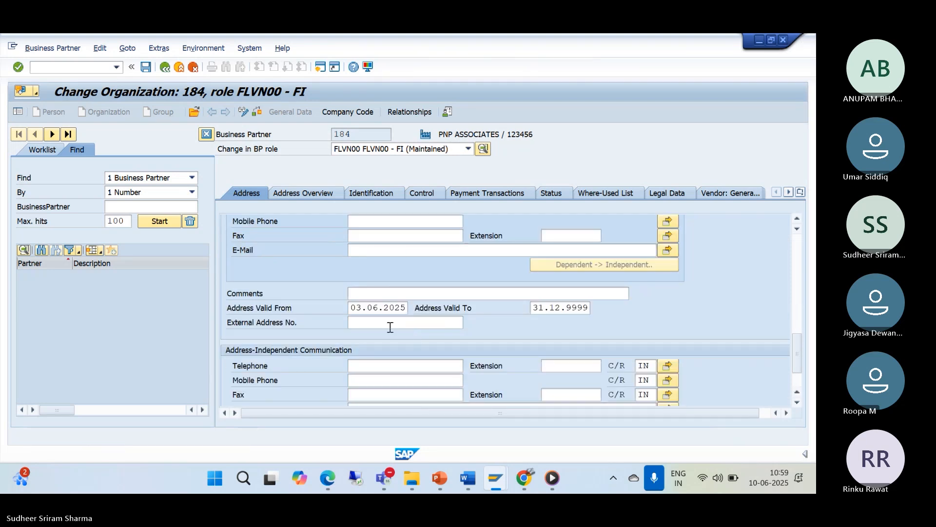
scroll(390, 327, "down", 1)
scroll(390, 327, "up", 3)
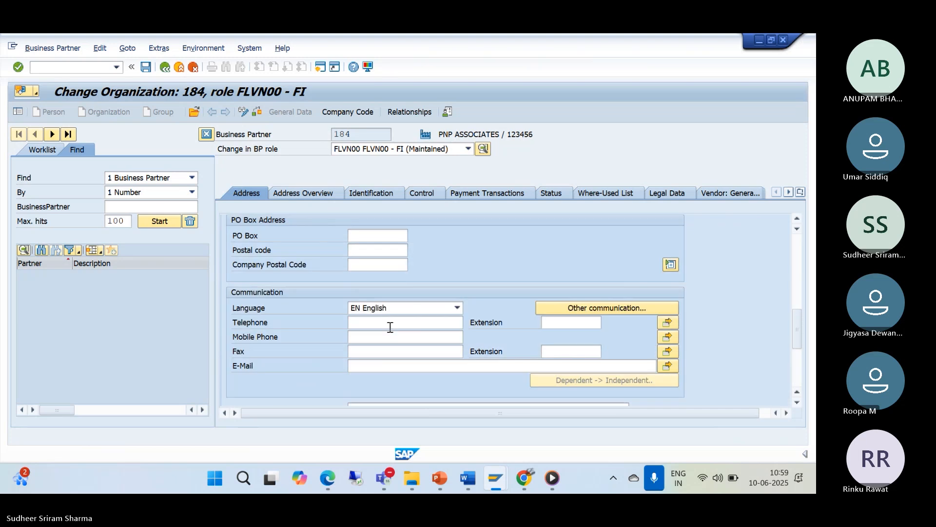
scroll(390, 327, "up", 3)
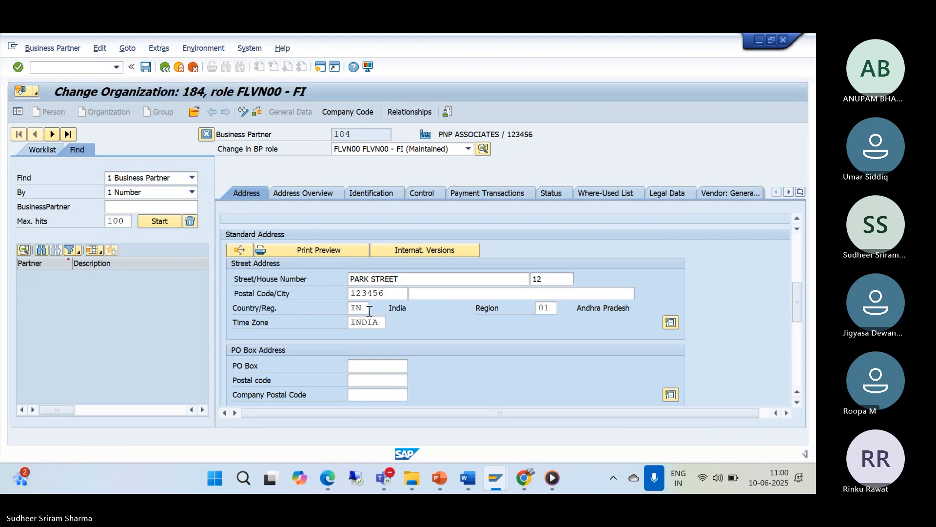
Step: Reopen supplier 7 for company code TM10 in XK02 with only the general data's payment transactions selected
left_click(116, 67)
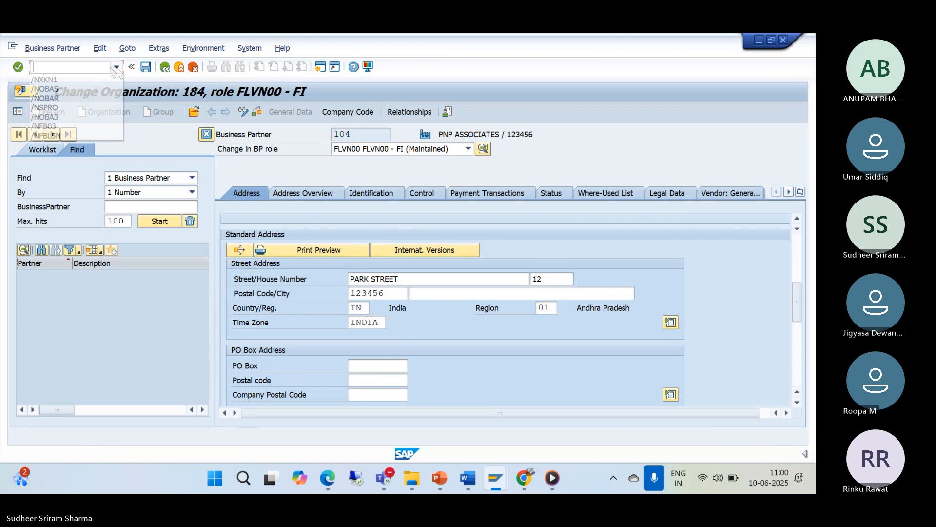
left_click(92, 79)
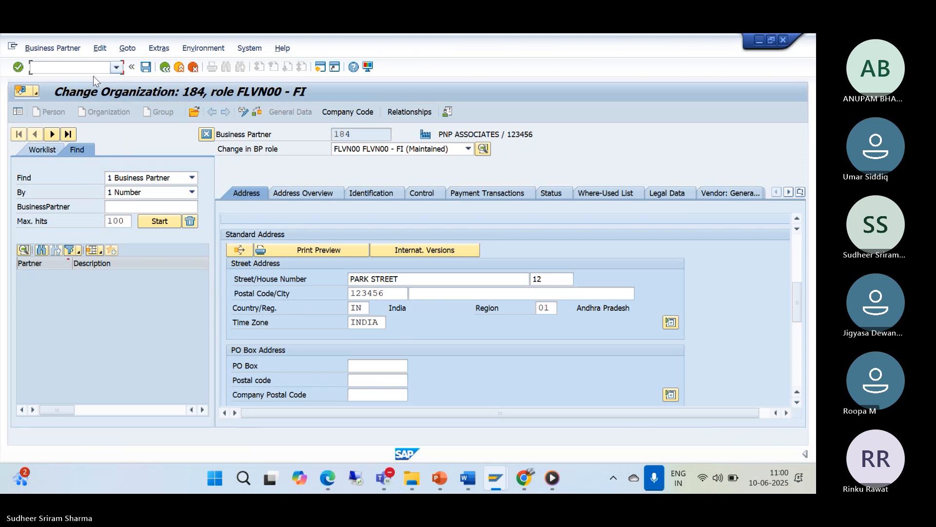
key("Return")
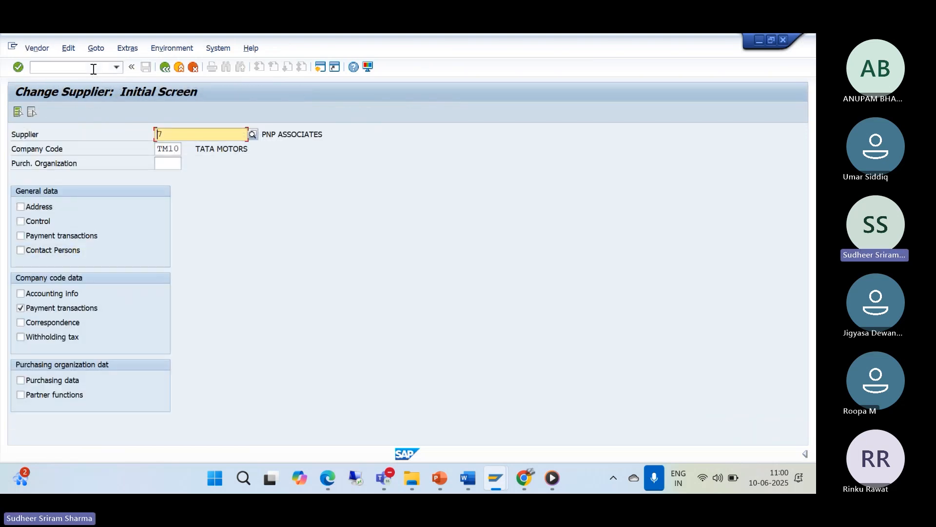
left_click(20, 236)
left_click(20, 308)
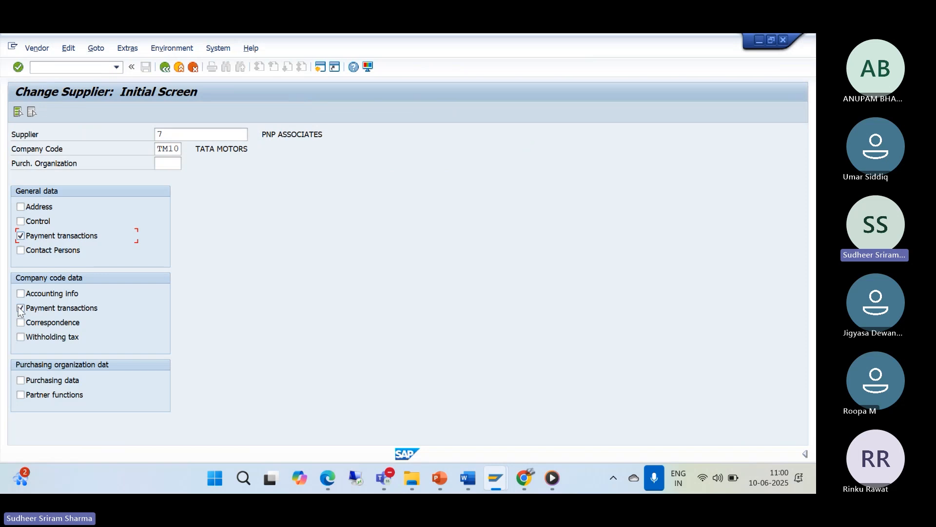
key("Return")
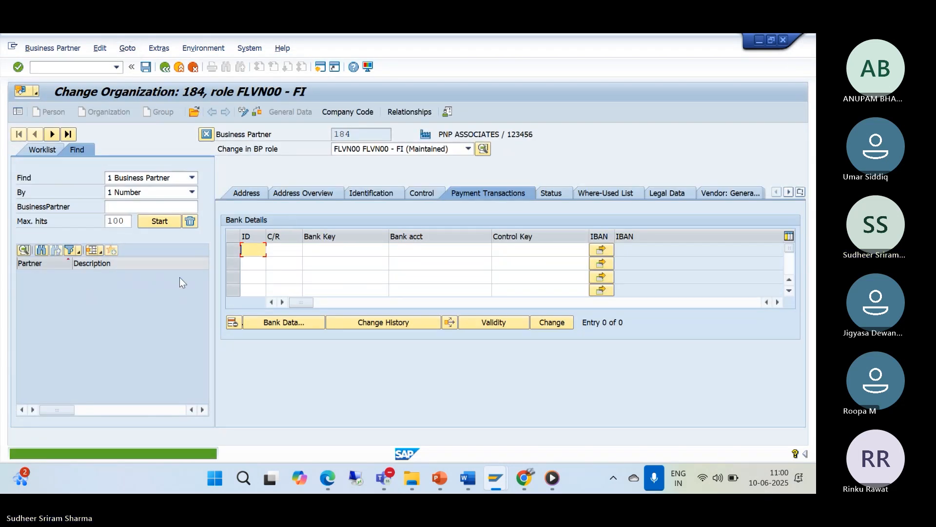
Step: Set the city in supplier 7's standard address to VSP, save it, check the address overview and leave the record
left_click(247, 195)
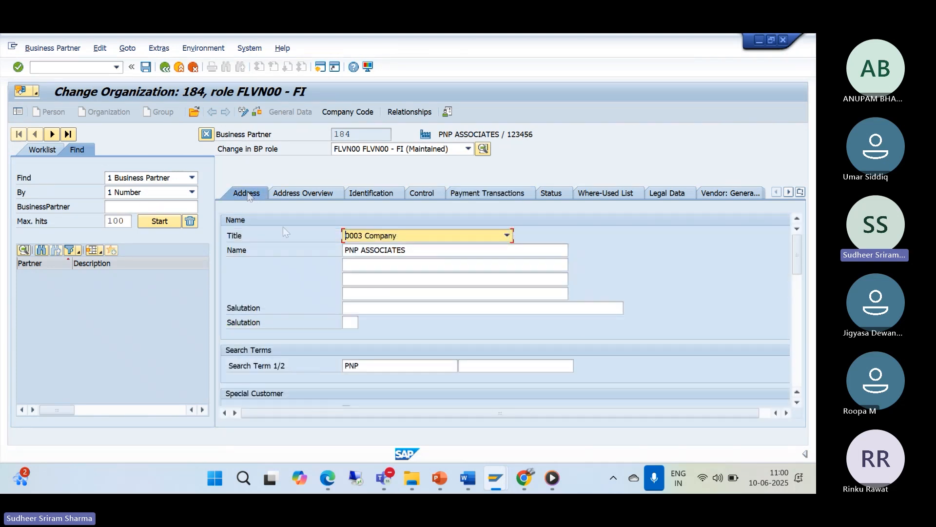
scroll(460, 366, "down", 3)
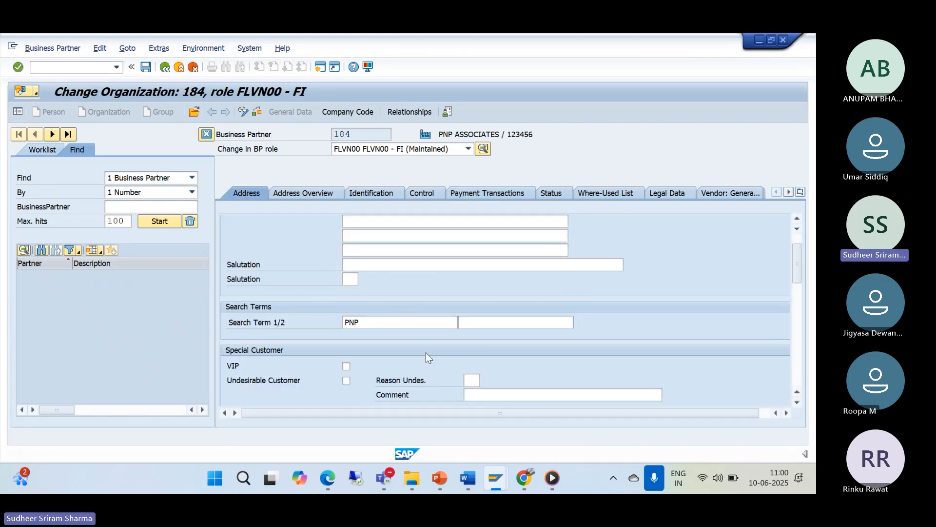
scroll(390, 361, "down", 5)
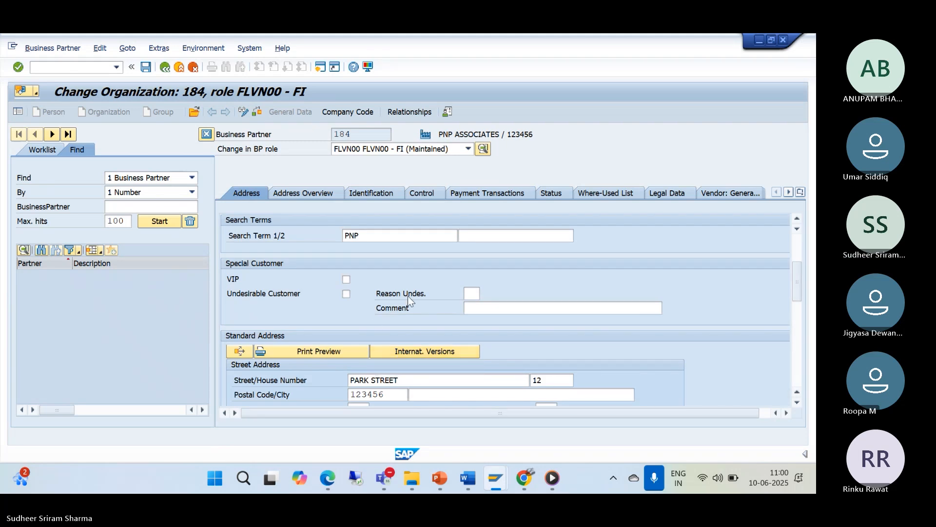
scroll(432, 297, "down", 5)
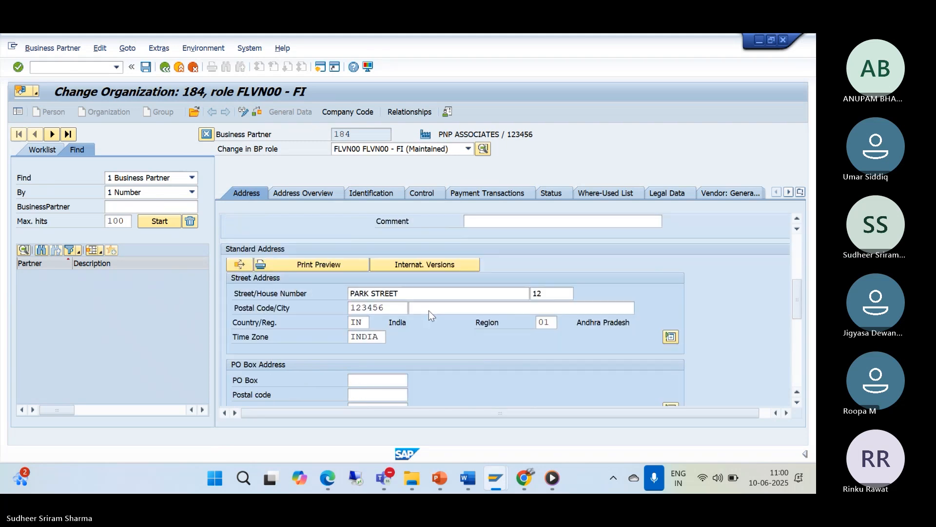
left_click(430, 305)
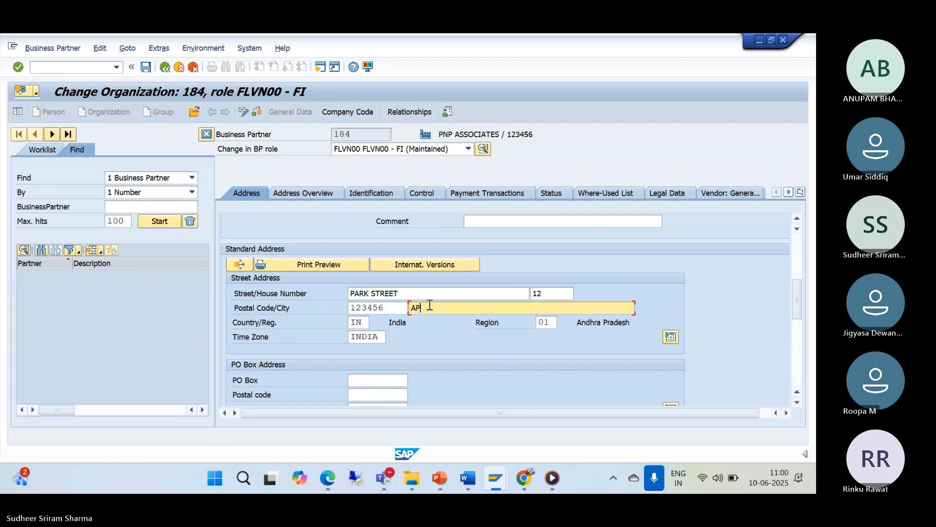
key("BackSpace")
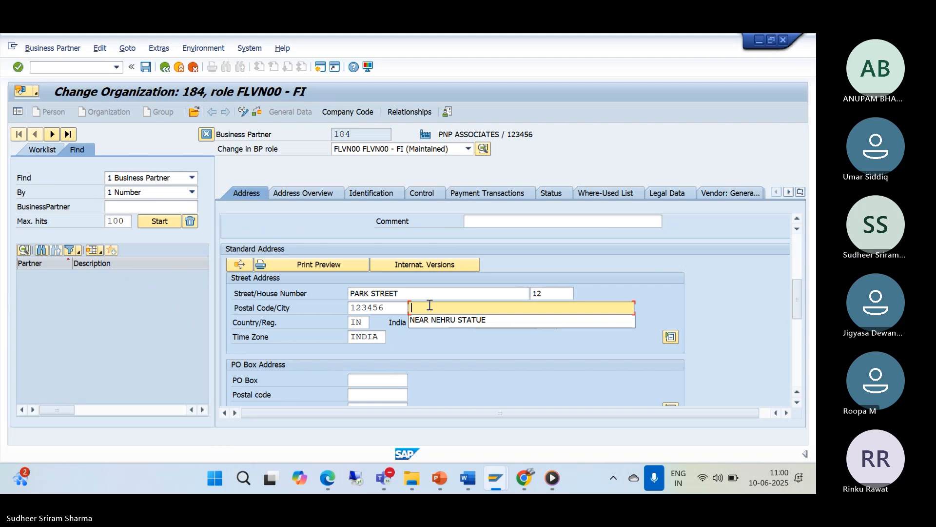
type("VSP")
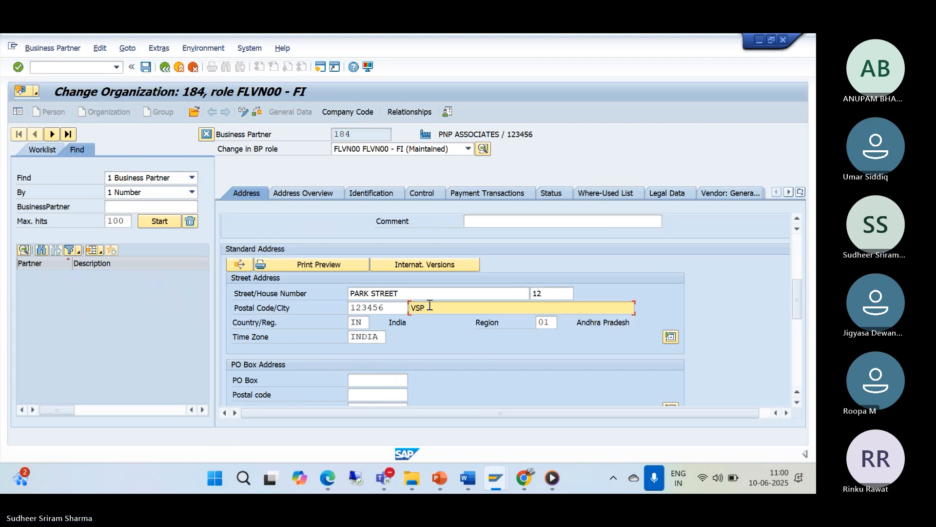
scroll(426, 319, "down", 3)
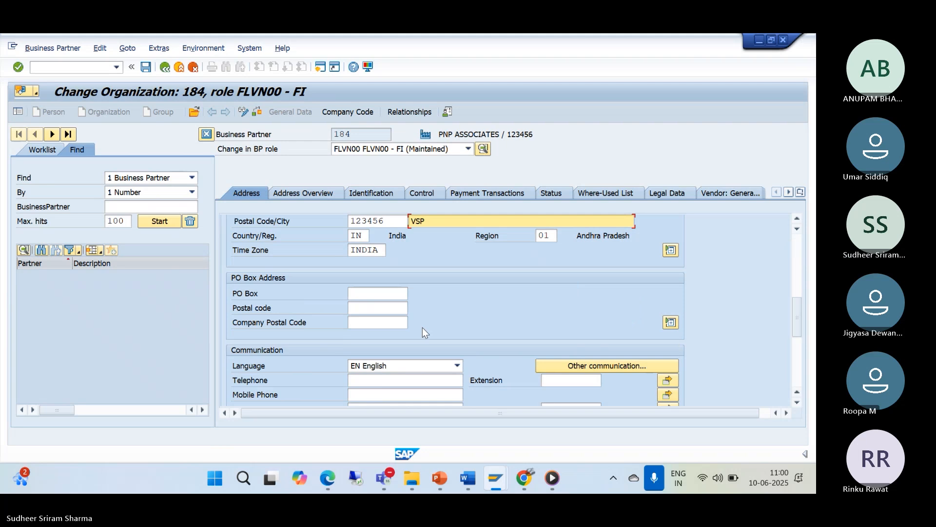
scroll(422, 326, "down", 1)
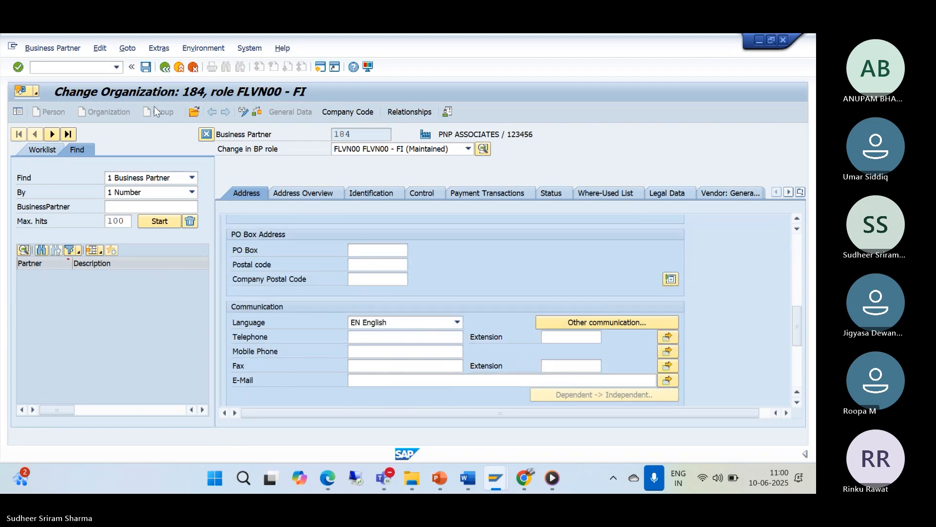
left_click(146, 69)
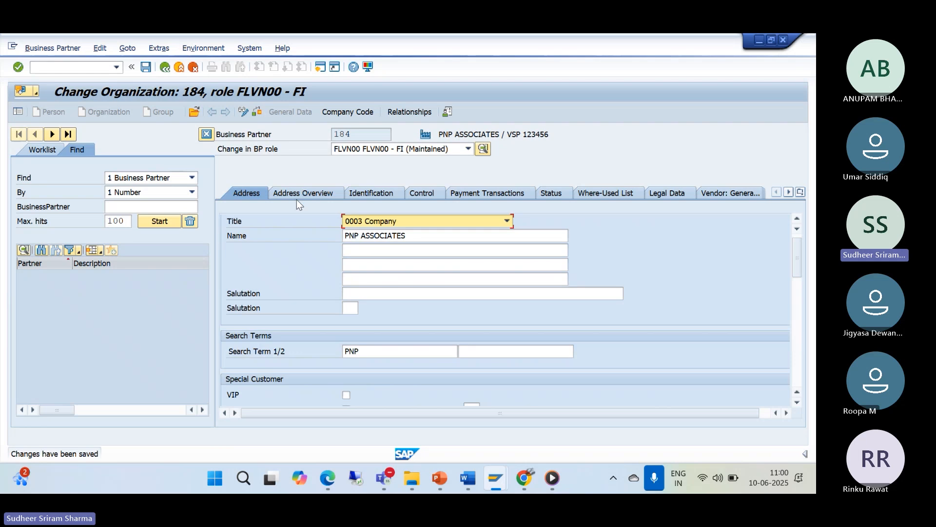
left_click(297, 195)
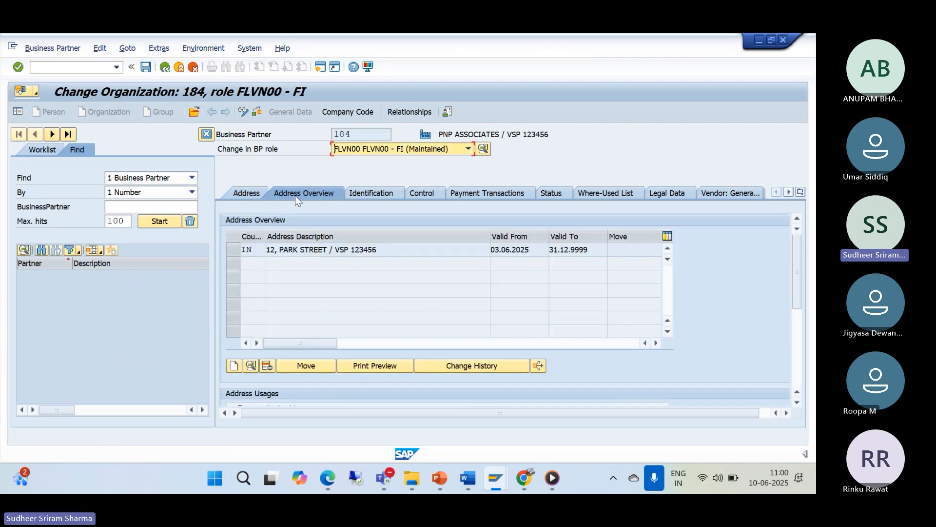
left_click(165, 68)
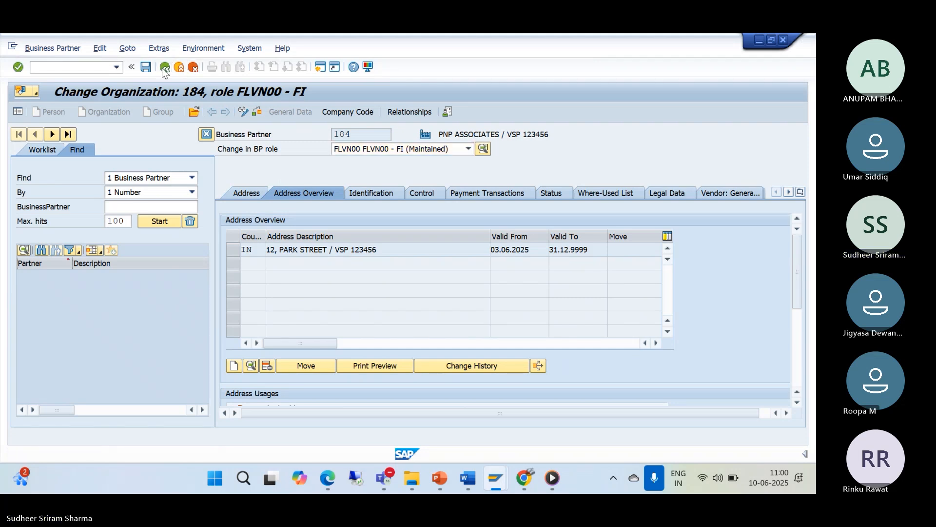
Step: Reopen supplier 7 for company code TM10 in XK02 with only the general Control data selected and view its control parameters
left_click(116, 68)
left_click(86, 80)
left_click(81, 65)
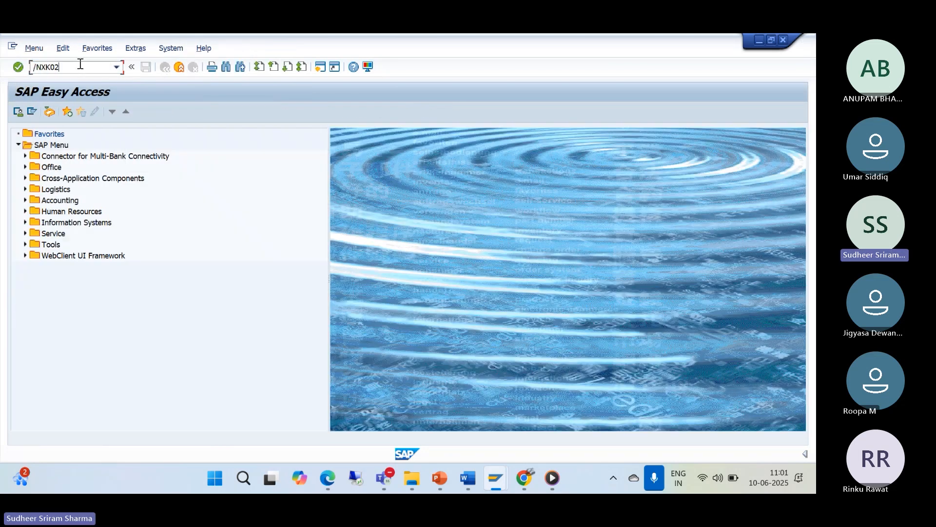
key("Return")
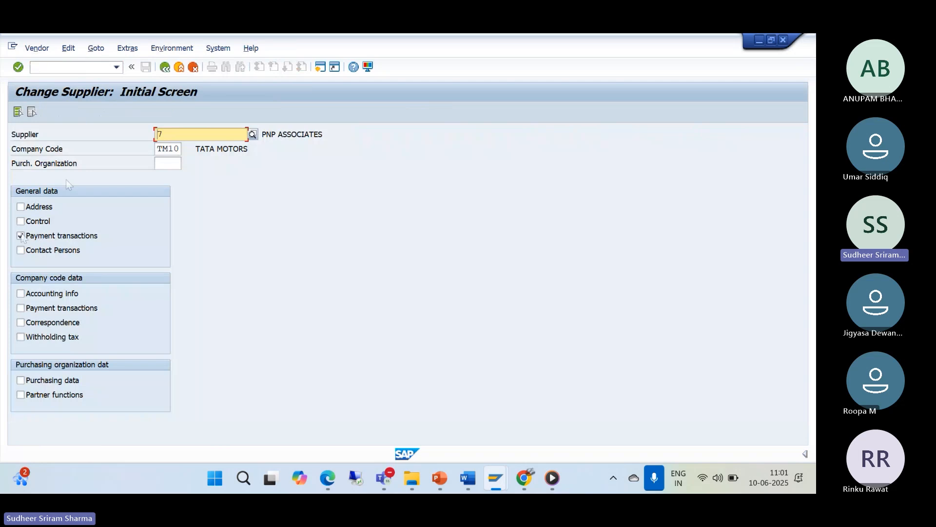
left_click(20, 236)
left_click(20, 221)
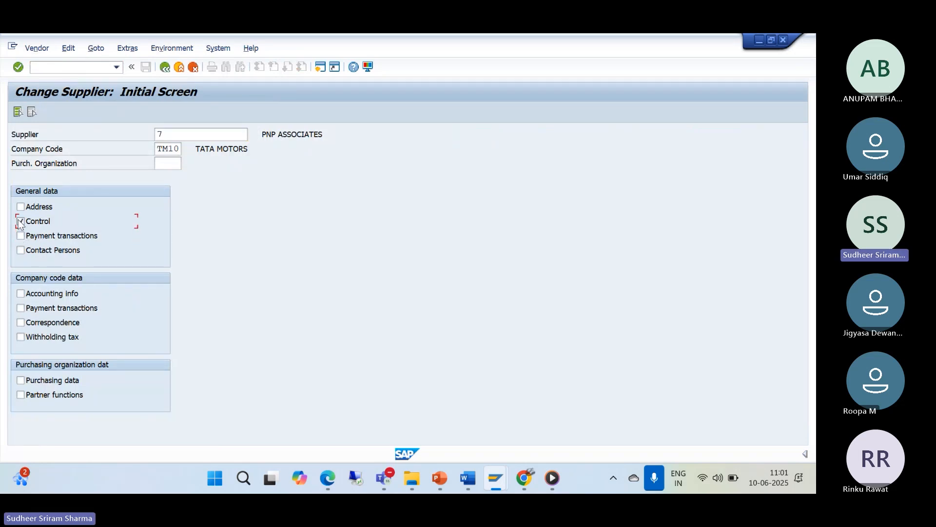
key("Return")
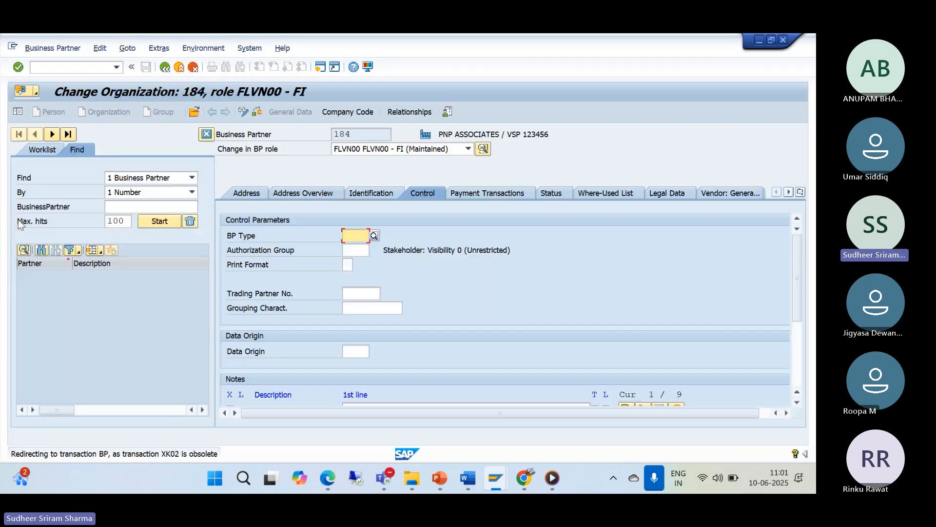
scroll(247, 322, "down", 1)
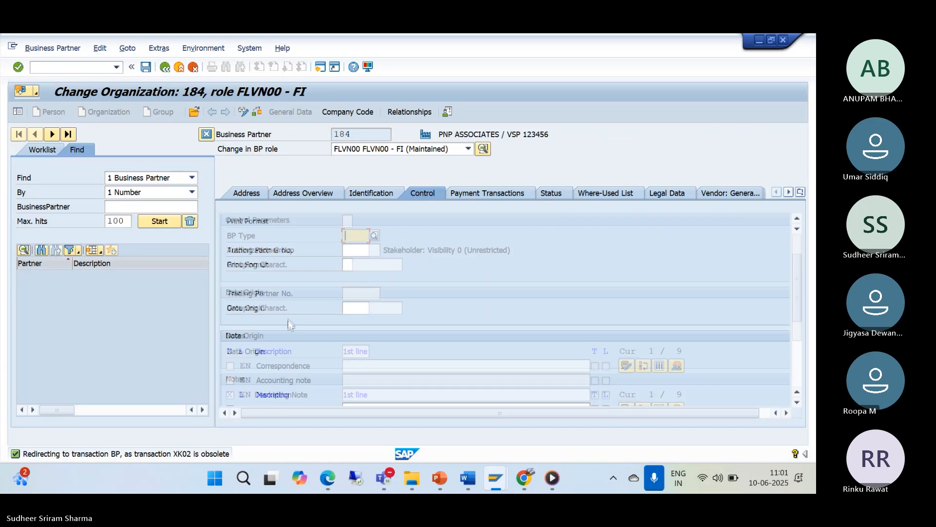
Step: Reopen supplier 7 for company code TM10 in XK02 with only the general Contact Persons data selected and look through the vendor general data
scroll(286, 315, "up", 1)
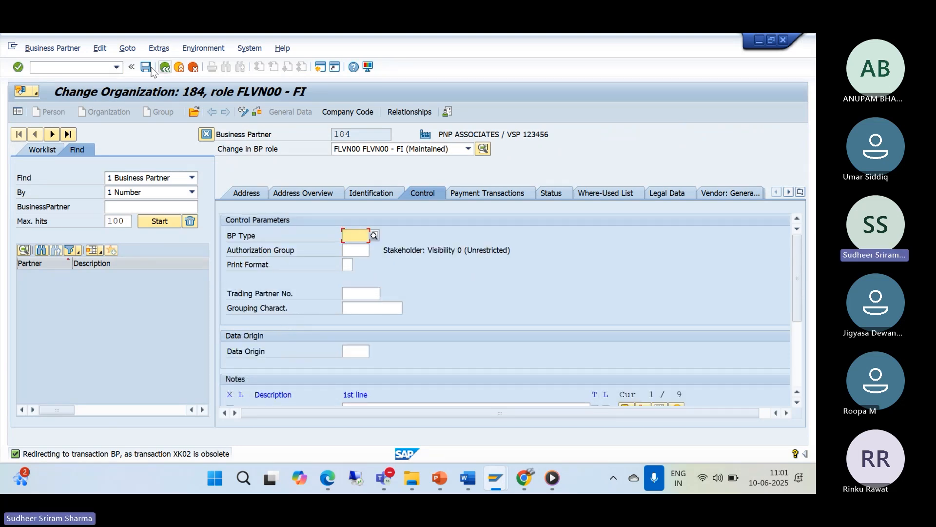
left_click(118, 69)
left_click(77, 76)
left_click(77, 69)
key("Return")
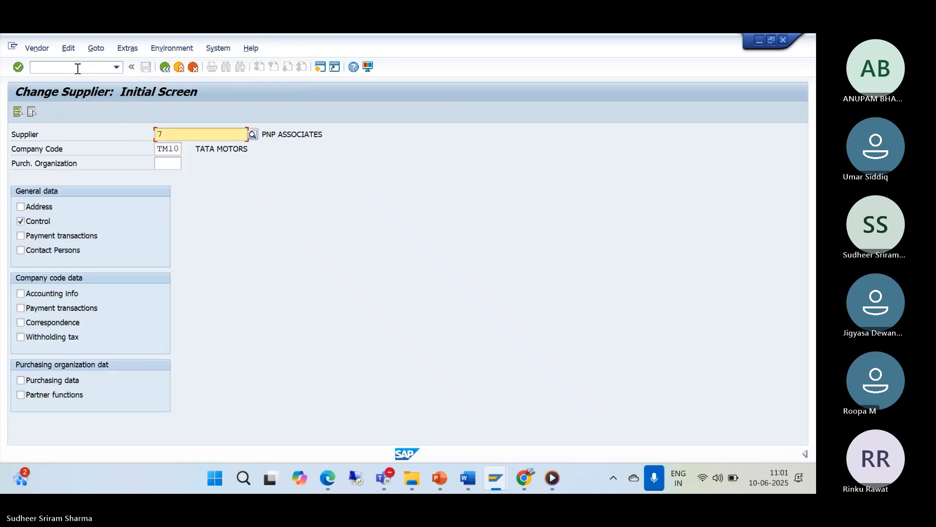
left_click(20, 221)
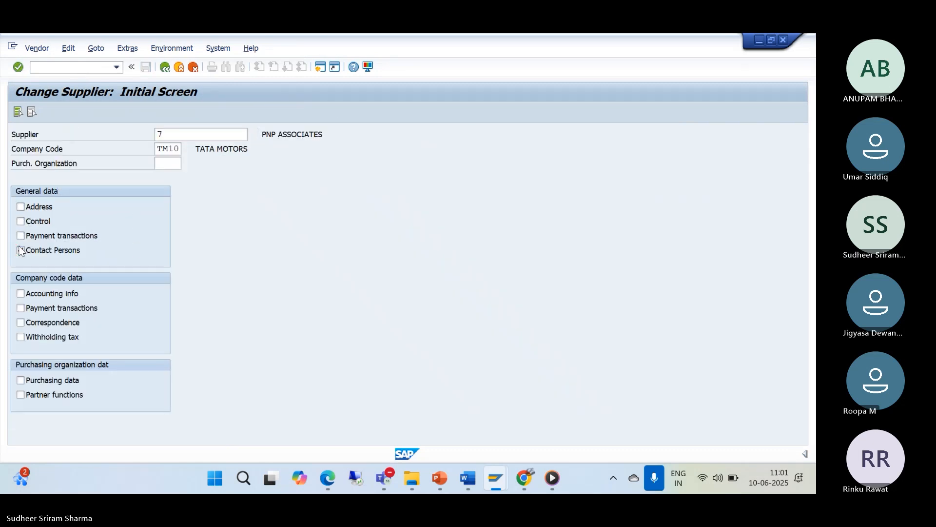
left_click(21, 251)
key("Return")
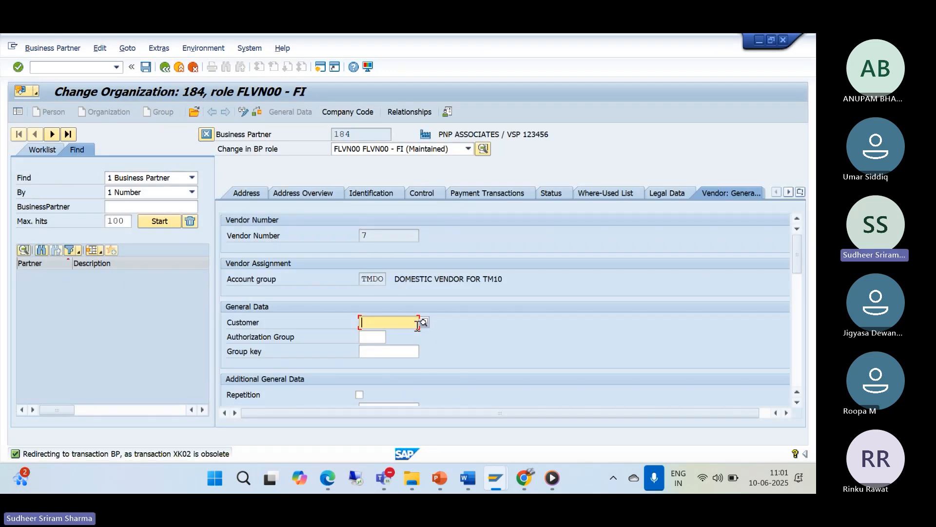
scroll(414, 324, "down", 1)
scroll(398, 314, "down", 4)
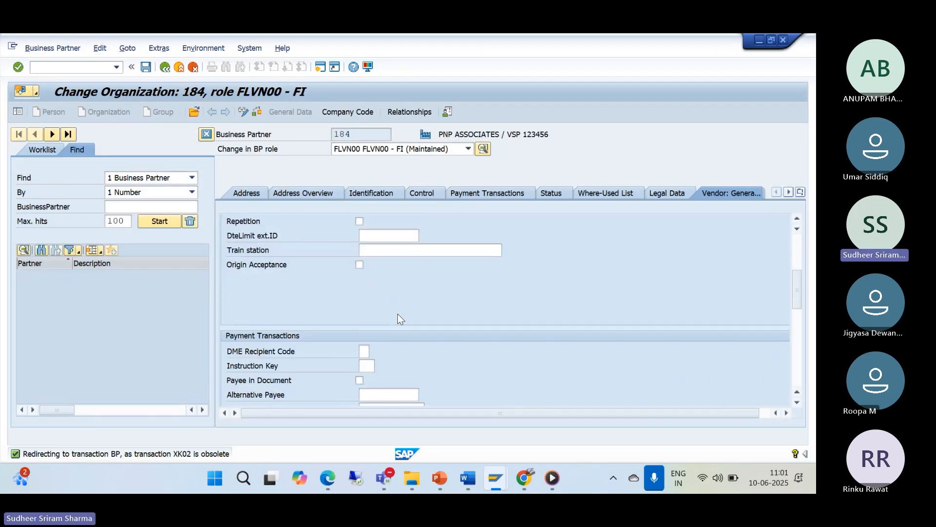
Step: Reopen supplier 7 for company code TM10 in XK02 with only the company code Accounting info selected
left_click(118, 70)
left_click(93, 80)
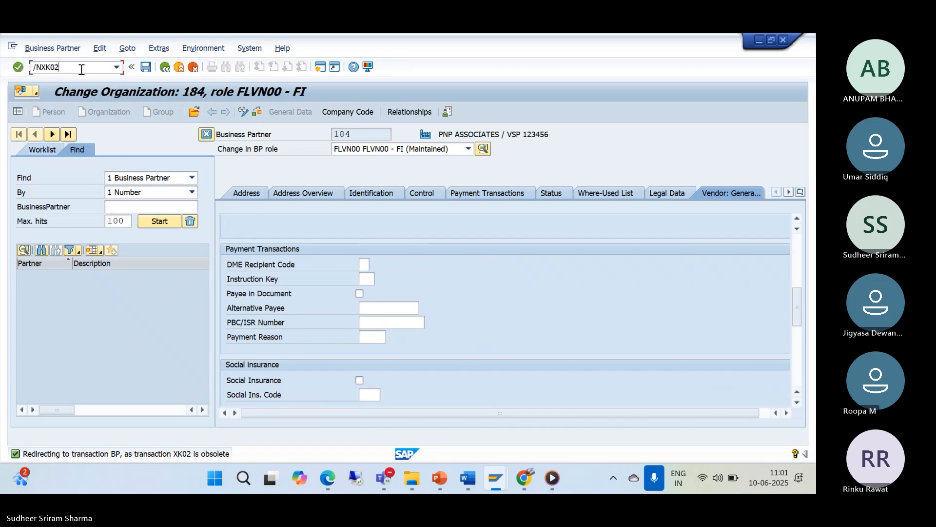
key("Return")
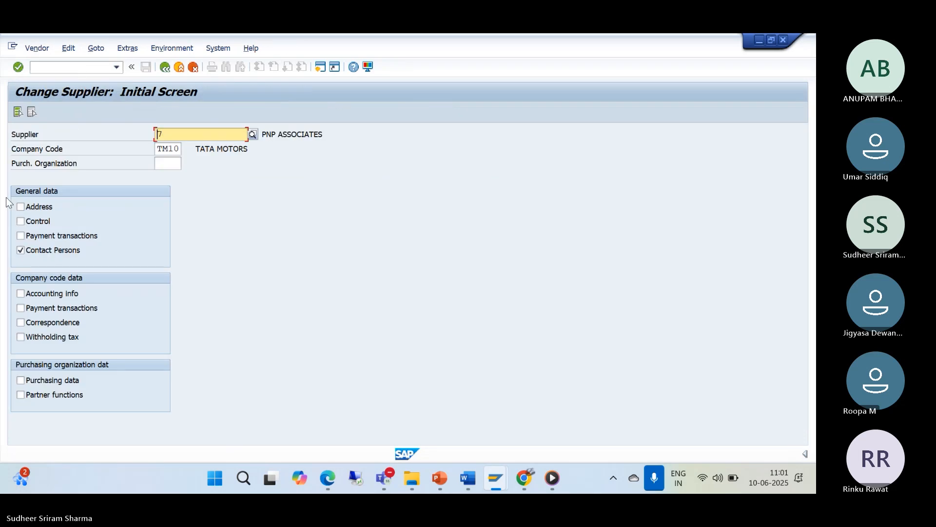
left_click(20, 250)
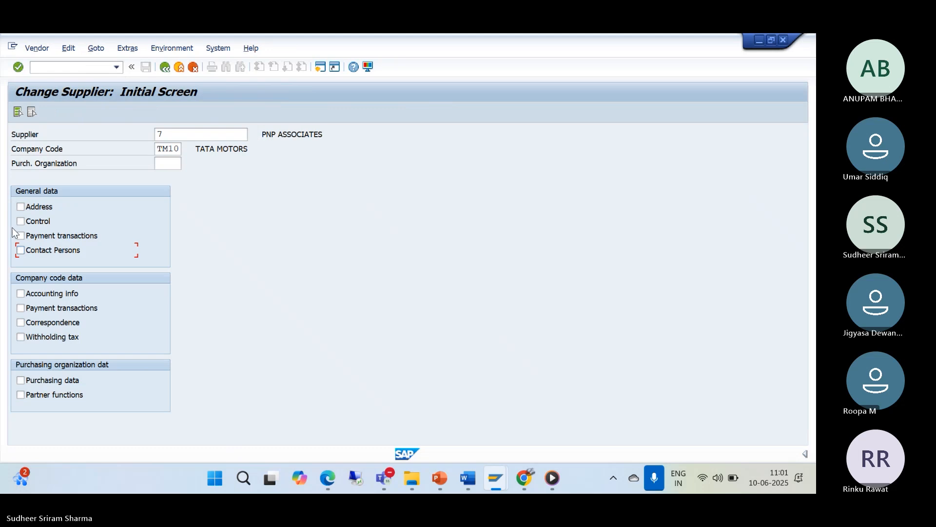
left_click(20, 293)
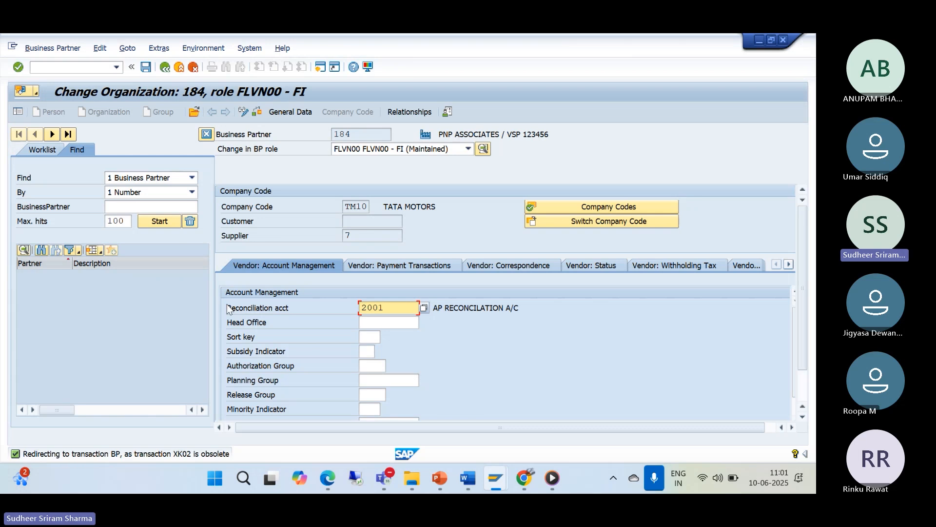
Step: Review supplier 7's TM10 payment transactions, correspondence, status, withholding tax, texts and account management data, and save the record
left_click(381, 266)
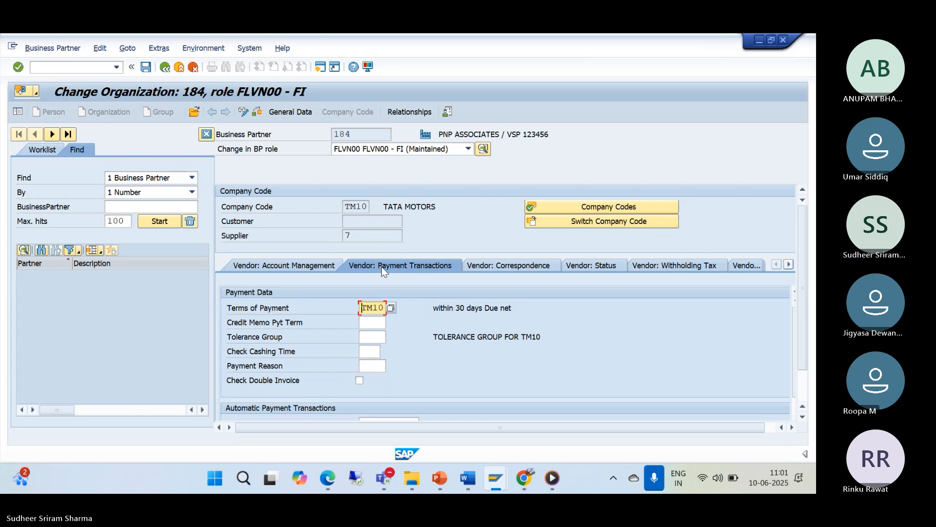
scroll(383, 271, "down", 3)
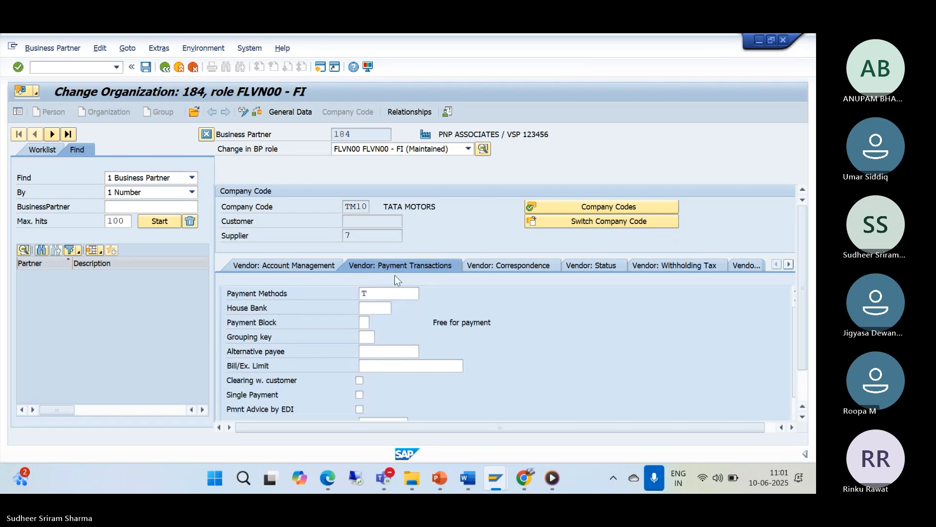
left_click(507, 267)
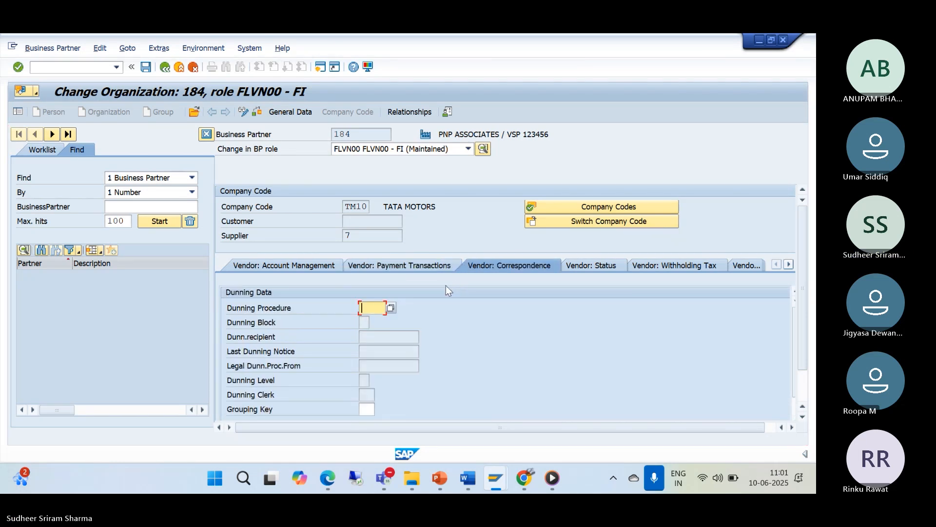
left_click(574, 268)
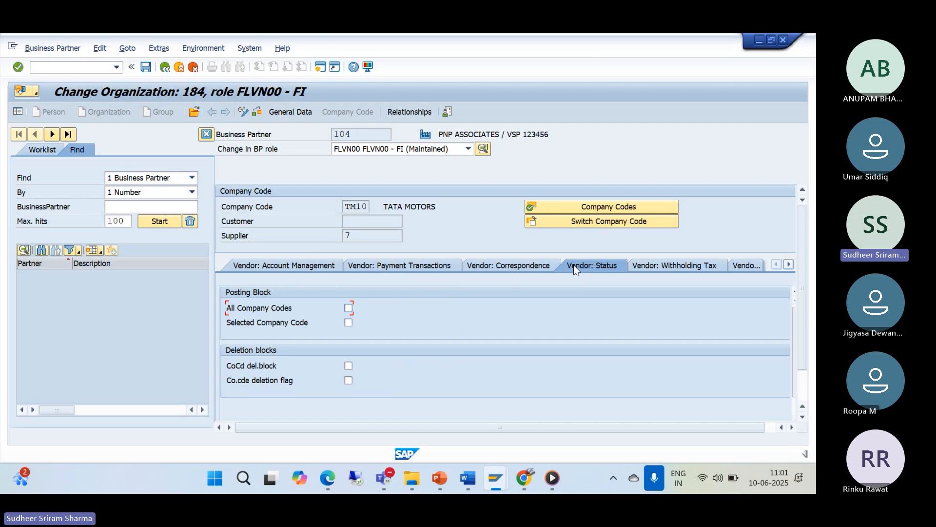
left_click(661, 265)
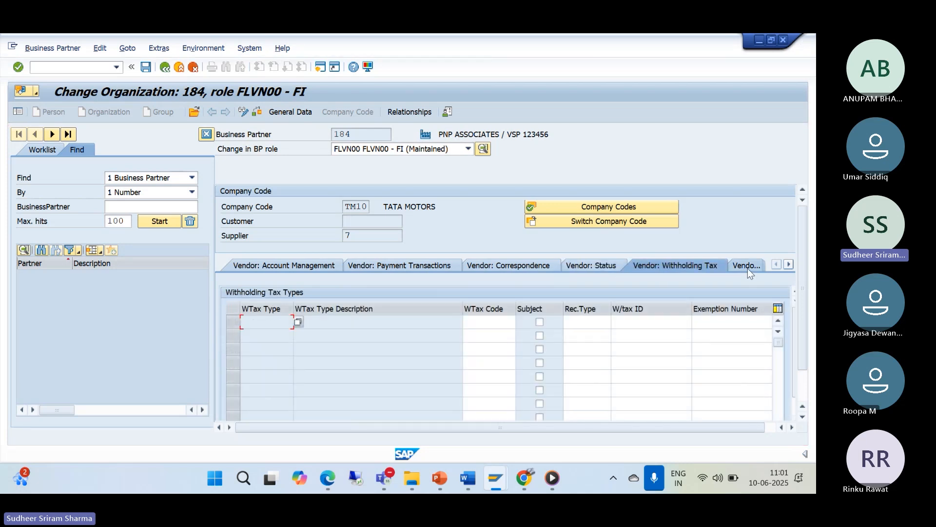
left_click(745, 267)
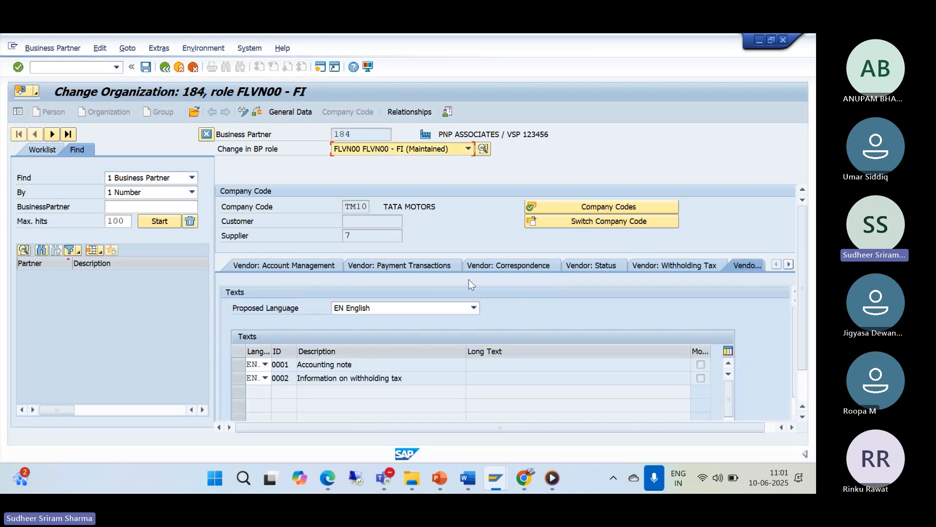
left_click(297, 268)
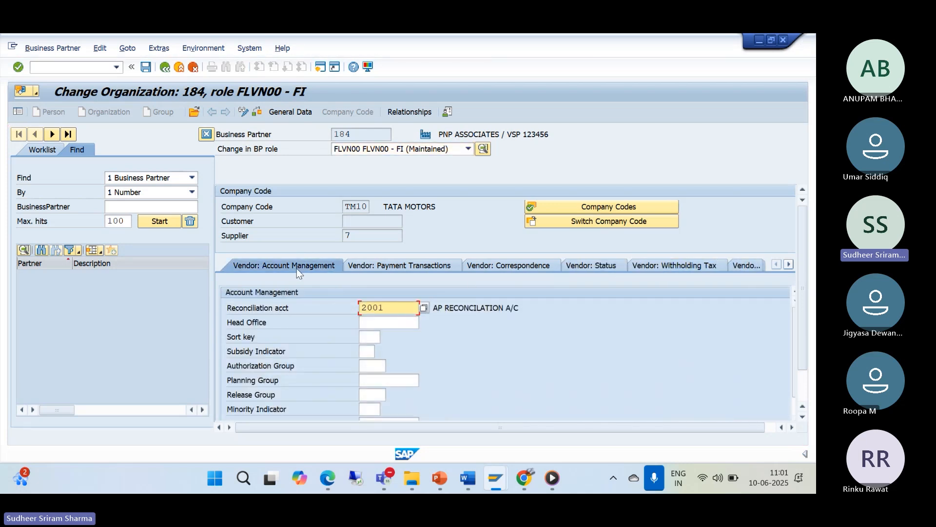
left_click(146, 69)
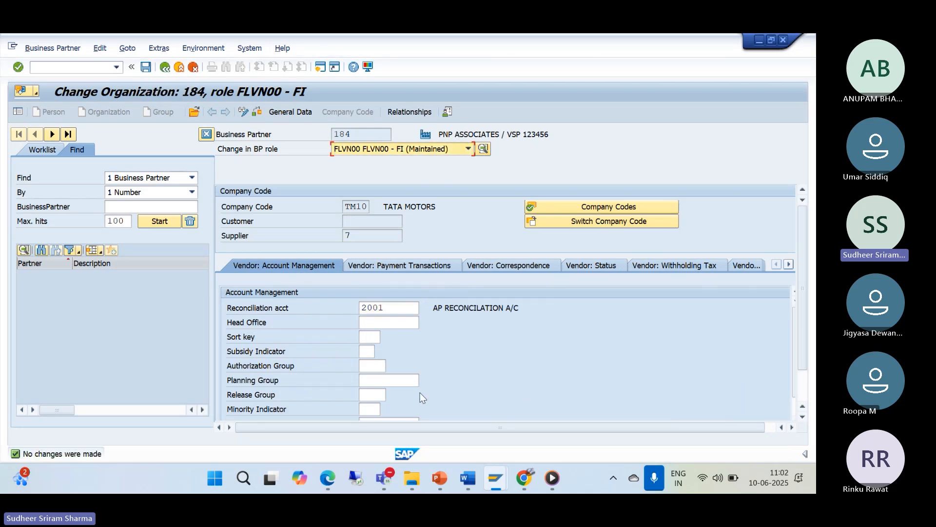
Step: Return from the job log to the automatic payment run 10.06.2025 TM10 and delete its payment proposal
left_click(492, 471)
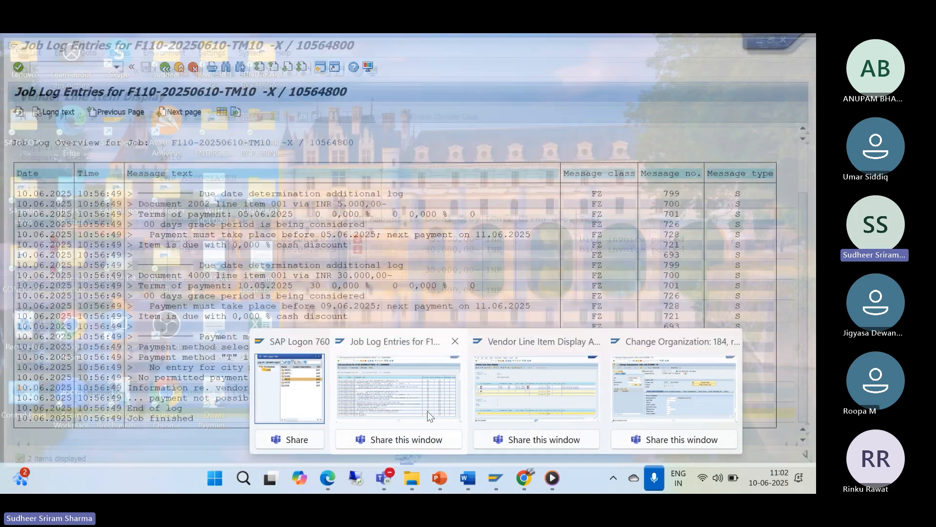
left_click(427, 411)
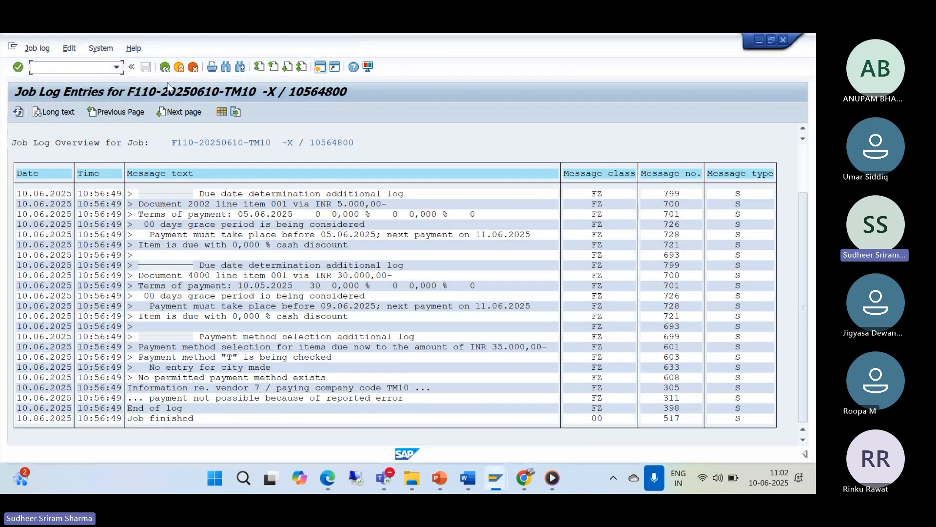
left_click(165, 68)
left_click(89, 49)
mouse_move(146, 77)
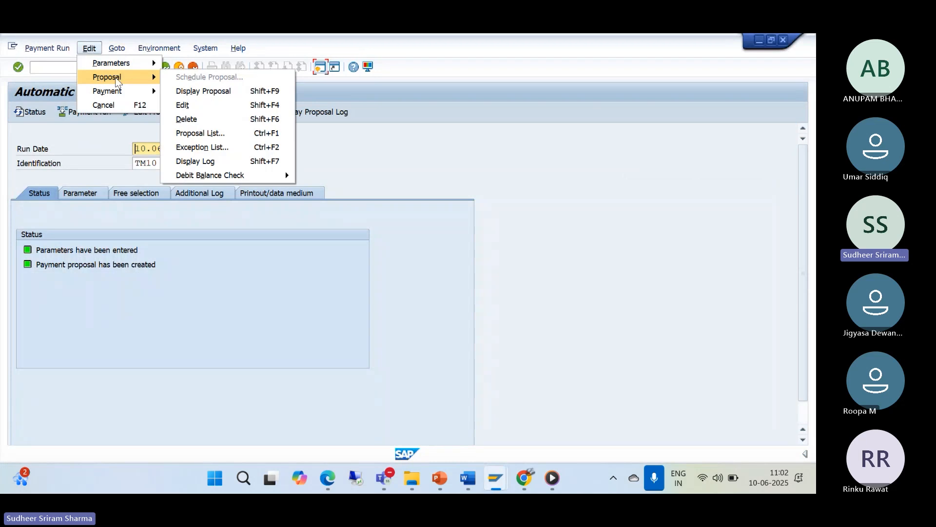
left_click(203, 120)
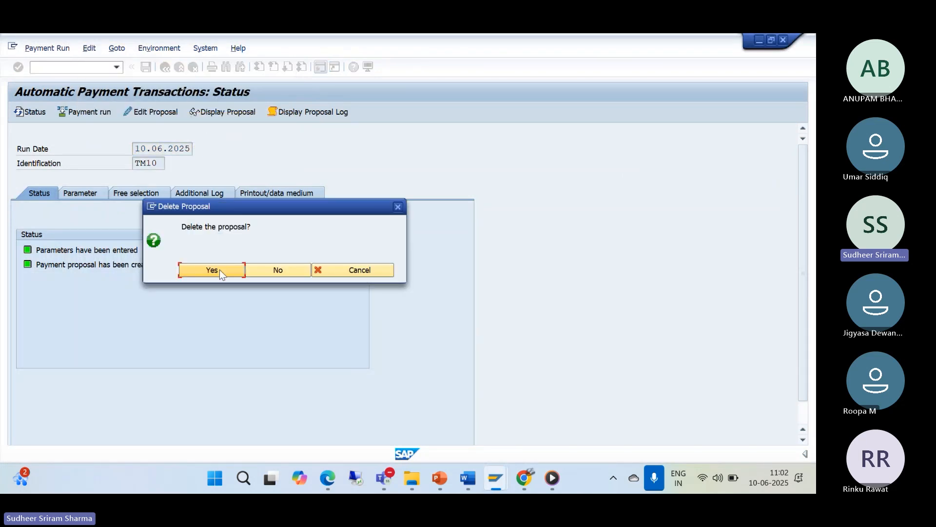
left_click(215, 275)
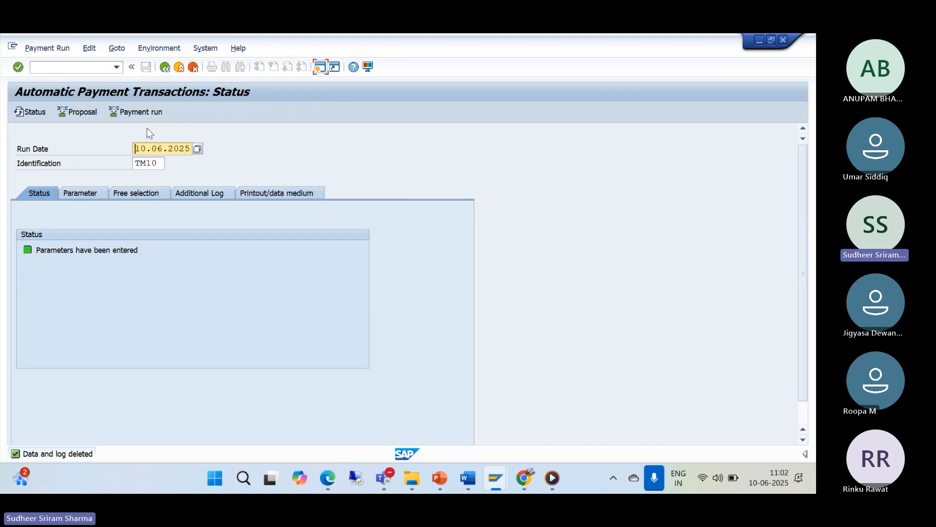
Step: Delete the parameters of payment run 10.06.2025 TM10 and leave the automatic payment transaction
left_click(89, 48)
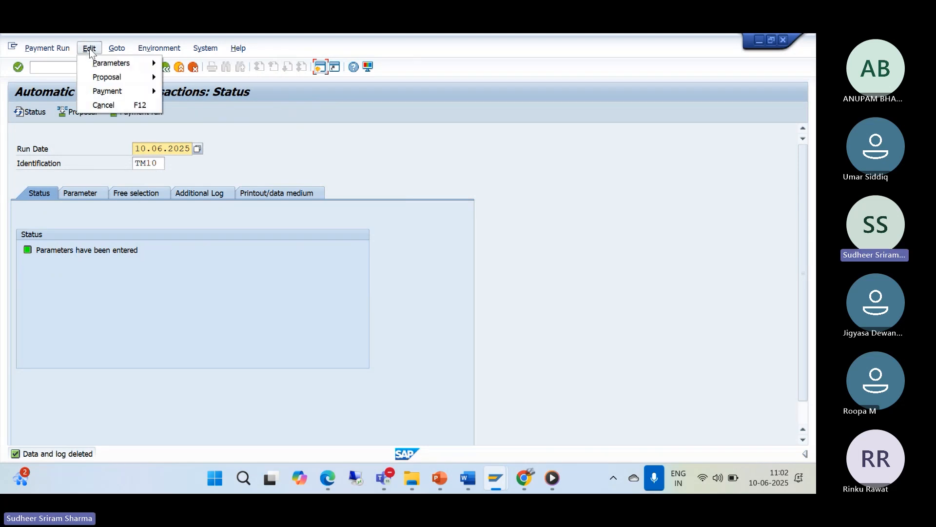
mouse_move(103, 63)
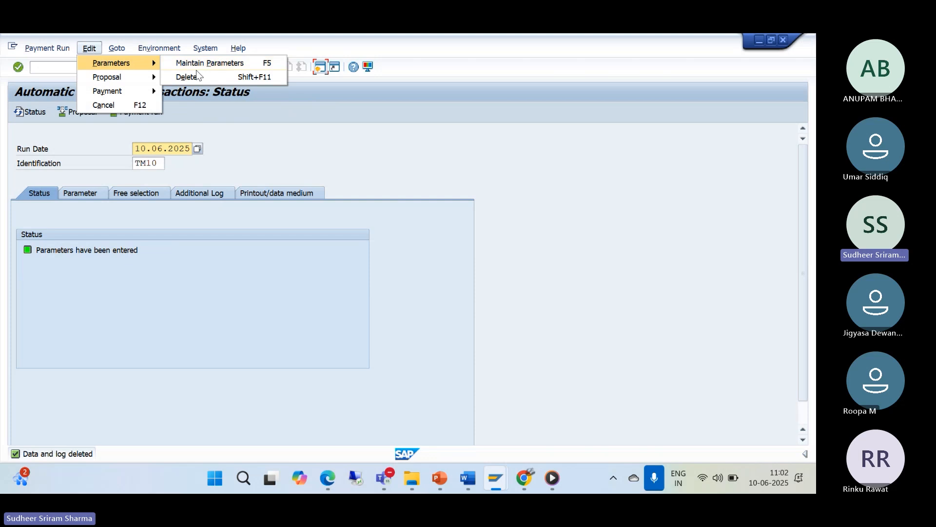
left_click(196, 74)
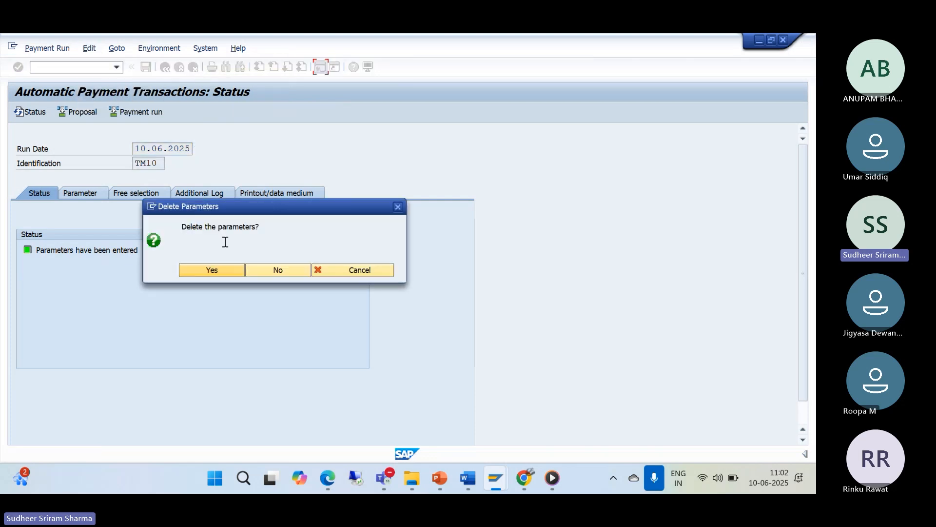
left_click(219, 272)
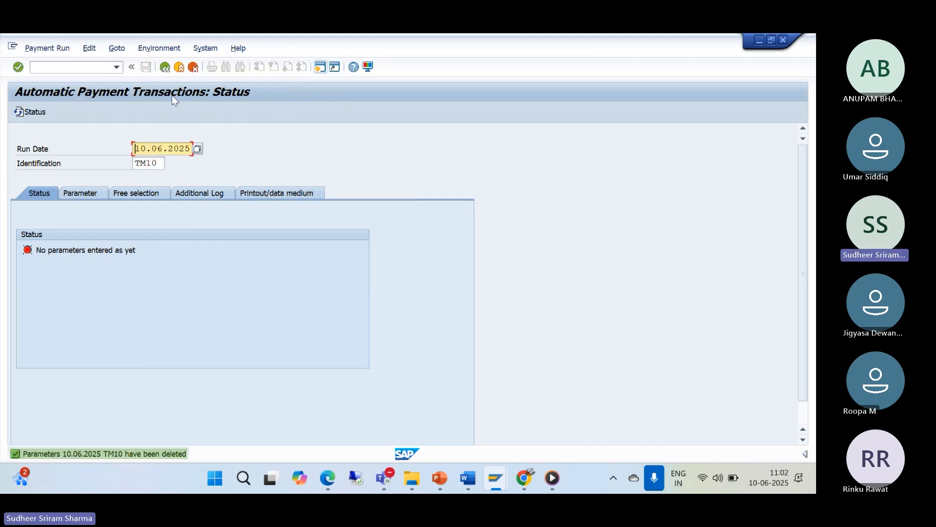
left_click(176, 69)
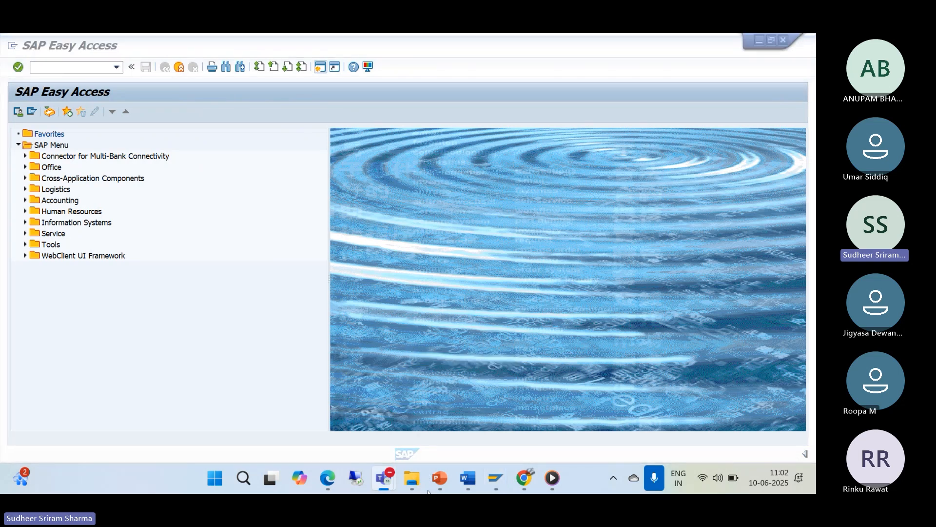
Step: Switch to the S4FICO 10AM BATCH meeting in Microsoft Teams and stop the meeting recording
mouse_move(385, 476)
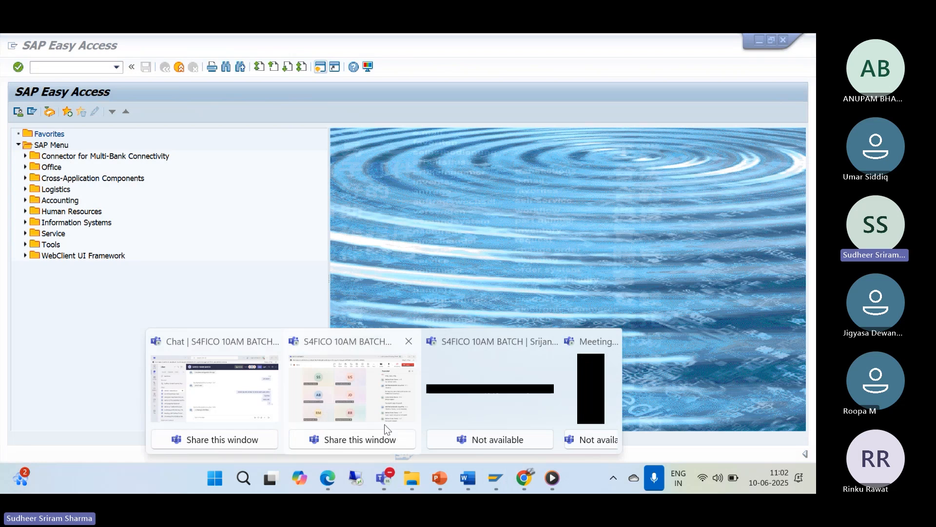
left_click(377, 412)
mouse_move(374, 396)
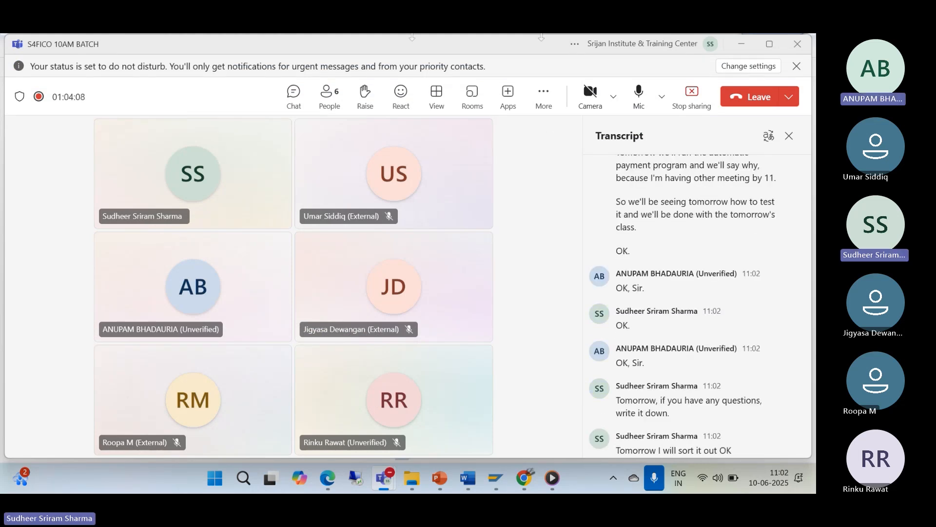
left_click(545, 104)
mouse_move(563, 138)
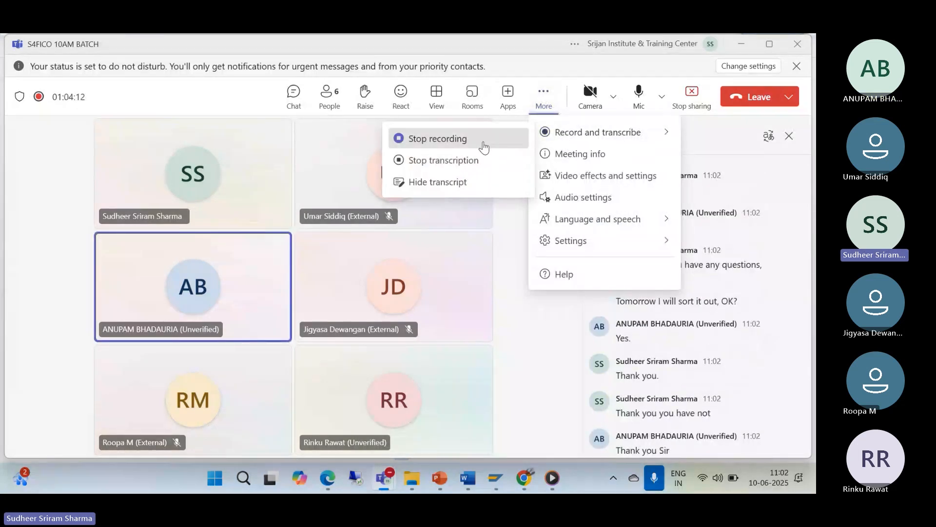
left_click(485, 140)
left_click(492, 277)
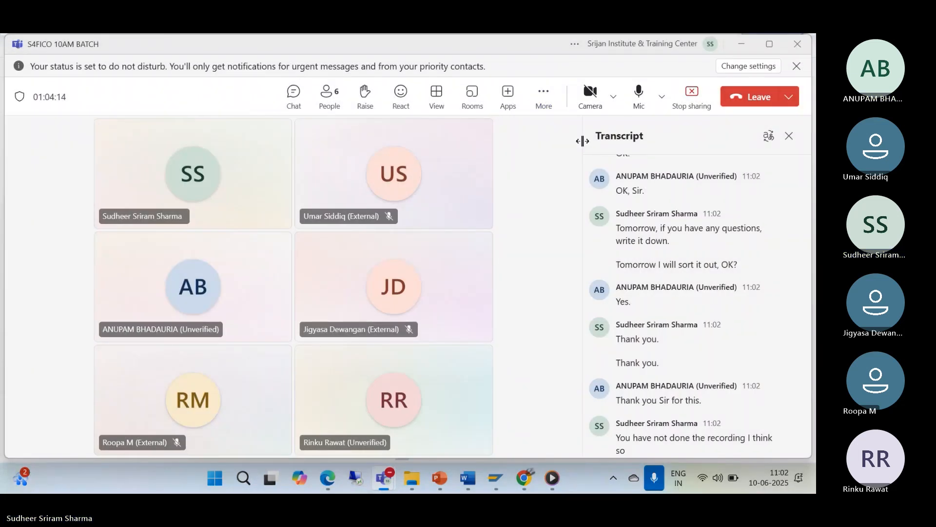